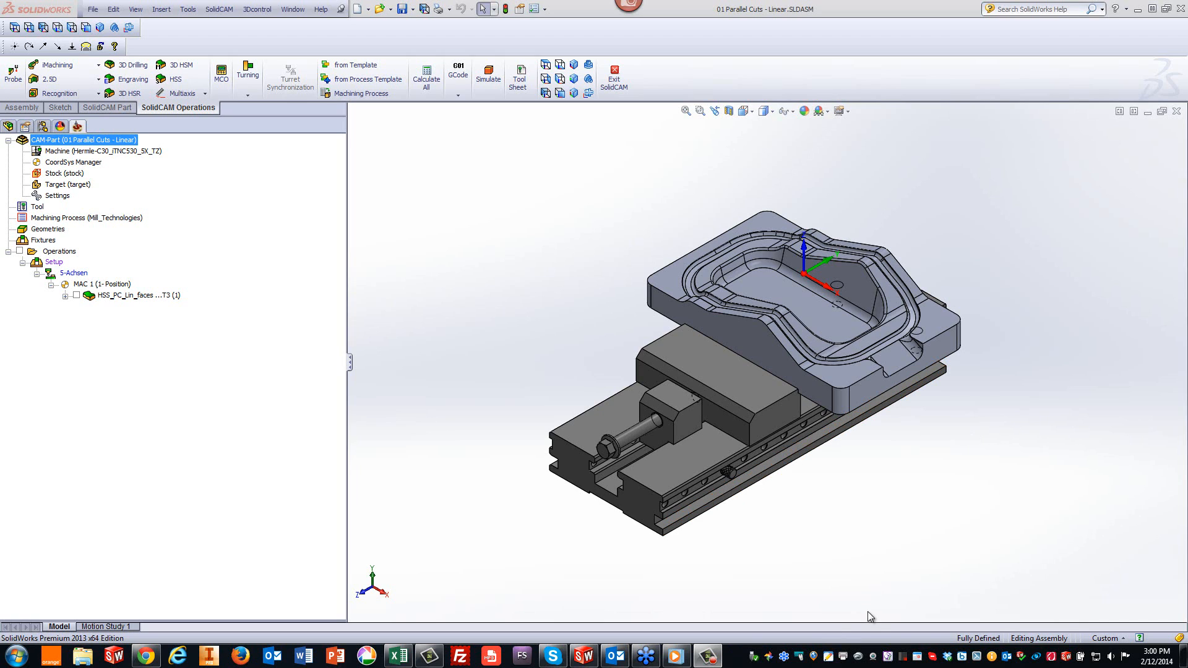
left_click(681, 657)
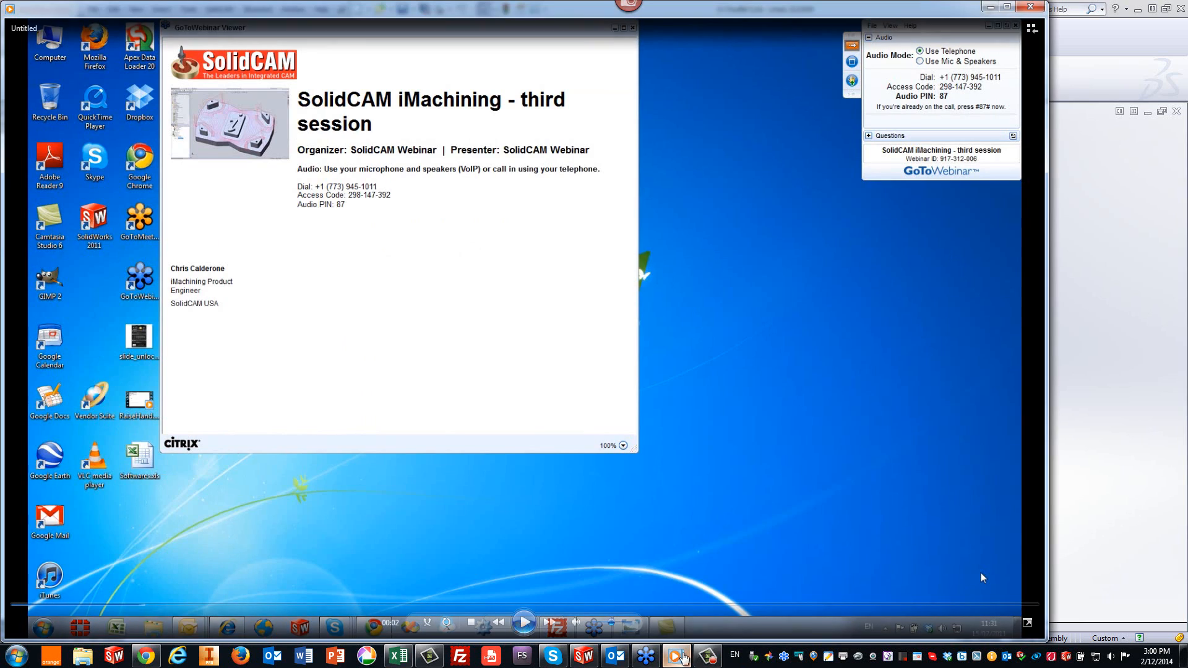
left_click(530, 624)
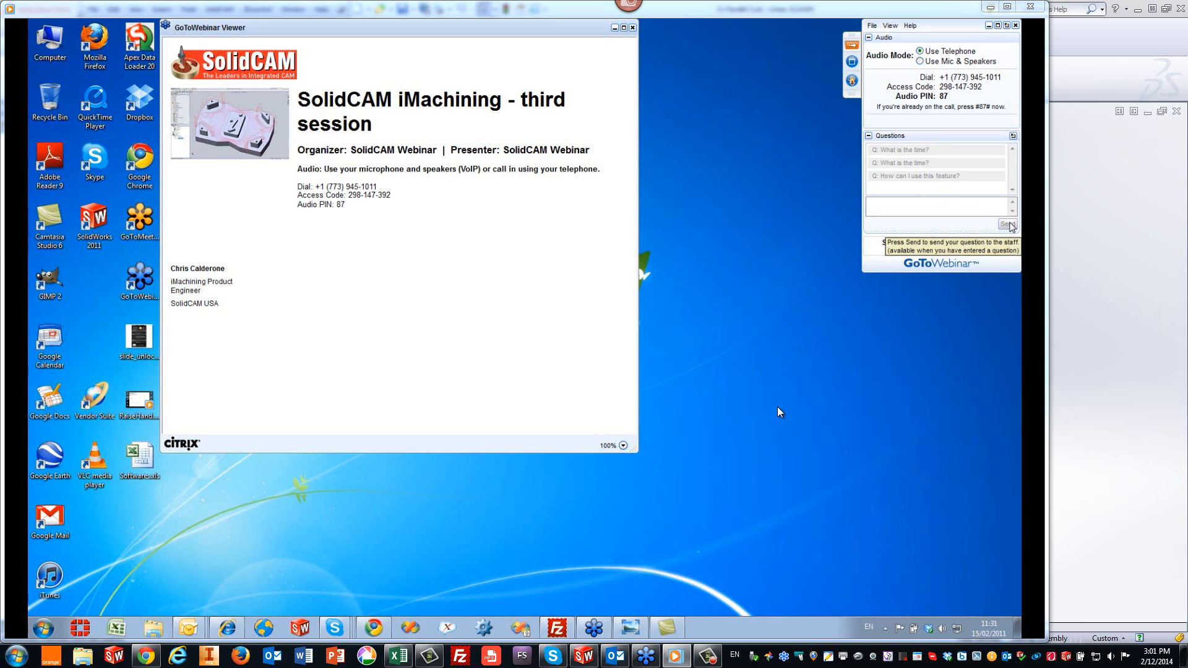
mouse_move(856, 213)
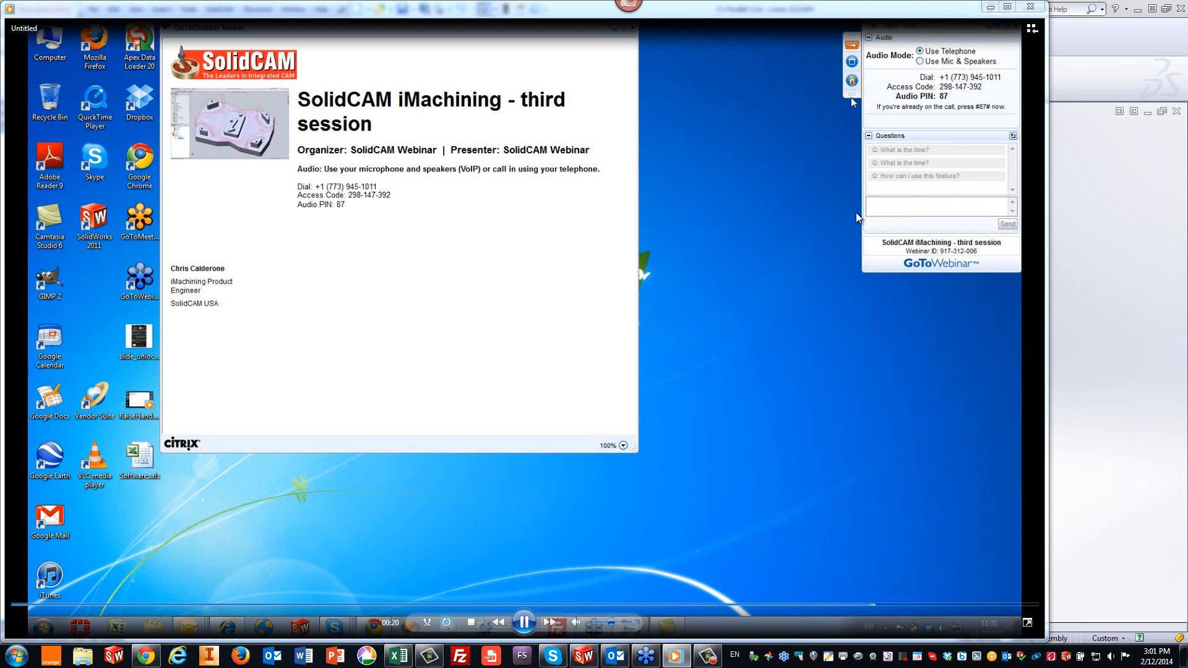
left_click(1030, 7)
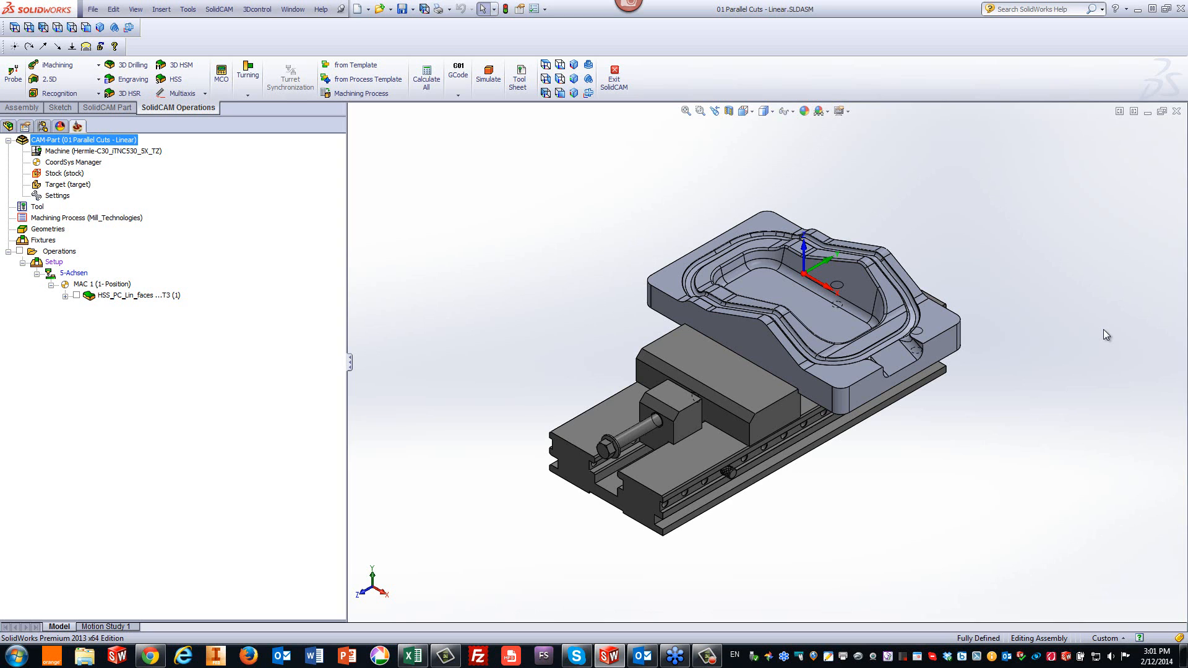
- Start a new HSS Parallel cuts: Linear operation on the part
scroll(1104, 329, "down", 4)
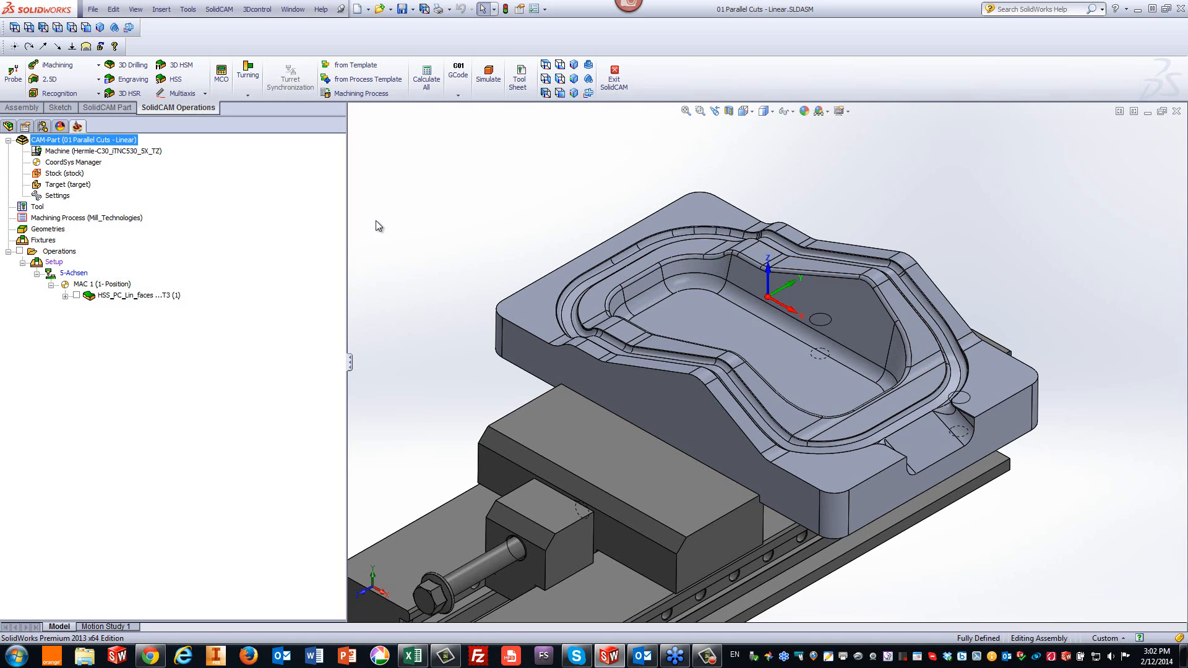
left_click(165, 82)
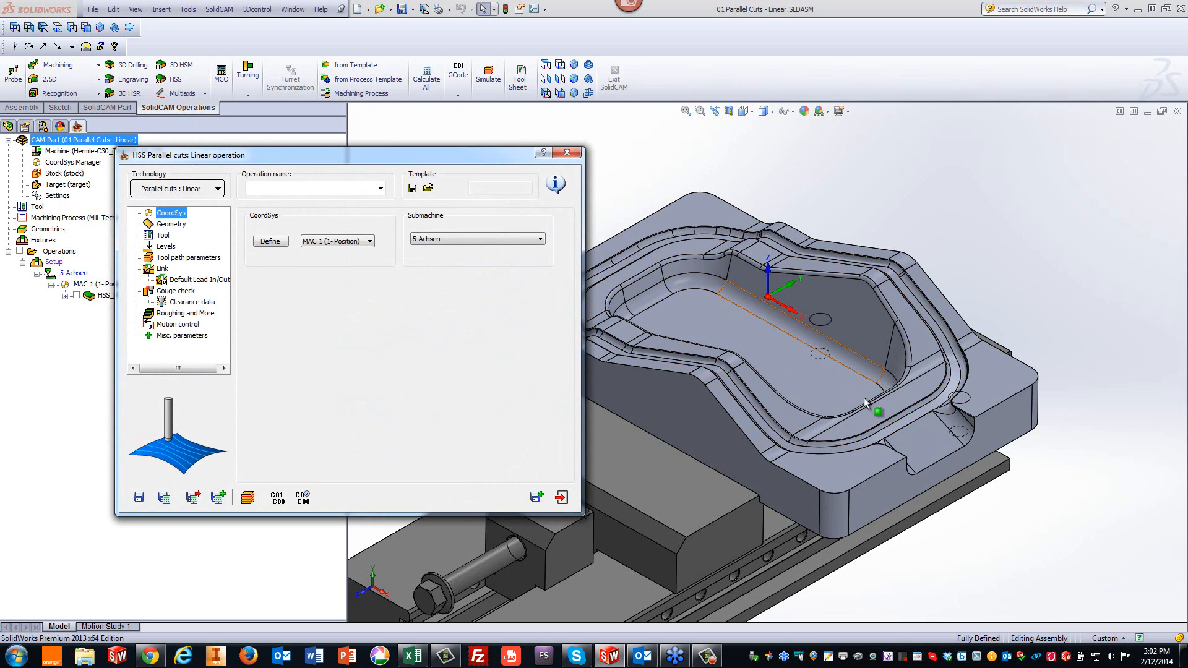
left_click(882, 412)
left_click(906, 317)
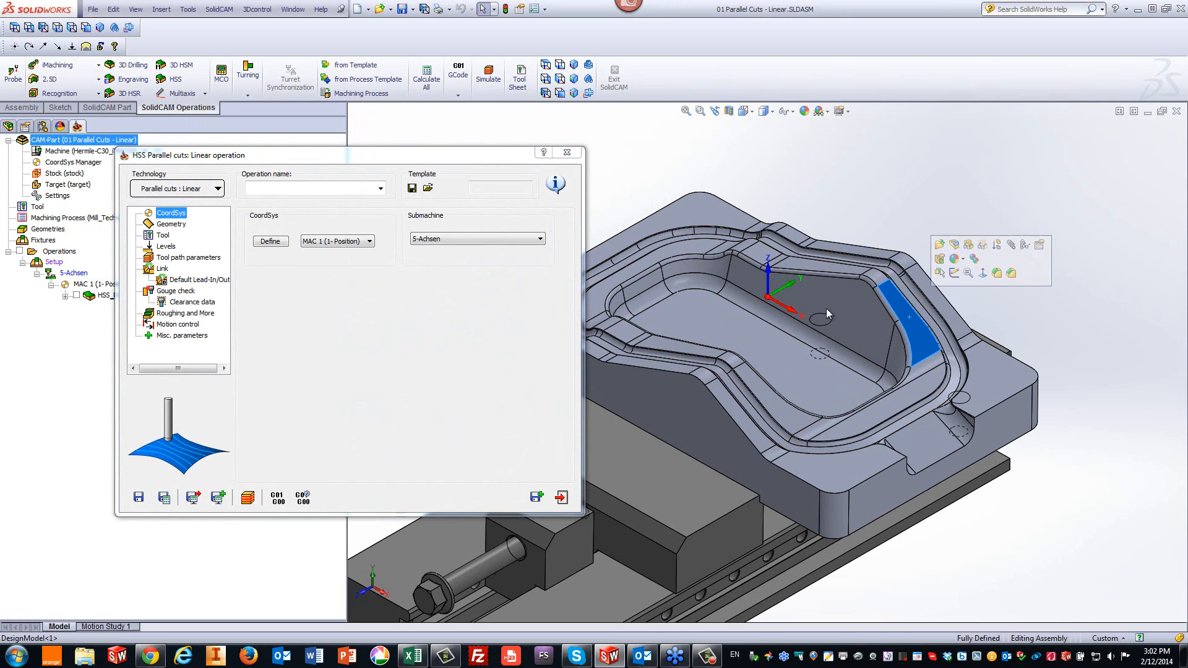
left_click(689, 144)
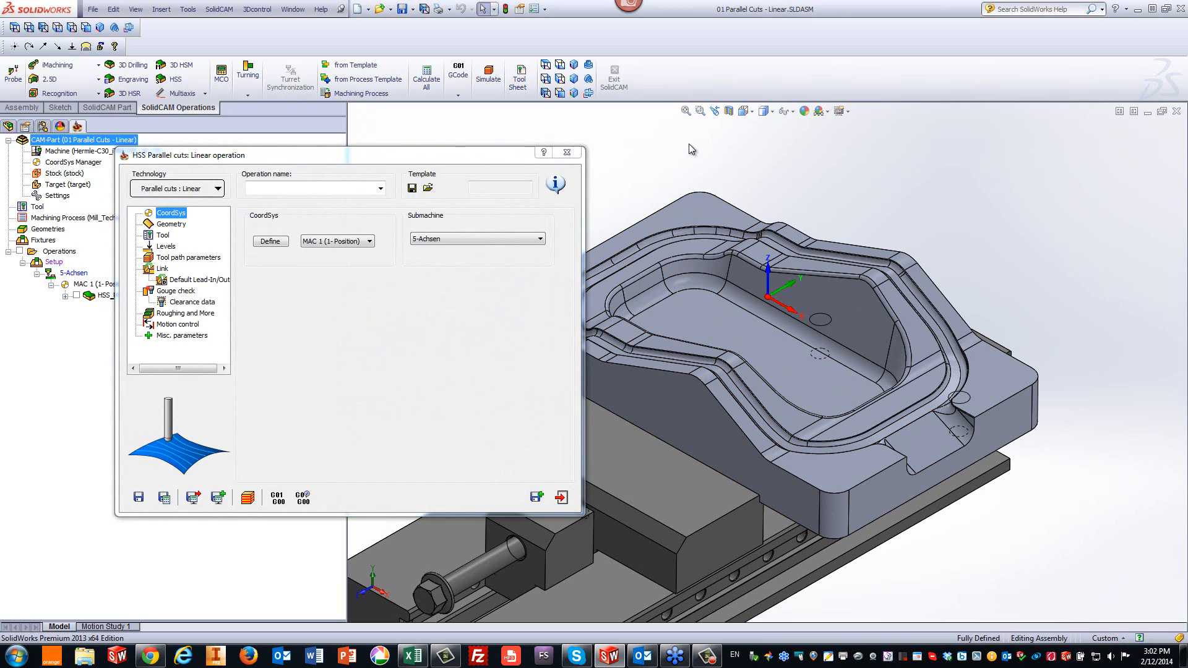
- Create a new drive surface, picking the wall-band faces along the right and back sides of the pocket
left_click(163, 225)
left_click(283, 249)
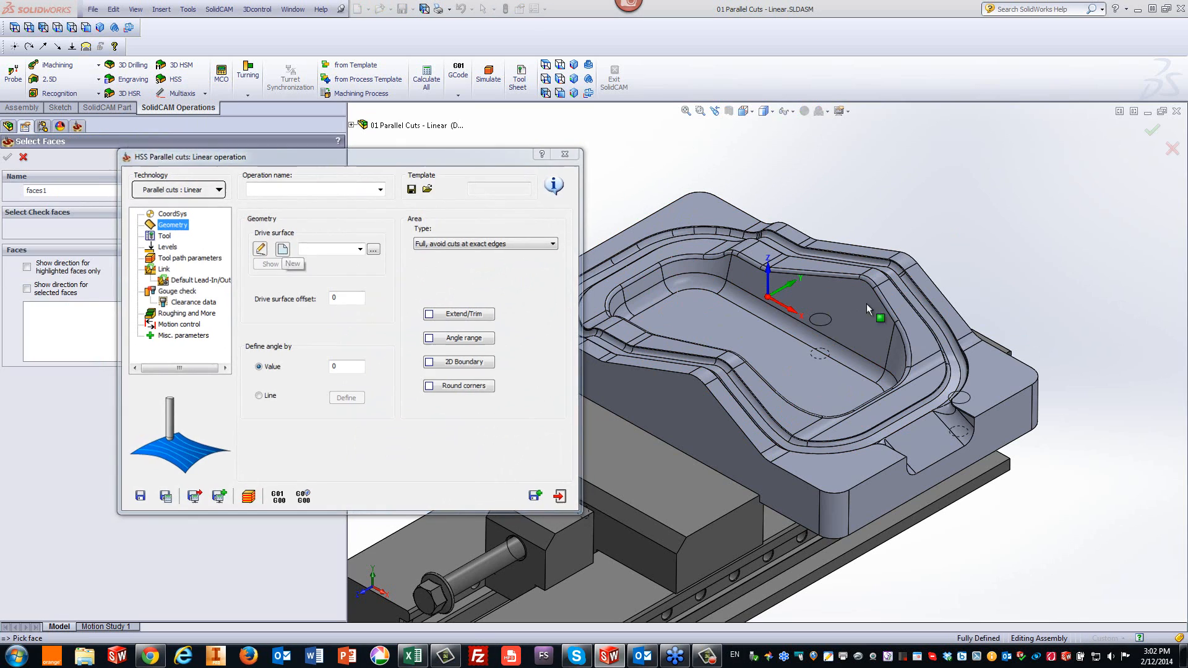
left_click(893, 410)
left_click(927, 365)
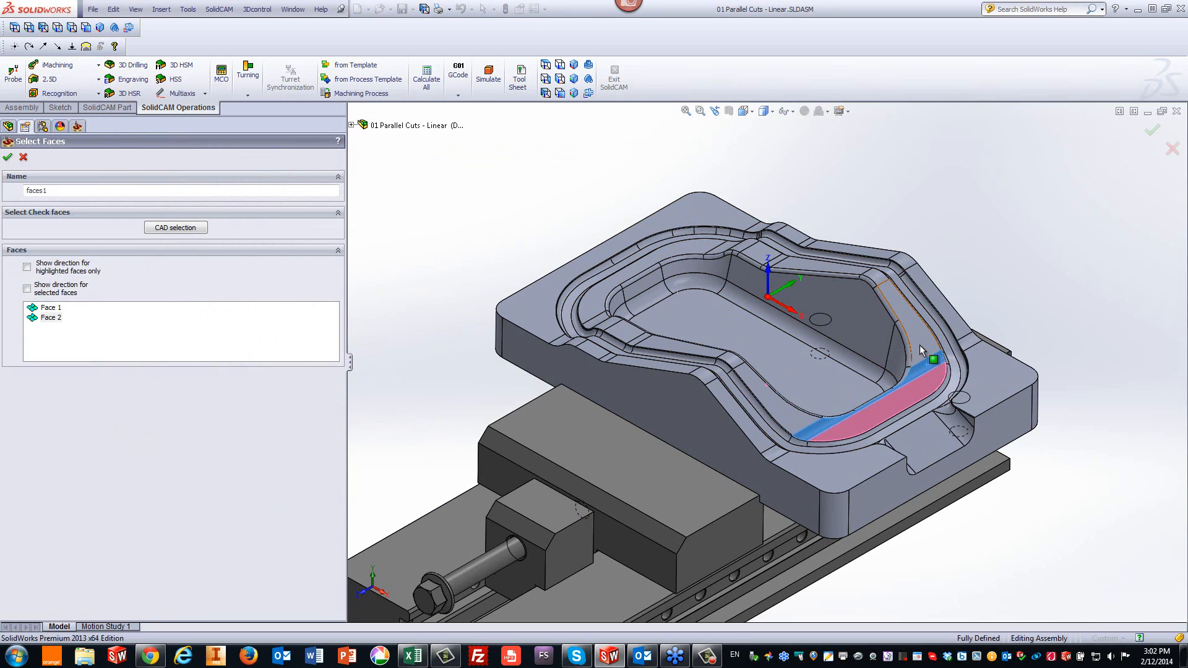
left_click(919, 344)
left_click(876, 277)
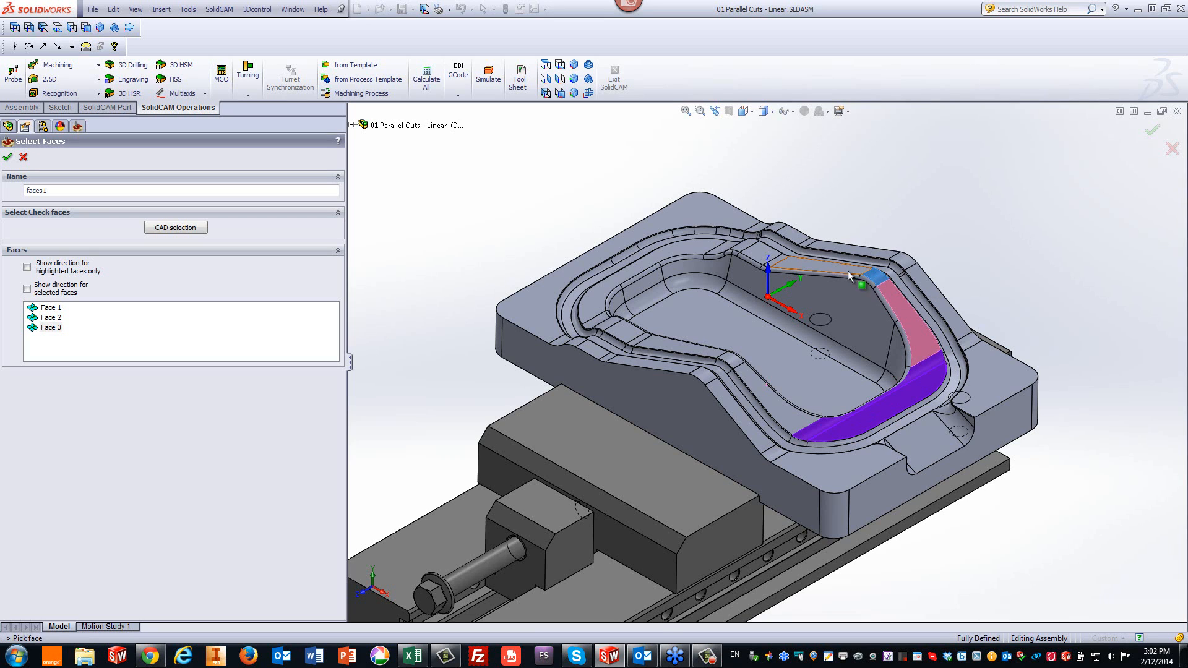
left_click(831, 268)
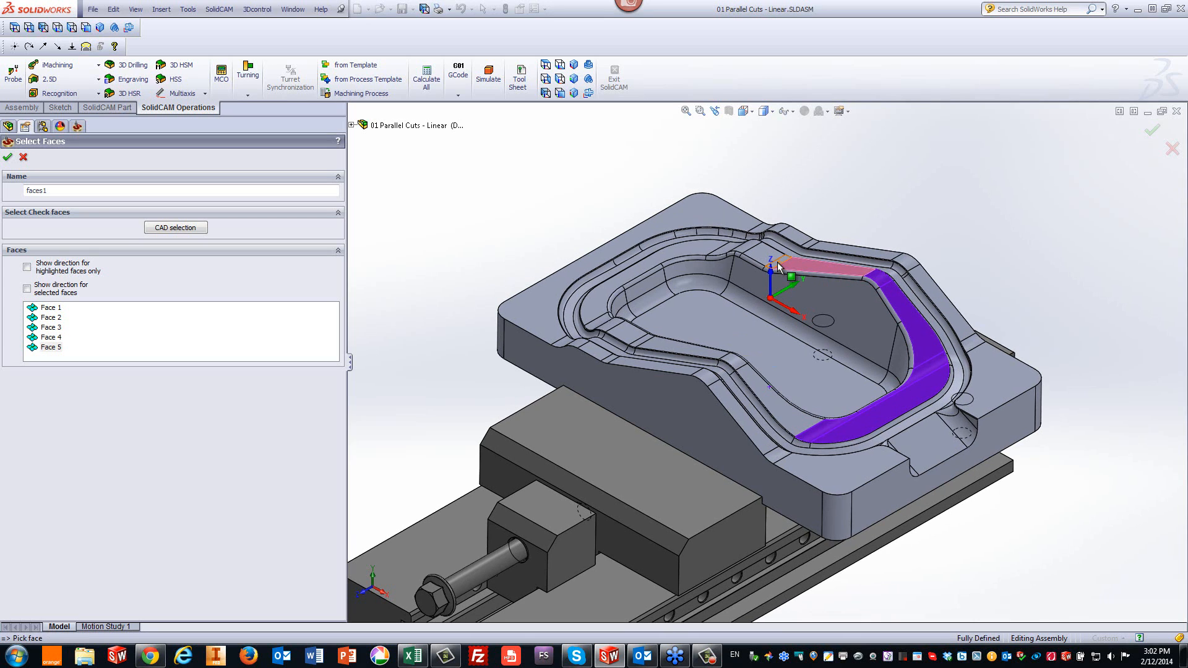
left_click(755, 251)
left_click(743, 253)
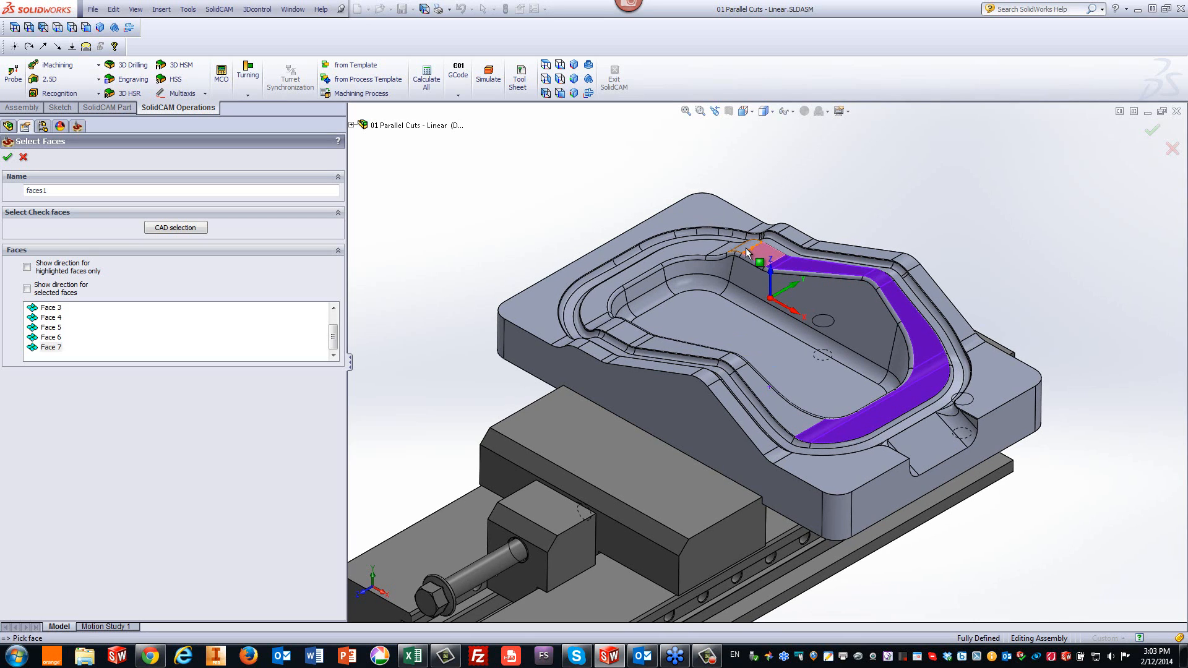
left_click(721, 249)
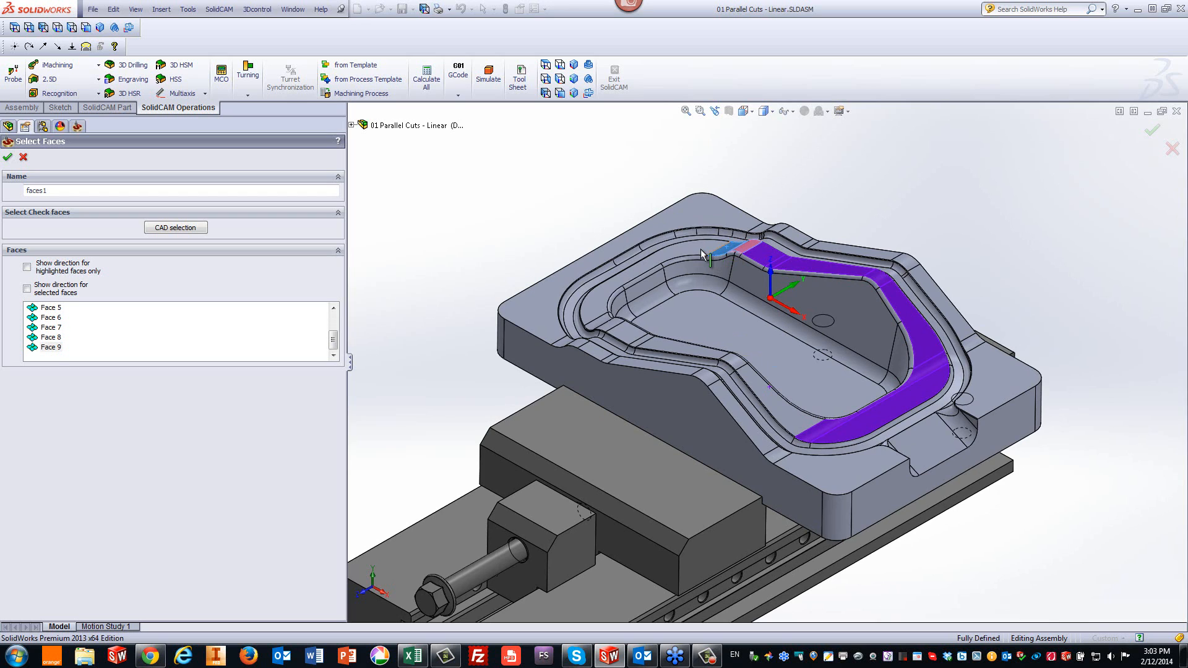
- Add the remaining wall-band faces along the left and front sides of the pocket and confirm the face selection
left_click(627, 297)
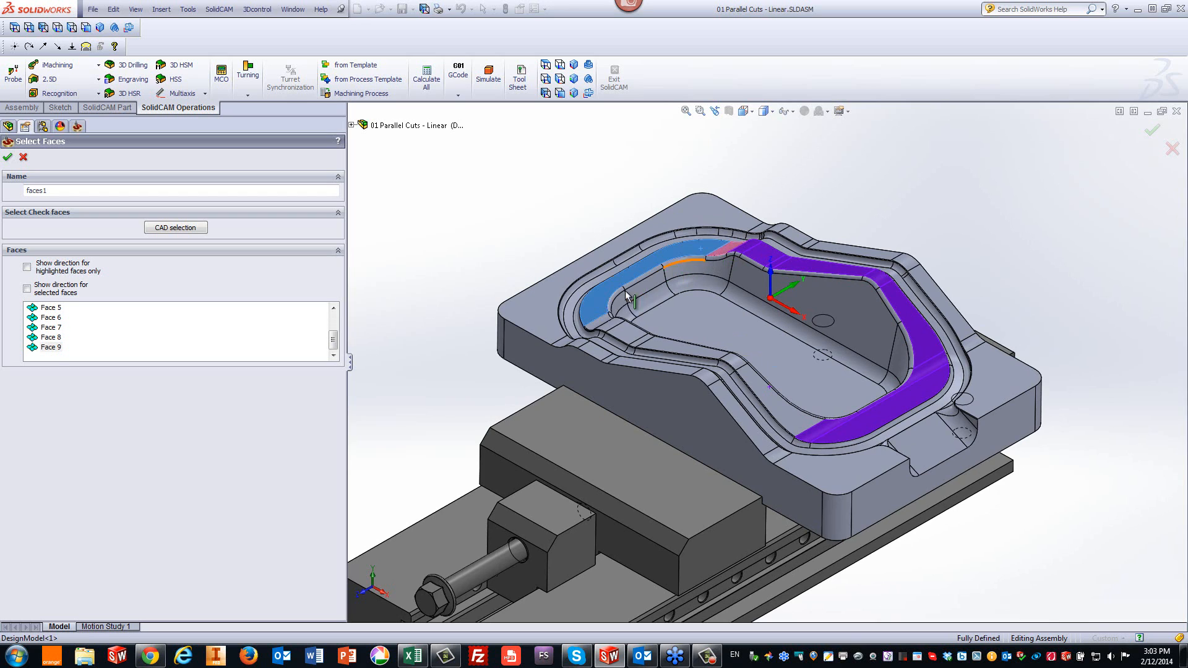
left_click(609, 327)
left_click(617, 333)
left_click(625, 332)
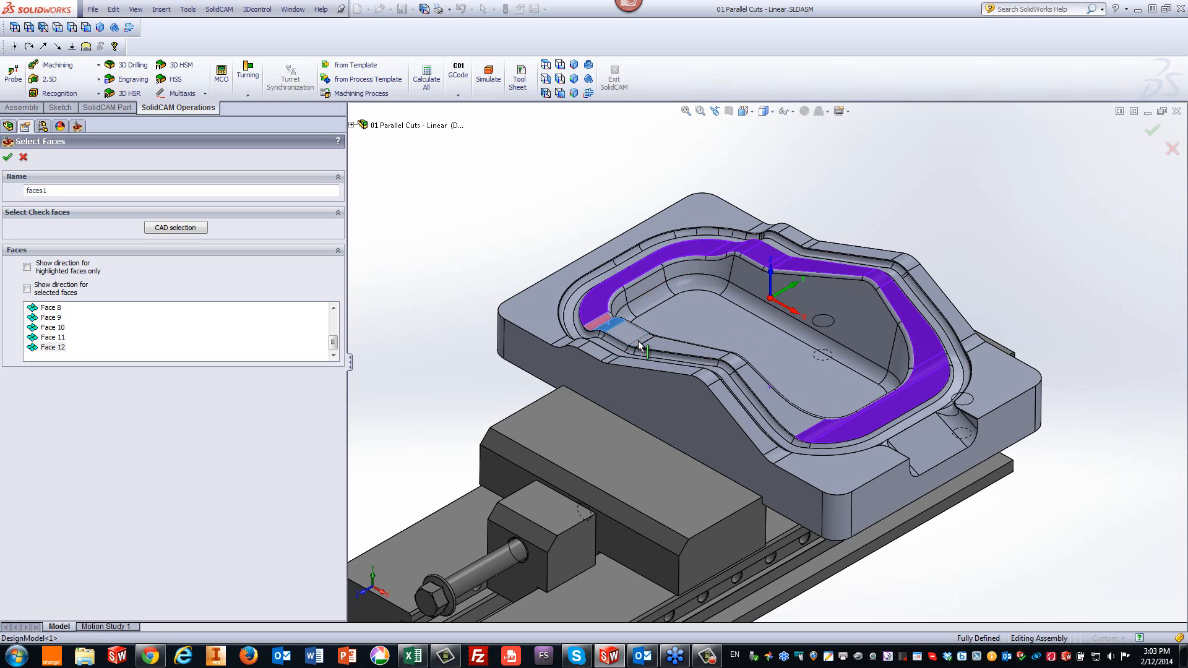
left_click(642, 345)
scroll(644, 348, "down", 3)
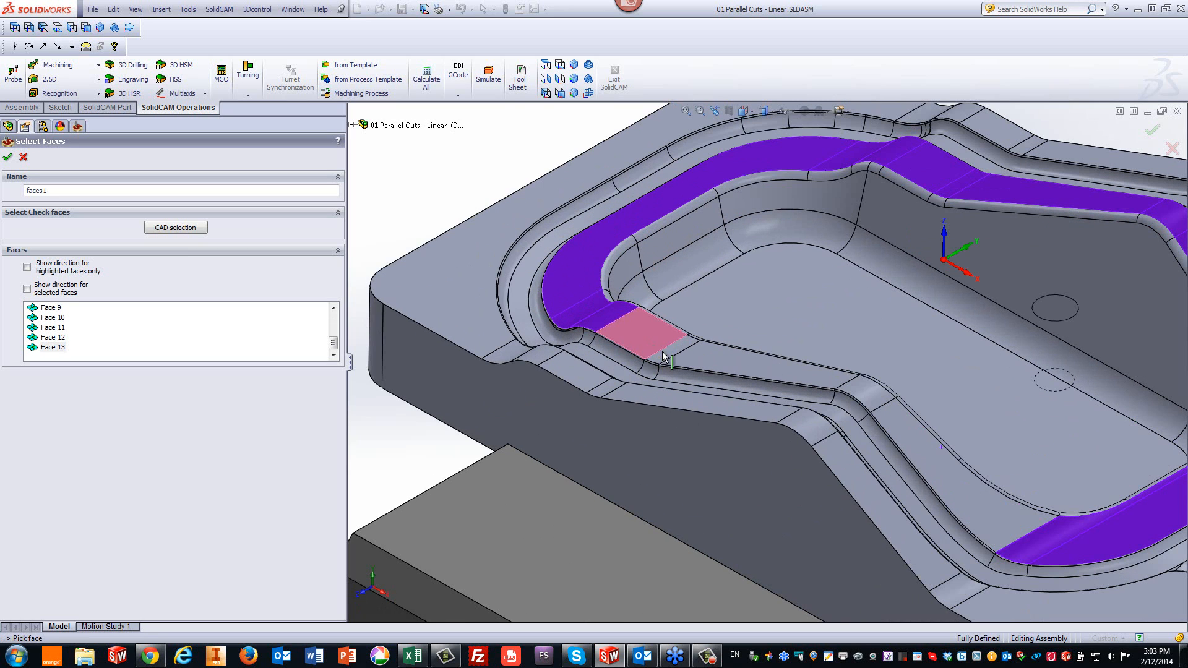
left_click(672, 356)
left_click(787, 373)
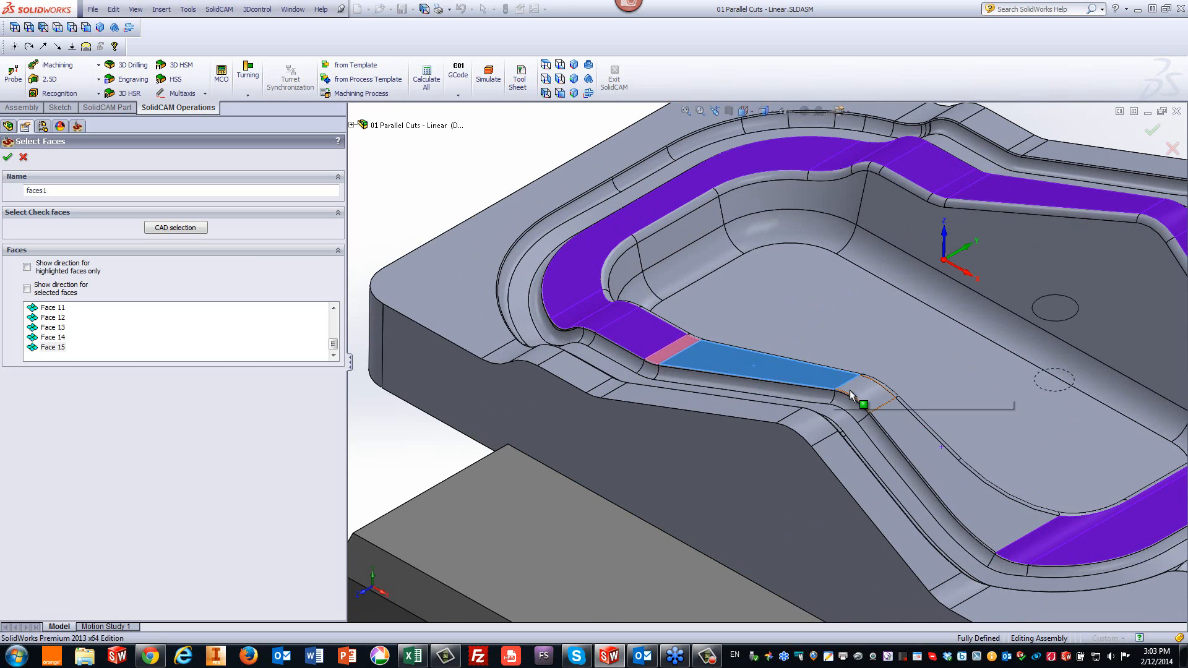
left_click(857, 394)
left_click(938, 463)
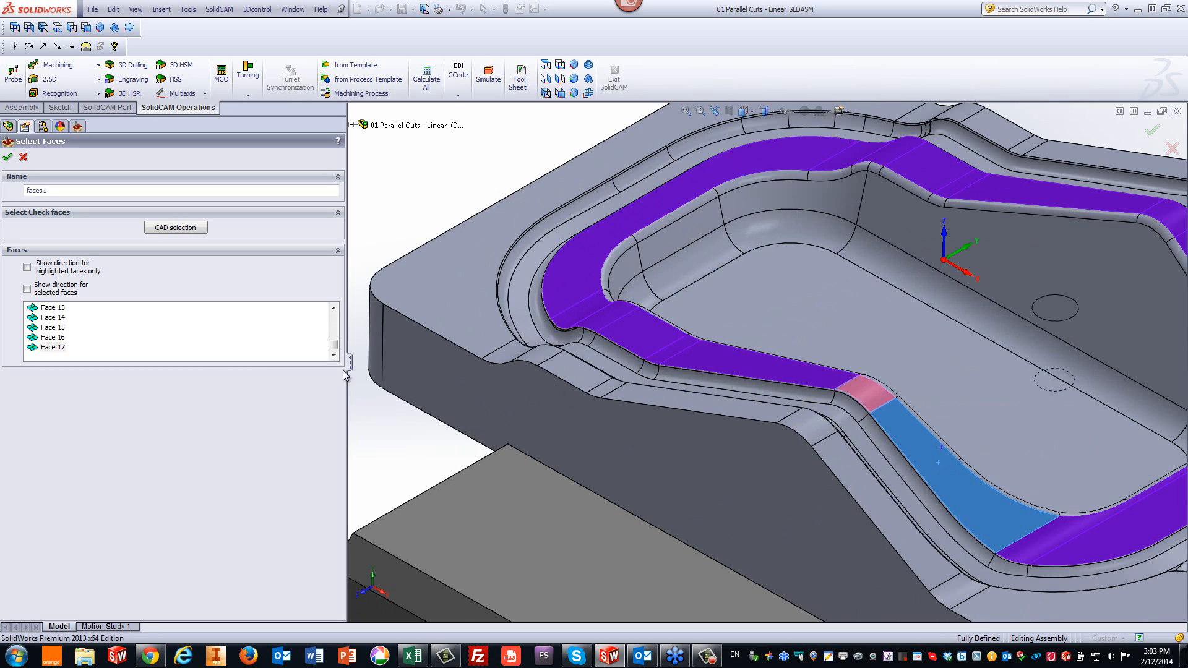
left_click(8, 157)
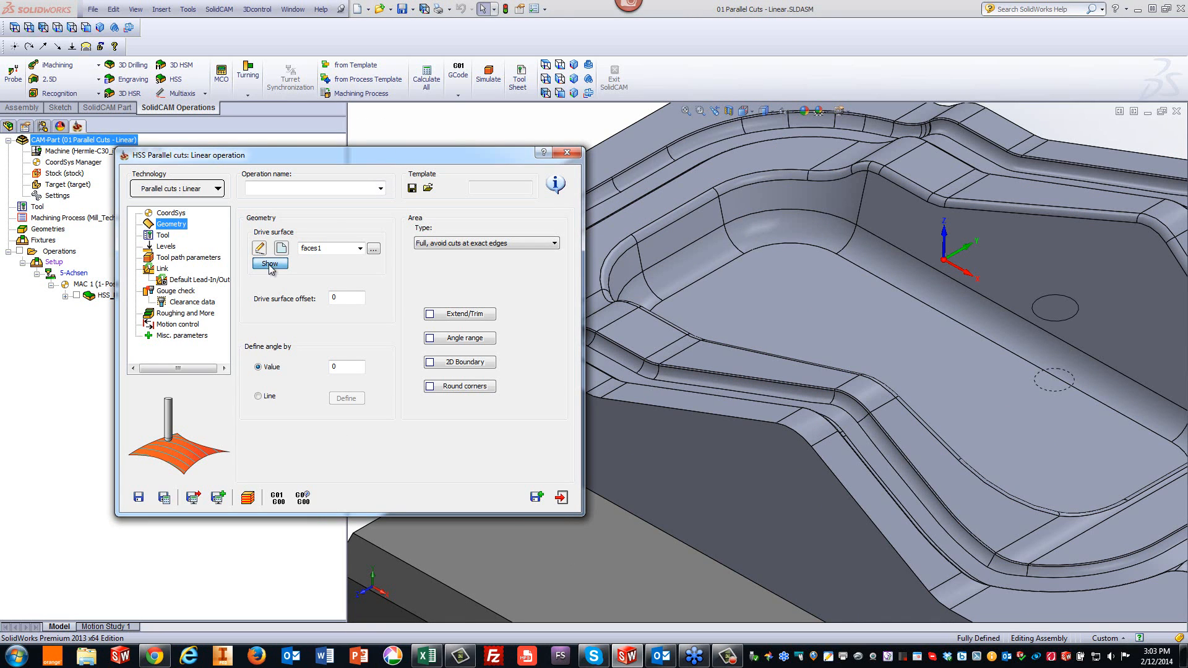
- Display the selected drive surface geometry on the fitted model, then close the preview
left_click(271, 263)
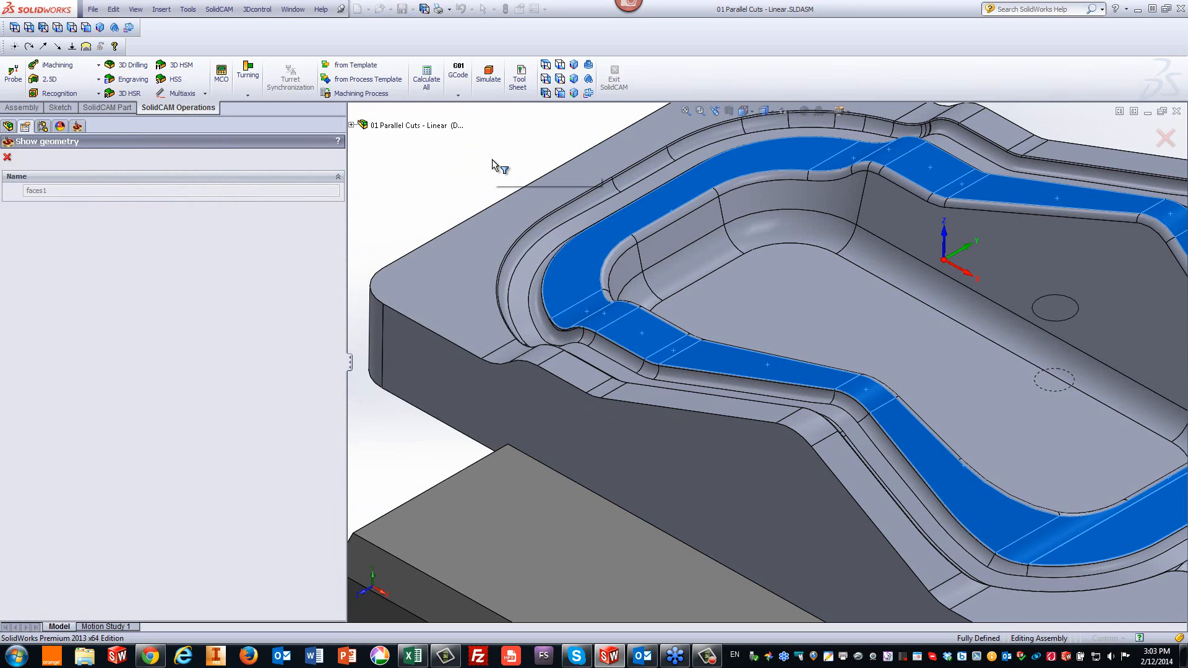
key("f")
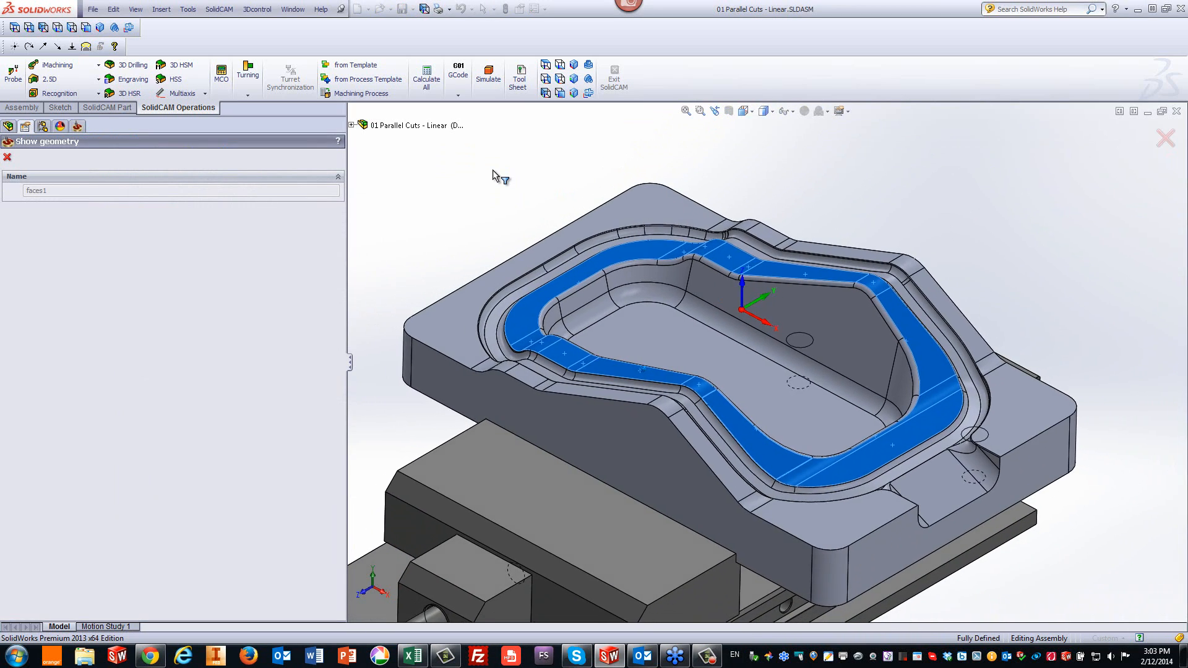
left_click(7, 157)
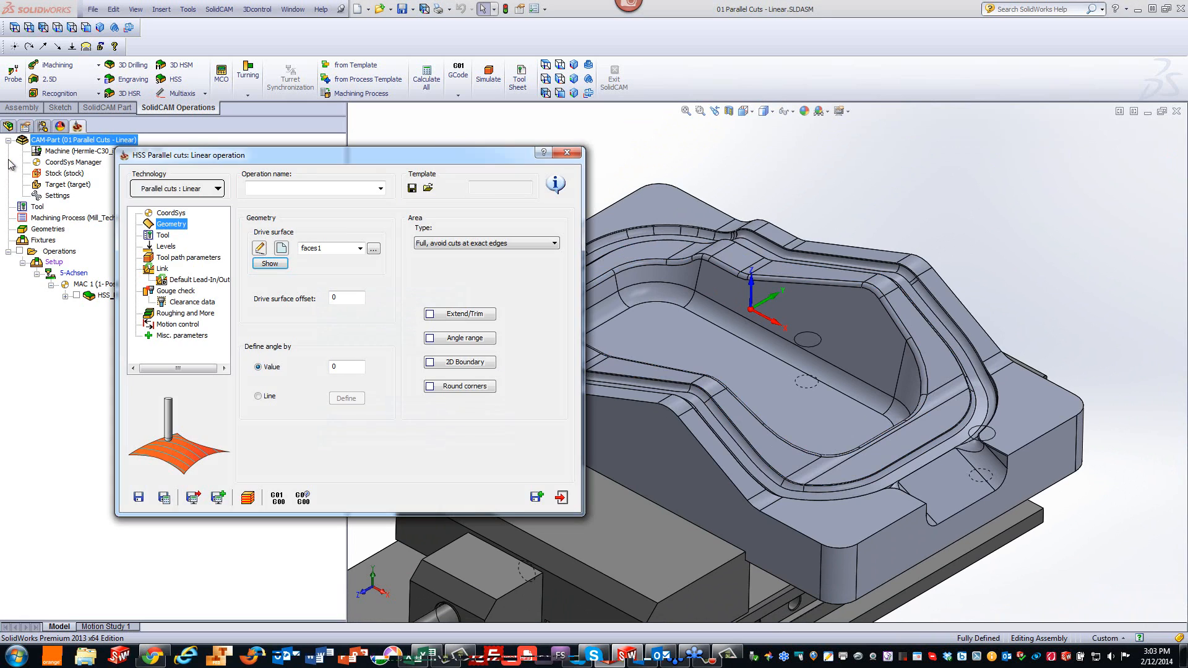
- Select tool 3, the 6 mm ball nose mill, for the operation
left_click(162, 235)
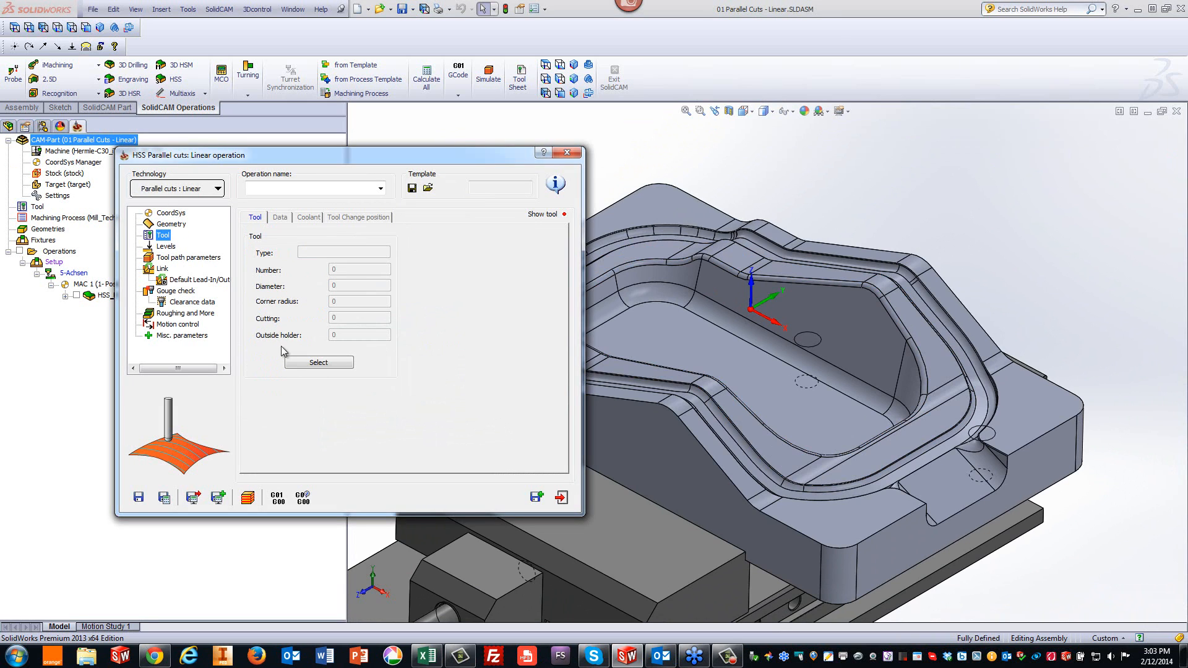
left_click(320, 363)
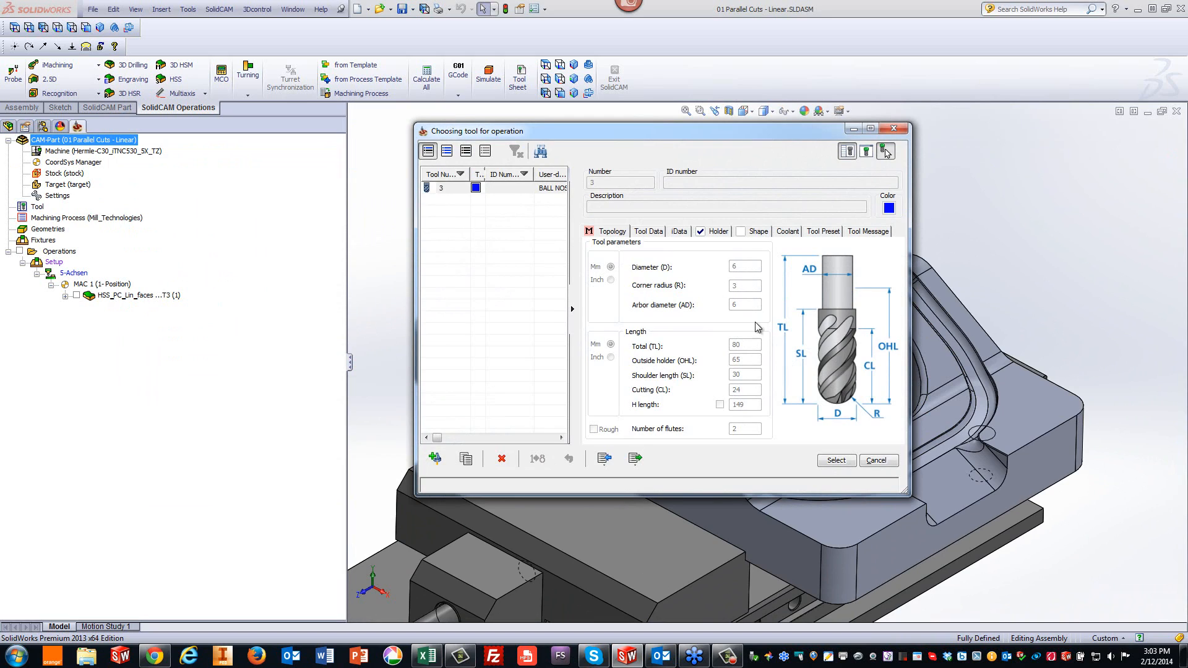
left_click(835, 461)
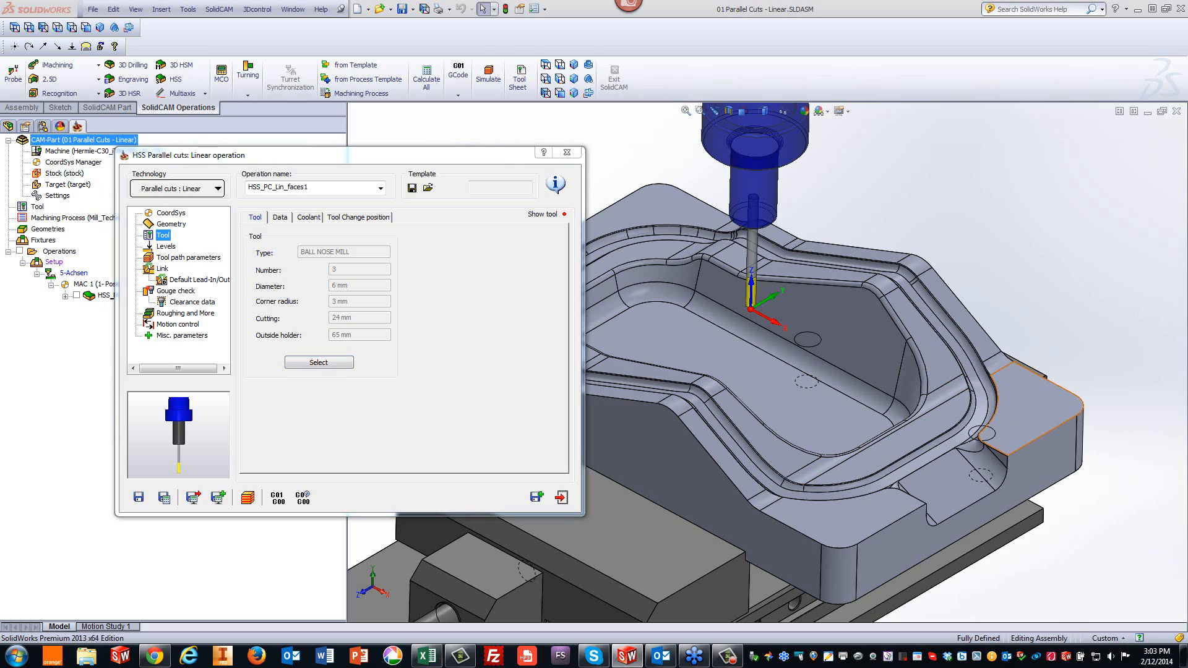
- Review the Levels and Tool path parameters settings of the operation
left_click(165, 246)
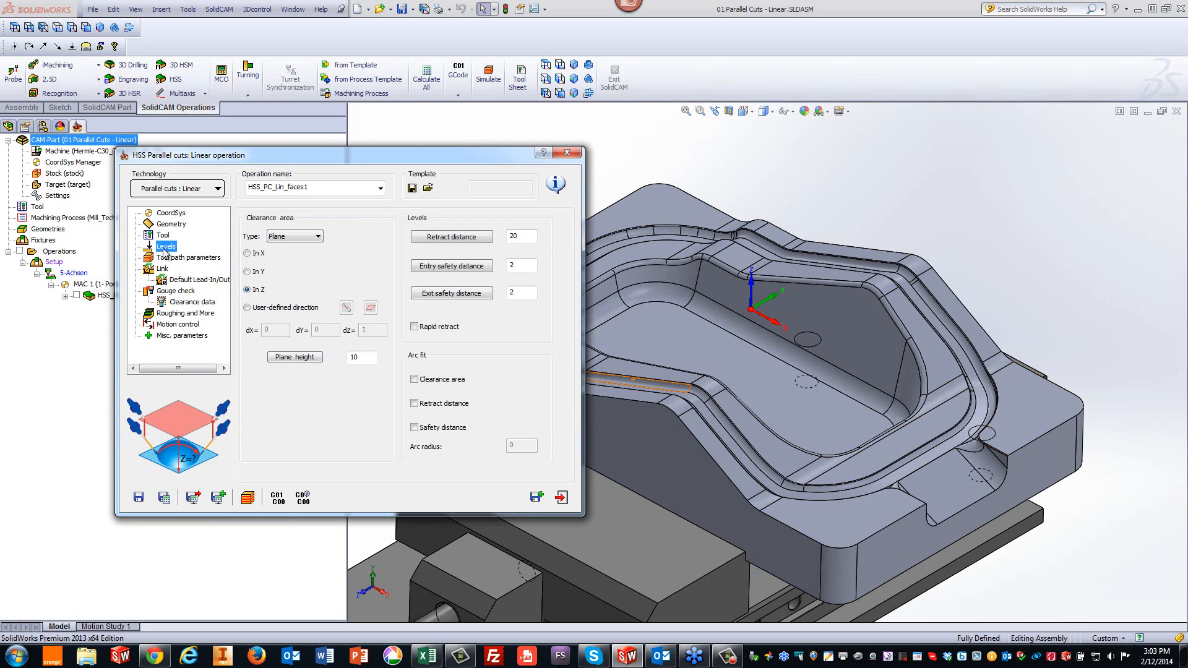
left_click(173, 259)
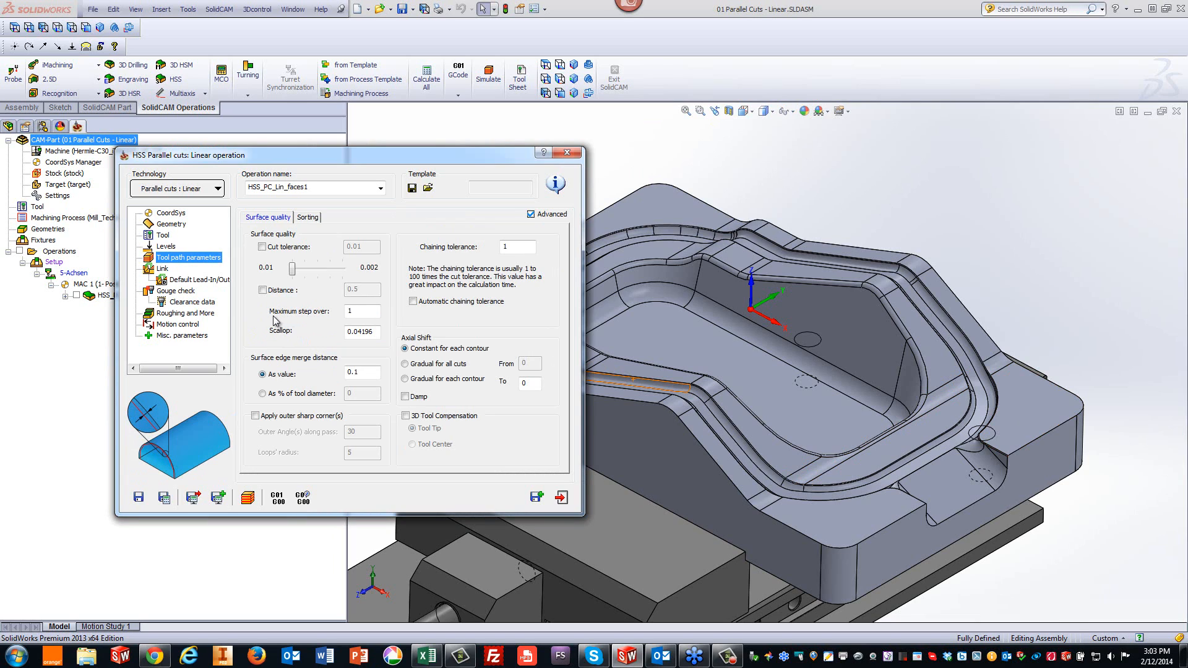
left_click(362, 315)
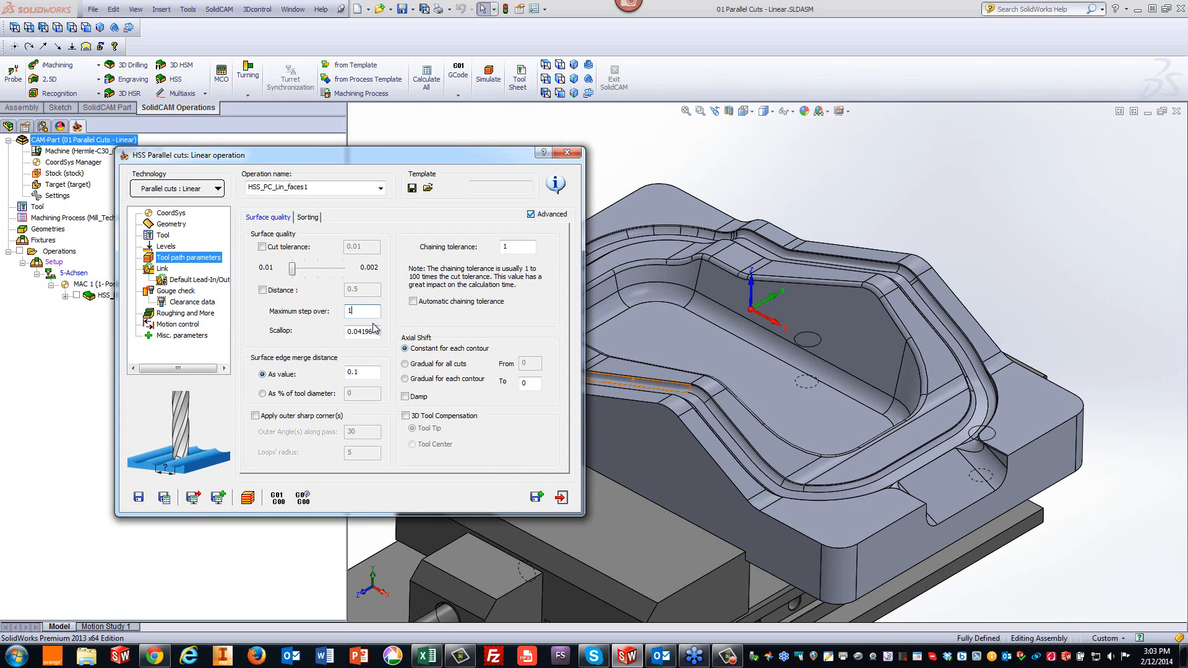
left_click(376, 328)
- Set the link for large gaps along the cut to Direct and large moves between slices to Blend spline
left_click(164, 269)
left_click(318, 220)
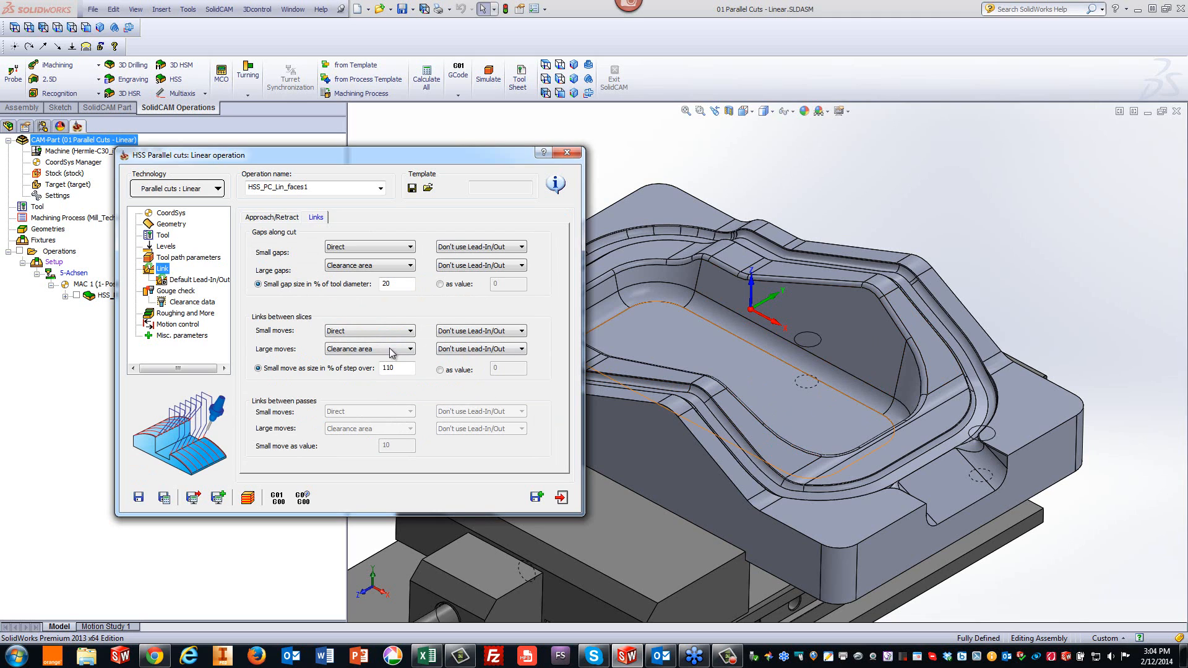
left_click(359, 265)
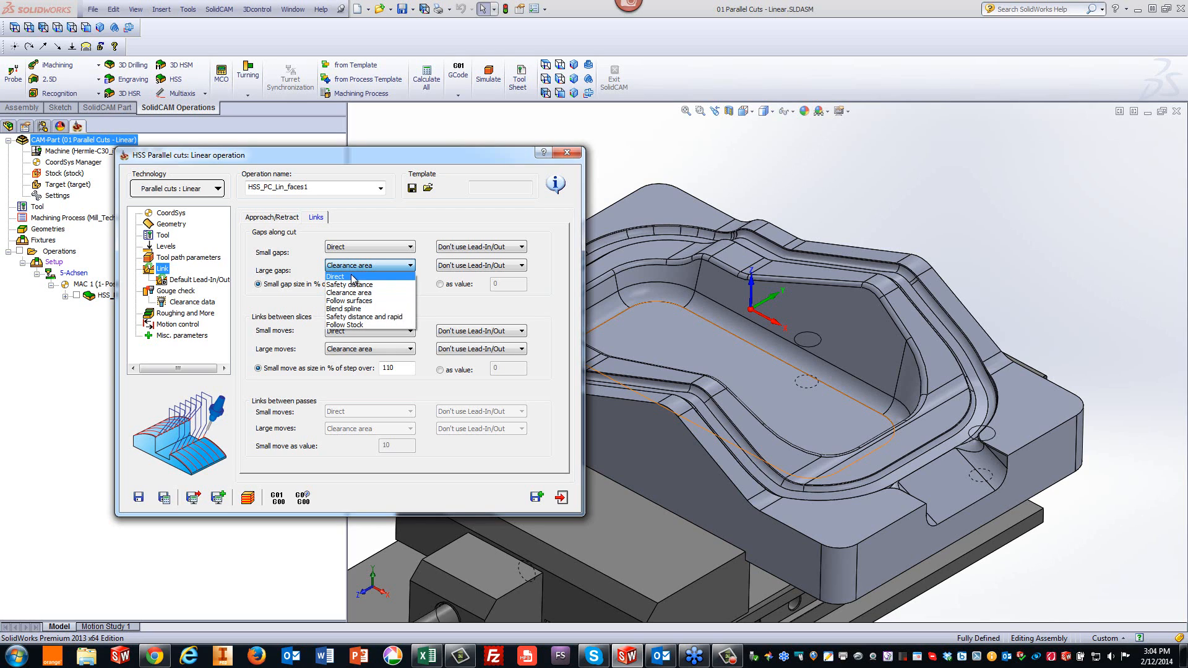
left_click(353, 278)
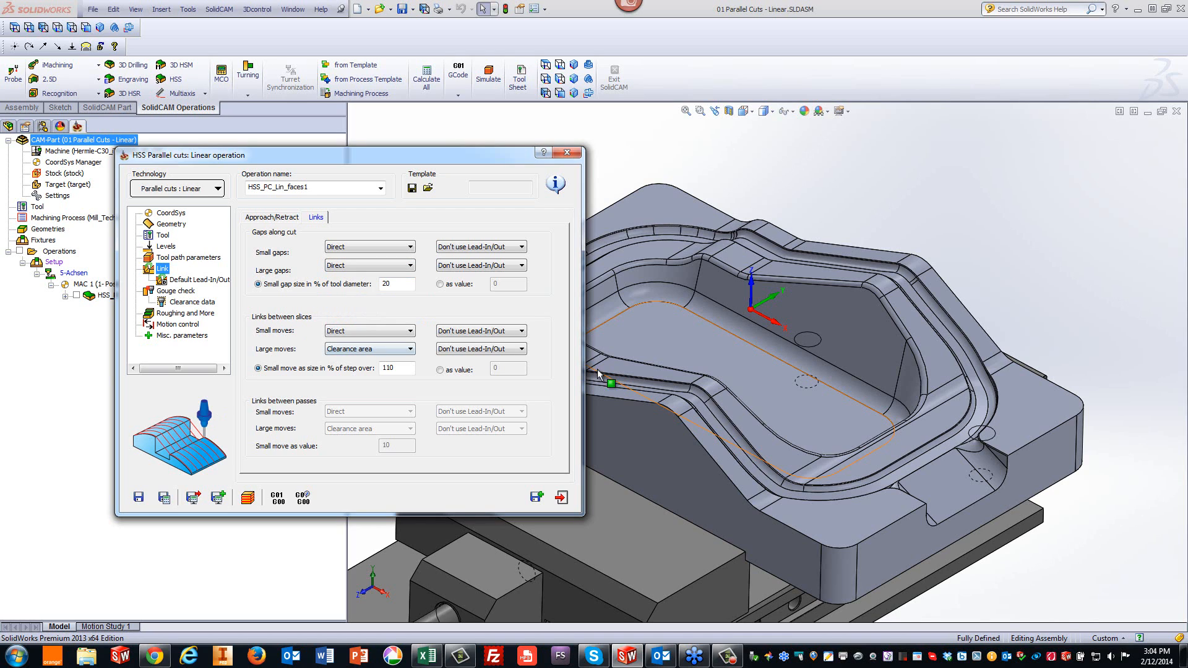
left_click(344, 349)
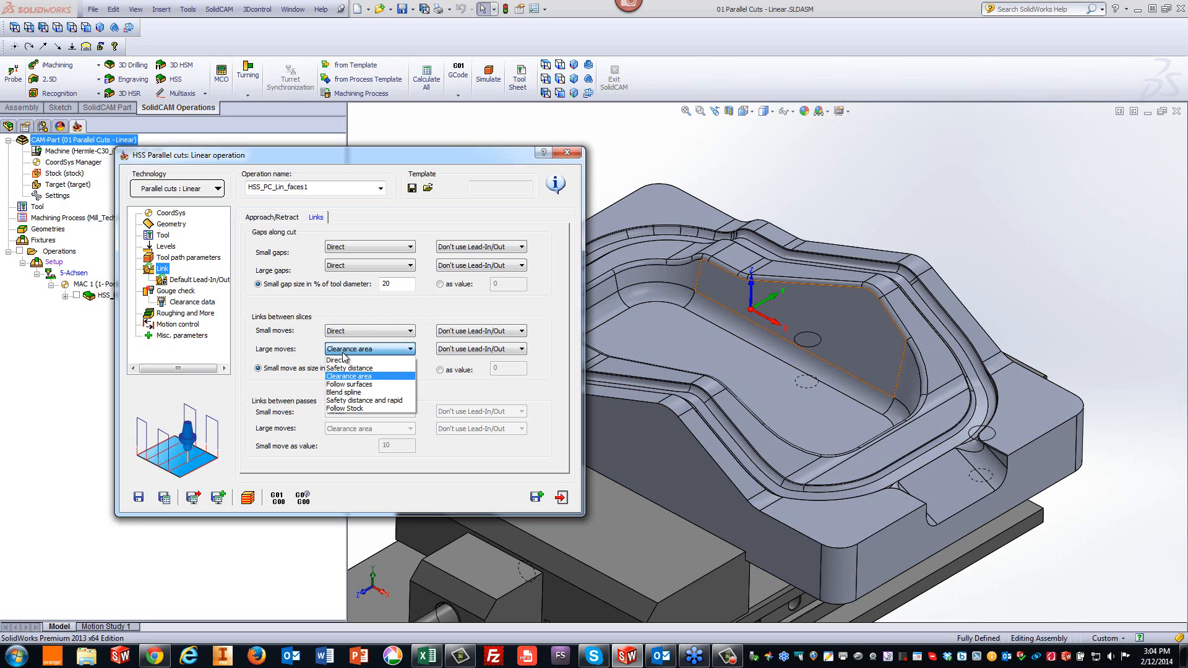
left_click(356, 396)
- Save and calculate the operation
left_click(164, 497)
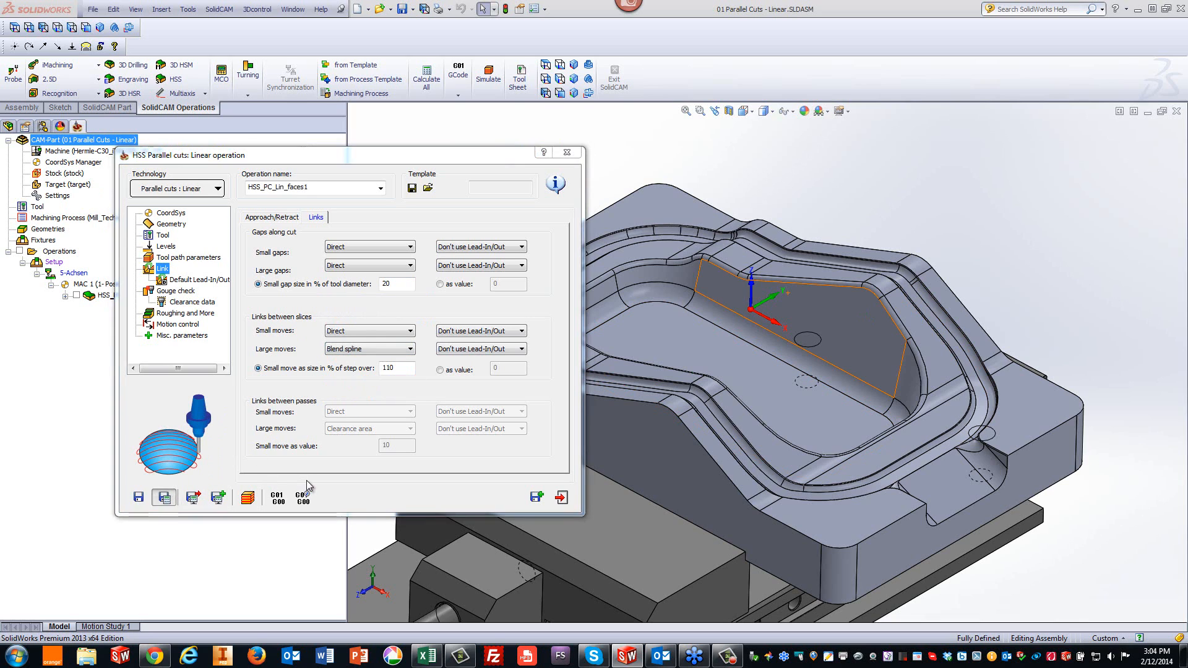
left_click(247, 498)
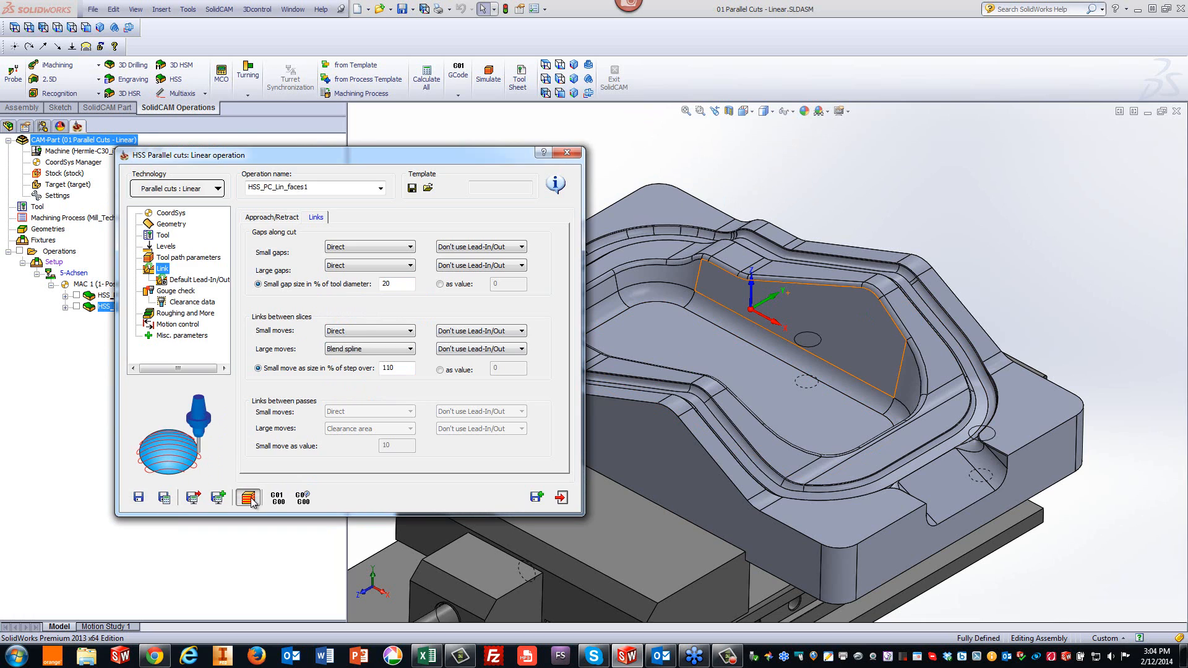
- Play the simulation of the calculated toolpath and exit the simulation
left_click(302, 350)
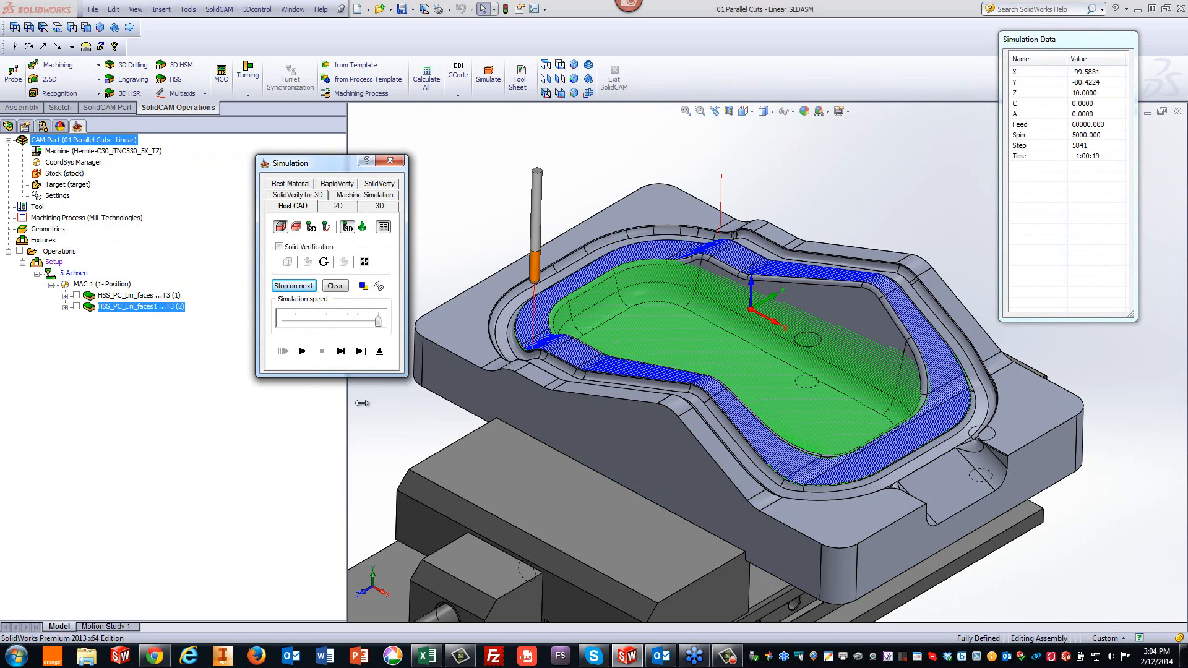
left_click(379, 351)
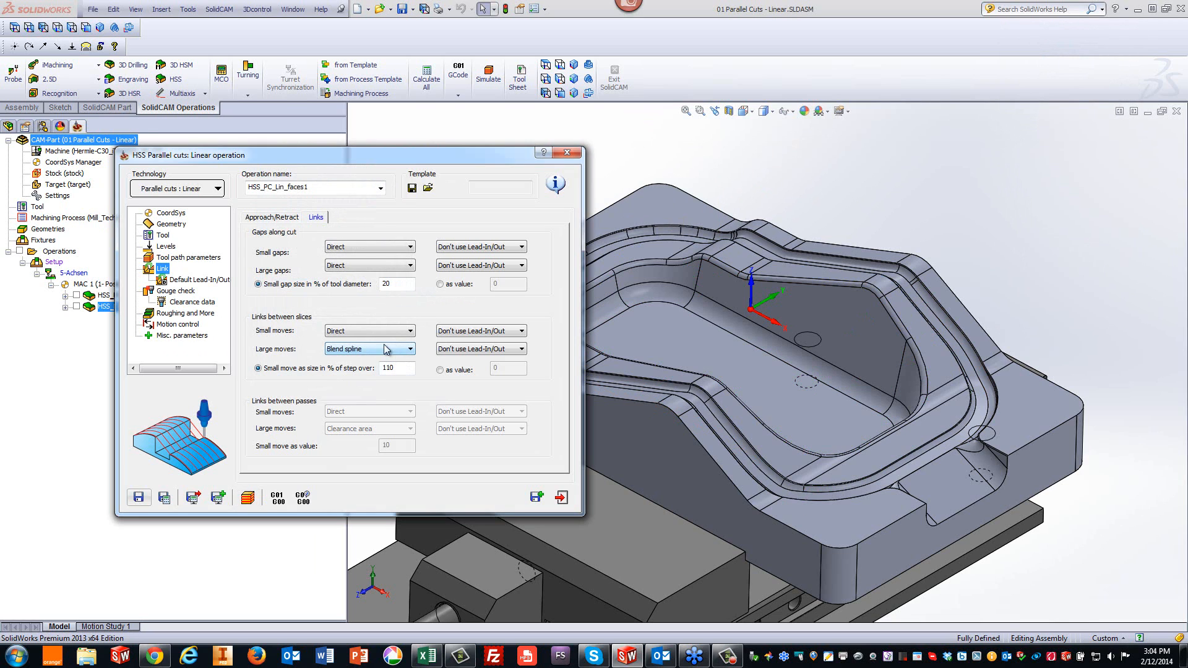
- Recalculate the operation, open its simulation and replay the toolpath at a reduced simulation speed
left_click(168, 224)
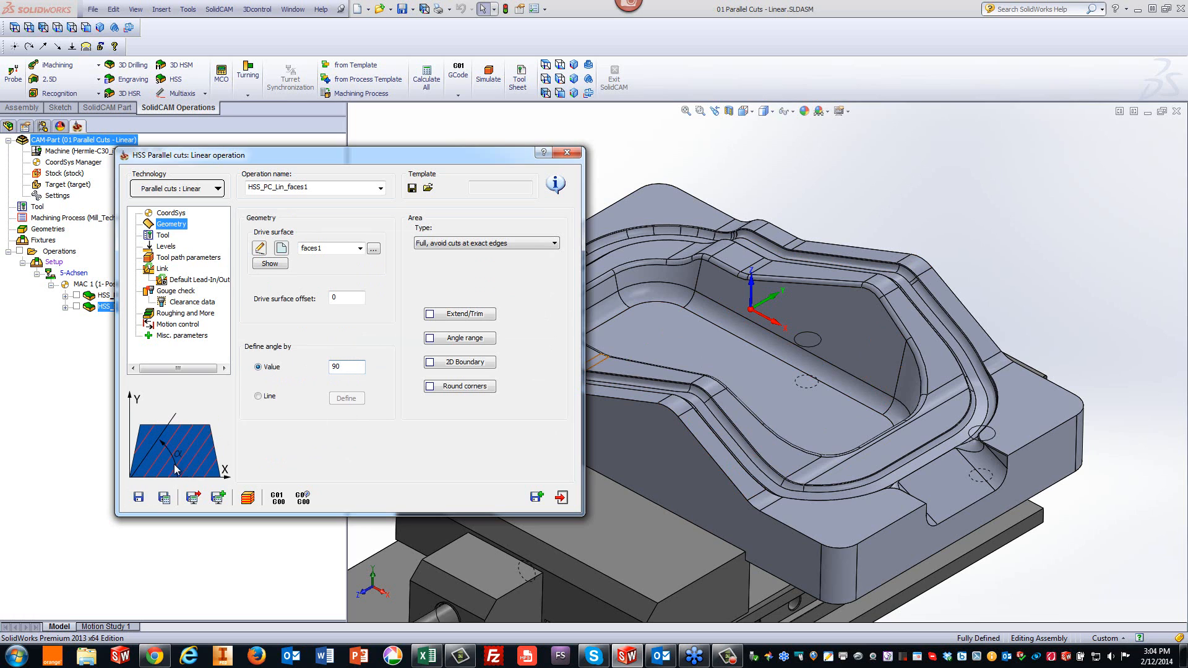
left_click(164, 498)
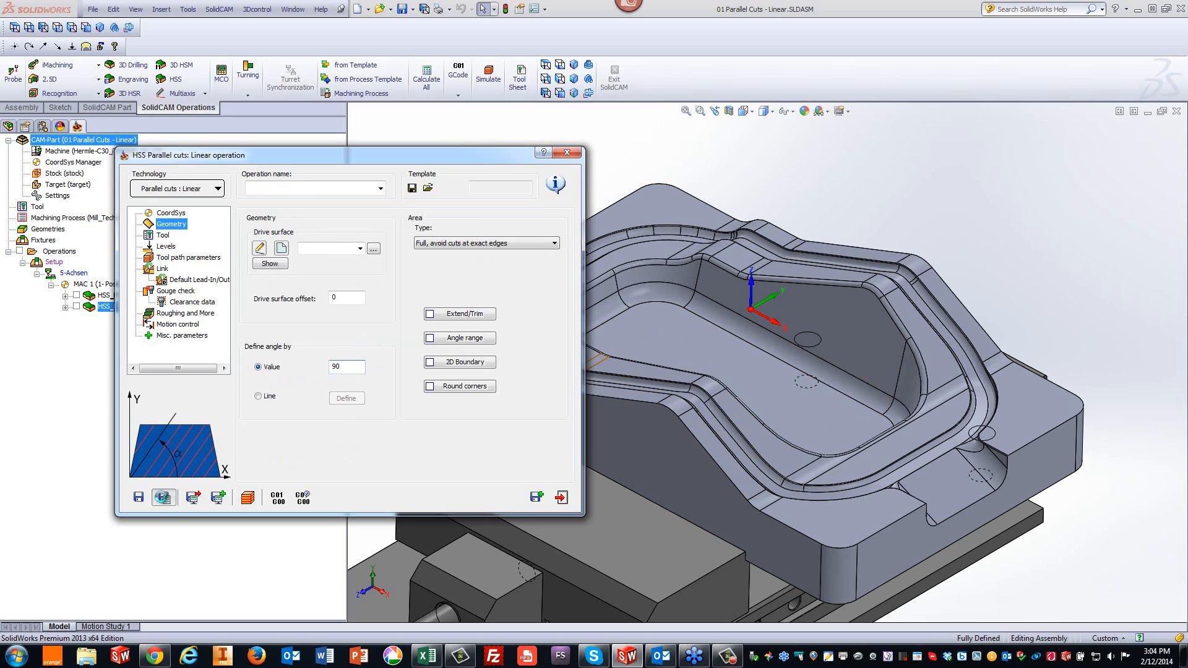
left_click(248, 499)
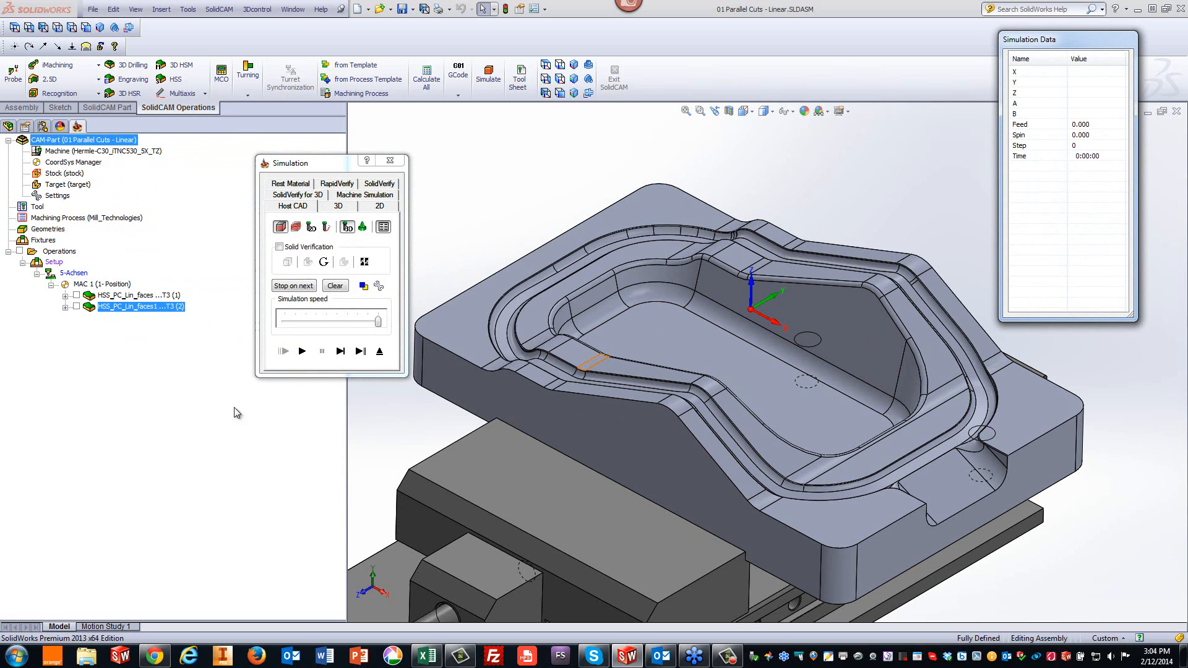
left_click(302, 351)
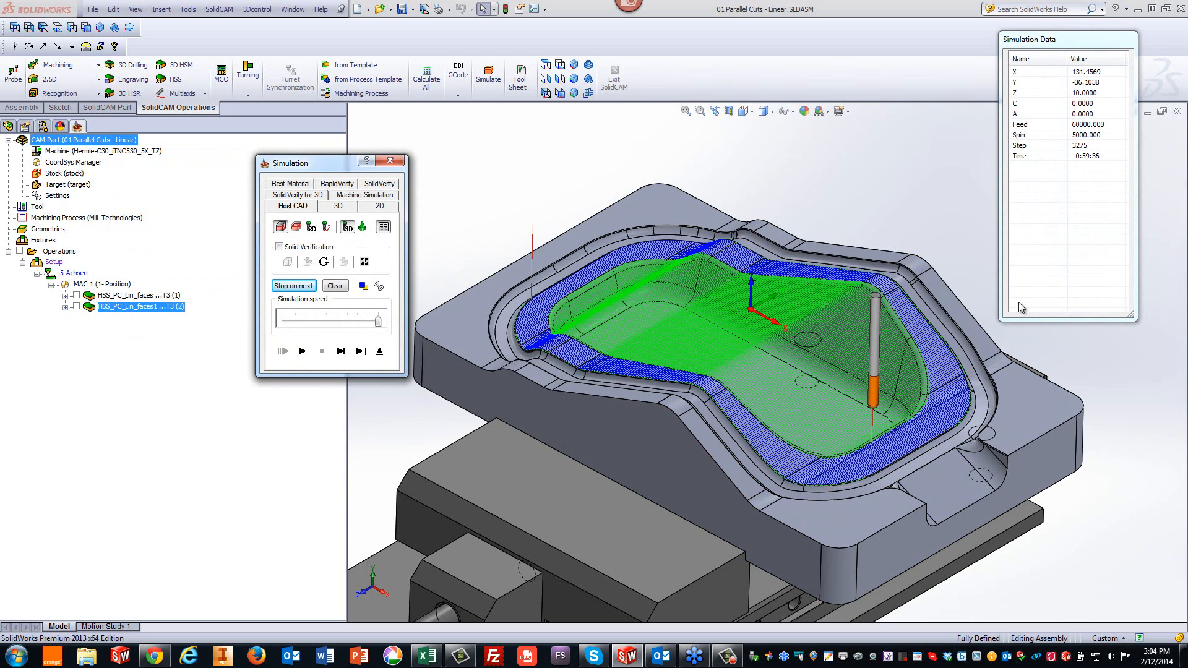
left_click(294, 324)
left_click(294, 322)
left_click(302, 351)
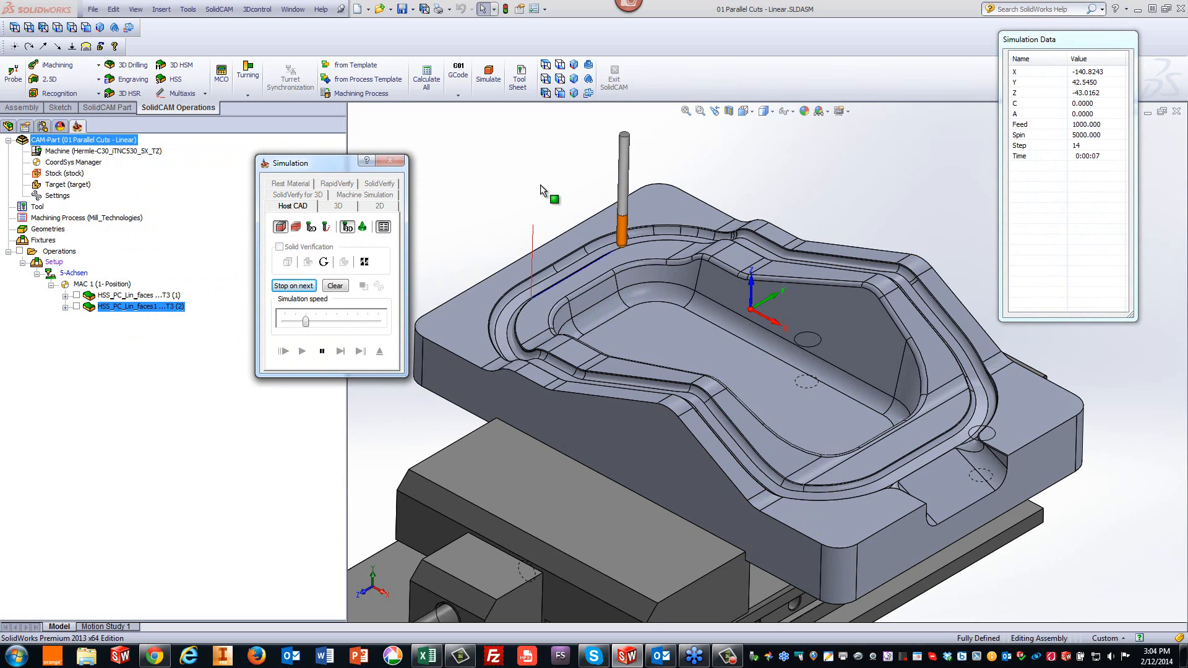
- Adjust the simulation speed and zoom in to inspect the toolpath on the wall band, then exit the simulation
left_click(321, 321)
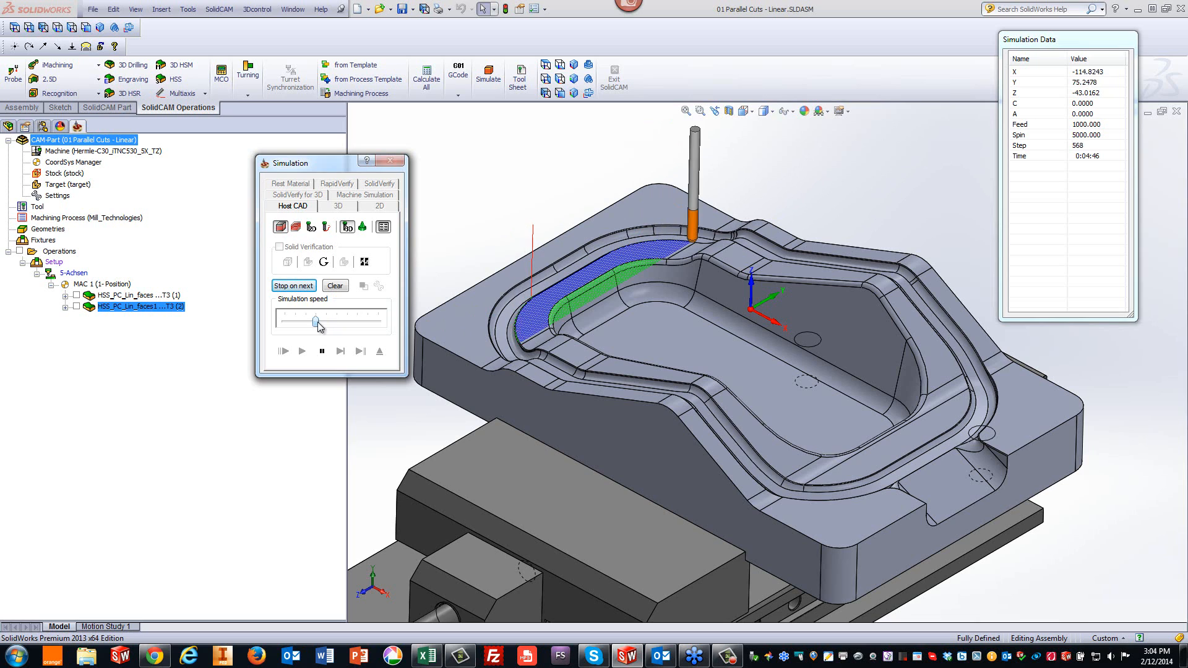
left_click_drag(316, 321, 348, 326)
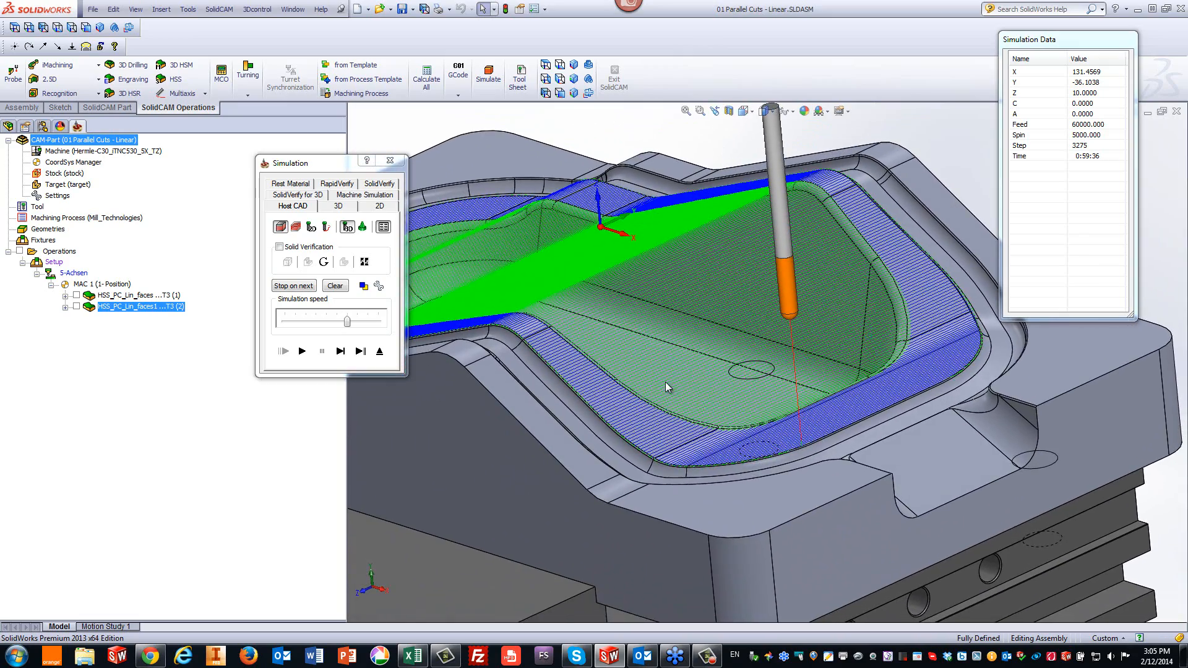
scroll(646, 388, "down", 2)
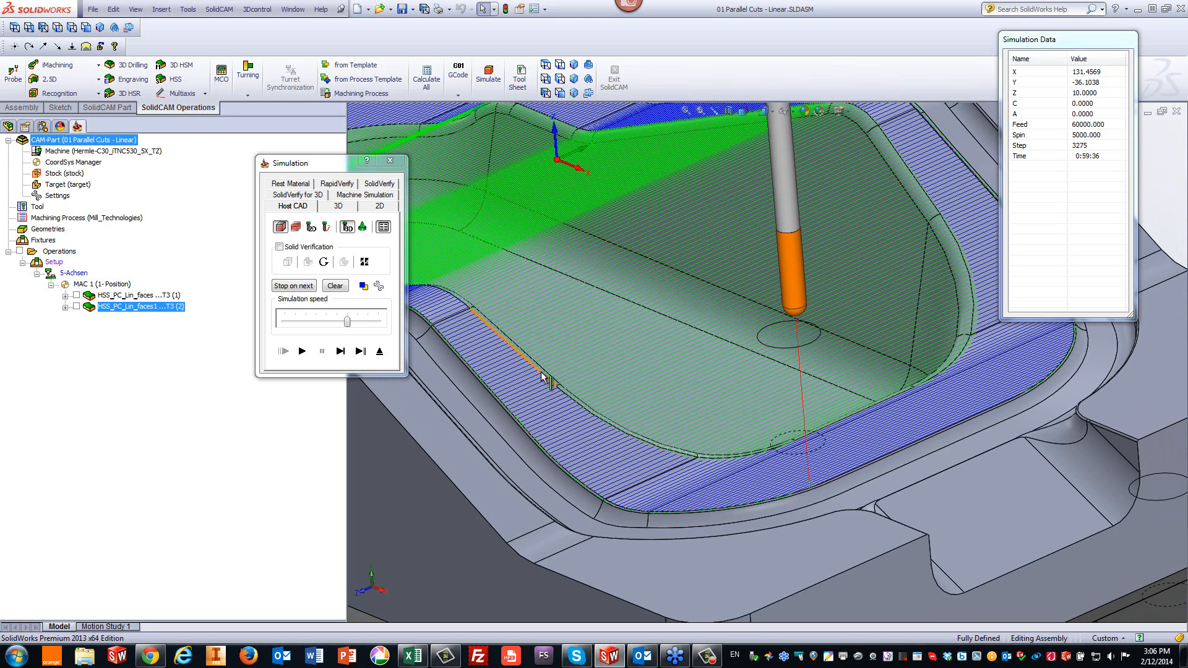
scroll(542, 376, "down", 5)
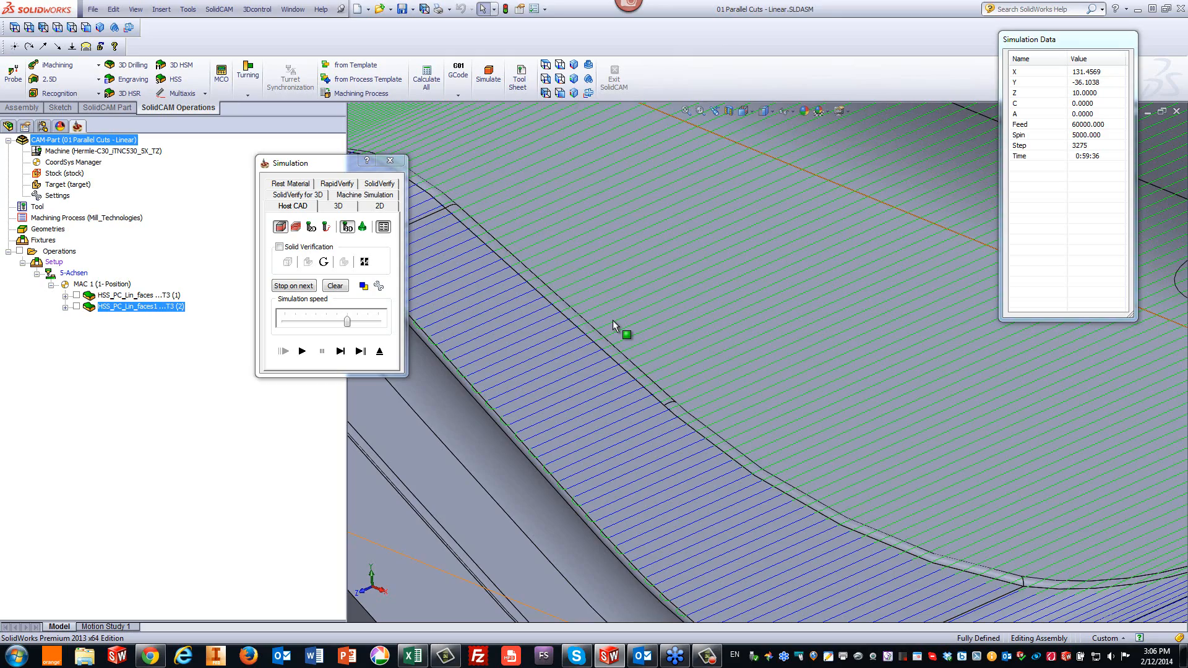
scroll(614, 321, "up", 5)
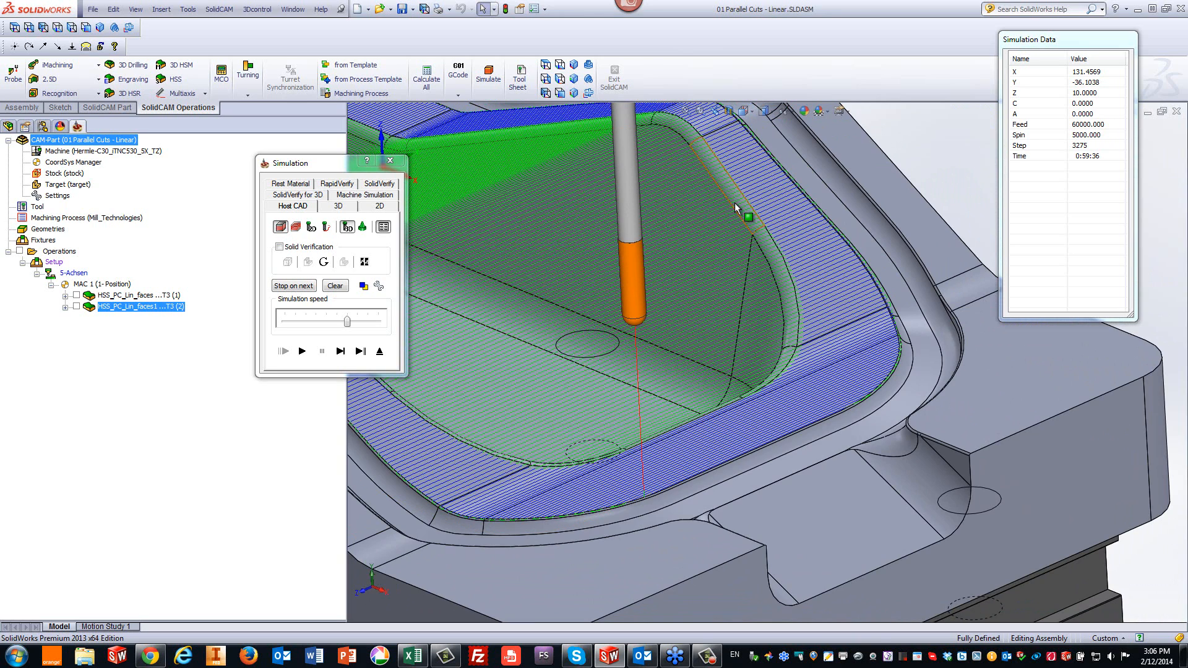
left_click(379, 351)
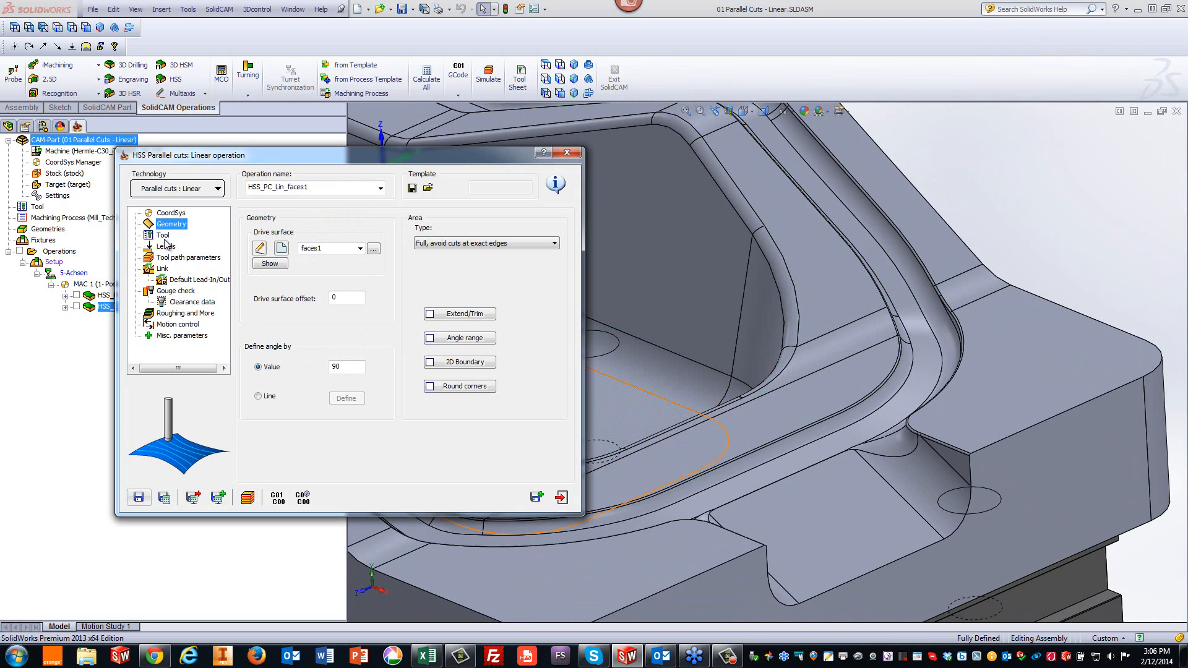
- Set the lead-in/out option for large gaps along the cut to Use Lead-In/Out
left_click(164, 271)
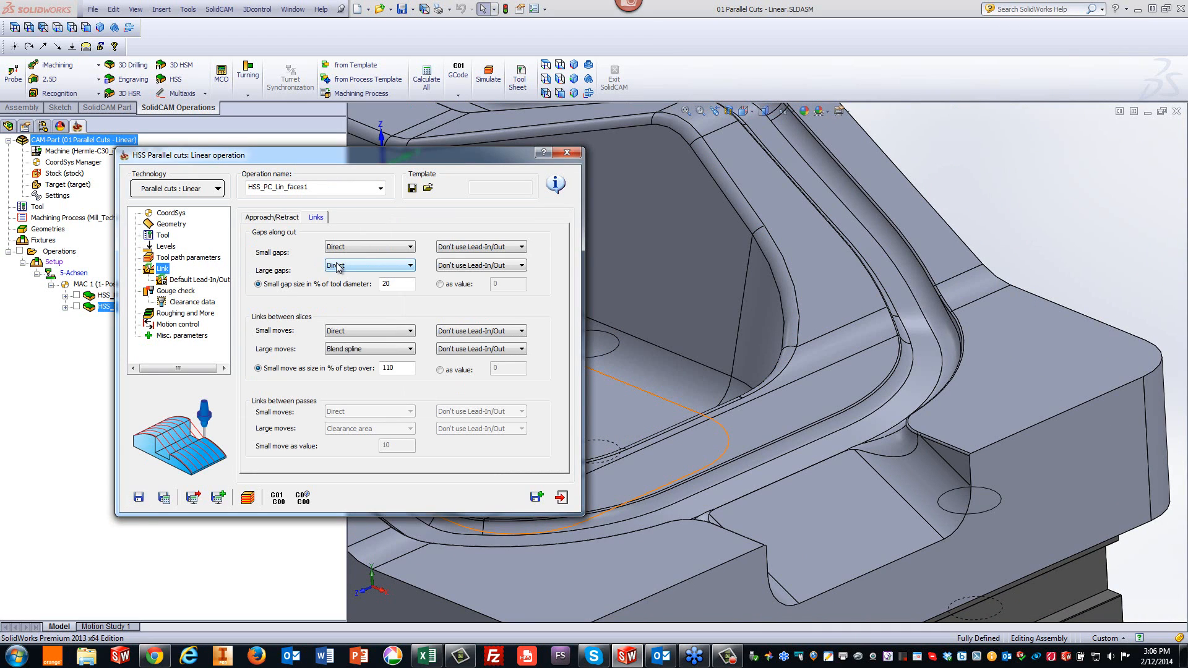
left_click(453, 271)
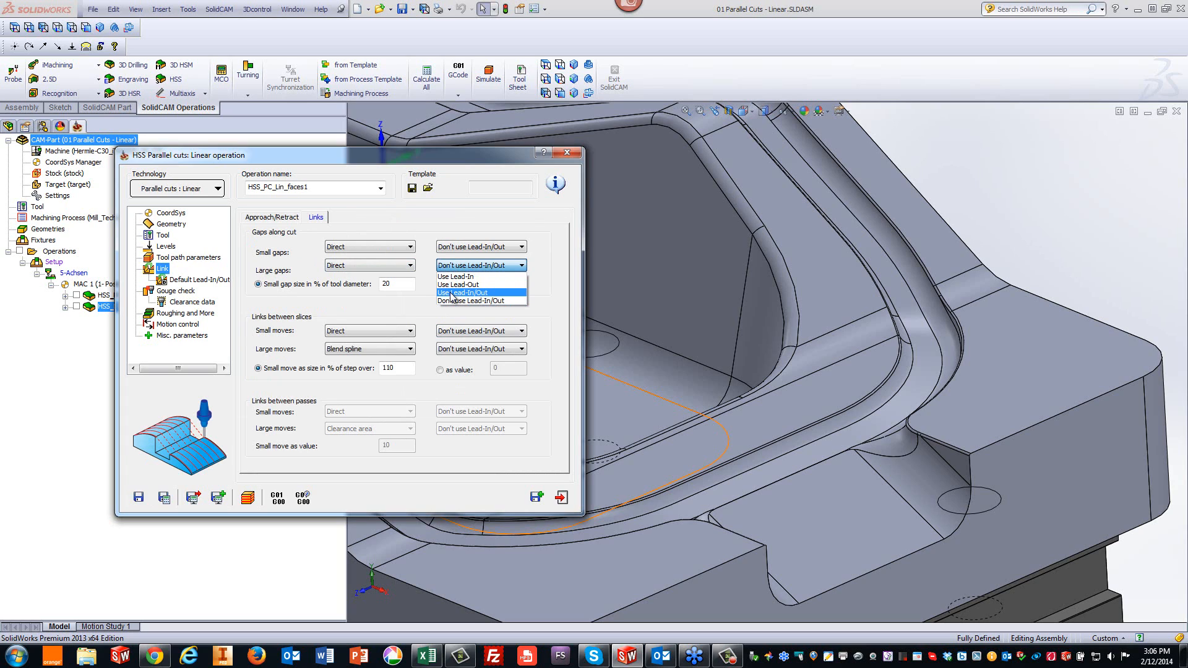
left_click(452, 293)
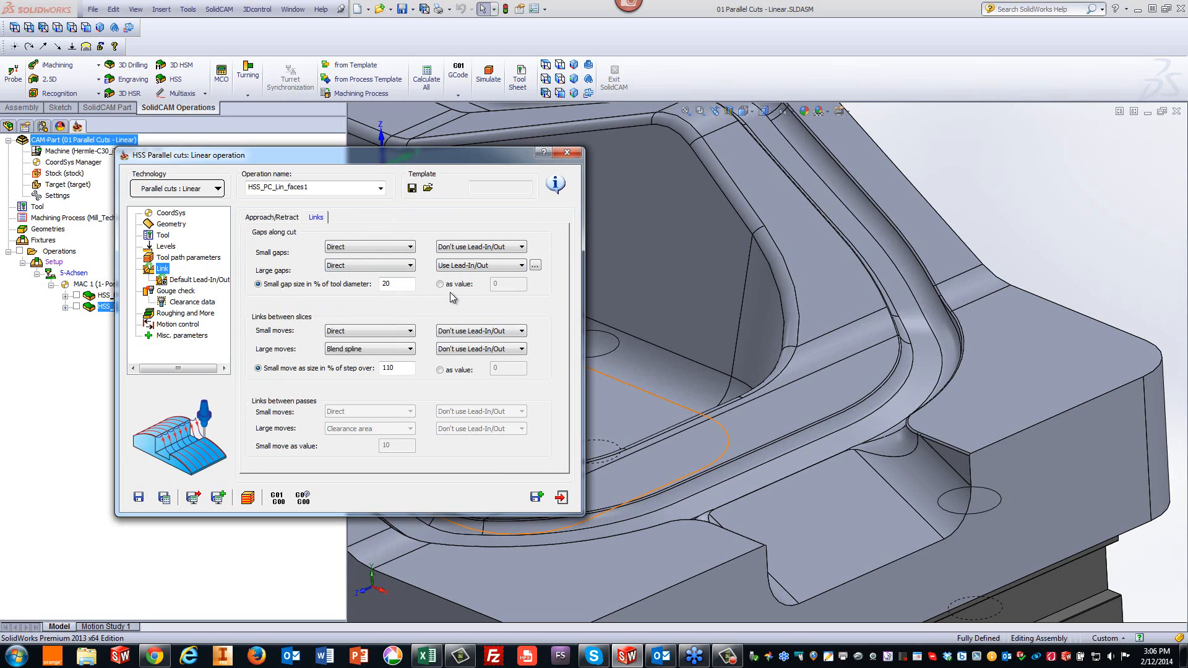
- Define a custom lead-in for large gaps of type Vertical tang. arc with a 45 arc sweep
left_click(535, 266)
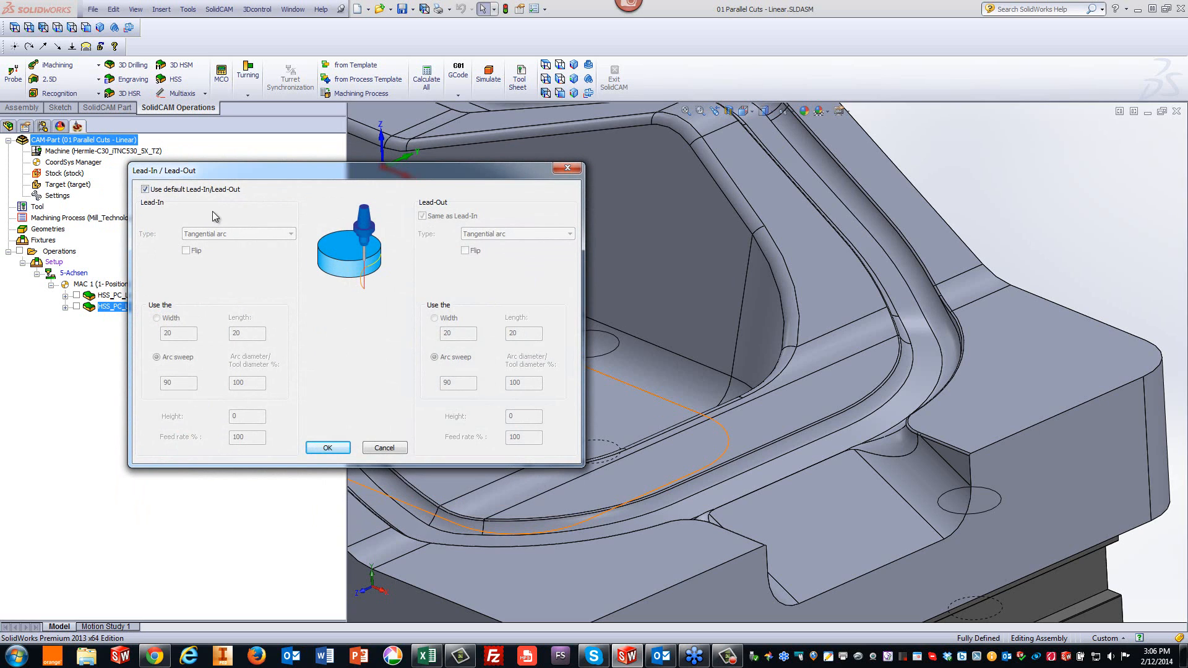
left_click(146, 190)
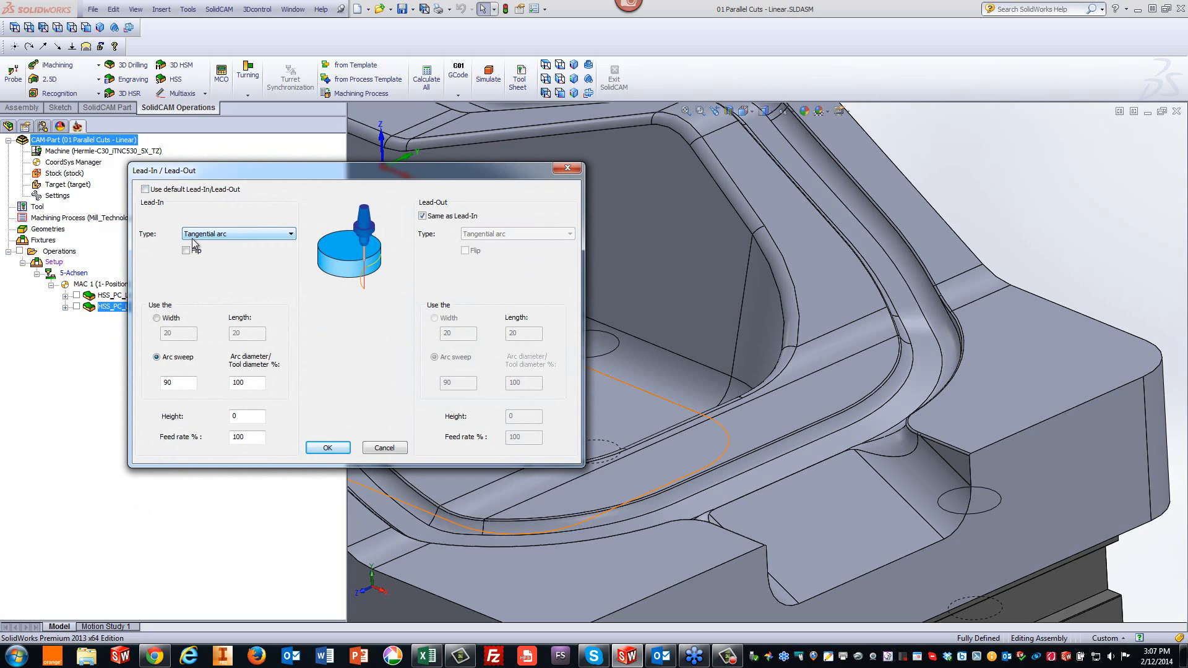
left_click(196, 239)
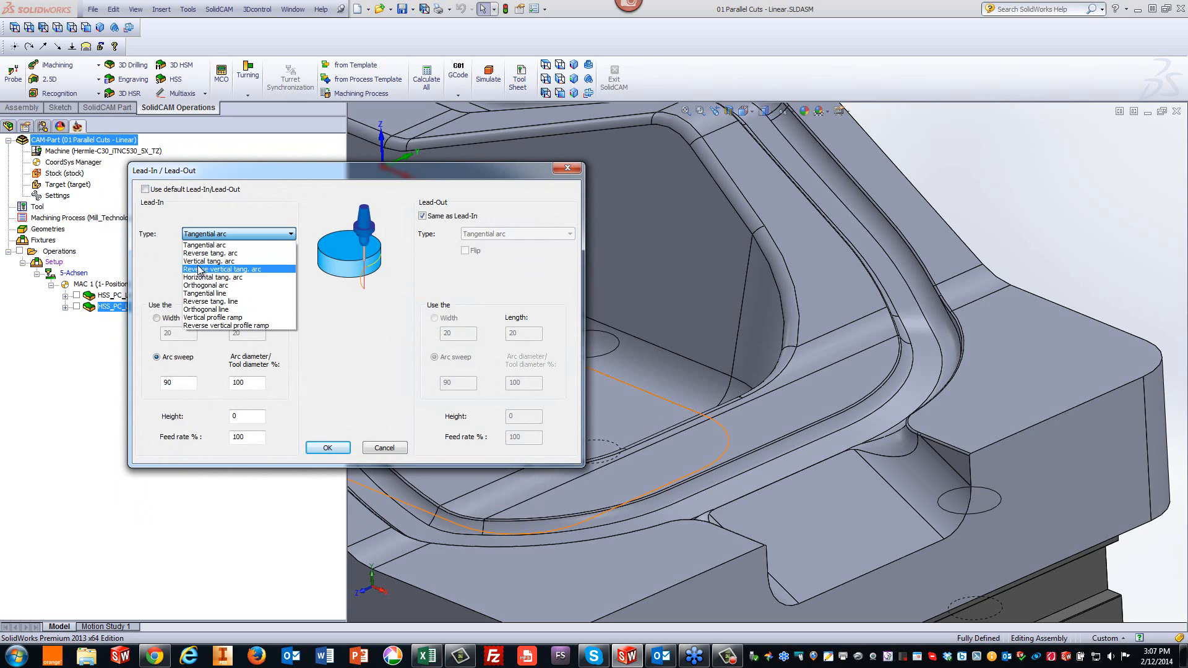
left_click(199, 261)
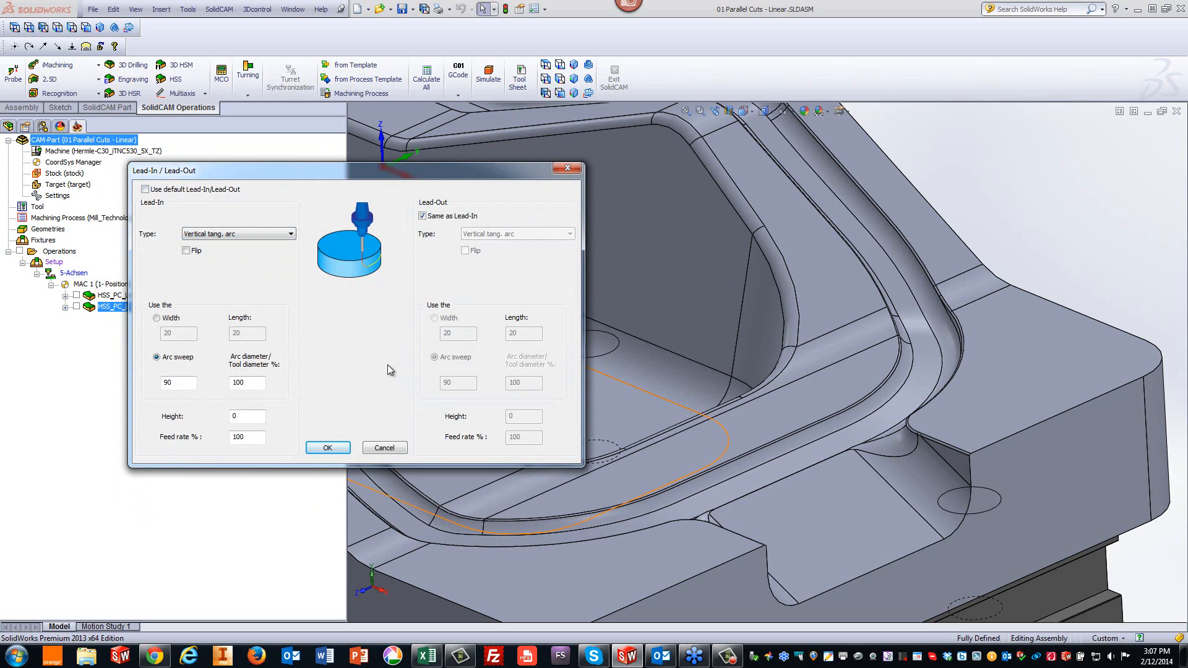
left_click(190, 382)
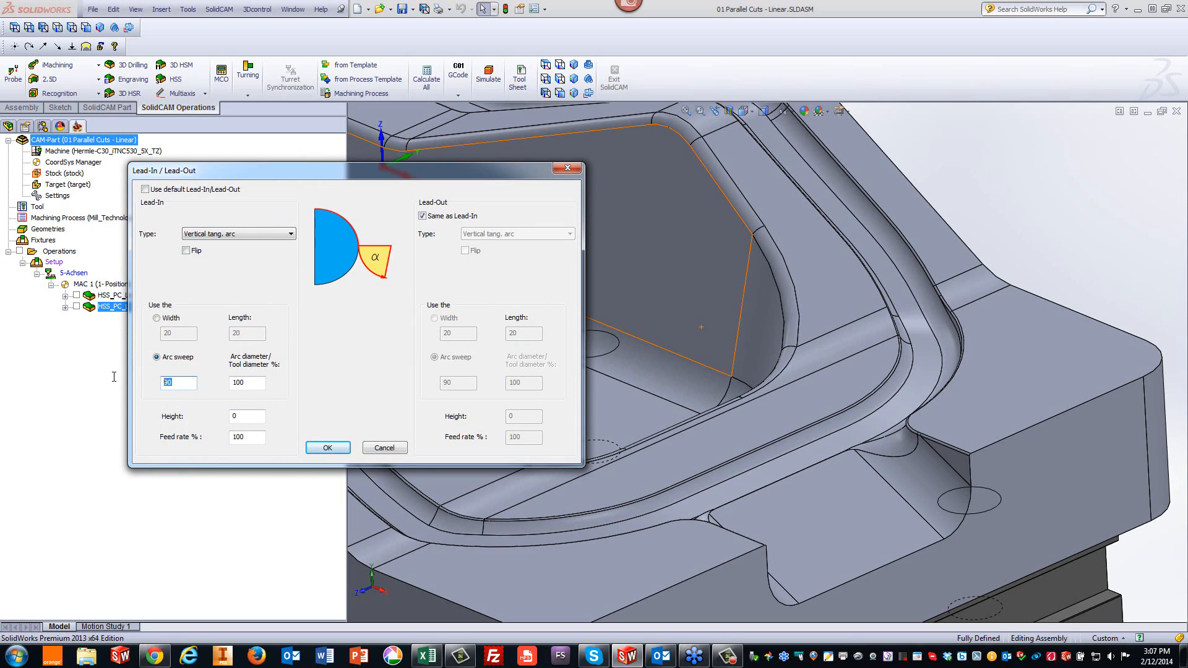
type("45")
left_click(327, 449)
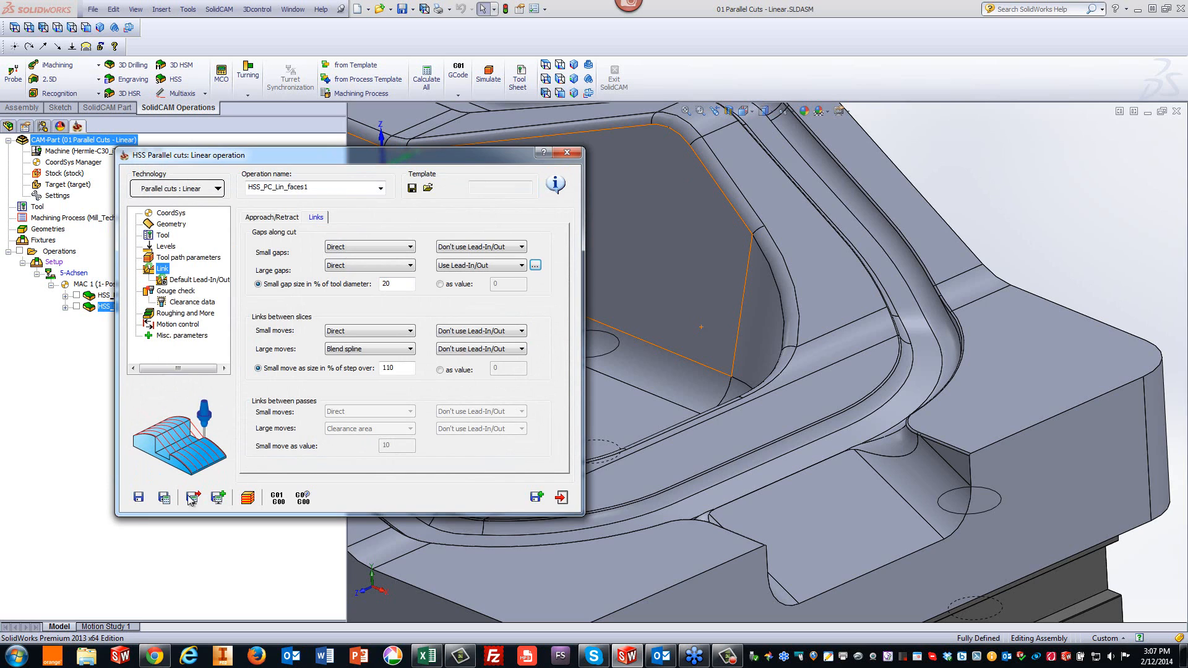
- Save and recalculate the operation, confirming recalculation, and open its simulation
left_click(164, 498)
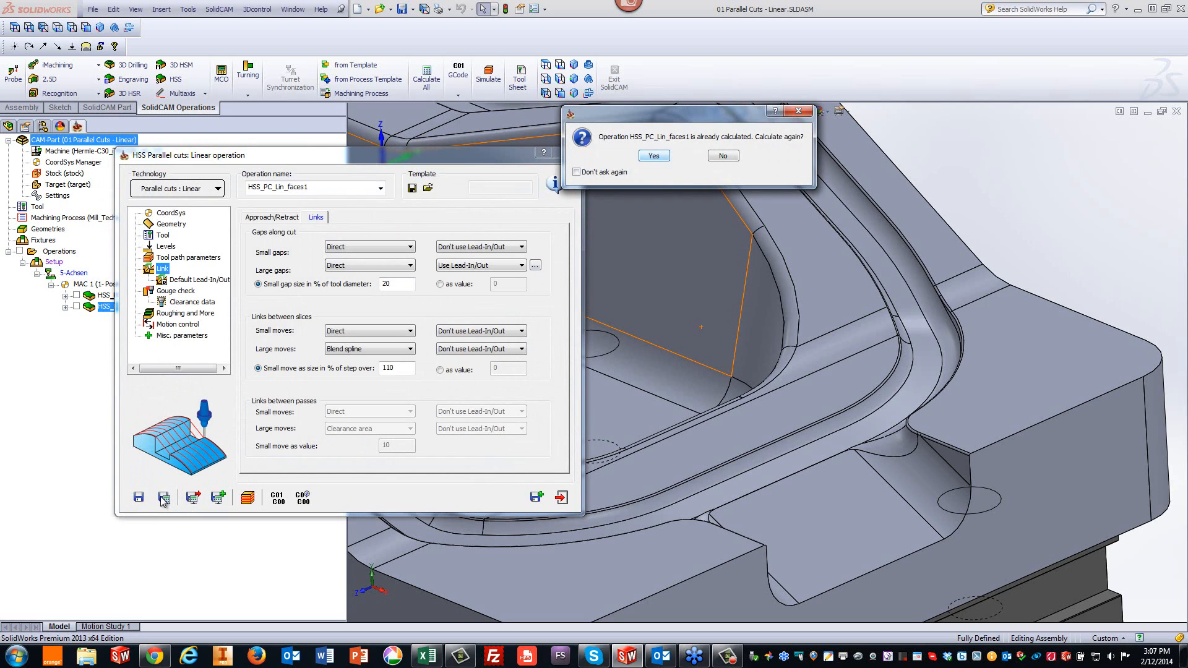
key("Return")
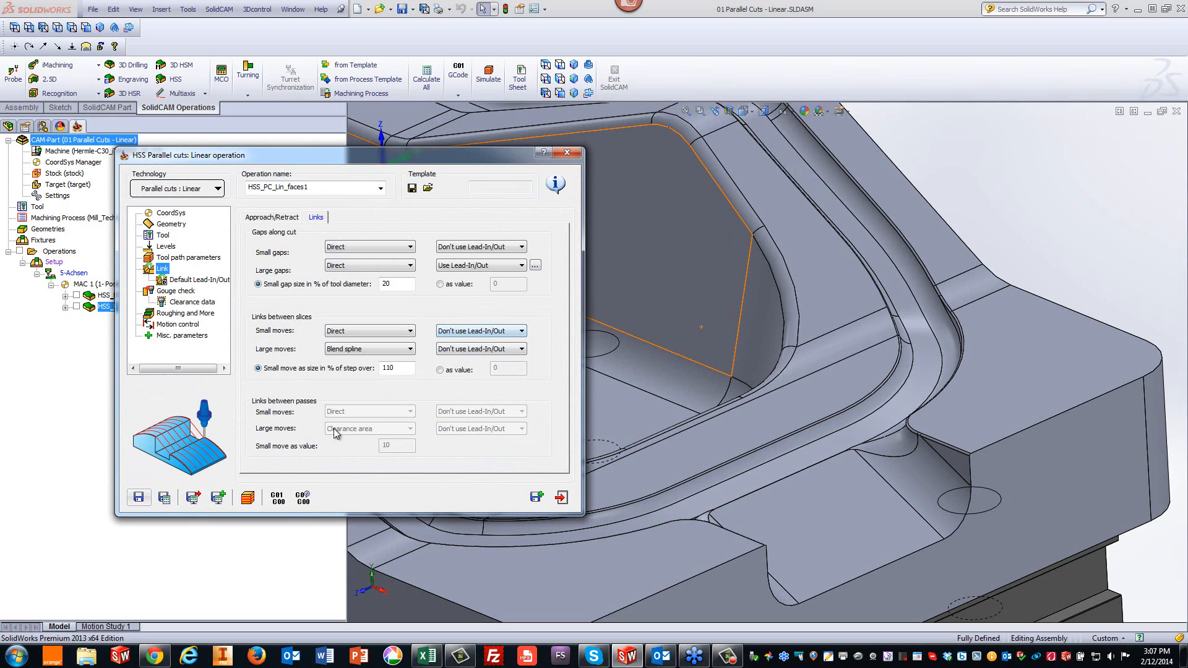
left_click(249, 497)
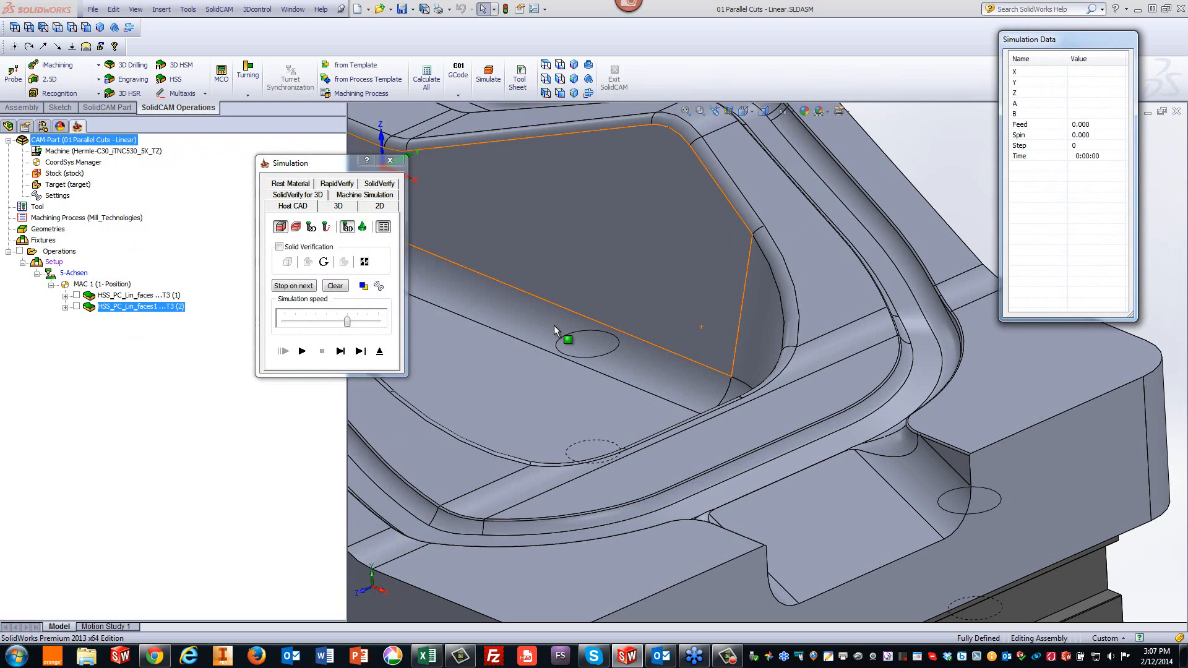
- Play the simulation at reduced speed, pausing to watch the cutting moves along the wall band
left_click(554, 325)
left_click(942, 151)
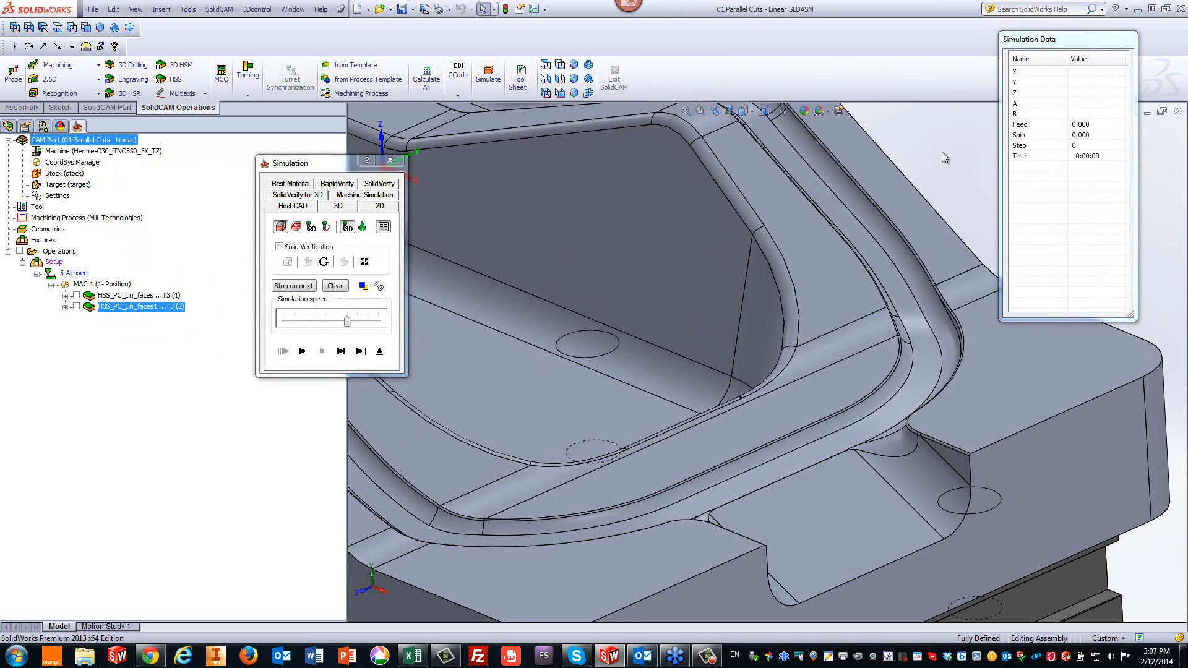
scroll(942, 151, "up", 5)
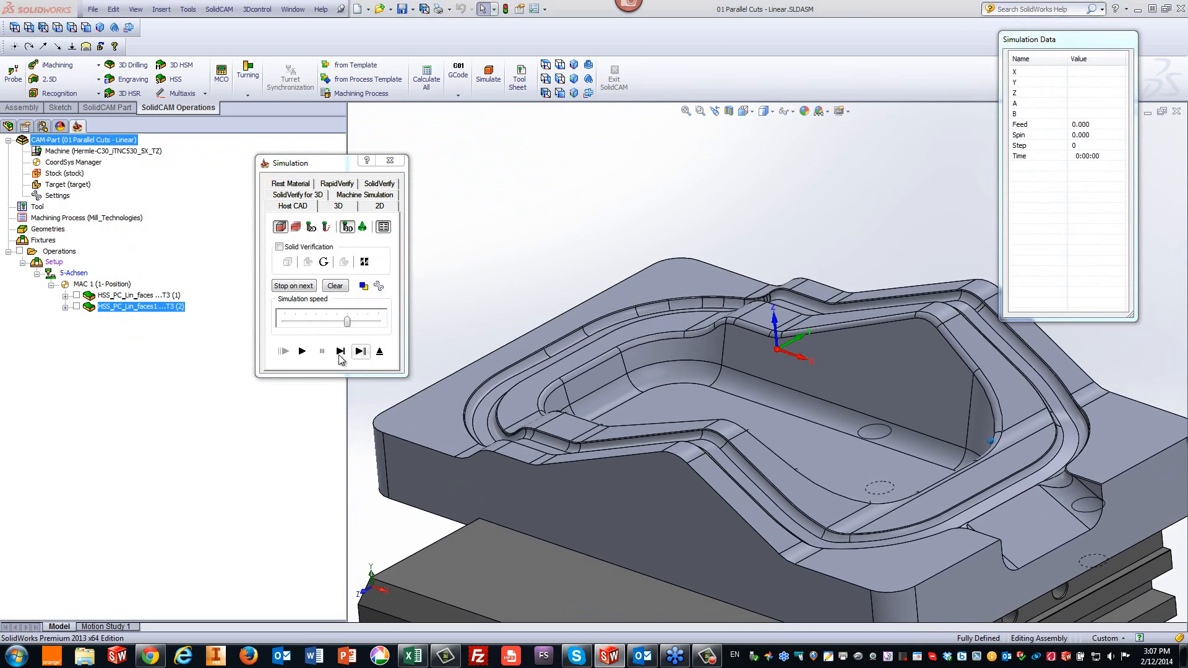
left_click(317, 325)
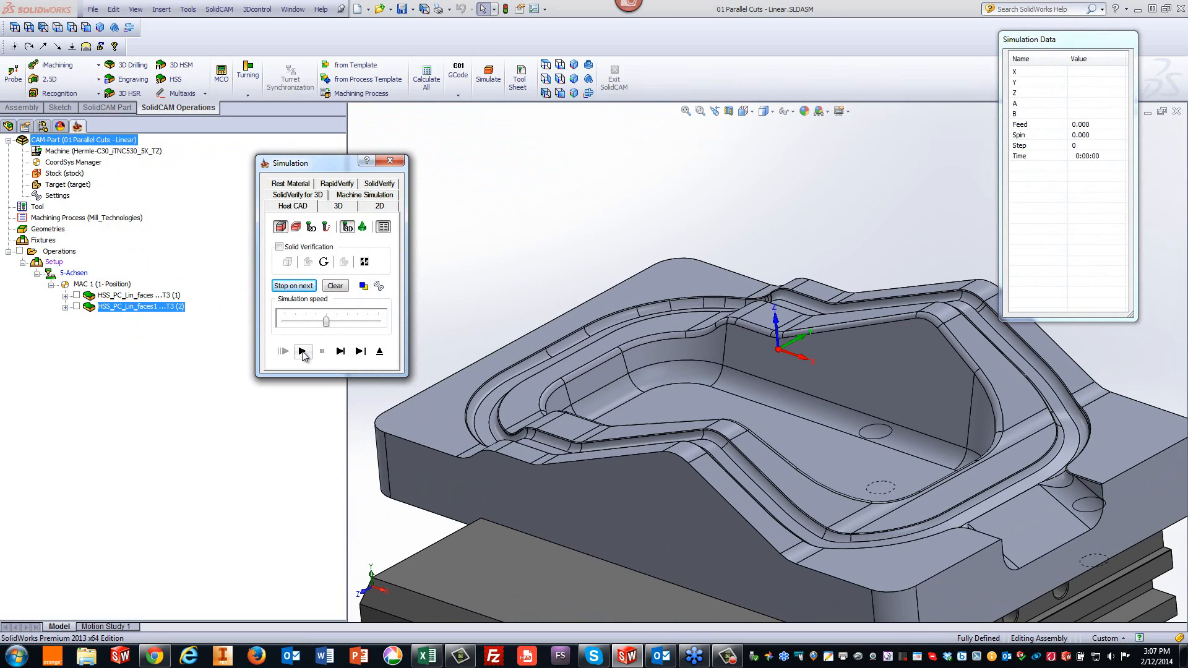
left_click(302, 352)
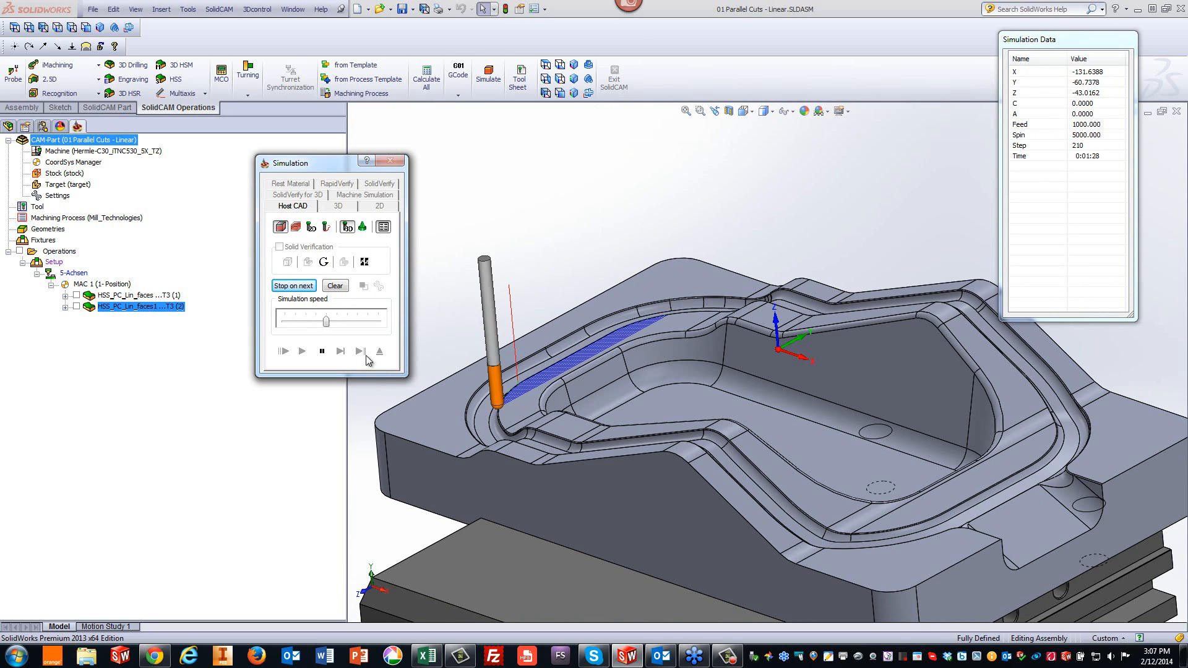
left_click(322, 351)
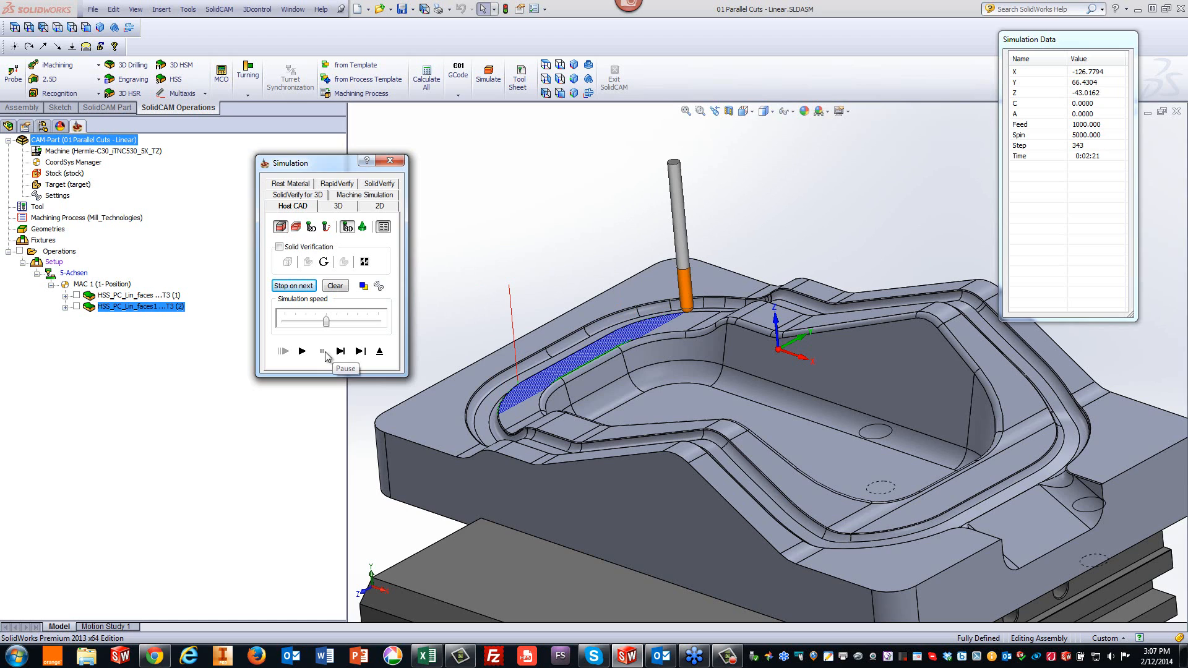
left_click(302, 351)
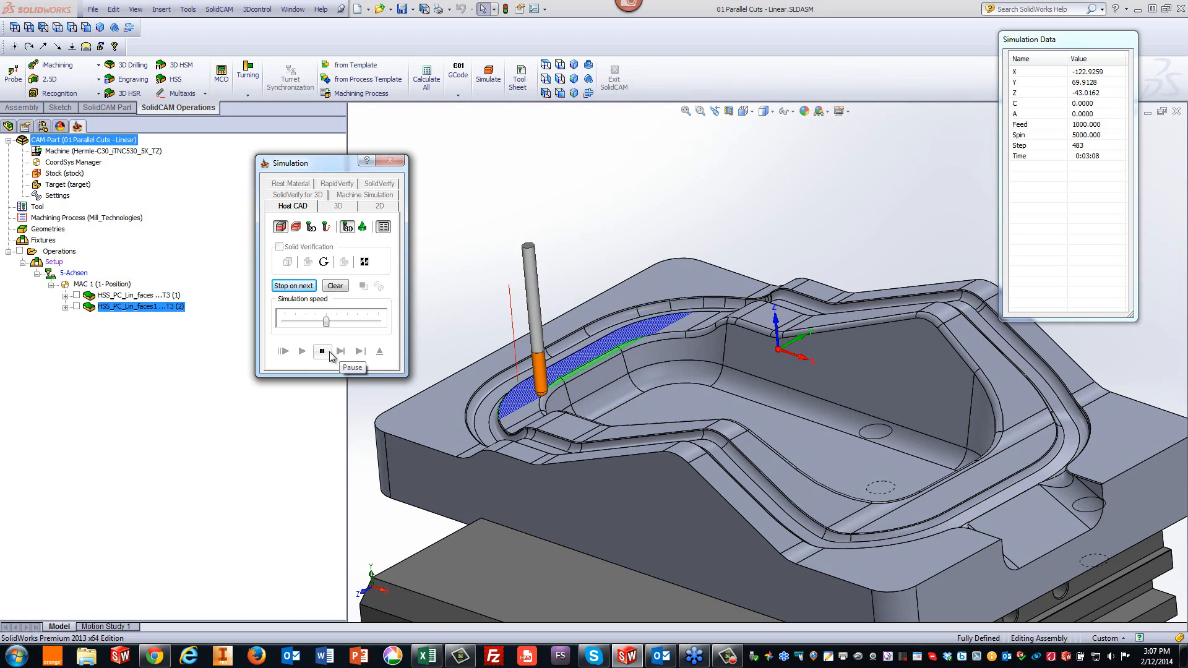
left_click(329, 352)
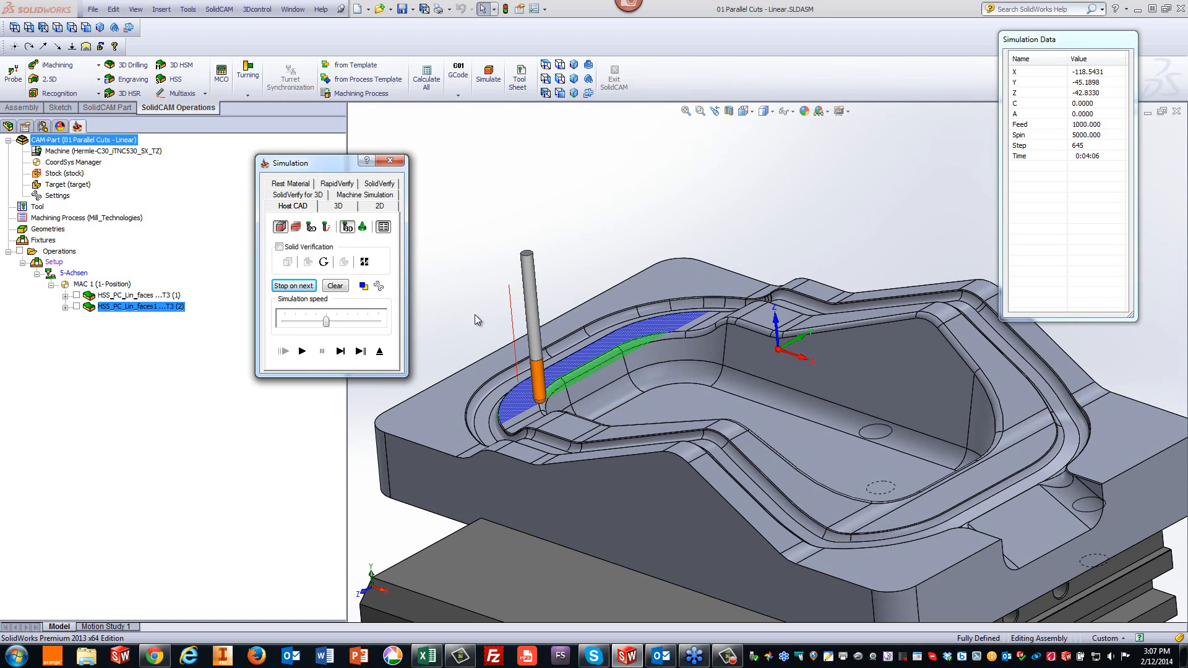
- Step through the toolpath one move at a time to examine the new lead-in arcs at the wall
left_click(786, 214)
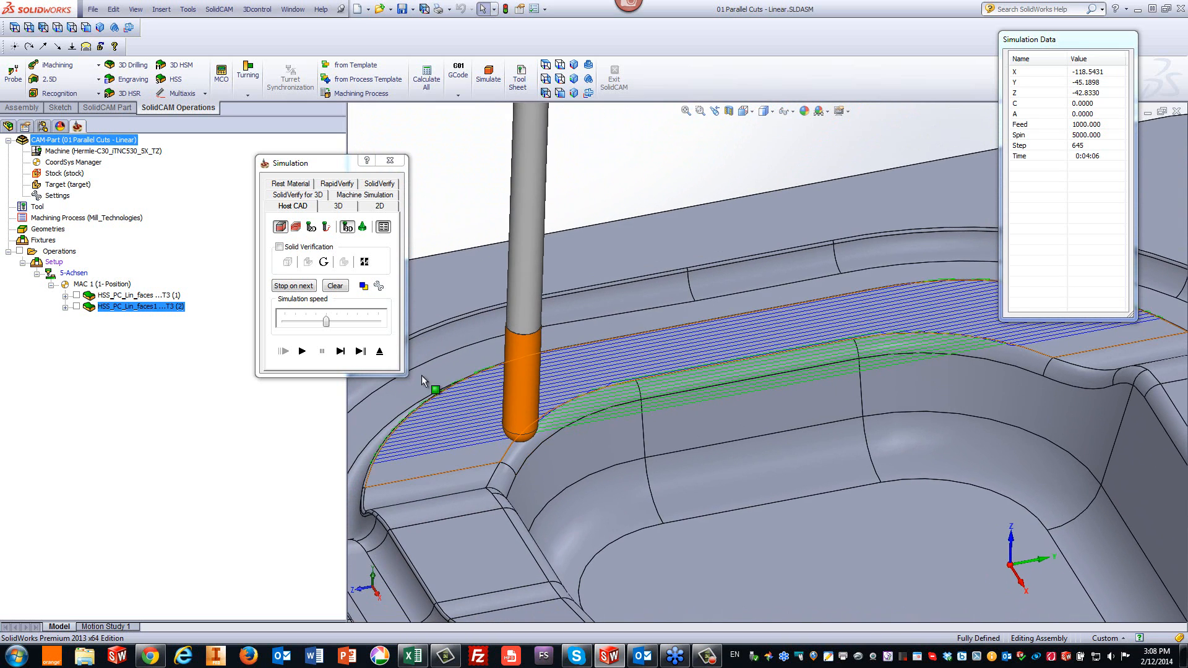
left_click(341, 352)
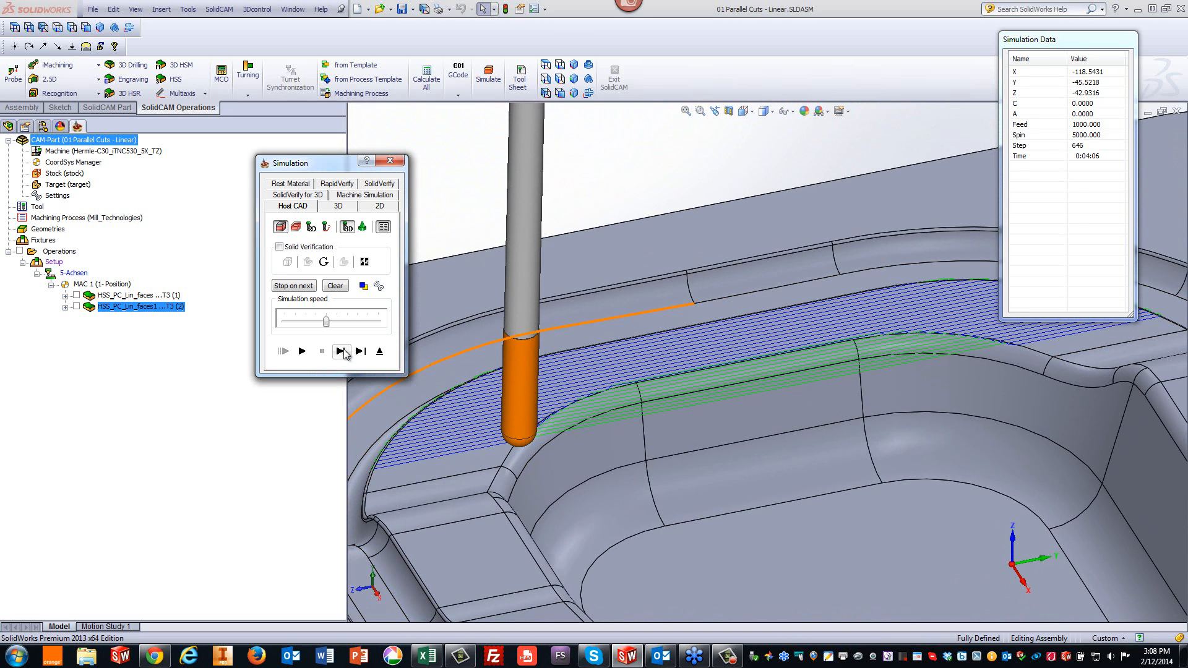
left_click(341, 352)
left_click(341, 352)
left_click(344, 352)
left_click(344, 353)
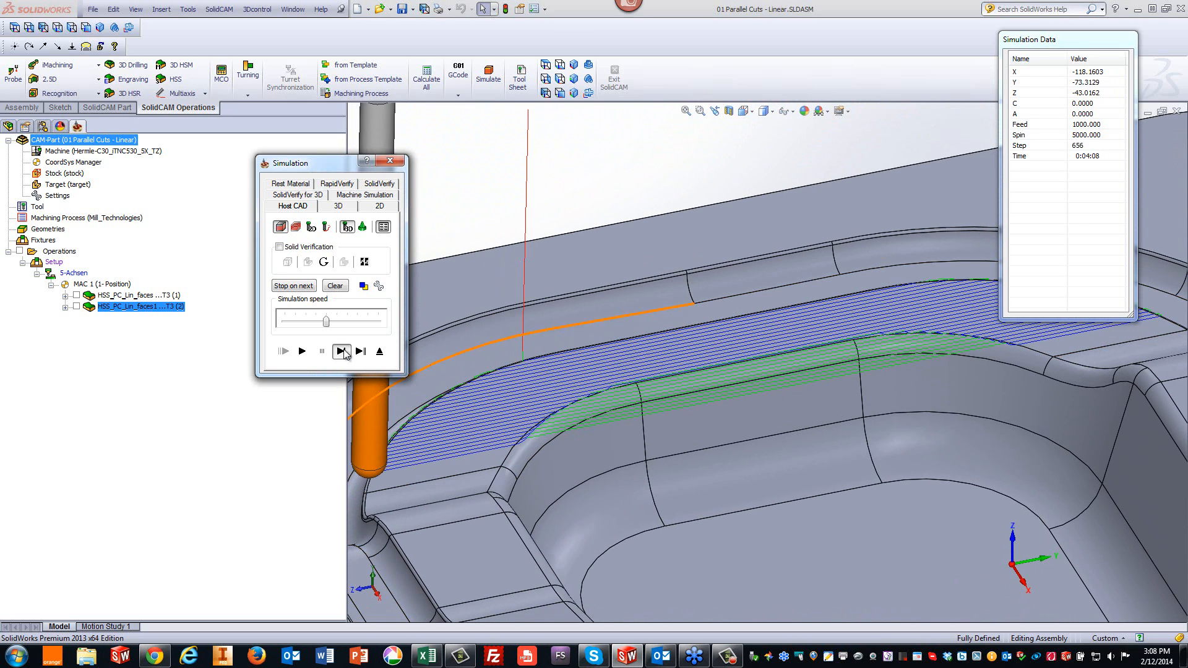
- Keep advancing the simulation move by move past the wall lead-in, then close the simulation
left_click(344, 353)
left_click(345, 354)
left_click(344, 351)
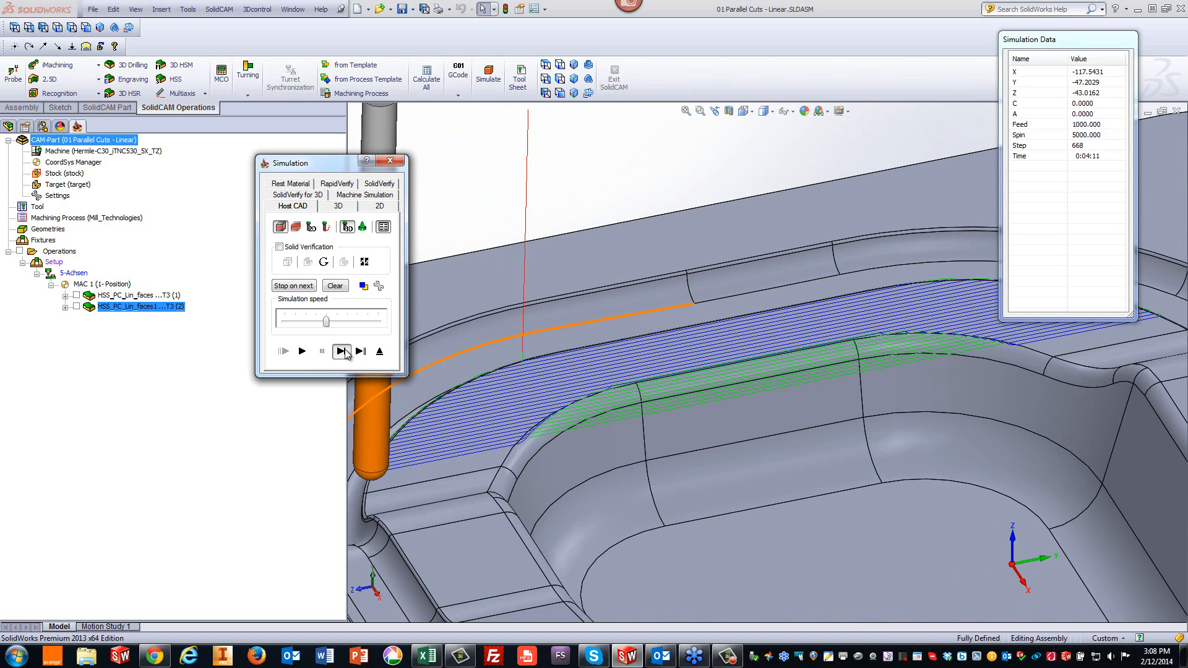
left_click(344, 351)
left_click(344, 351)
left_click(345, 351)
left_click(344, 352)
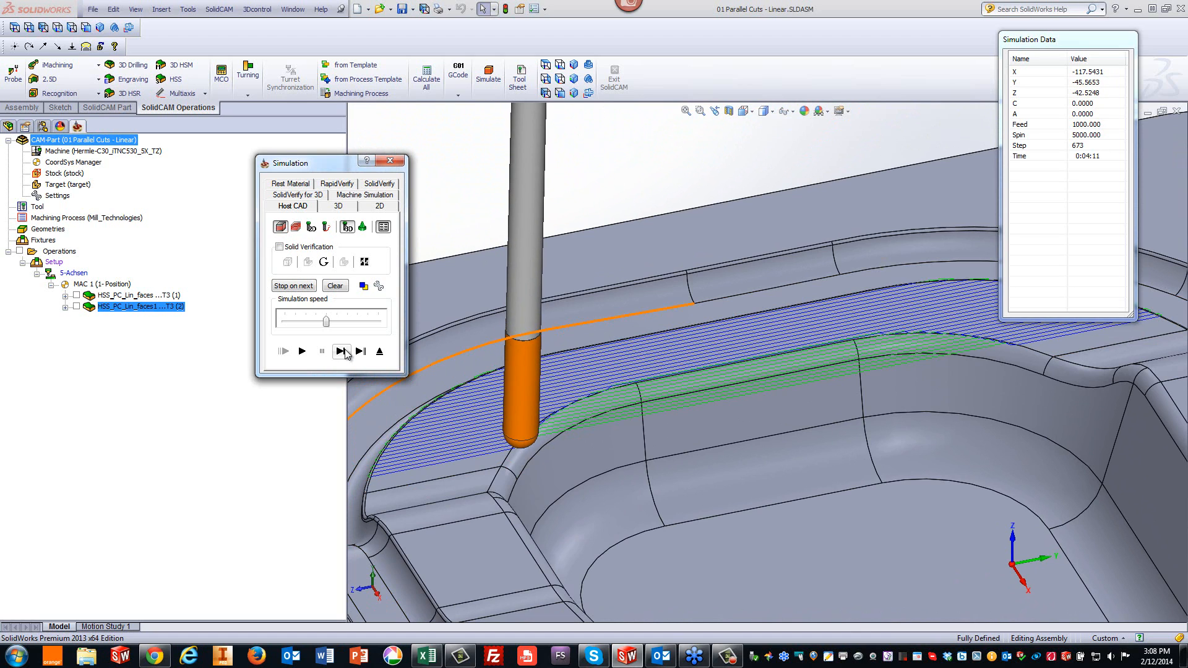
left_click(345, 352)
left_click(344, 352)
left_click(345, 352)
left_click(345, 352)
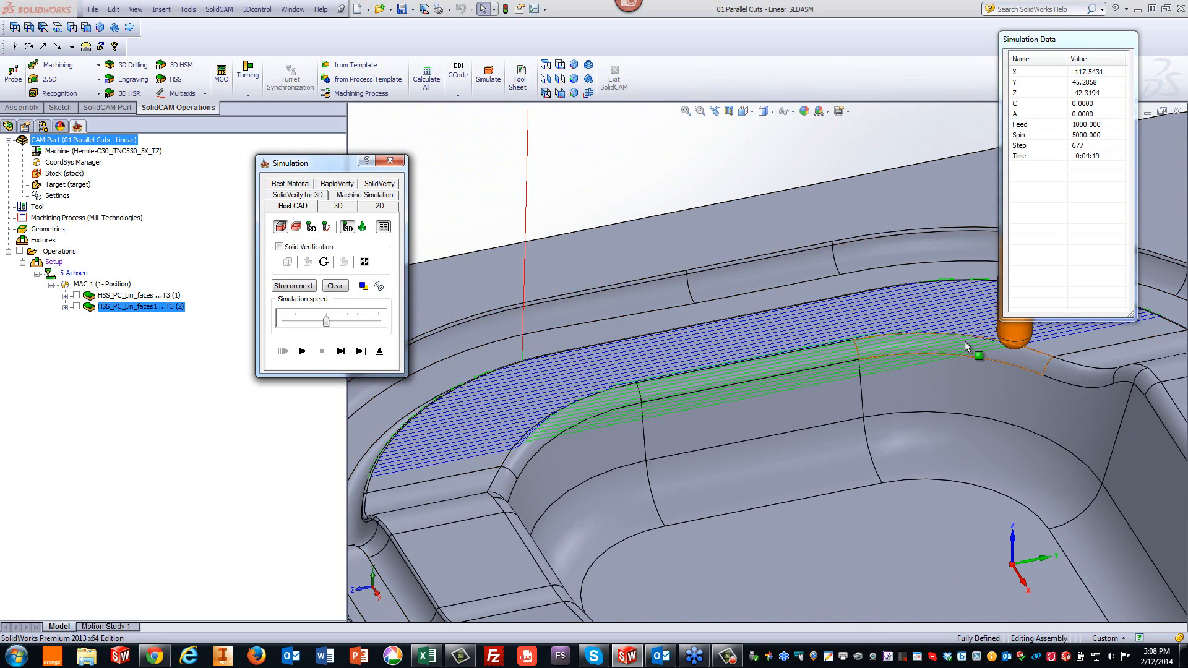
left_click(380, 352)
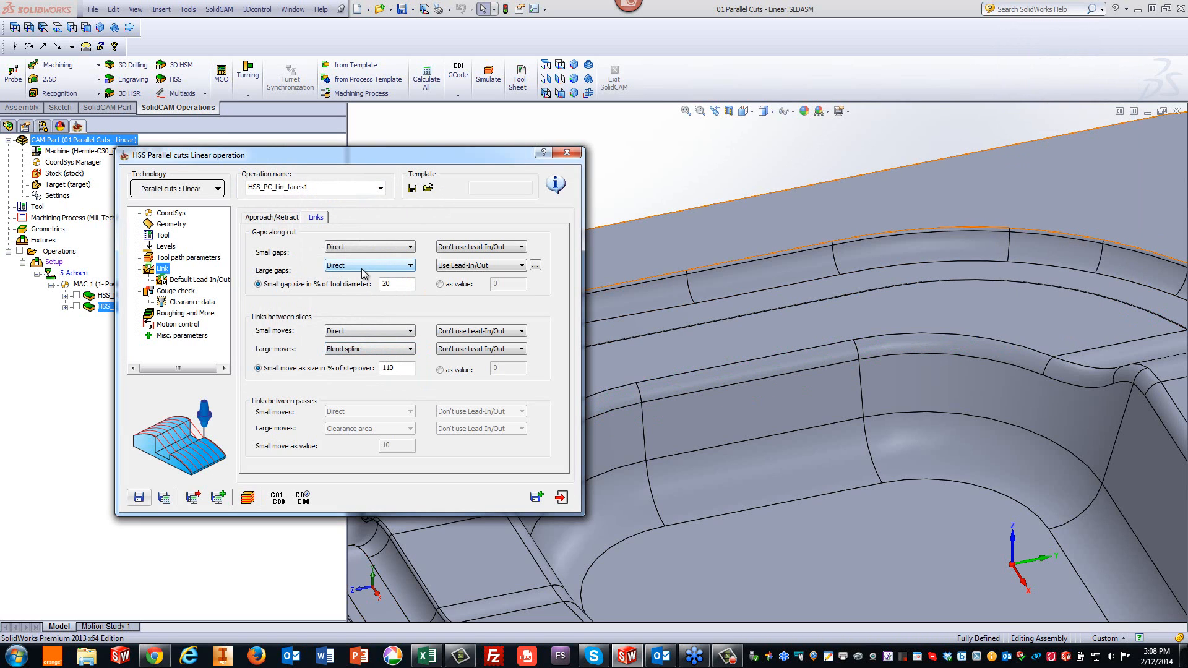
- Set the large-gaps link to Safety distance, review the tool feed data, then save and recalculate the operation
left_click(363, 266)
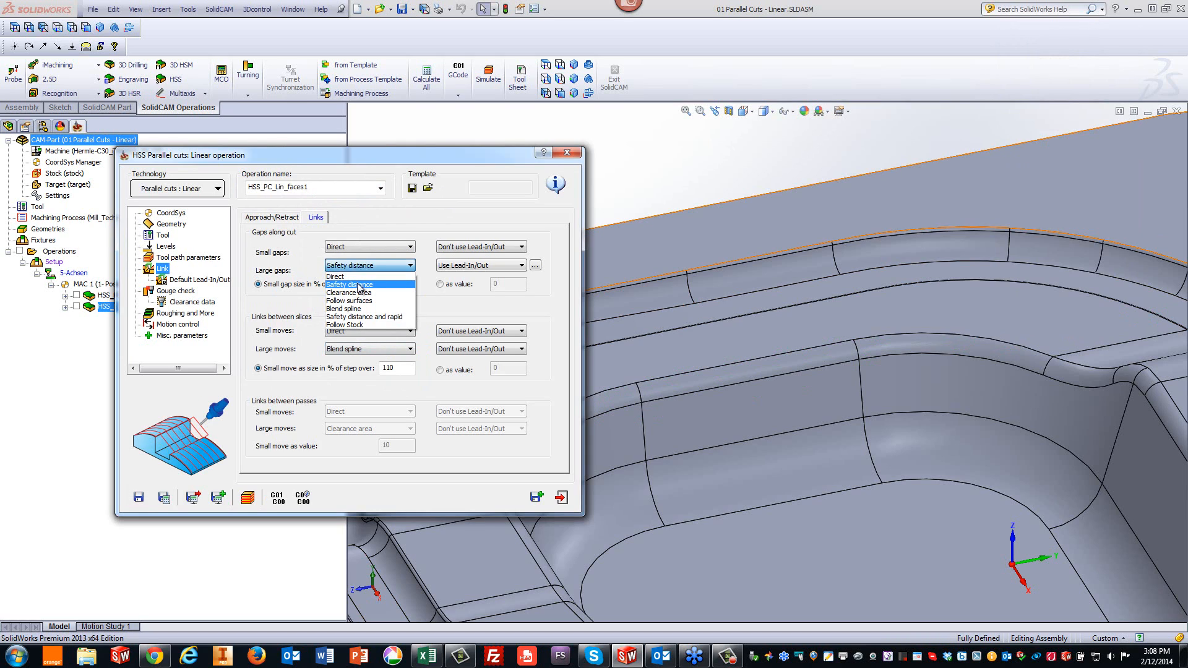
left_click(360, 284)
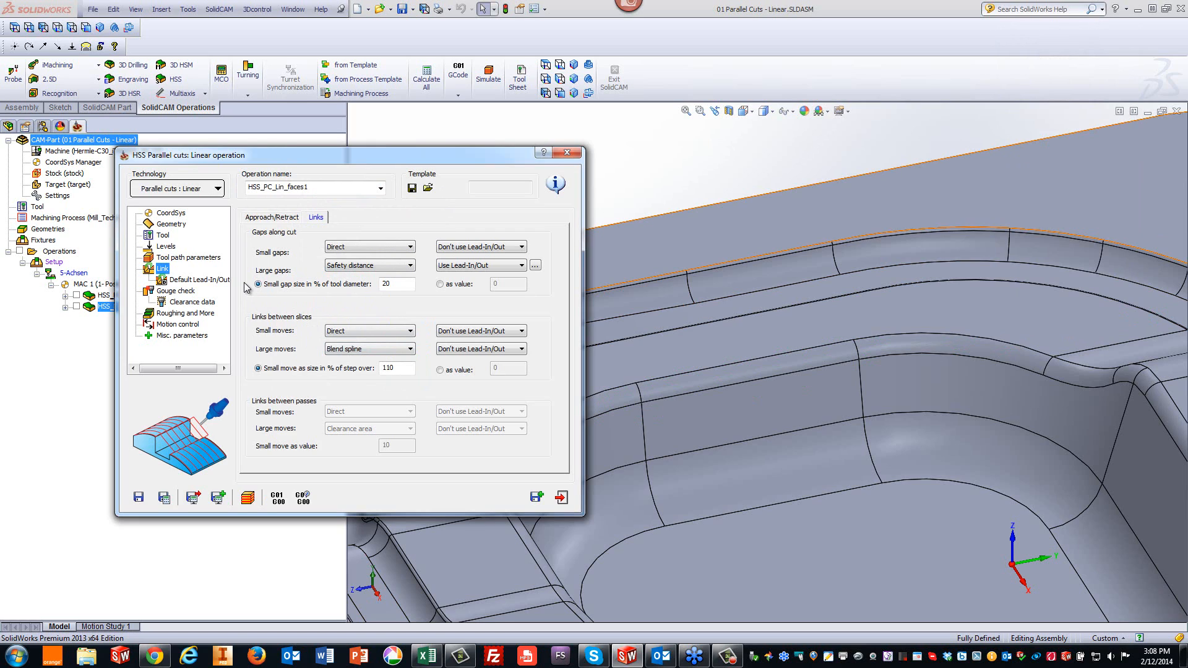
left_click(163, 236)
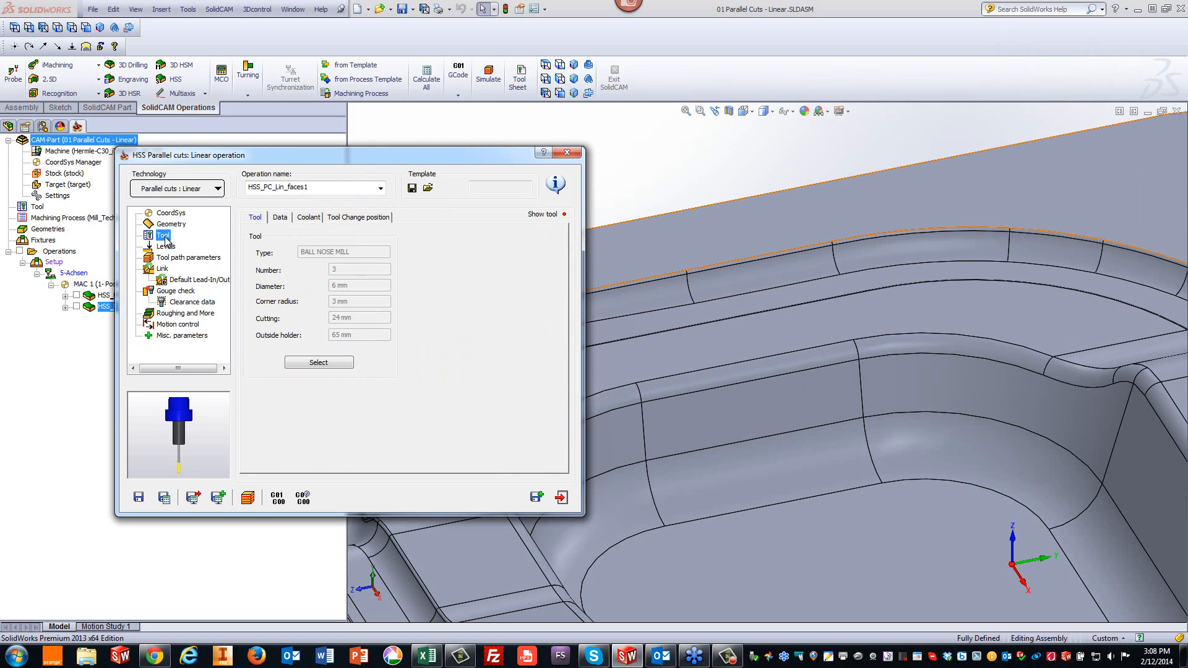
left_click(282, 219)
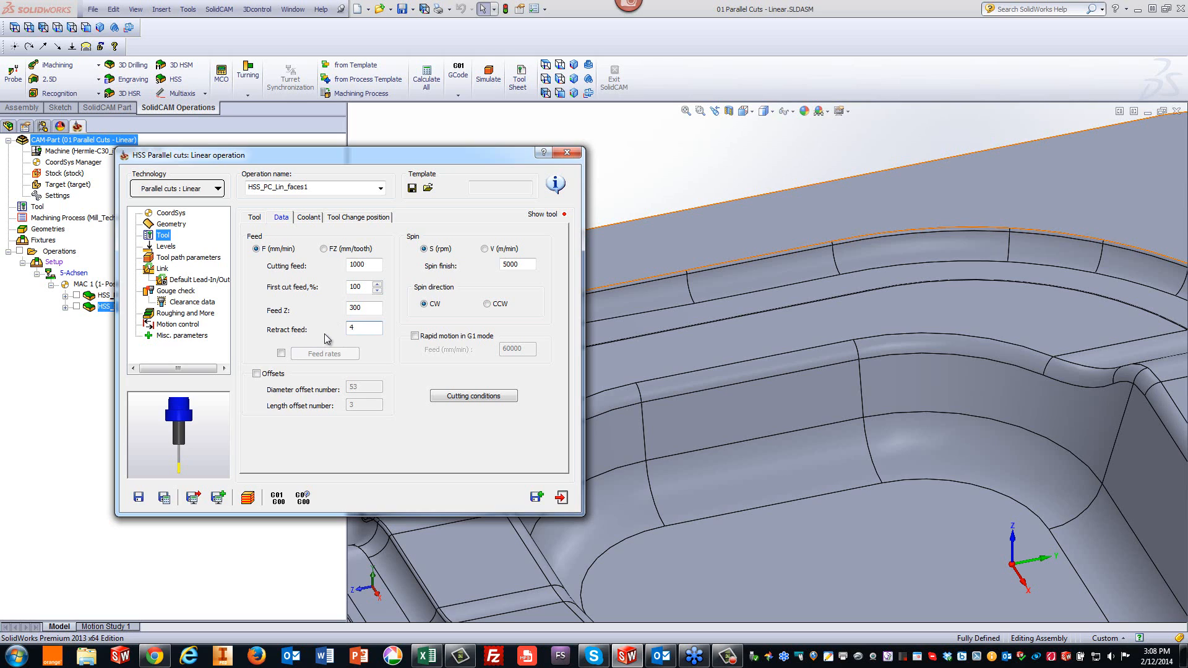
left_click(165, 498)
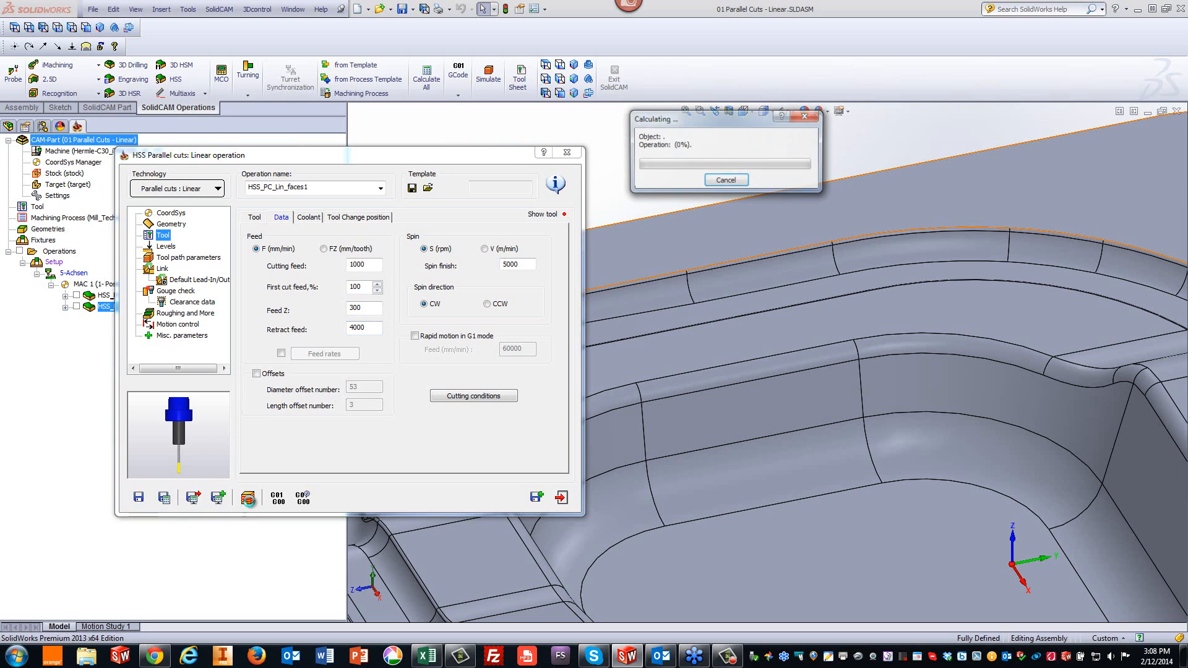
- Simulate the recalculated operation and zoom in on the link move at the wall band
left_click(249, 498)
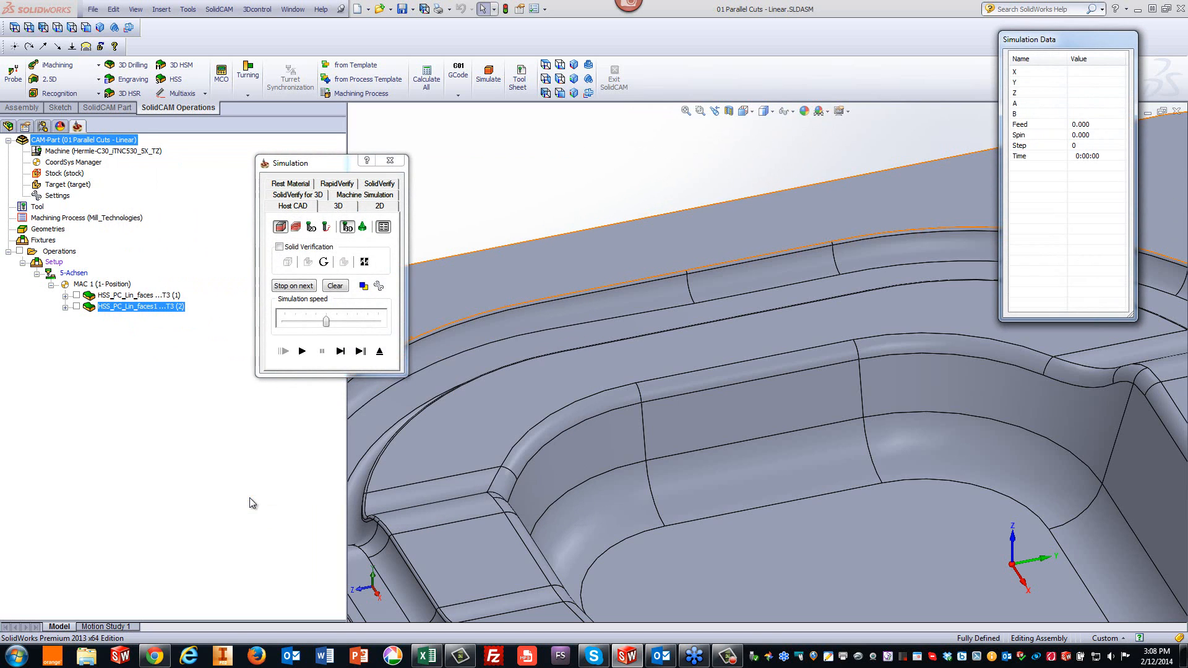
left_click(302, 351)
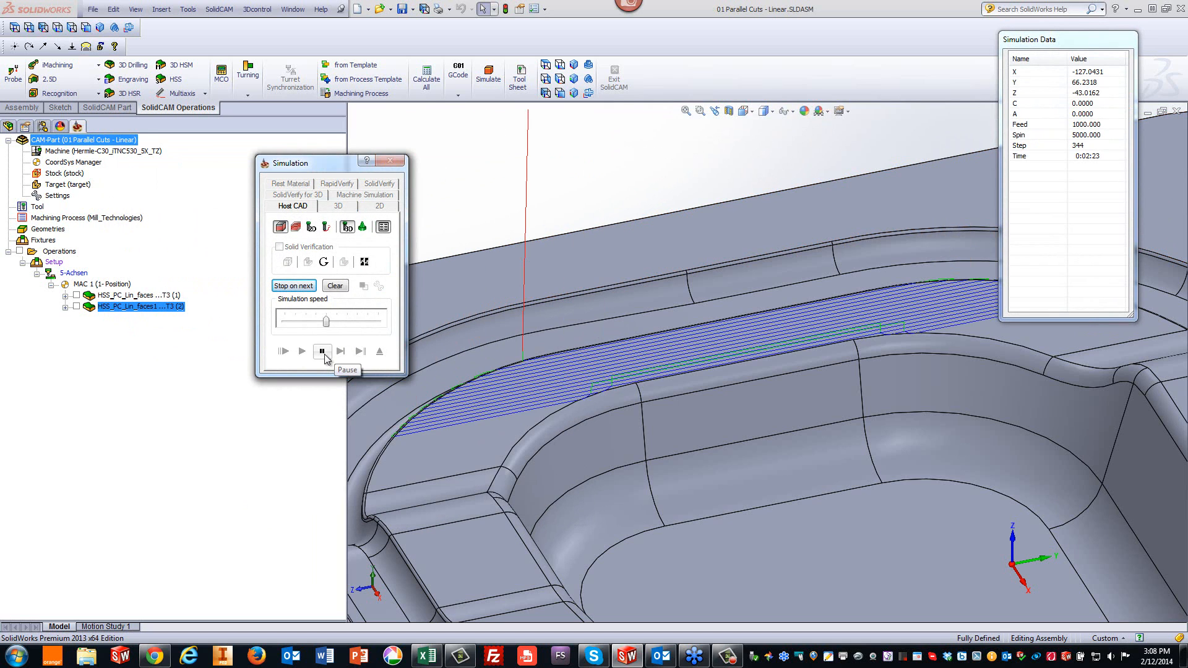
left_click(325, 354)
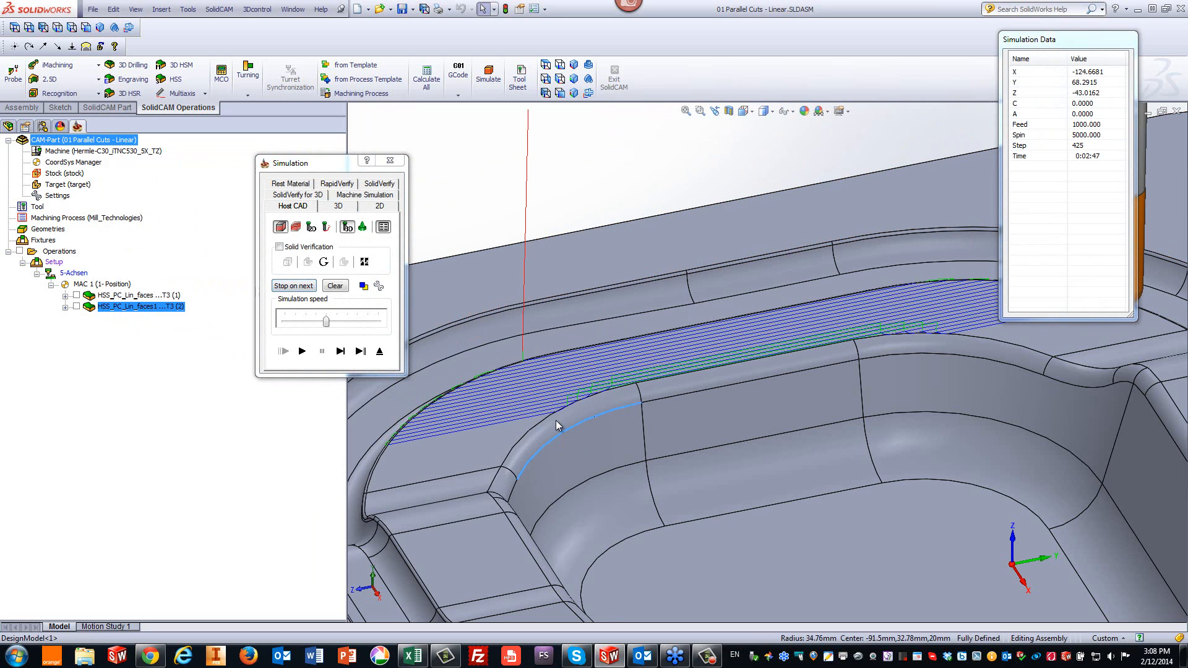
scroll(555, 420, "down", 6)
scroll(844, 303, "down", 1)
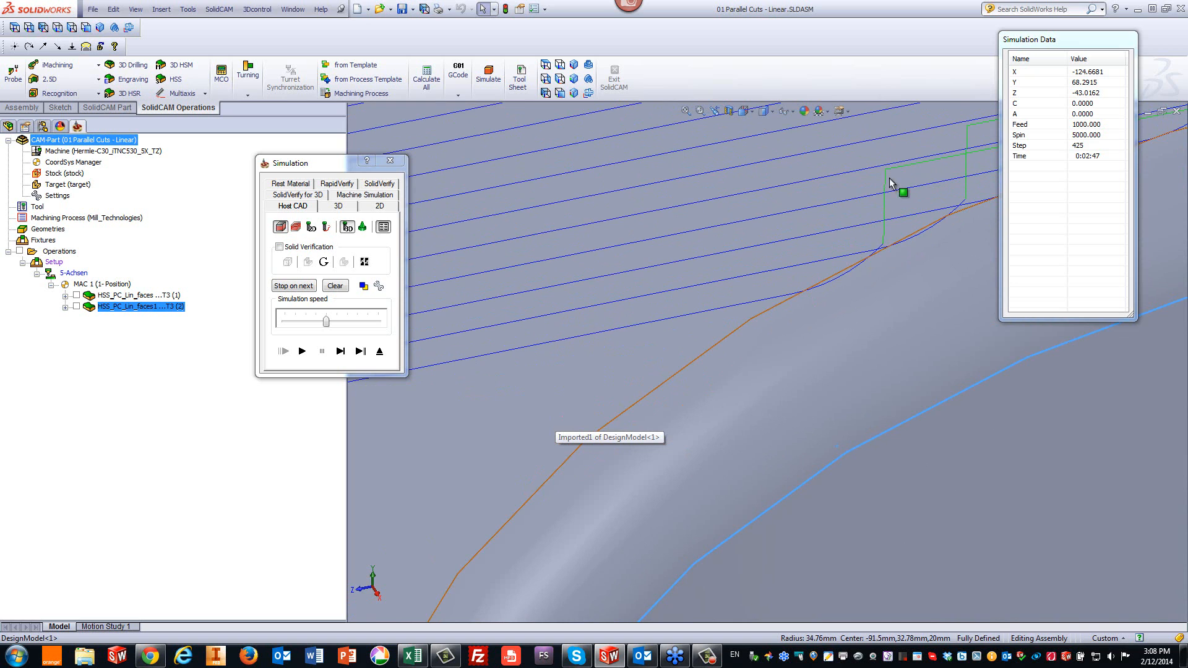
scroll(915, 279, "up", 3)
scroll(899, 303, "up", 6)
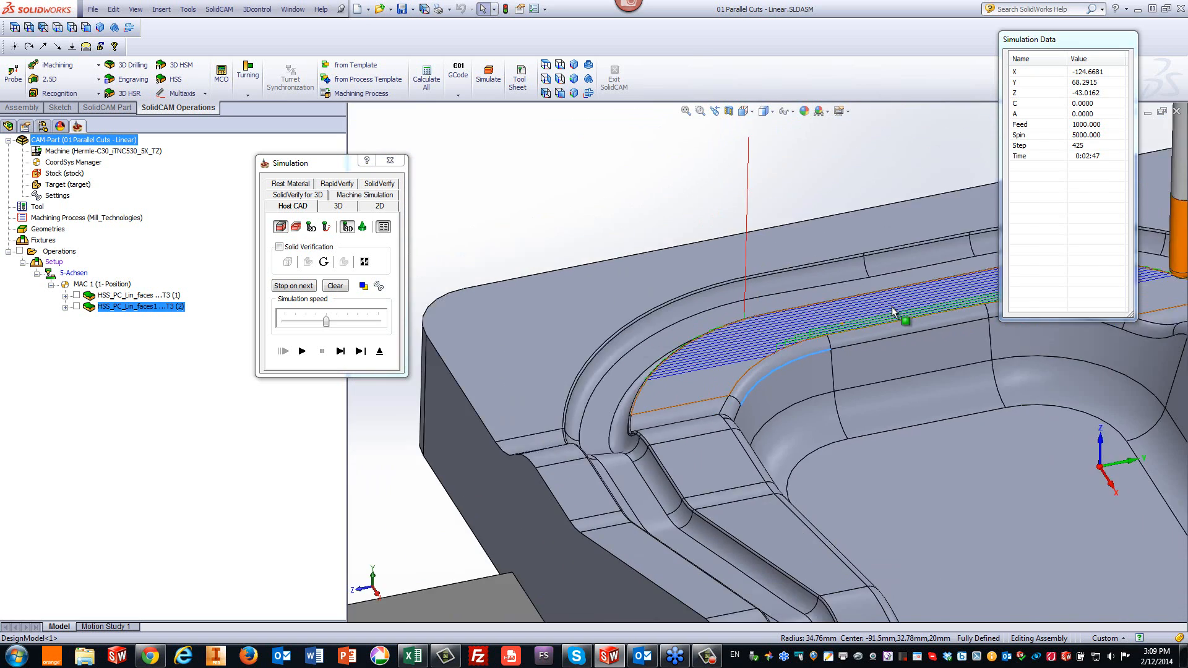
scroll(920, 318, "down", 2)
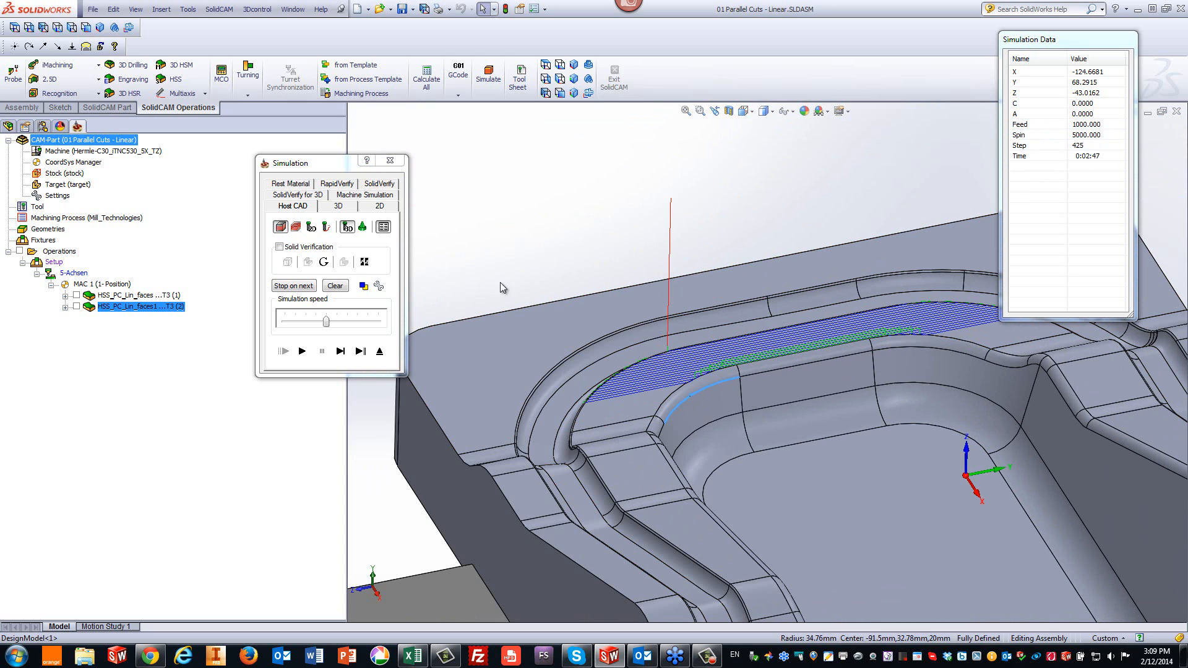
- Step through the moves around the wall link, run the remaining toolpath, and close the simulation
left_click(361, 352)
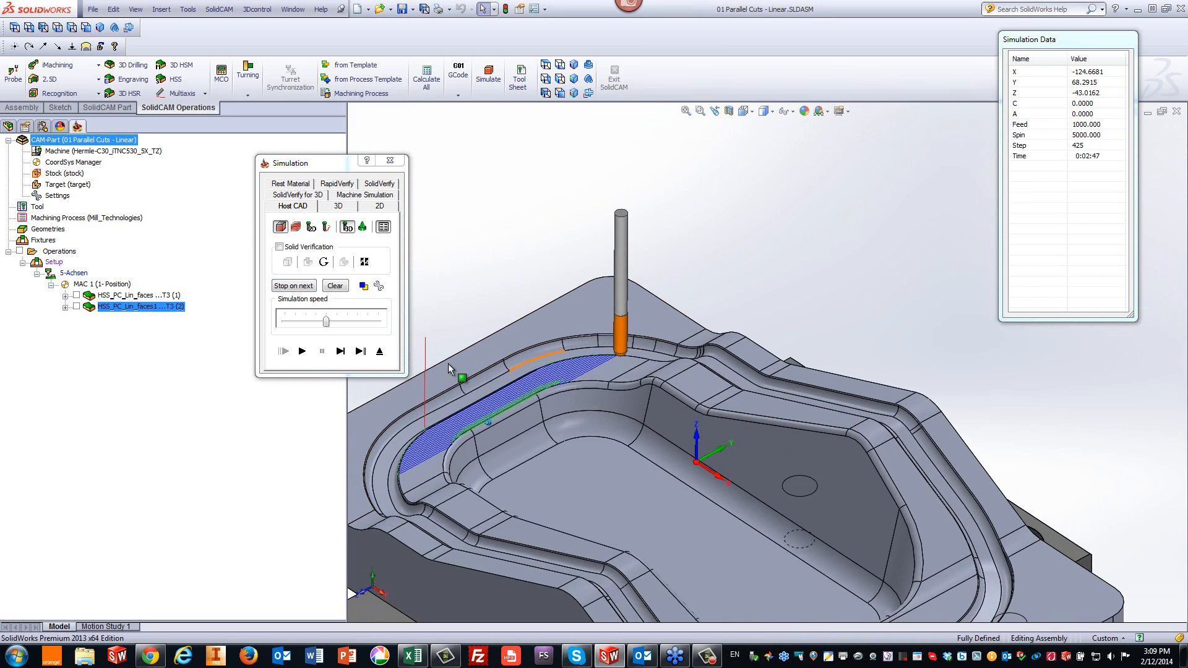
left_click(341, 352)
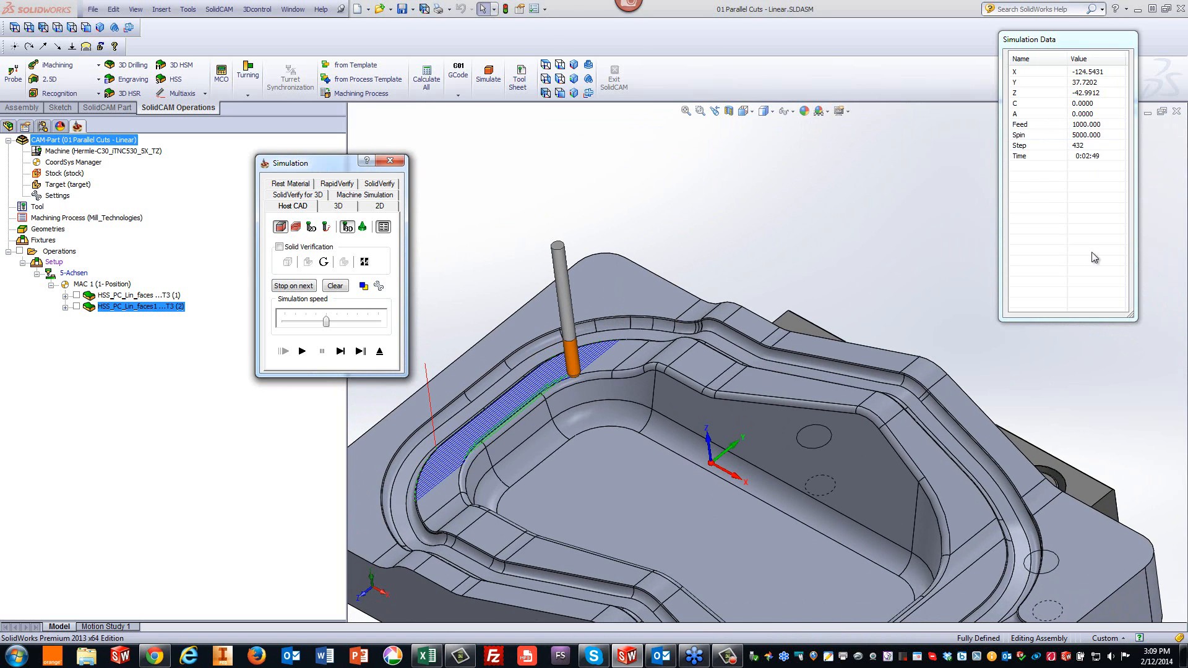
left_click(341, 353)
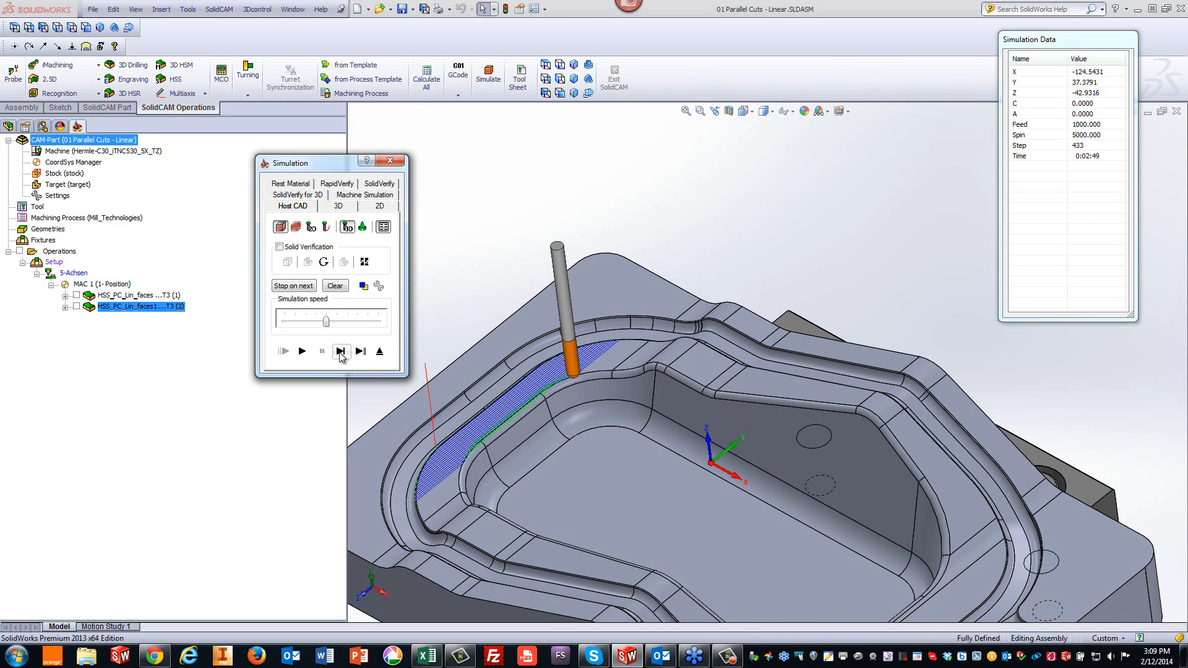
left_click(340, 352)
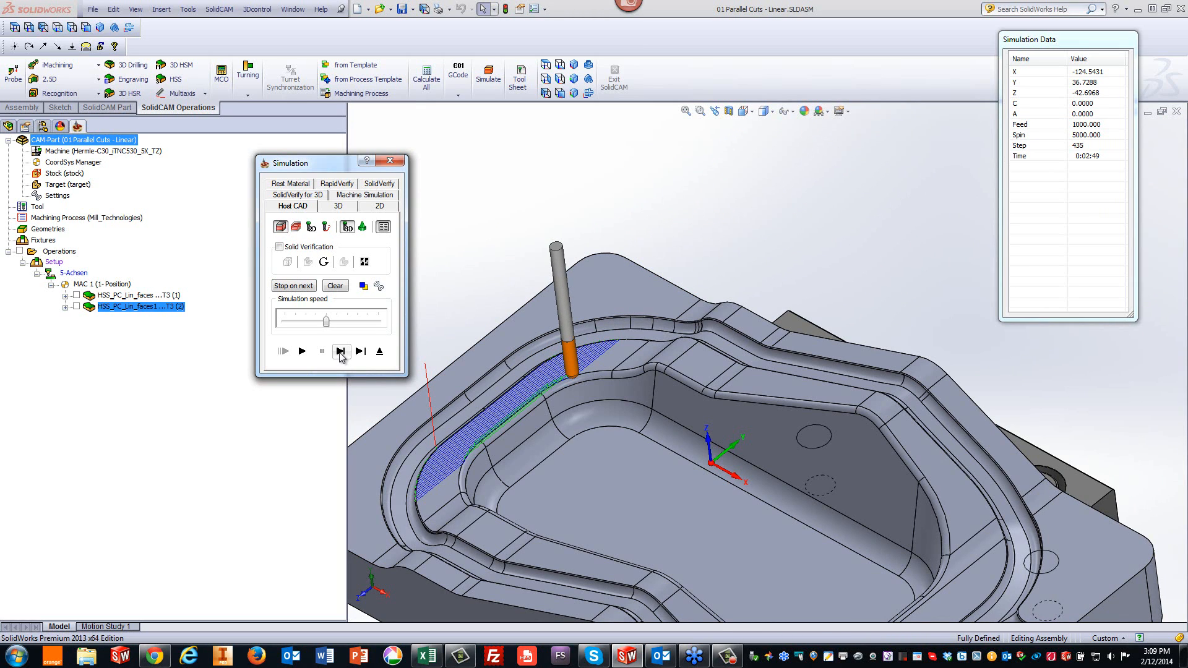
left_click(340, 352)
left_click(341, 352)
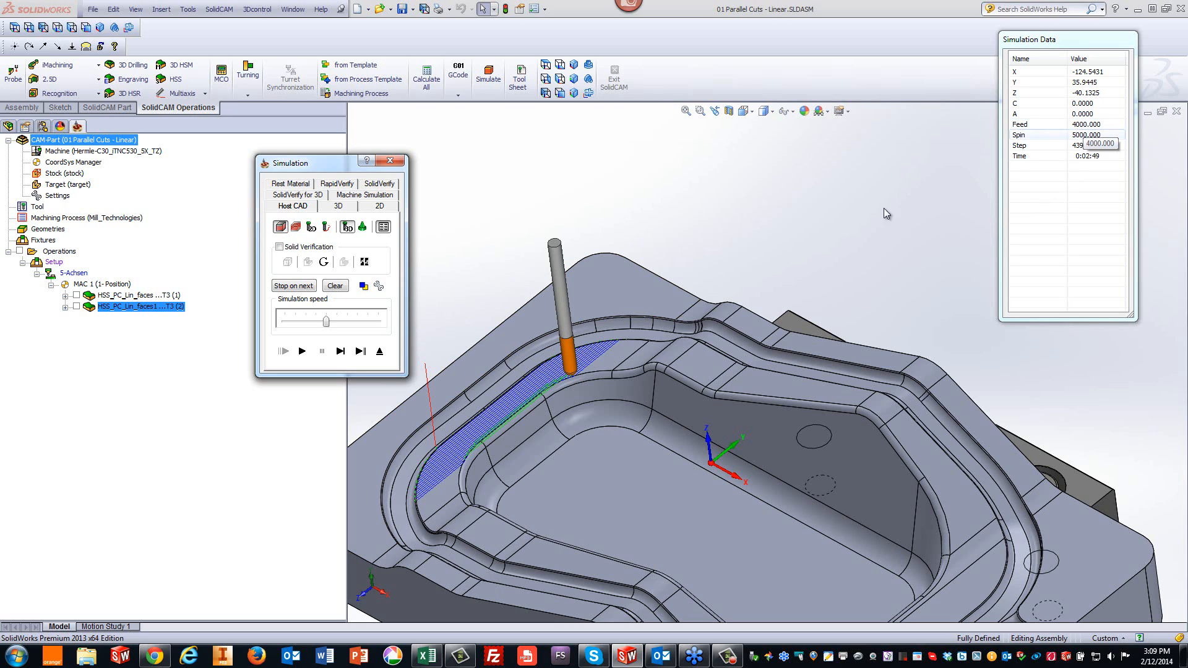
left_click(303, 351)
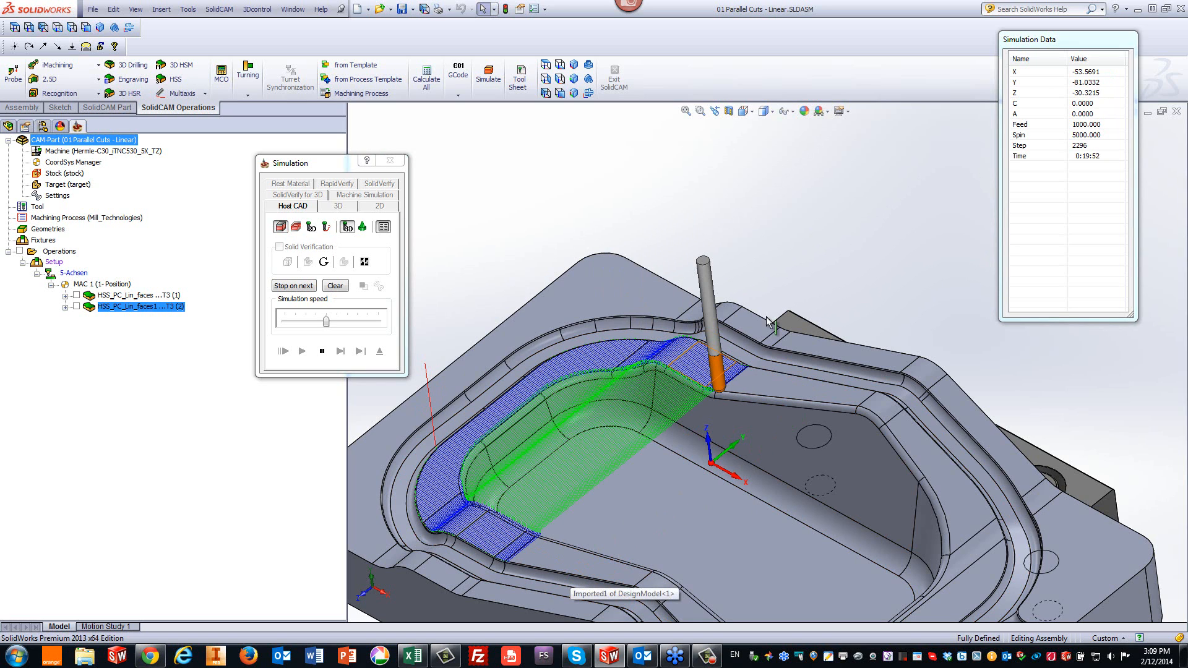
left_click(322, 351)
left_click(379, 351)
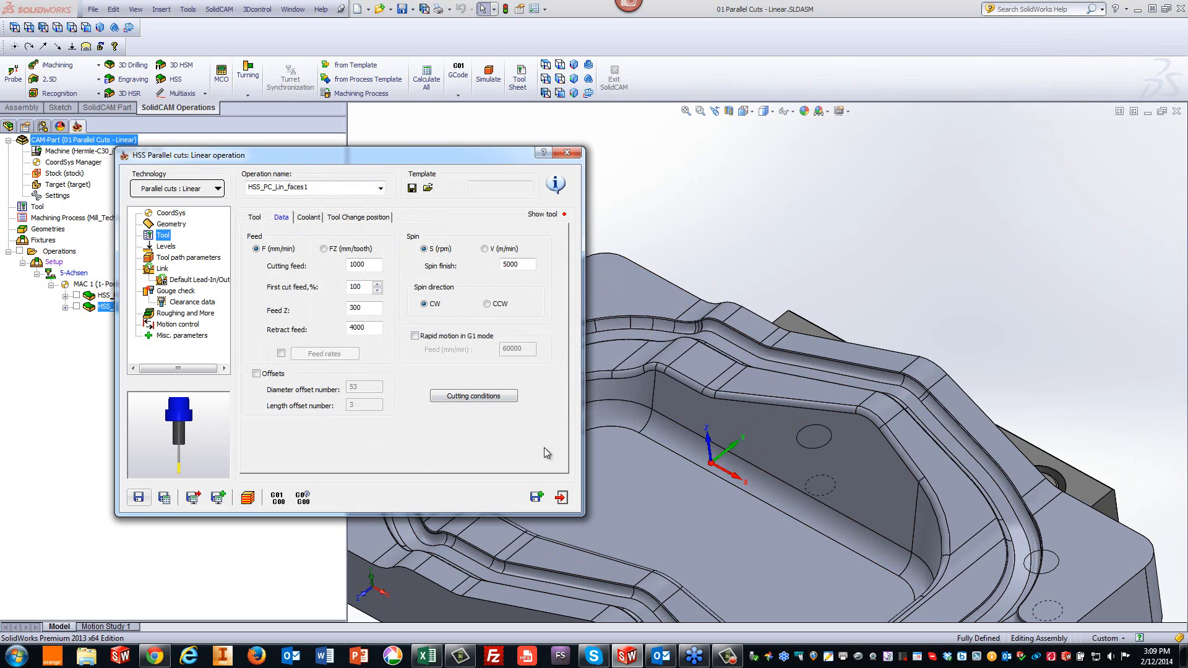
- Close the operation and open the CAM part 02 Morphed Between 2 Surfaces.prz
left_click(562, 497)
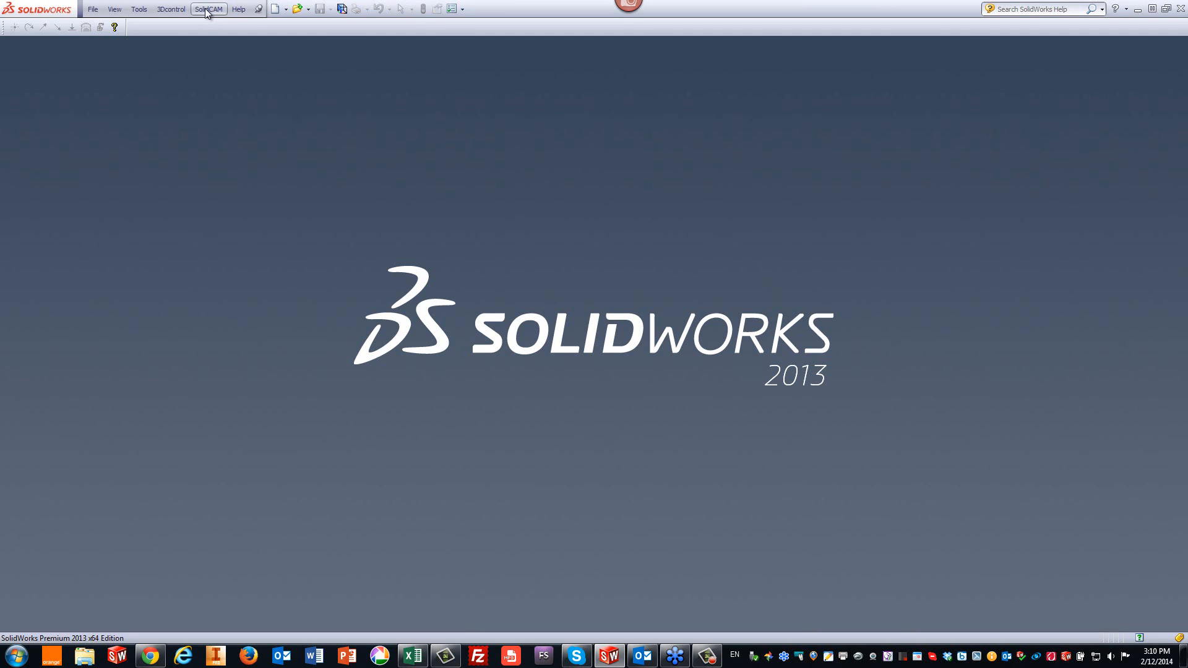
left_click(206, 10)
left_click(219, 35)
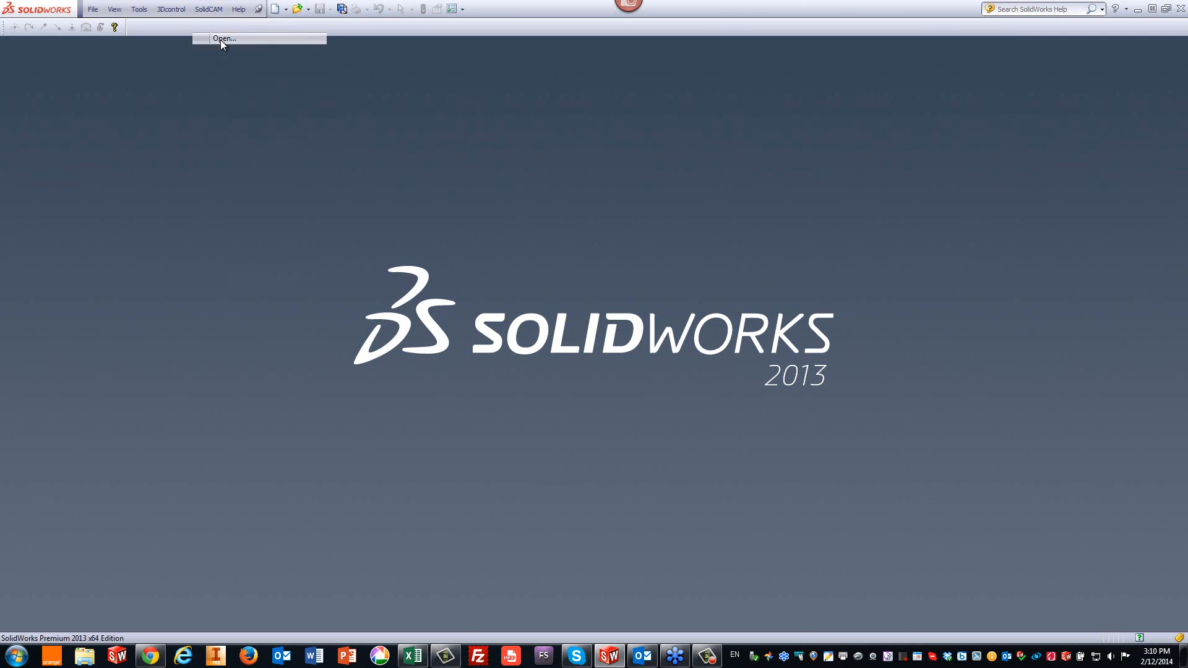
left_click(455, 268)
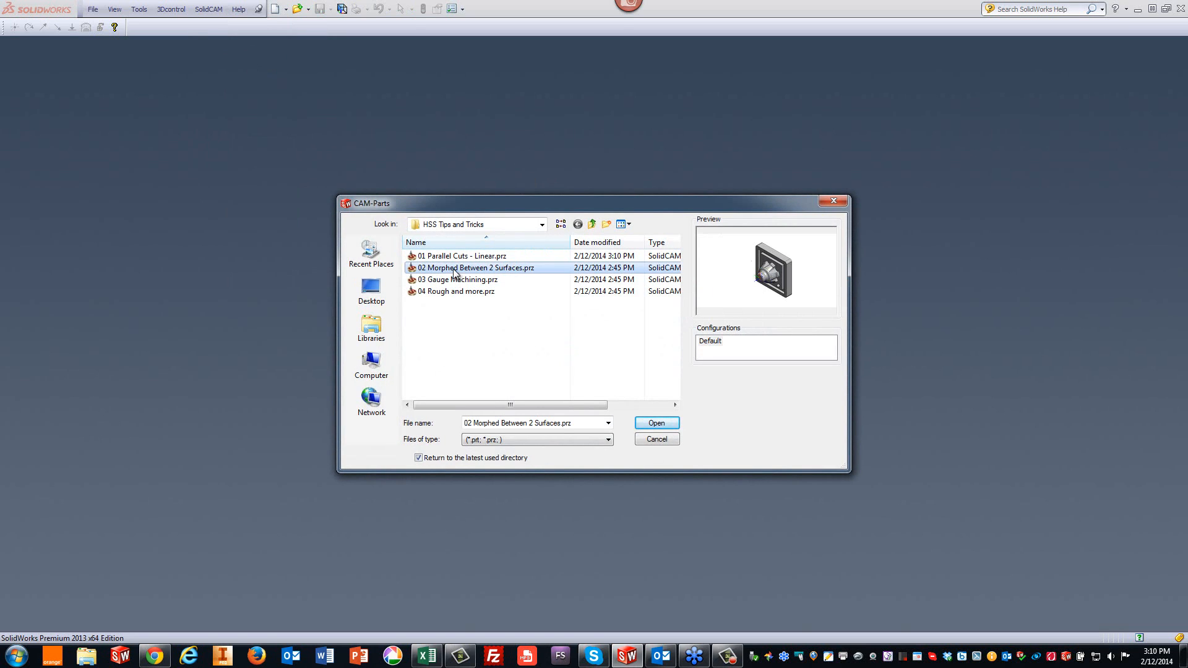
left_click(666, 424)
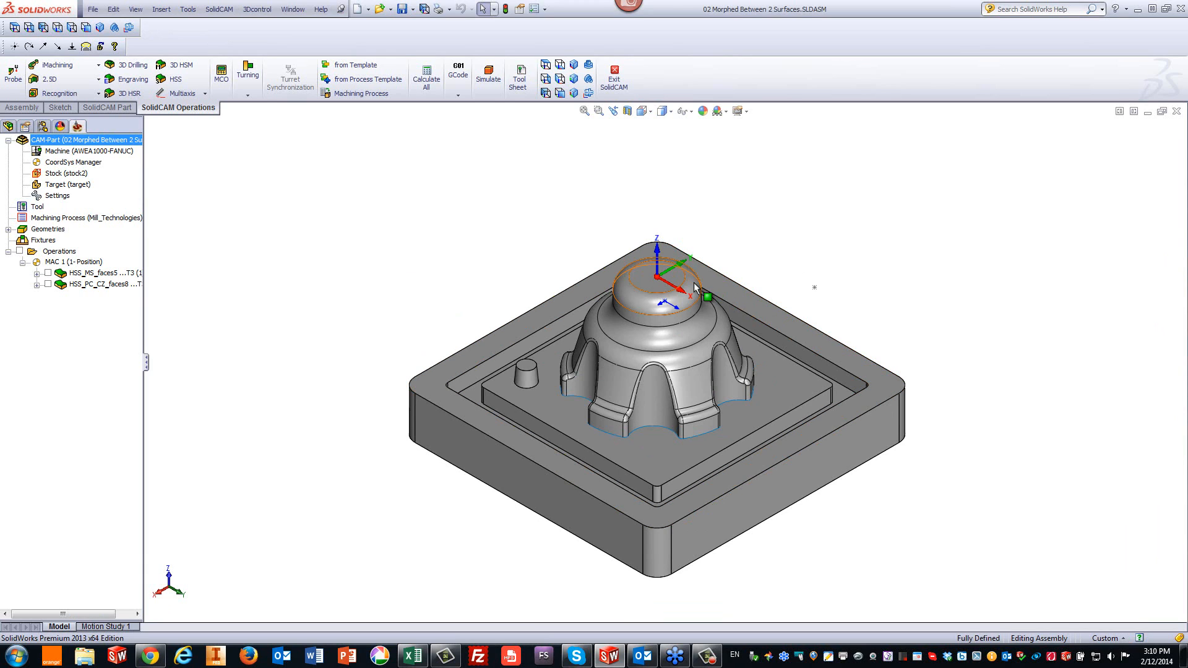
- Examine the upper faces of the dome model
left_click(690, 311)
left_click(698, 333)
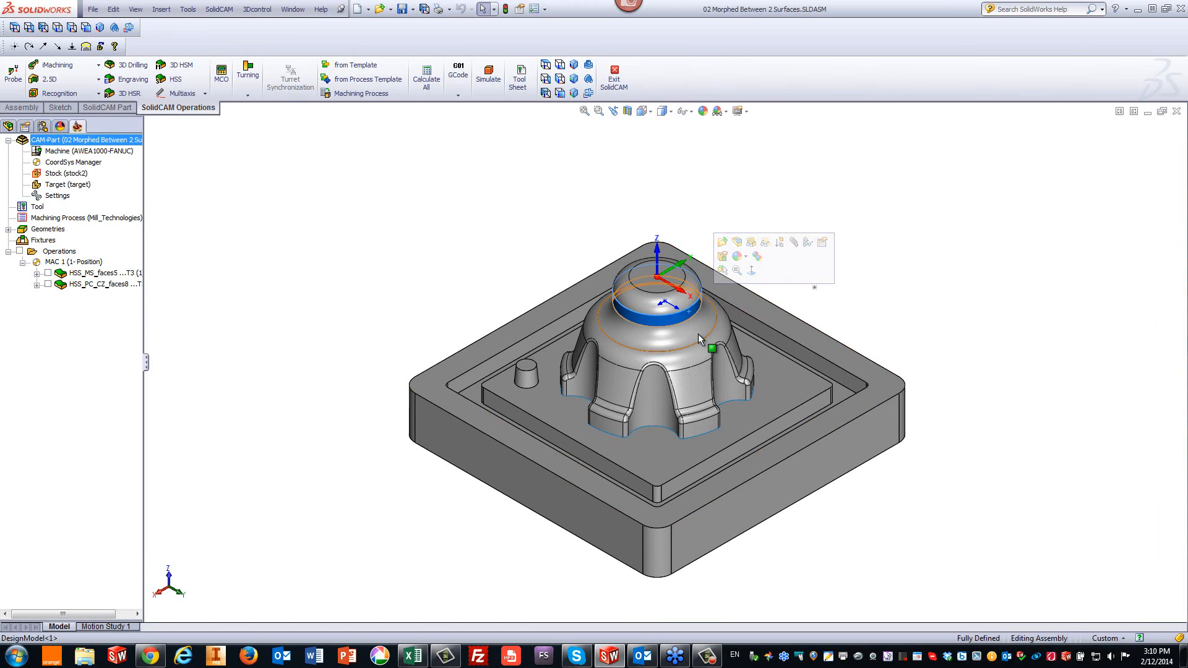
left_click(1014, 225)
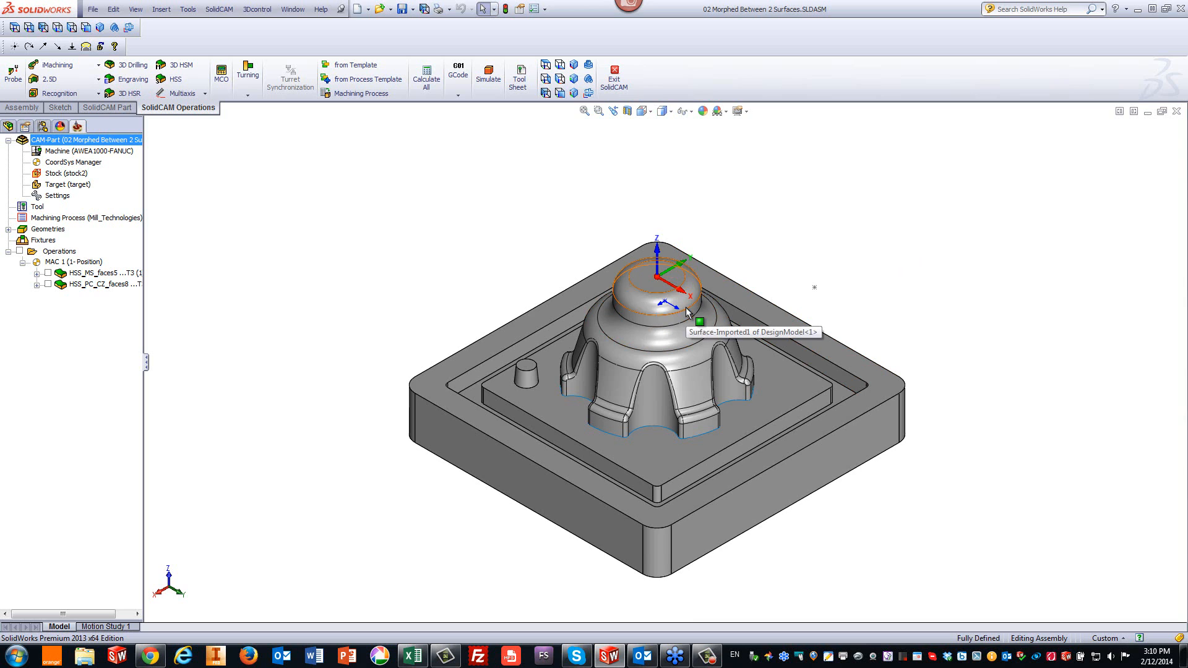
scroll(684, 329, "down", 2)
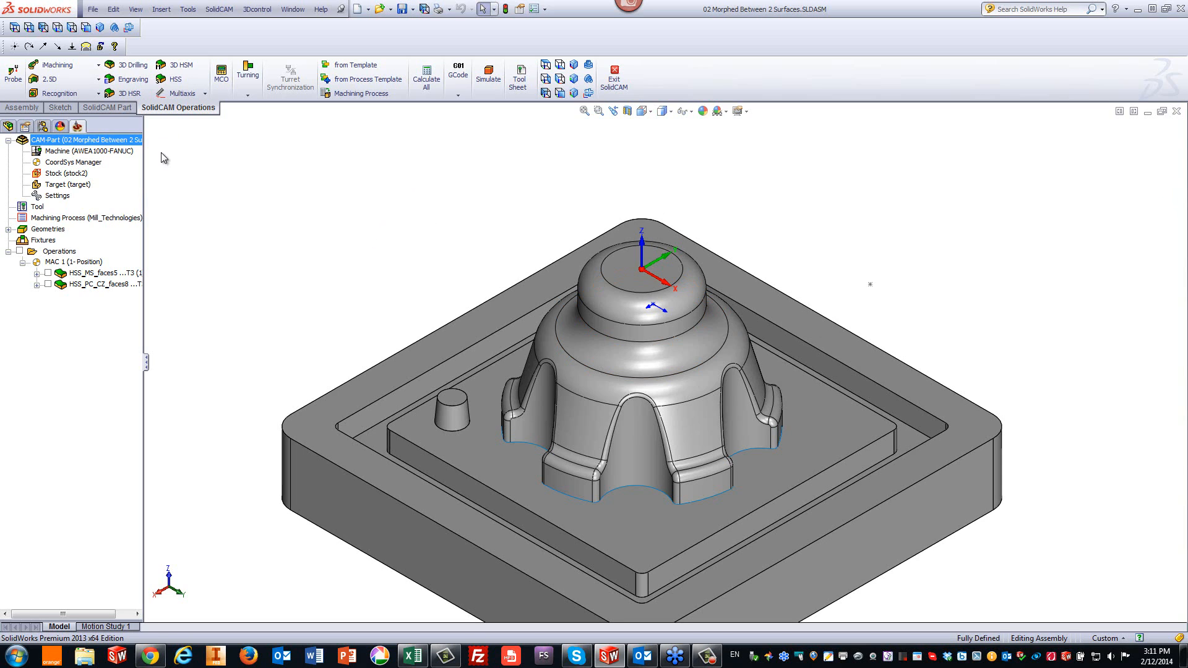
- Create a new HSS Morph between two adjacent surfaces operation and define its drive surface from three upper dome faces
left_click(169, 81)
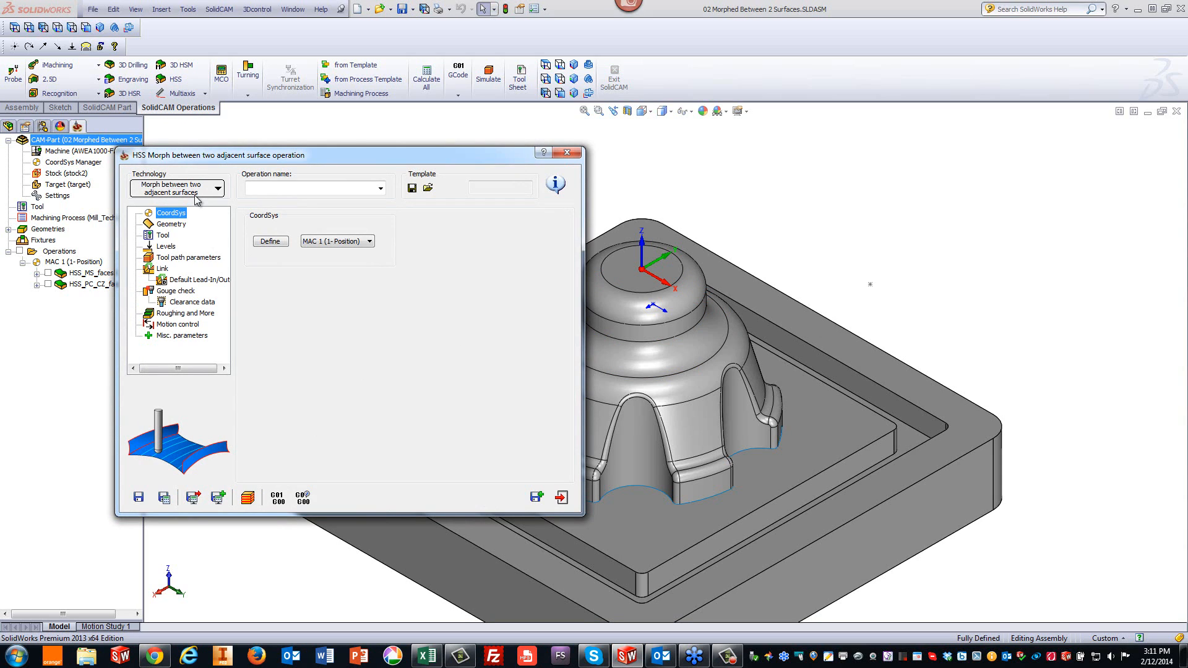
left_click(169, 224)
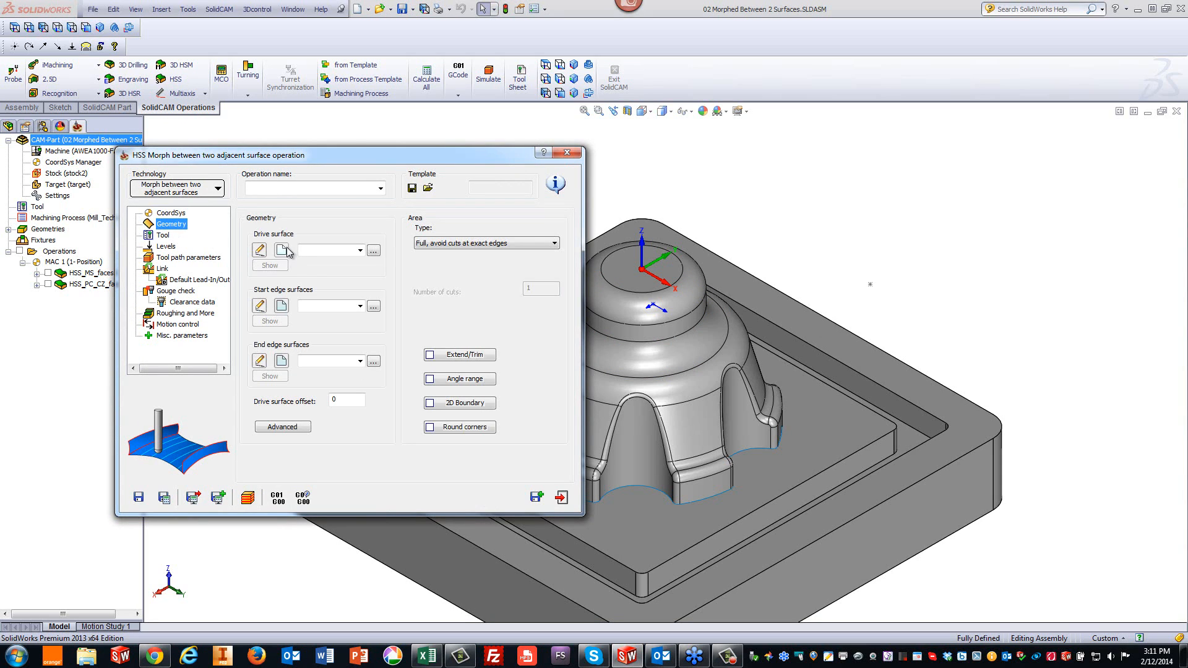
left_click(286, 250)
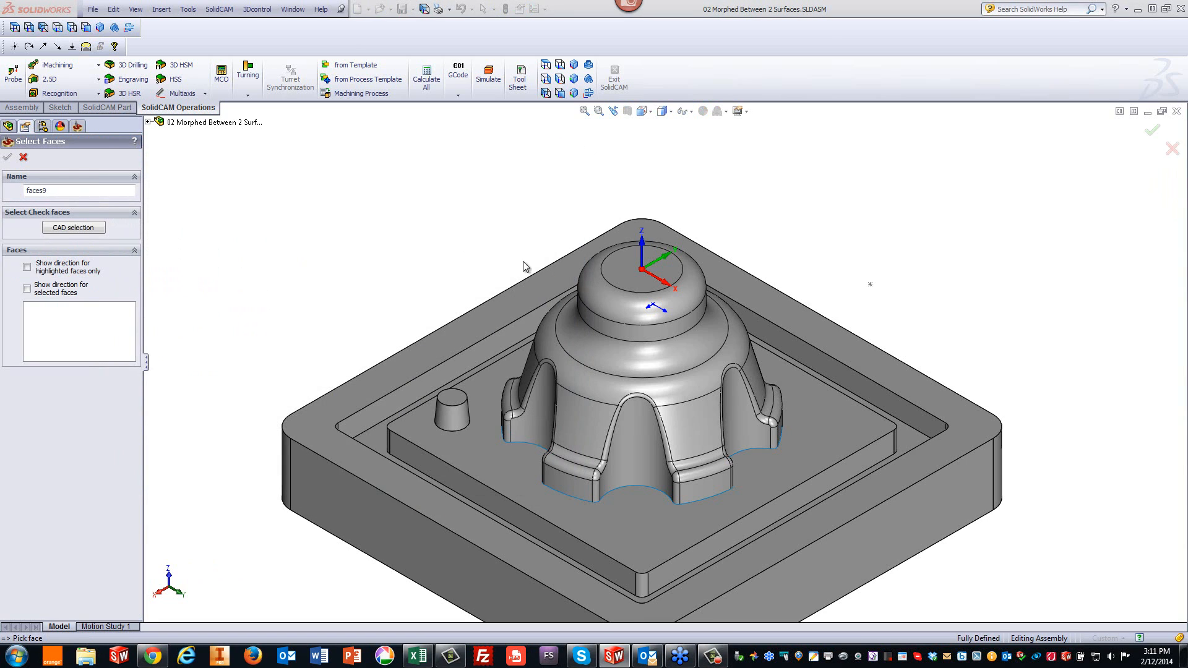
left_click(600, 298)
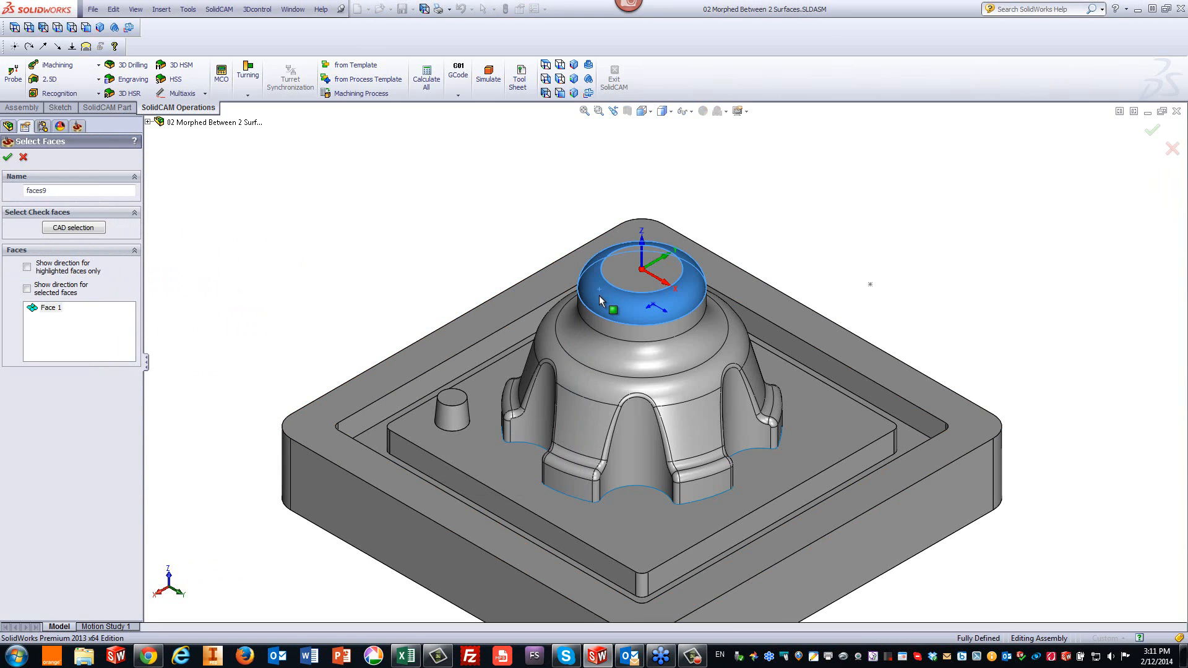
left_click(596, 333)
left_click(588, 348)
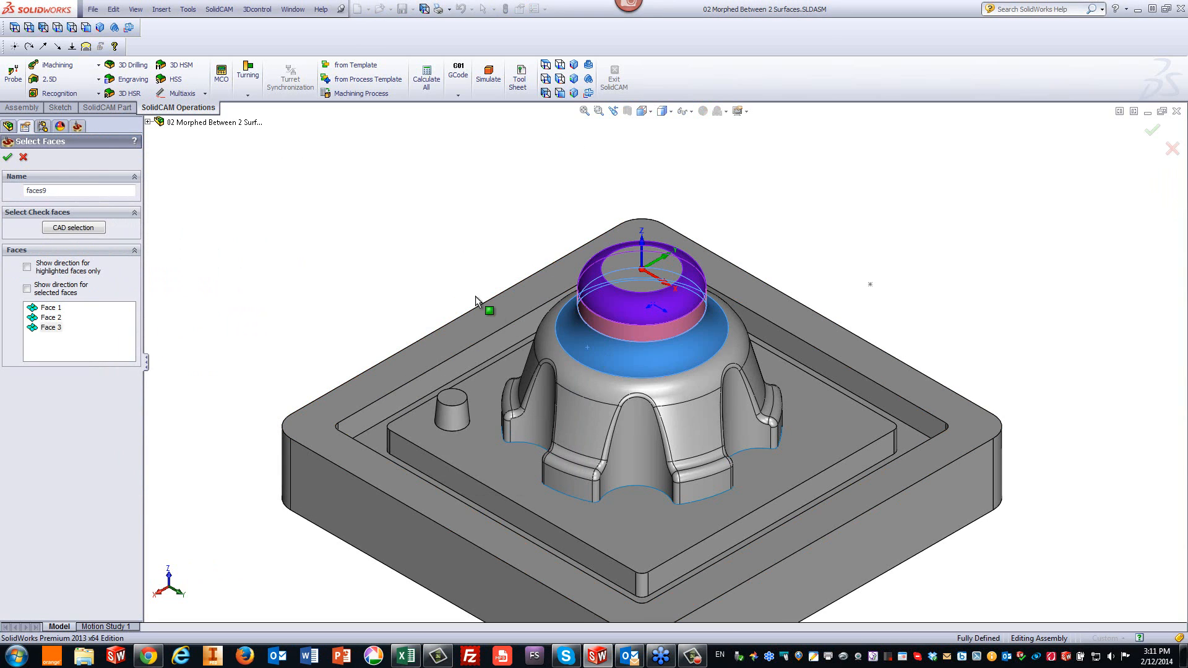
left_click(8, 158)
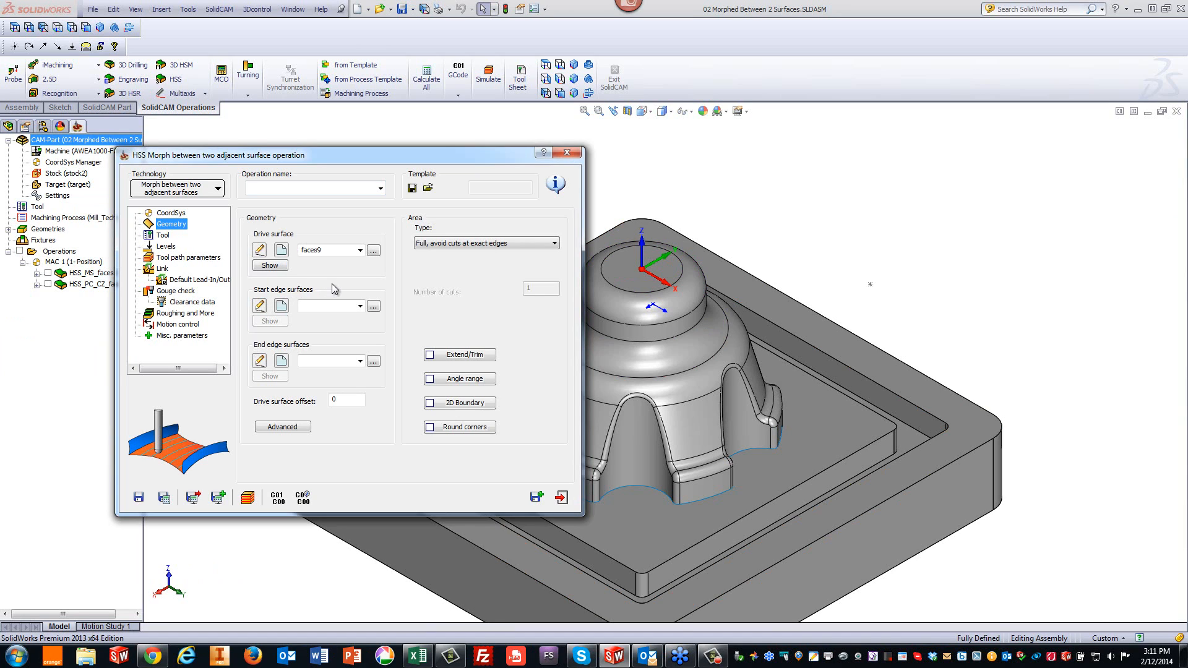
- Define the start edge surface as the flat top face of the dome
left_click(281, 306)
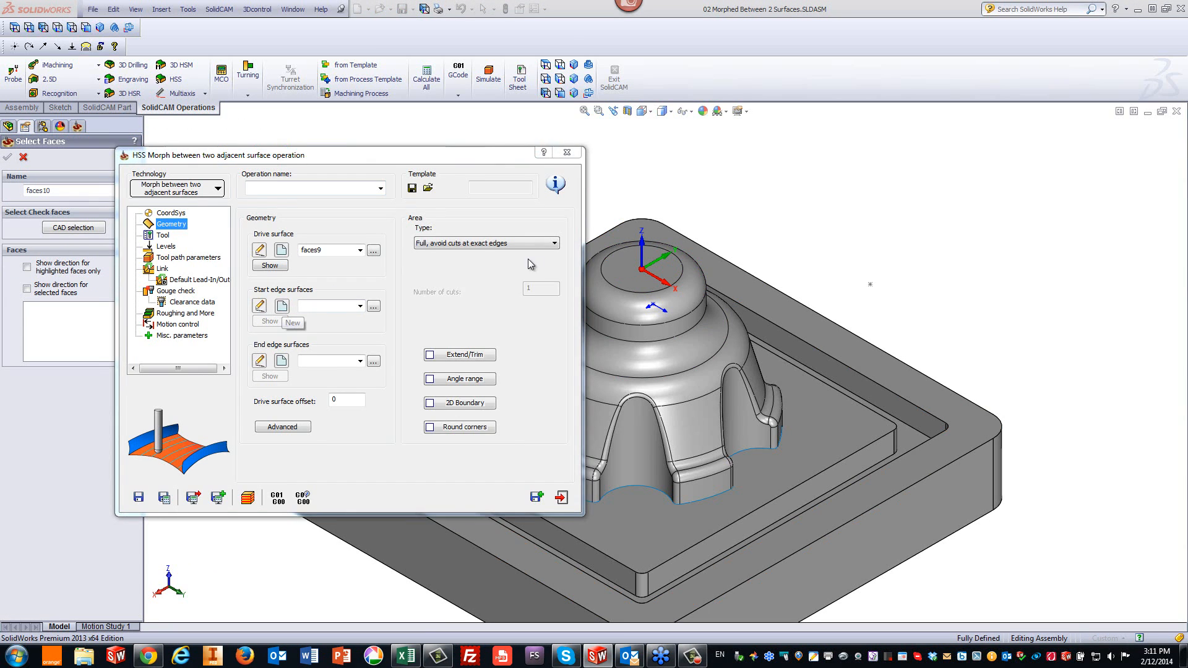
left_click(631, 272)
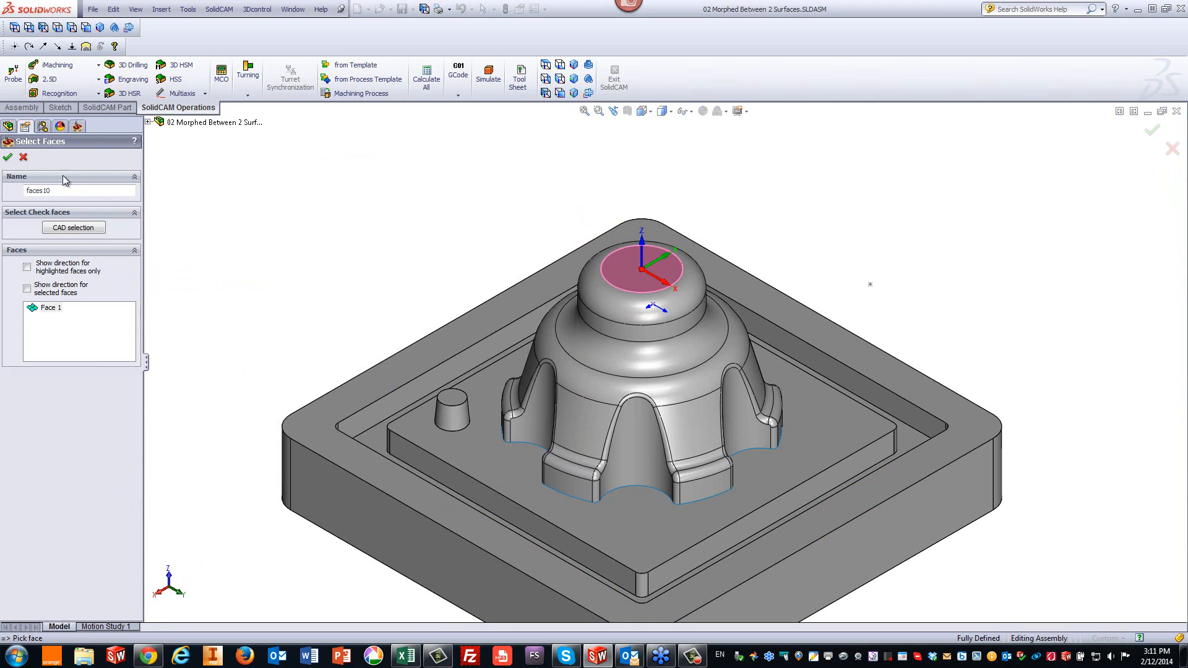
left_click(8, 158)
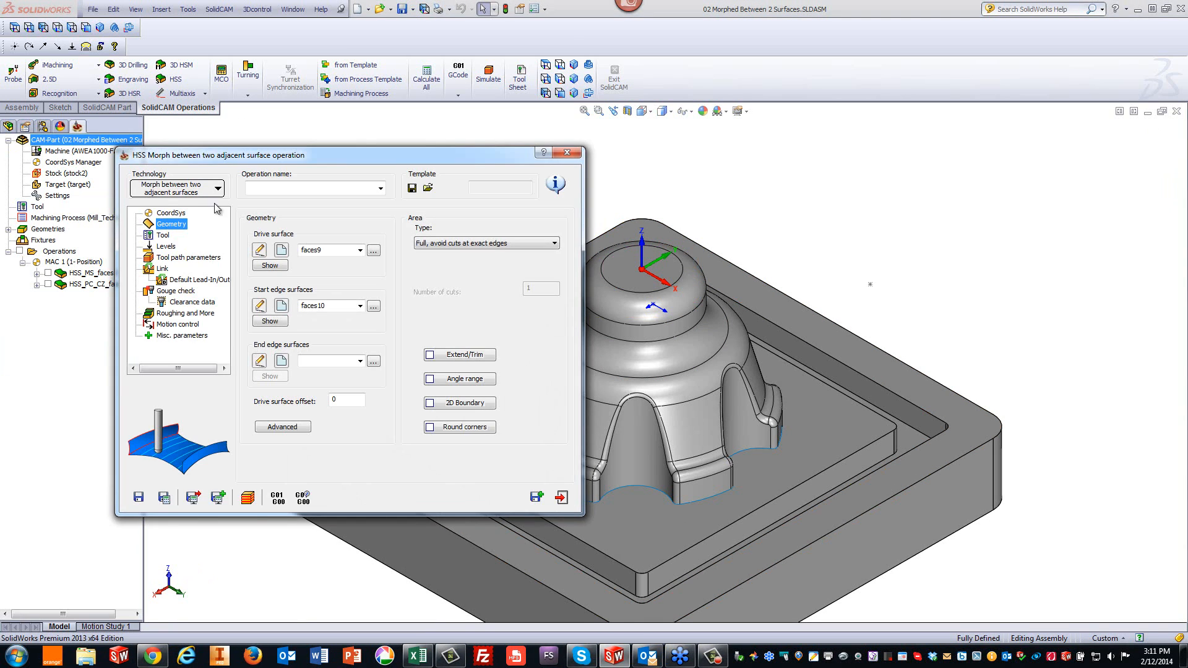
- Define the end edge surface as the rounded band face on the dome's shoulder
left_click(281, 362)
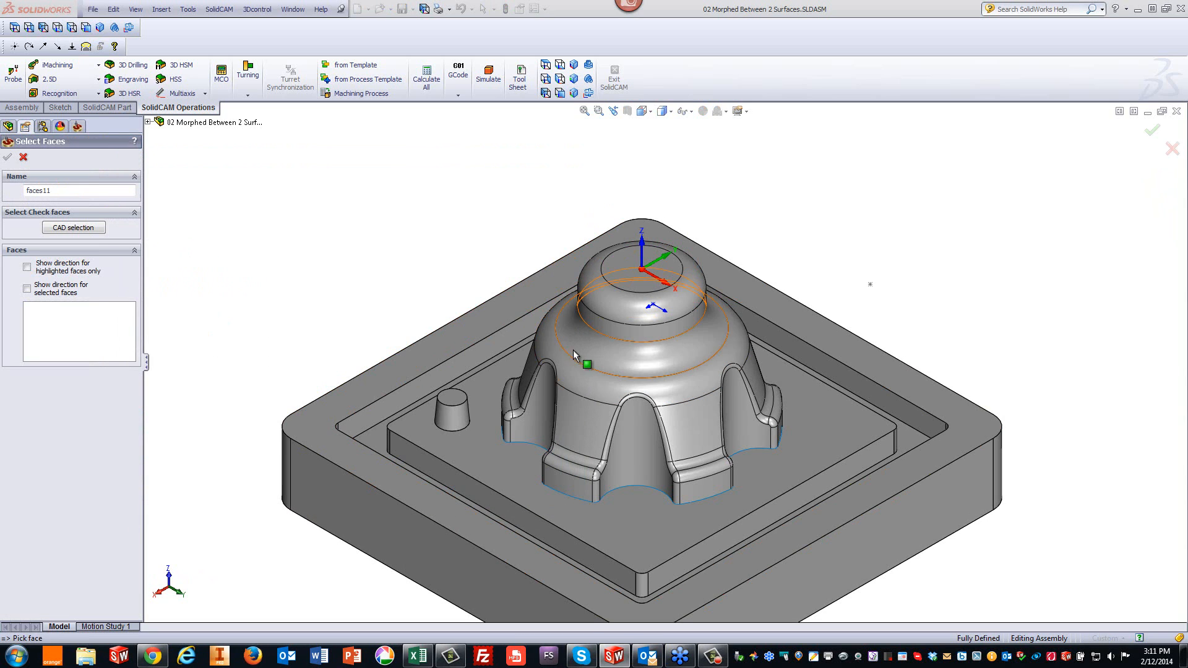
left_click(581, 375)
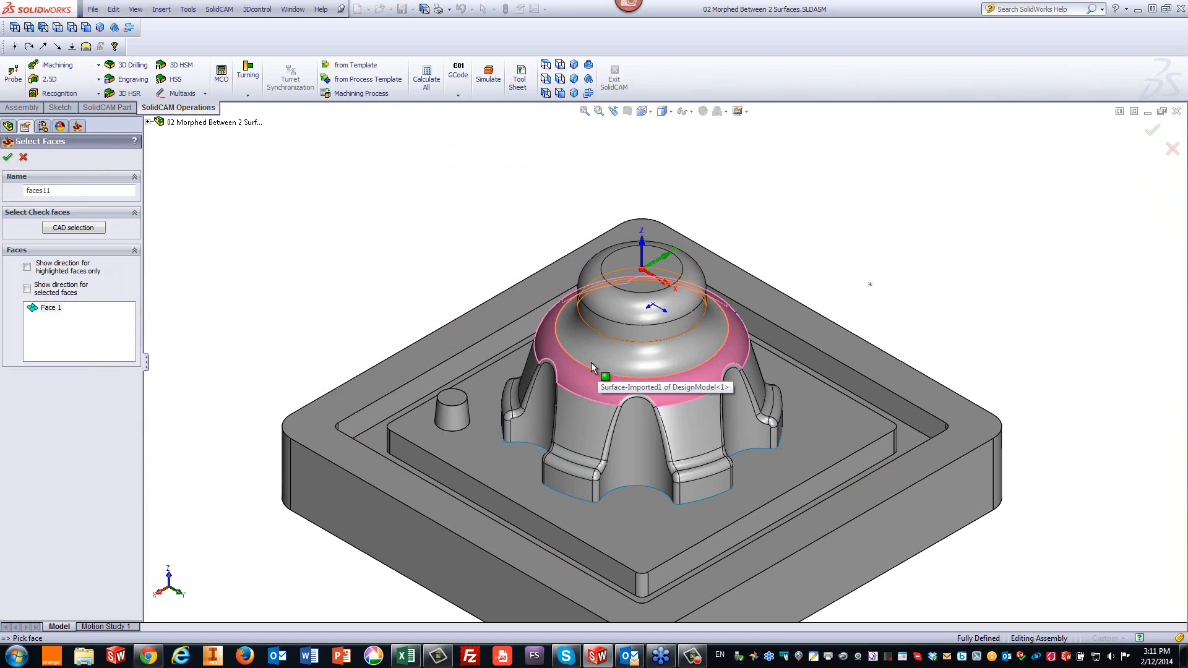
left_click(8, 159)
- Select tool 3, the 6 mm ball nose mill, for the operation
left_click(163, 236)
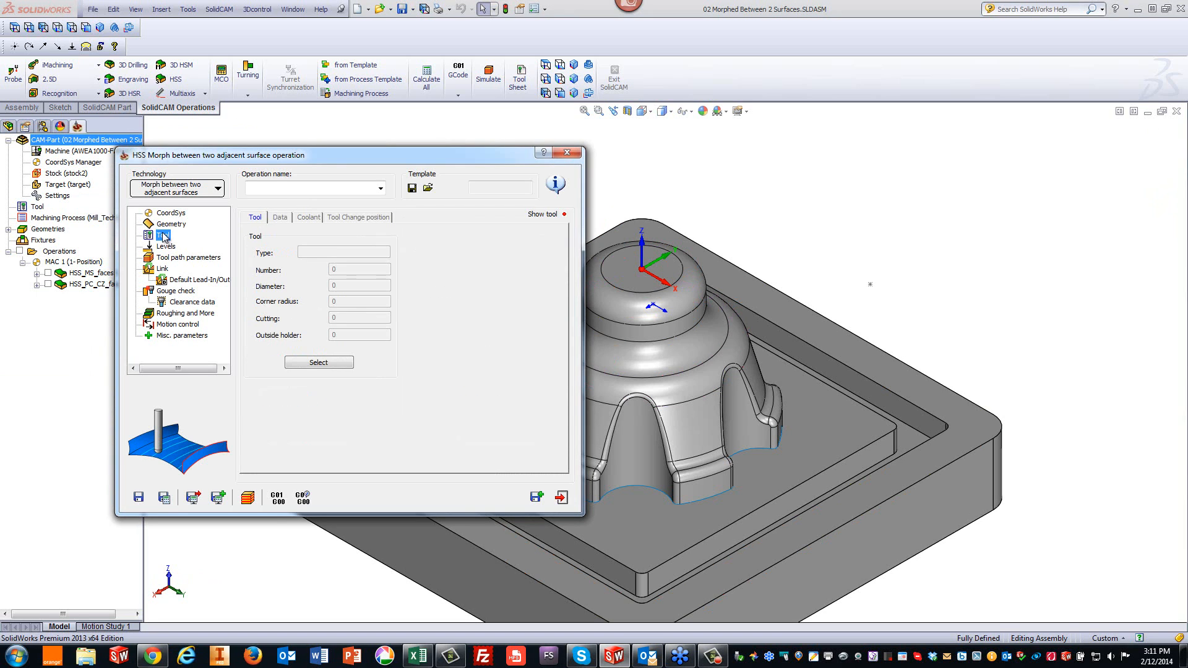
left_click(320, 362)
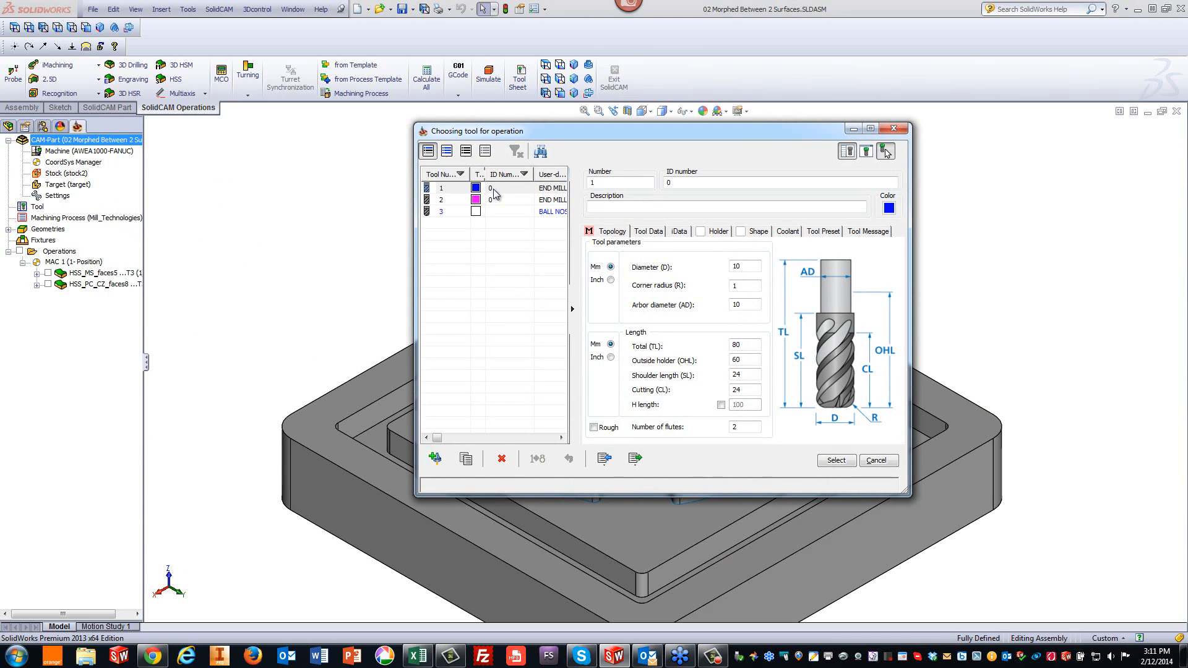
left_click(503, 213)
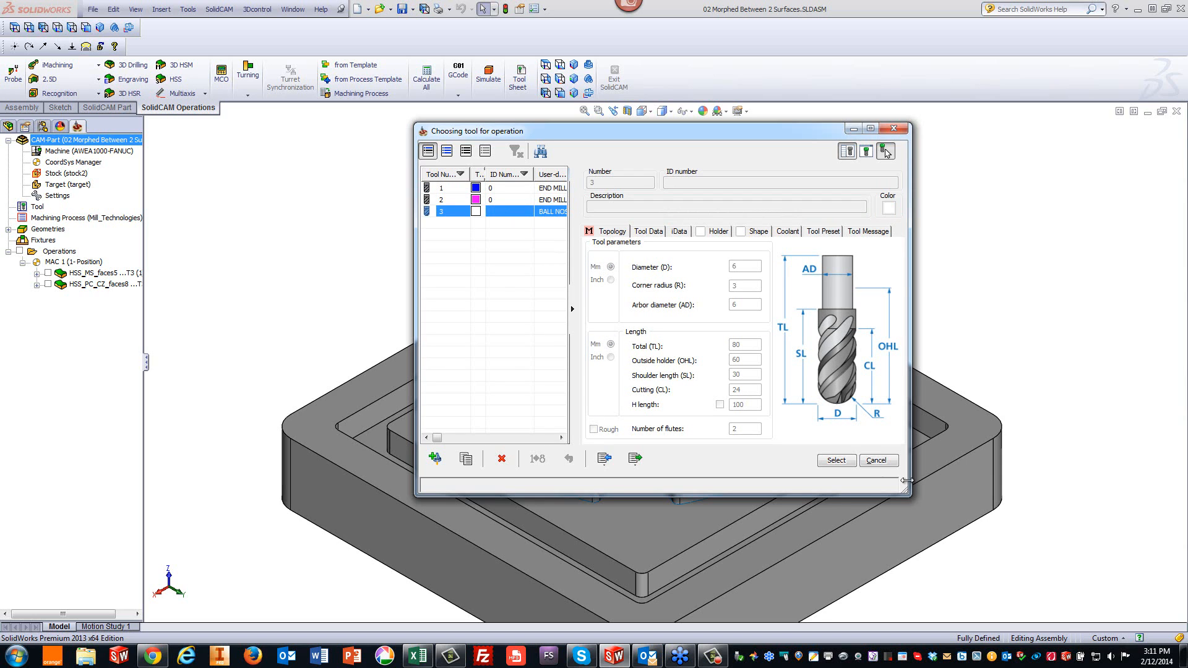
left_click(837, 460)
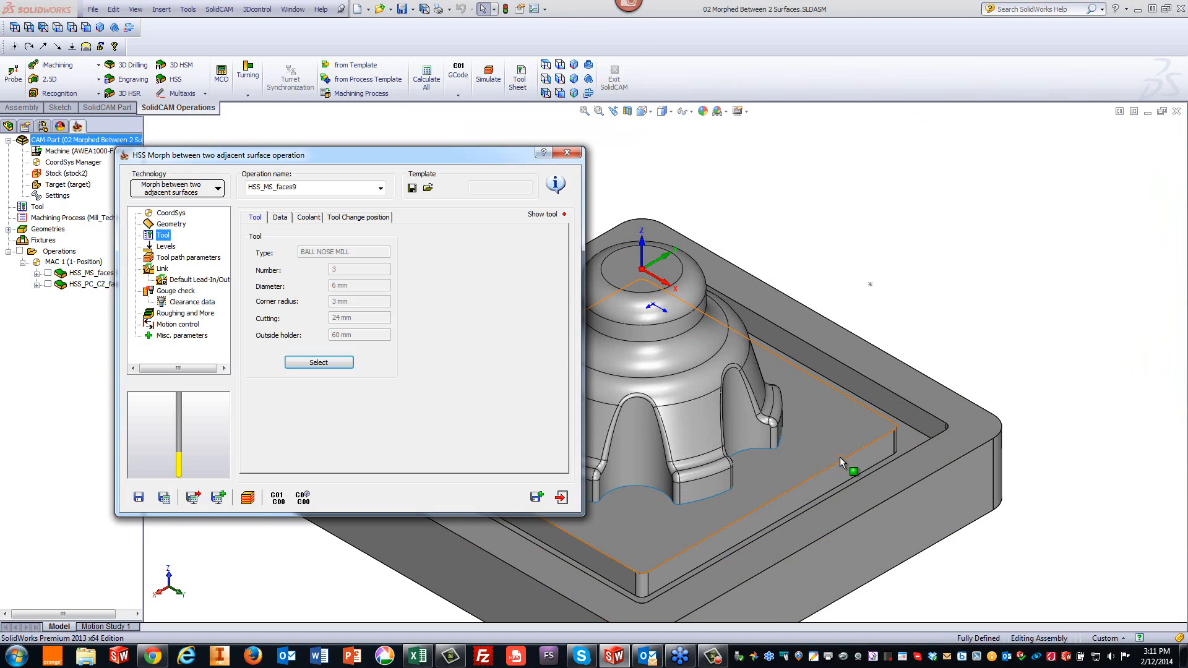
- Set the tool path sorting cutting method to Spiral
left_click(171, 259)
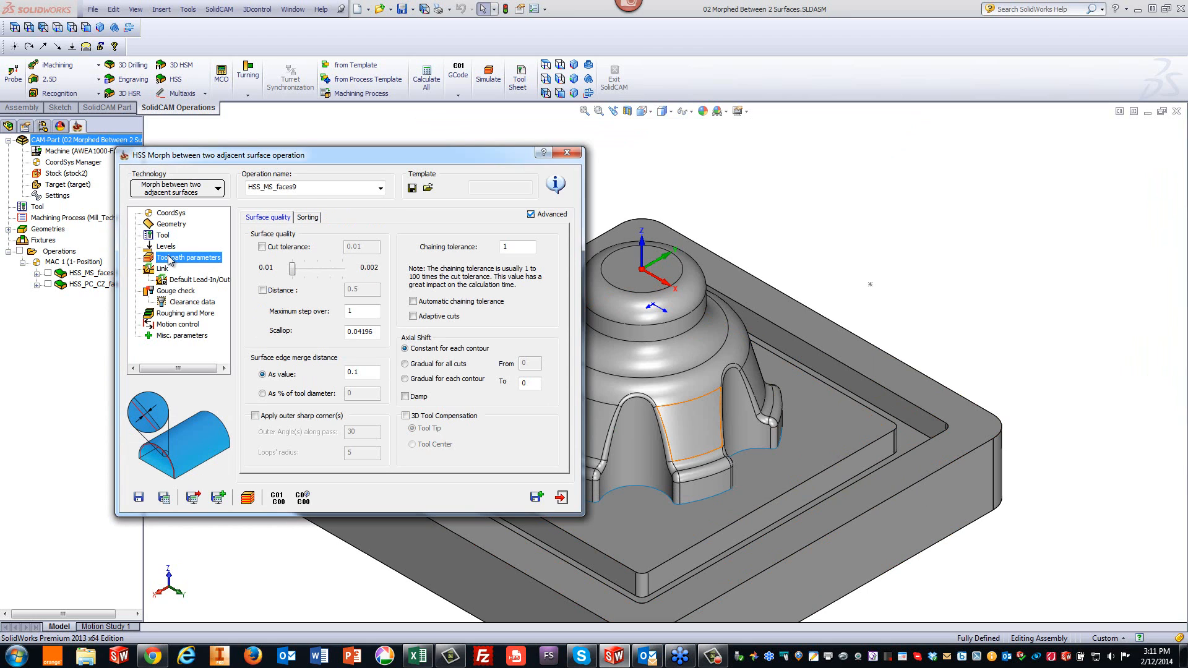
left_click(369, 313)
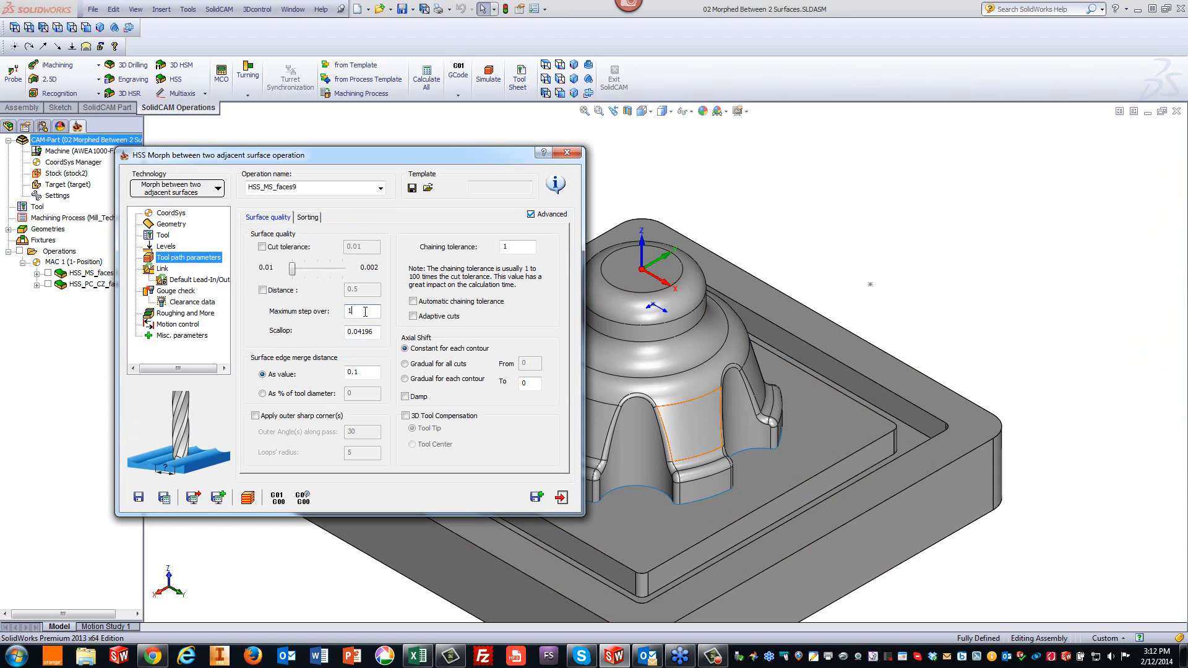
left_click(308, 219)
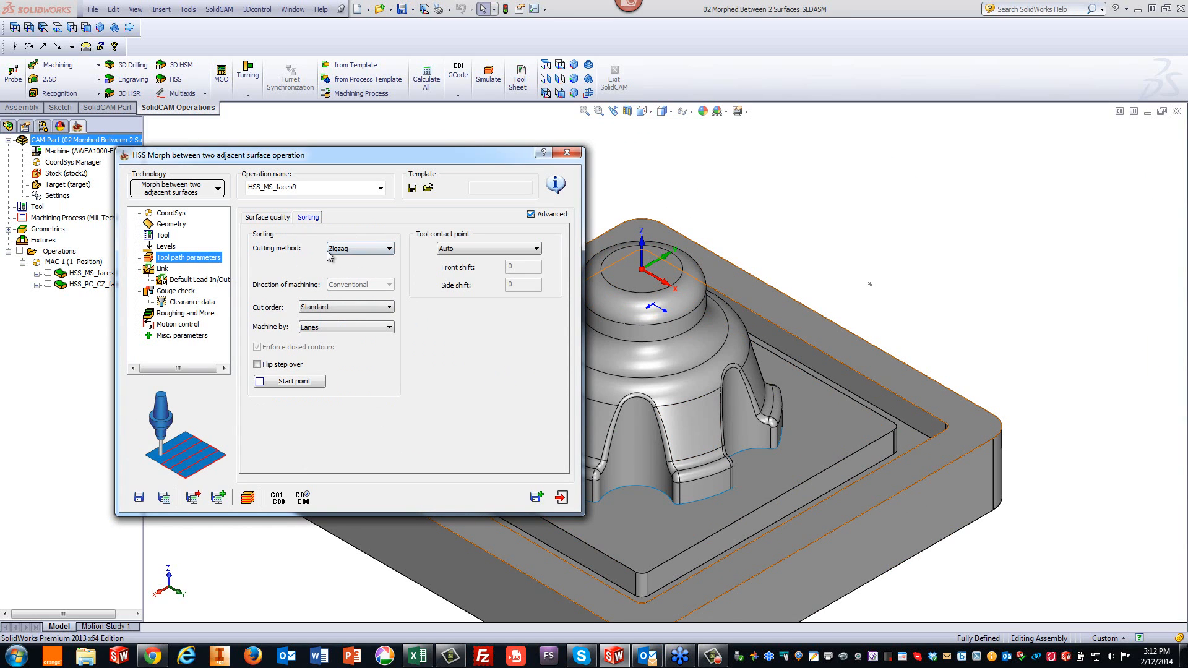
left_click(357, 251)
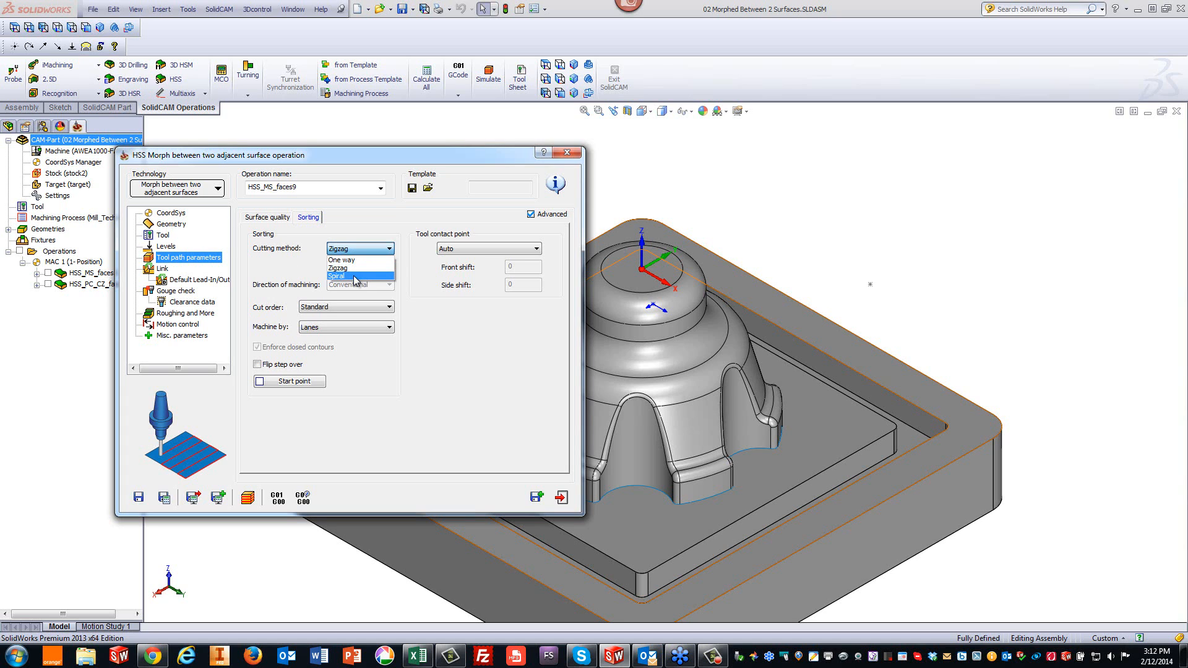
left_click(356, 276)
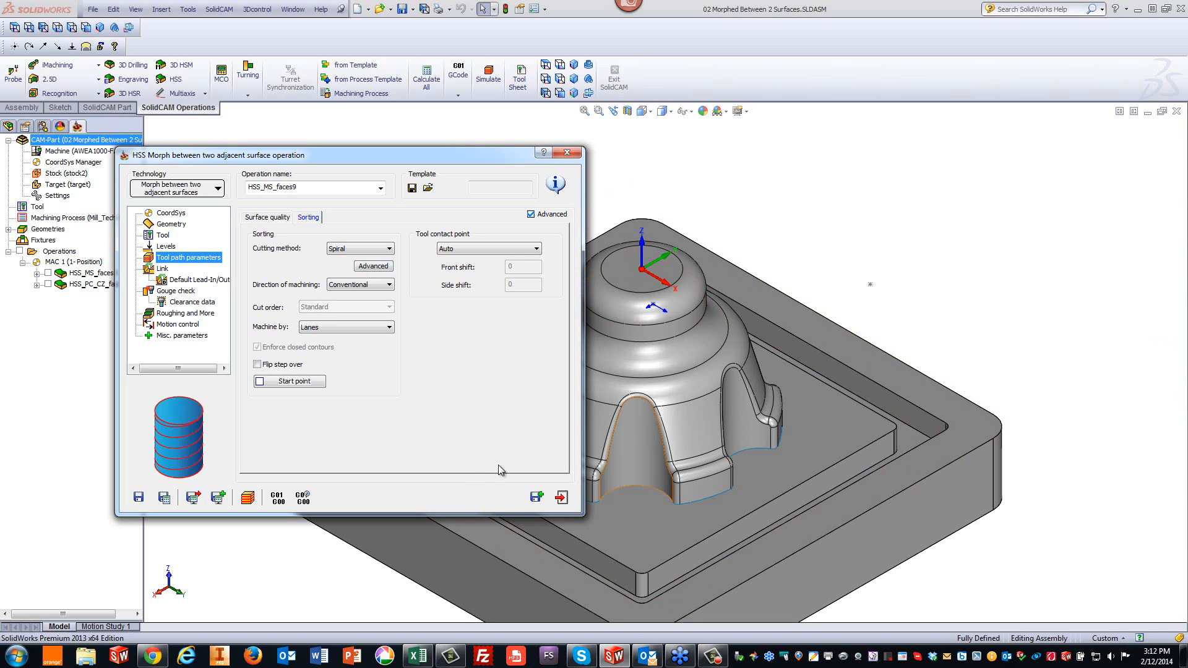
- Save and calculate the operation, then start playing its toolpath simulation
left_click(165, 498)
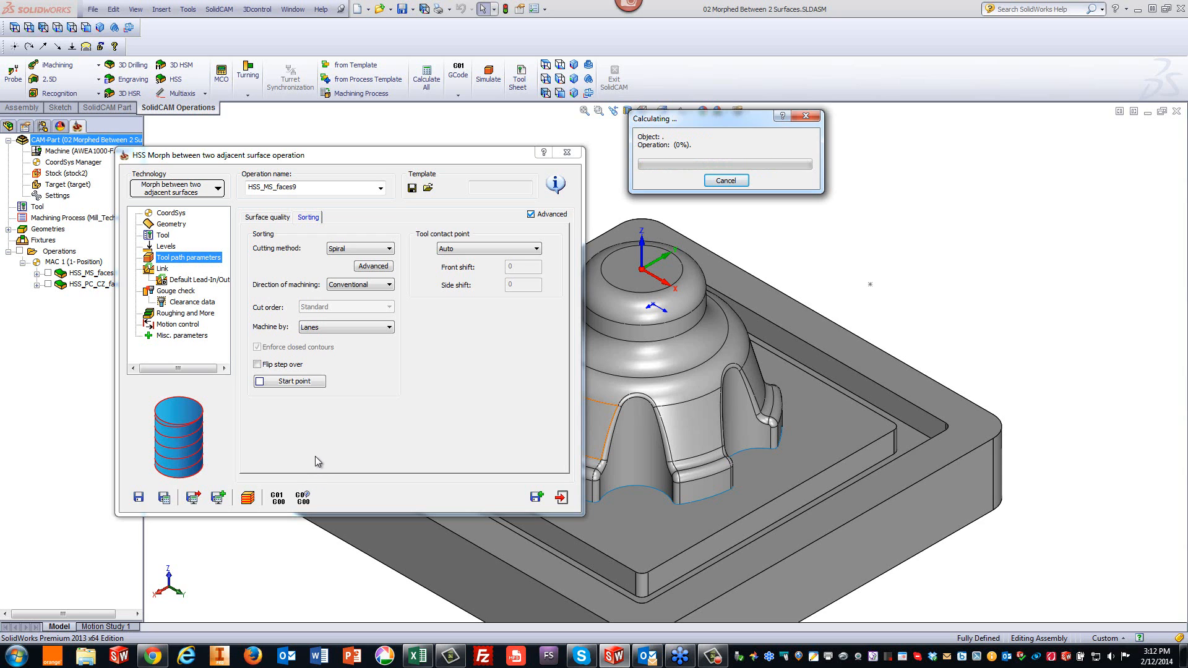
left_click(248, 496)
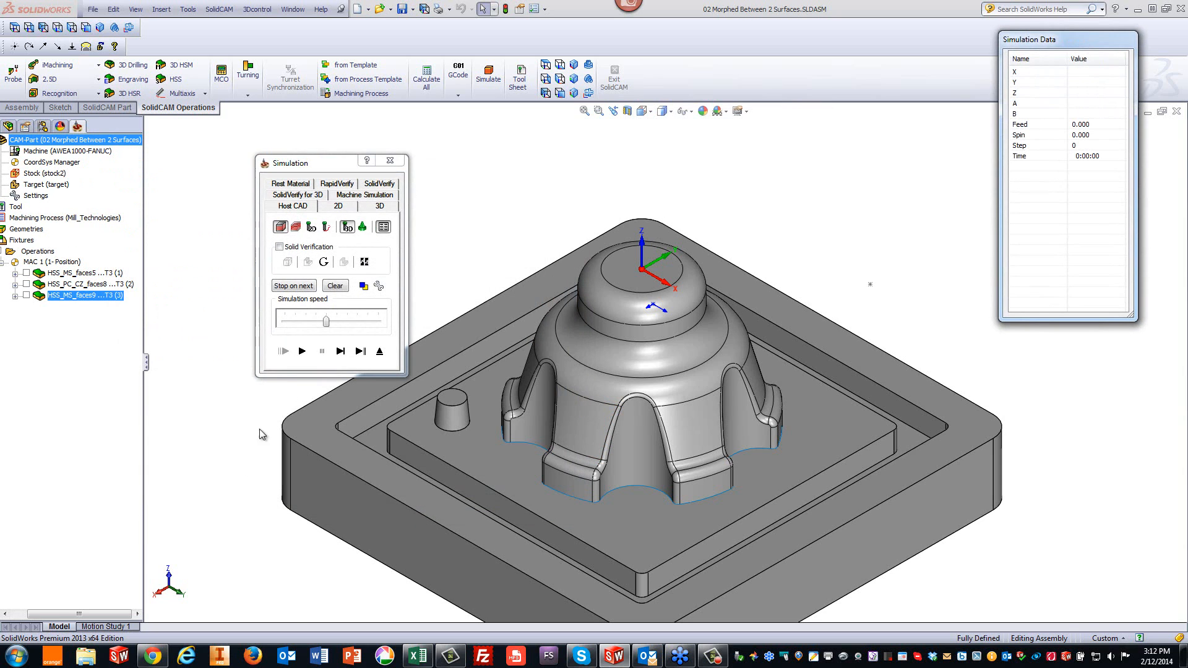
left_click(301, 352)
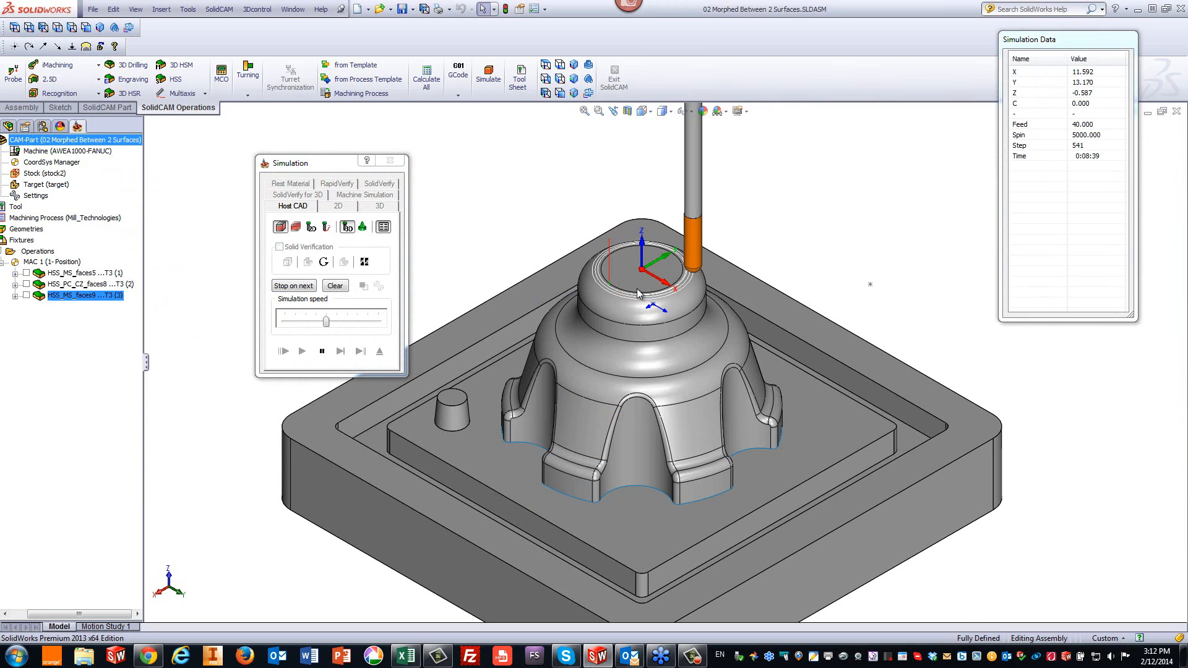
- Watch the spiral toolpath around the dome at increased simulation speed, then close the simulation and the operation
scroll(637, 288, "down", 2)
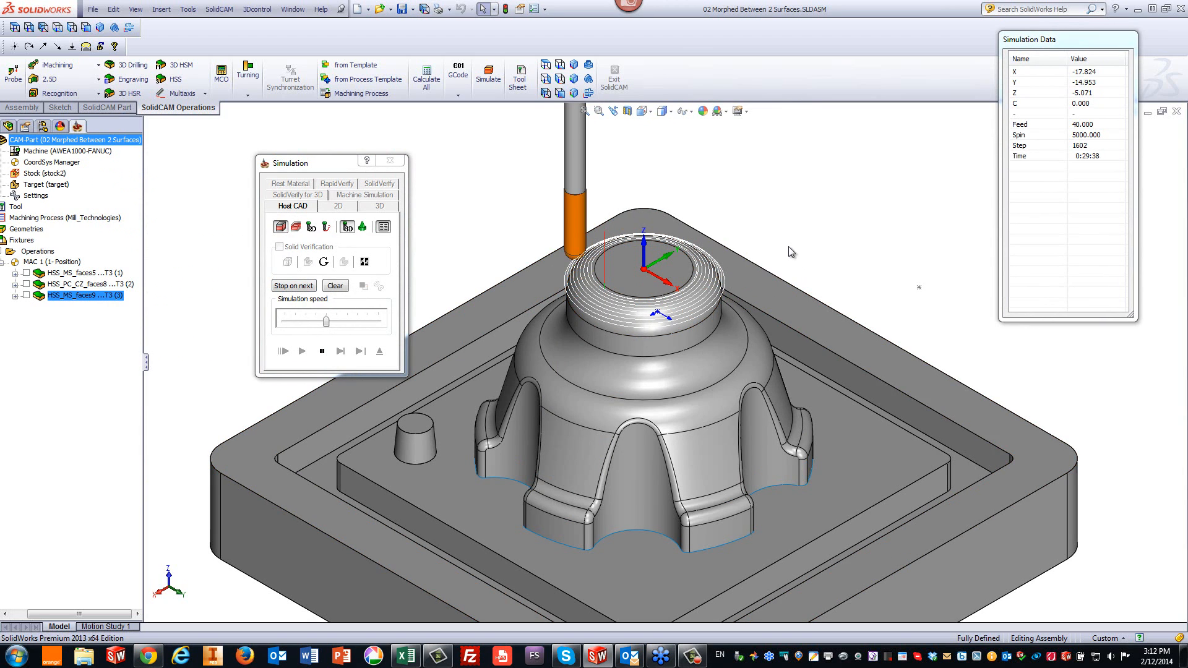
scroll(684, 321, "down", 5)
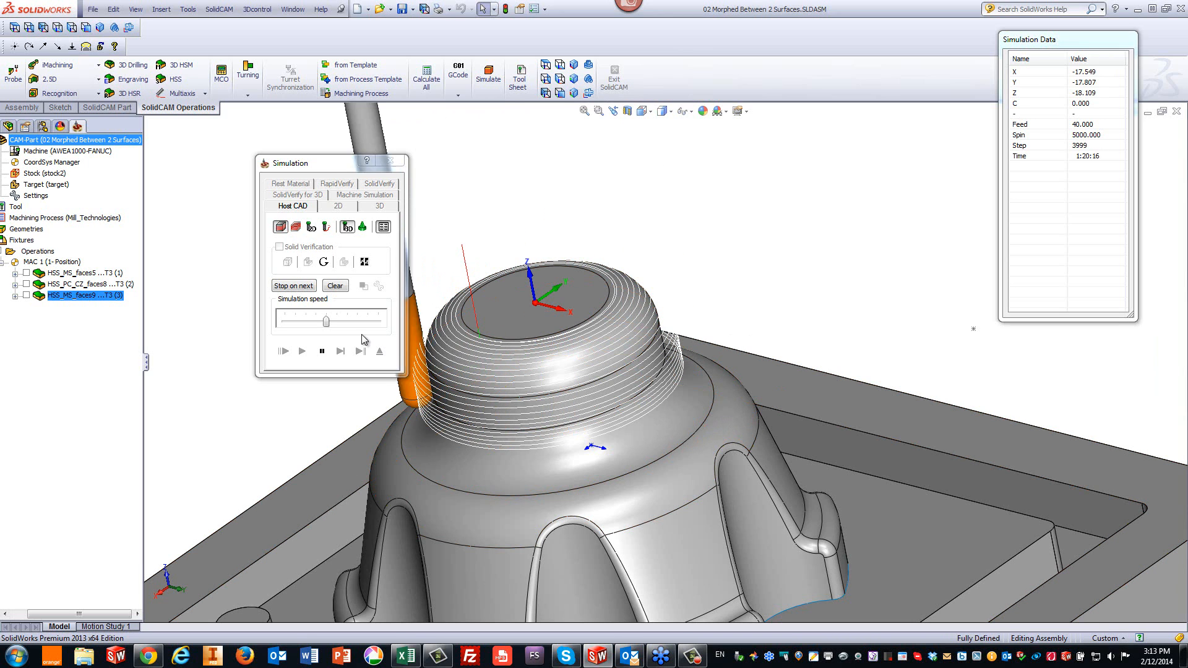
left_click_drag(326, 322, 337, 322)
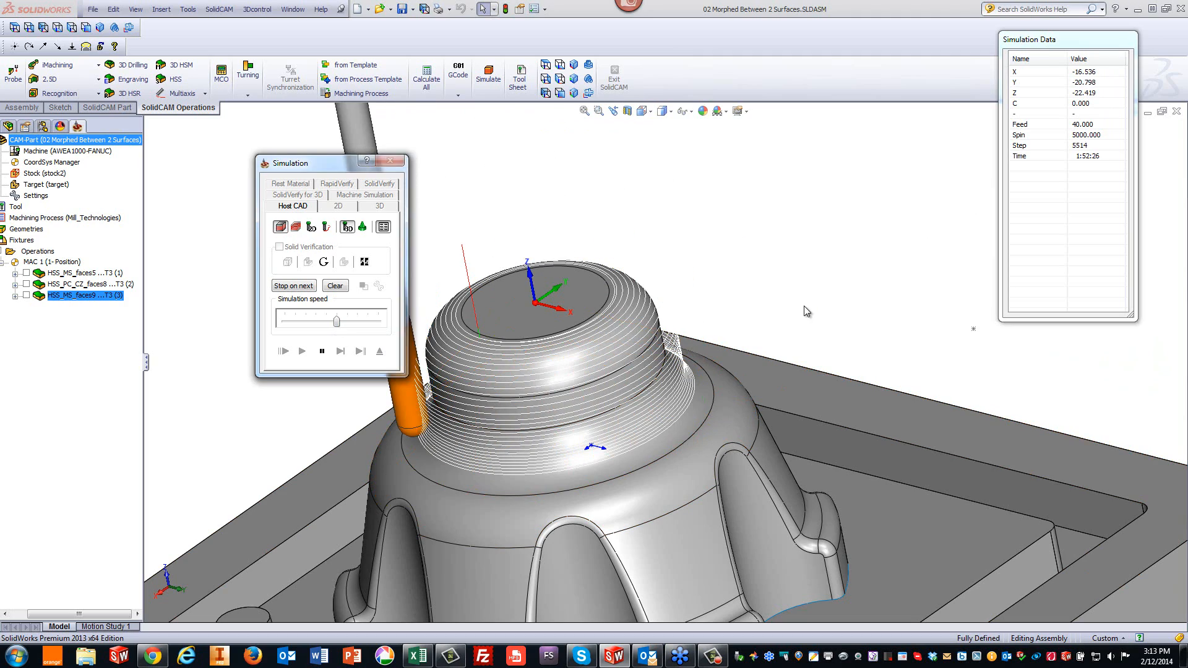
middle_click_drag(804, 304, 817, 384)
scroll(757, 350, "down", 3)
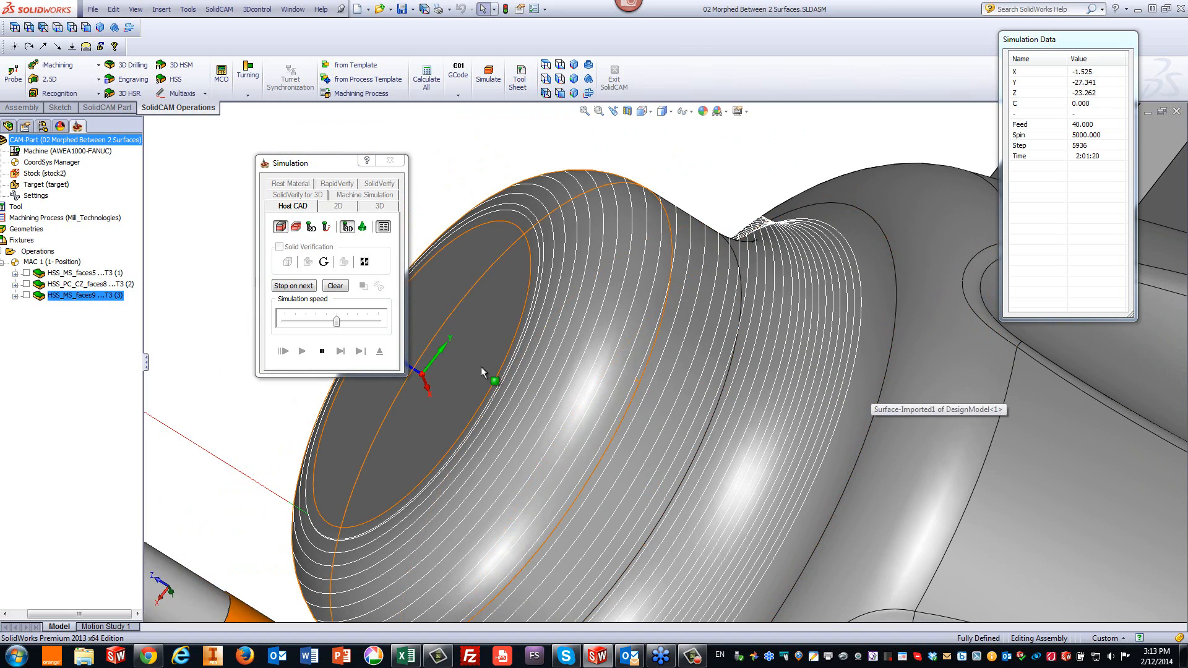
left_click_drag(337, 321, 378, 322)
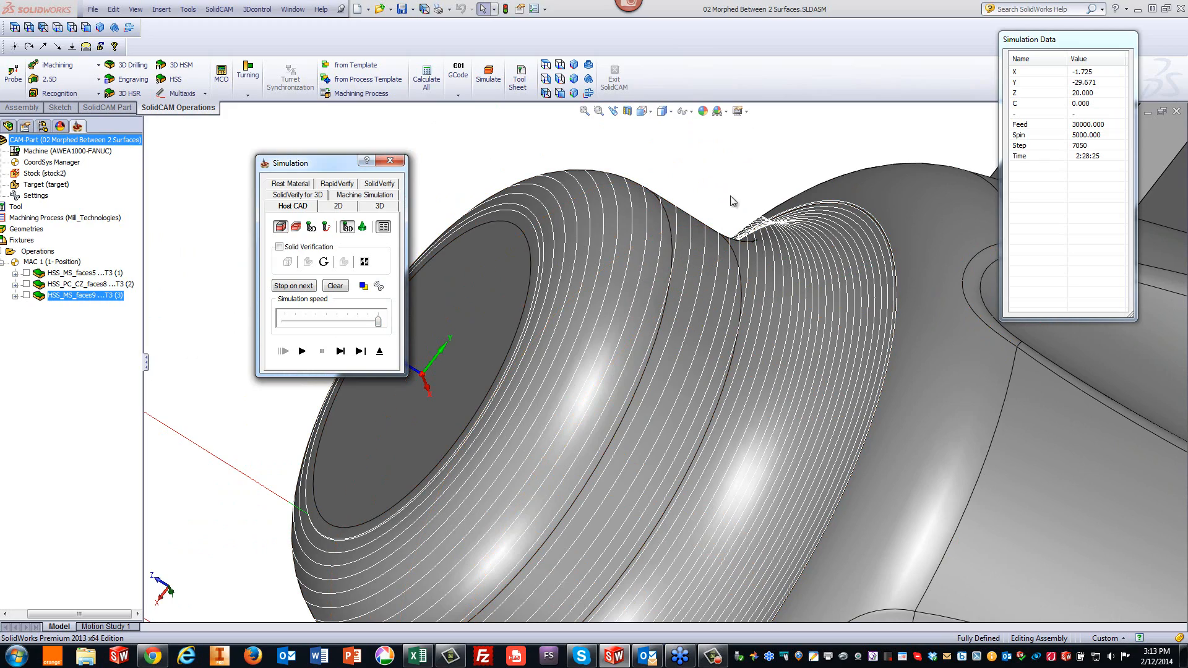
middle_click_drag(732, 181, 822, 164)
scroll(822, 163, "up", 10)
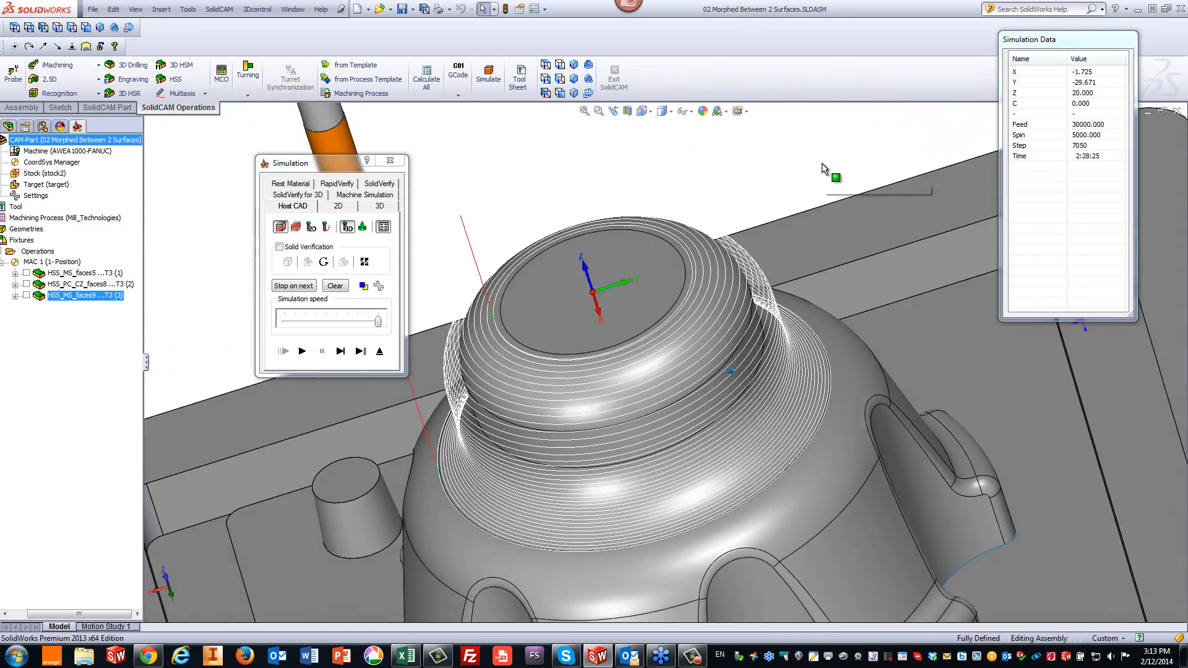
scroll(822, 164, "up", 3)
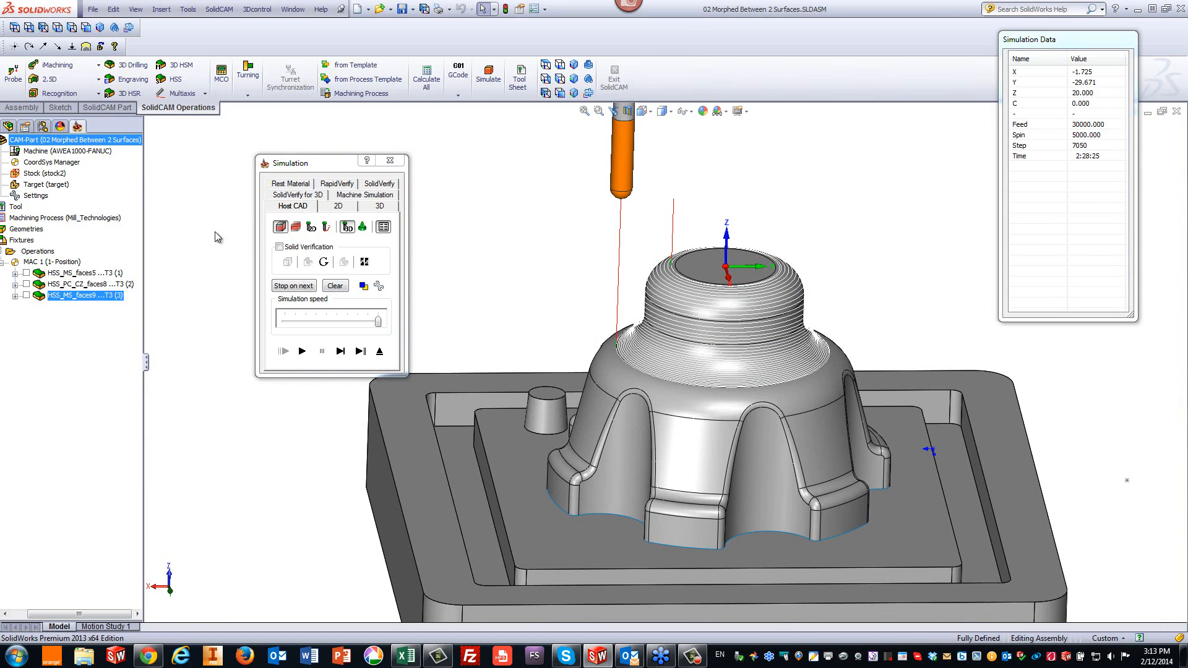
left_click(379, 352)
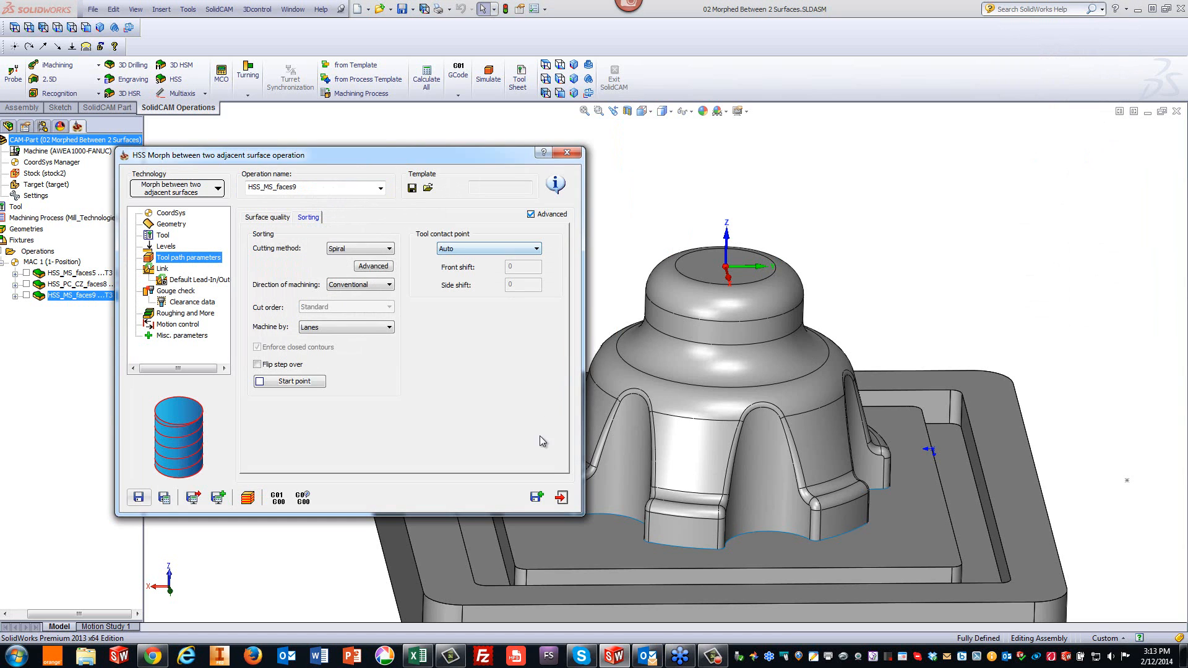
left_click(561, 497)
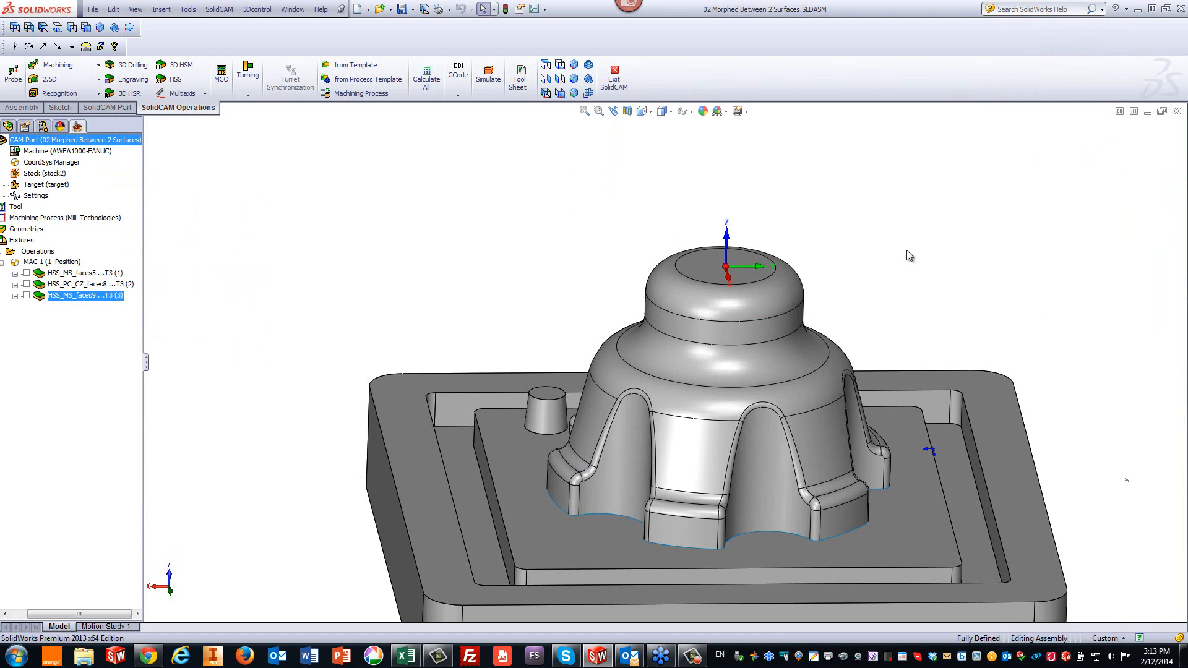
- Create a new HSS operation and switch its technology to Parallel cuts: Constant Z
left_click(819, 431)
left_click(714, 441)
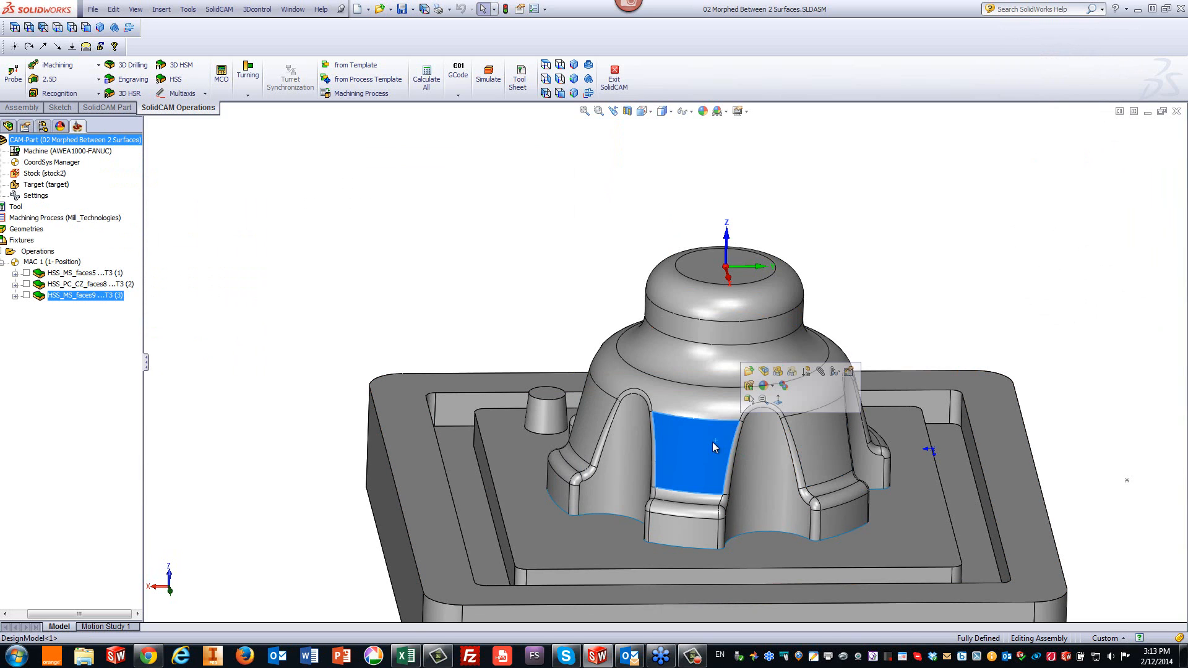
left_click(592, 420)
left_click(530, 320)
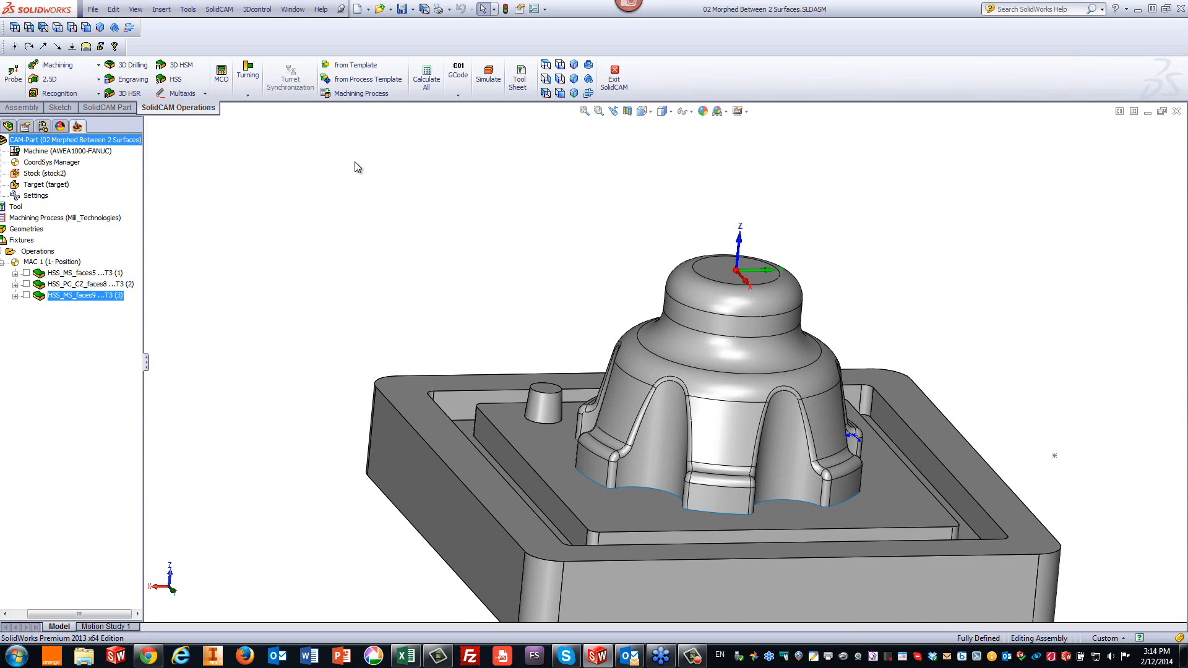
left_click(174, 86)
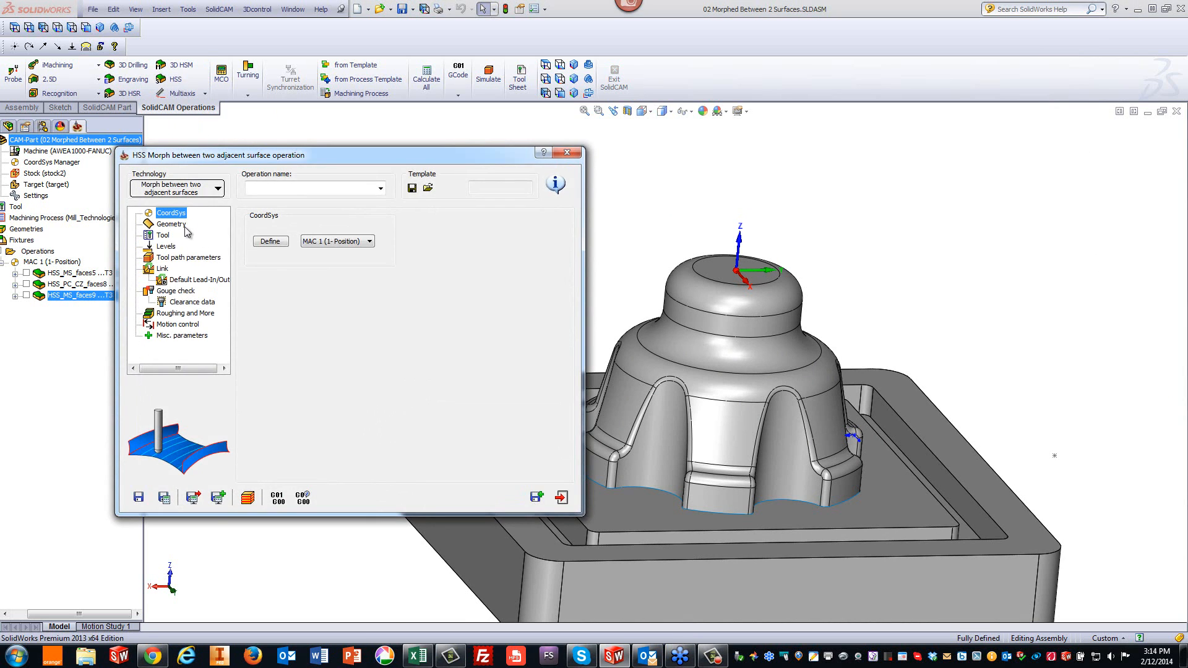
left_click(183, 195)
mouse_move(300, 205)
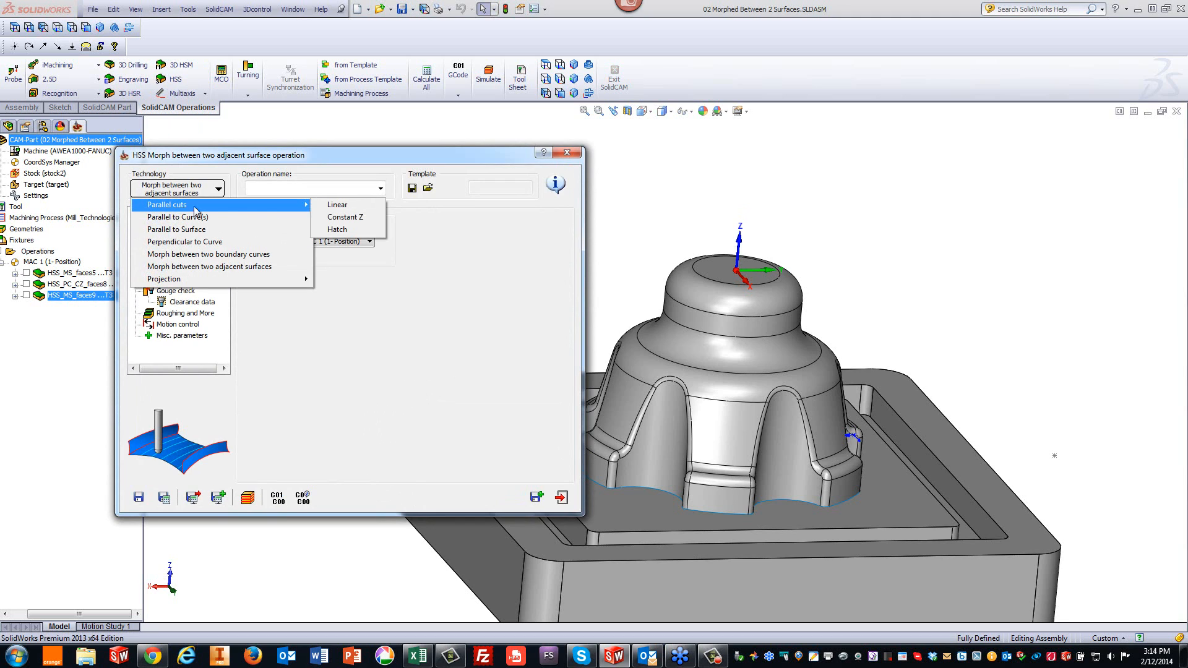
left_click(334, 221)
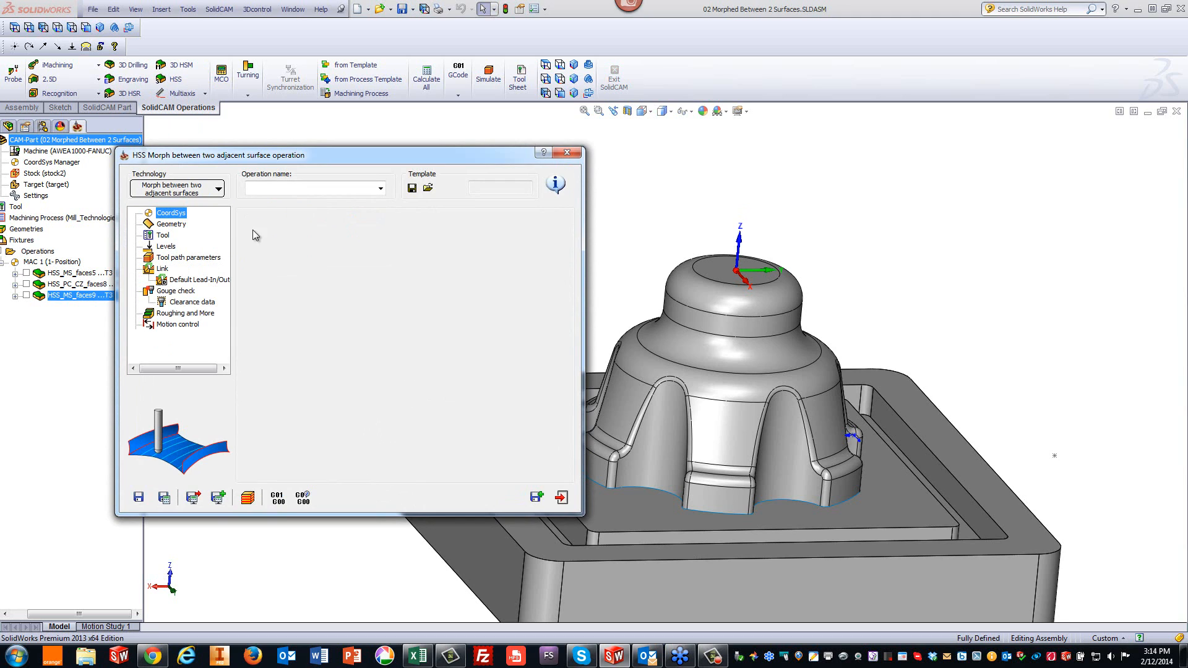
- Define the drive surface geometry by selecting the six side faces between the dome's ribs
left_click(172, 224)
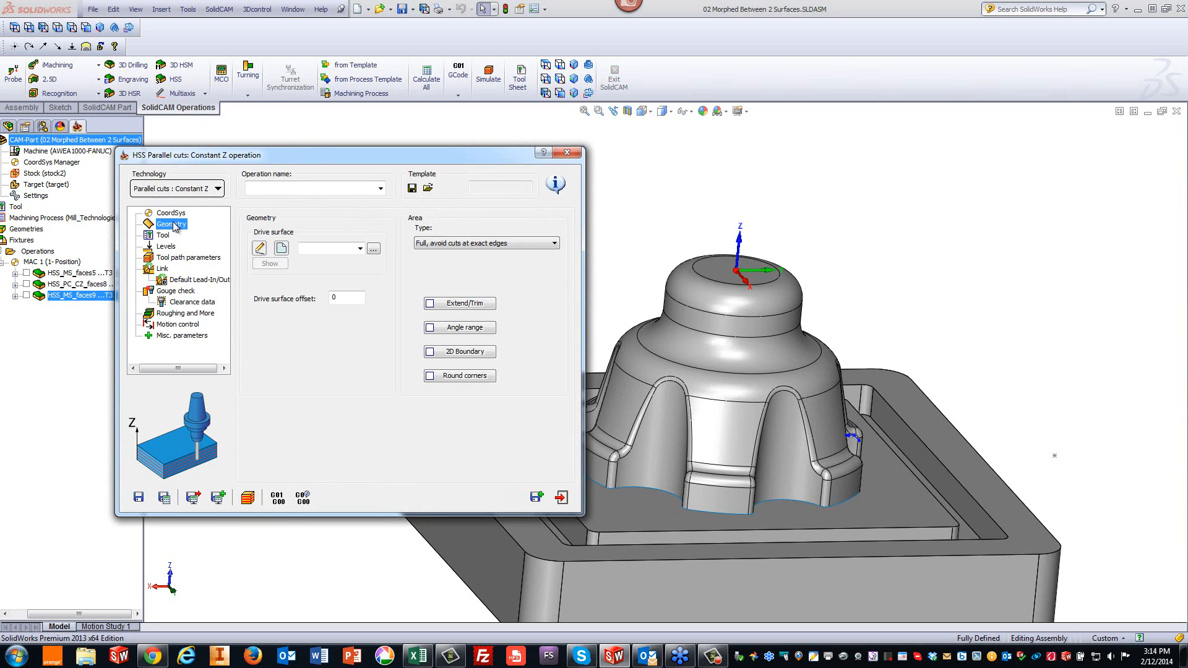
left_click(286, 253)
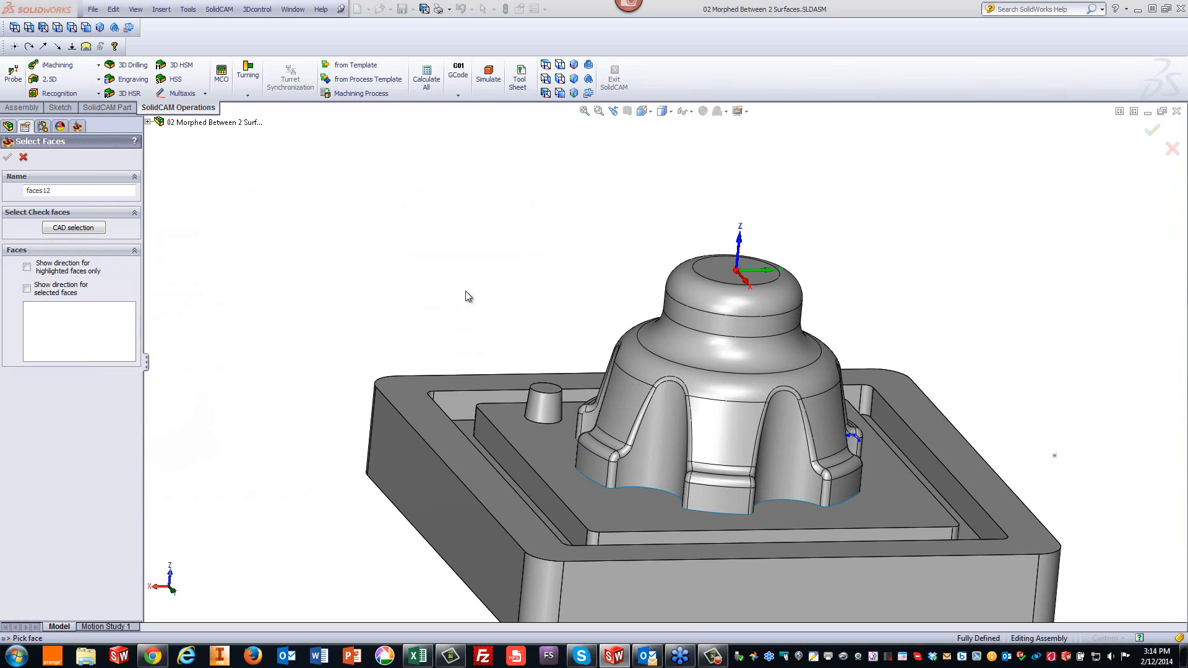
left_click(716, 432)
left_click(620, 407)
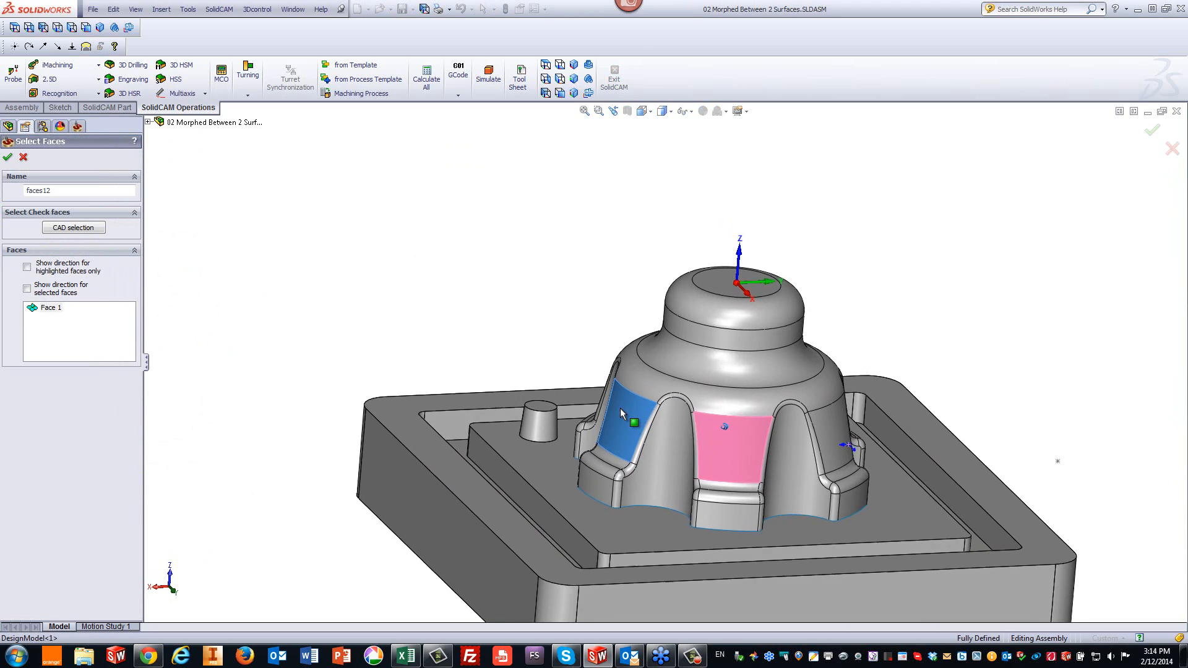
middle_click_drag(620, 407, 662, 444)
left_click(641, 441)
left_click(656, 441)
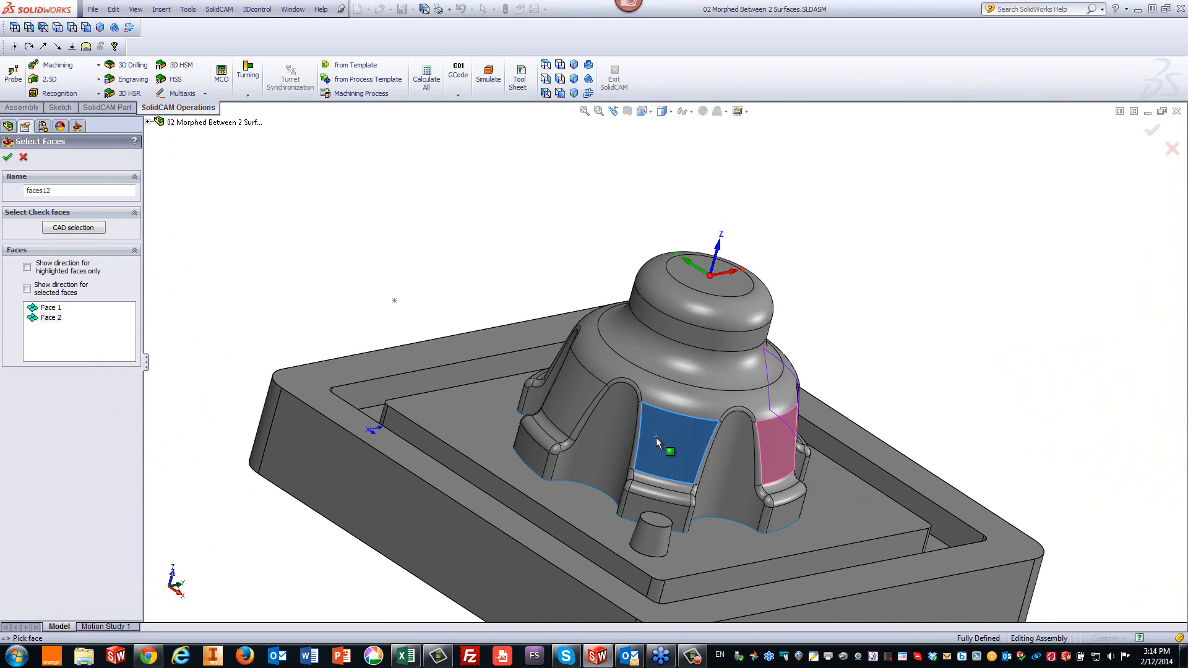
left_click(576, 416)
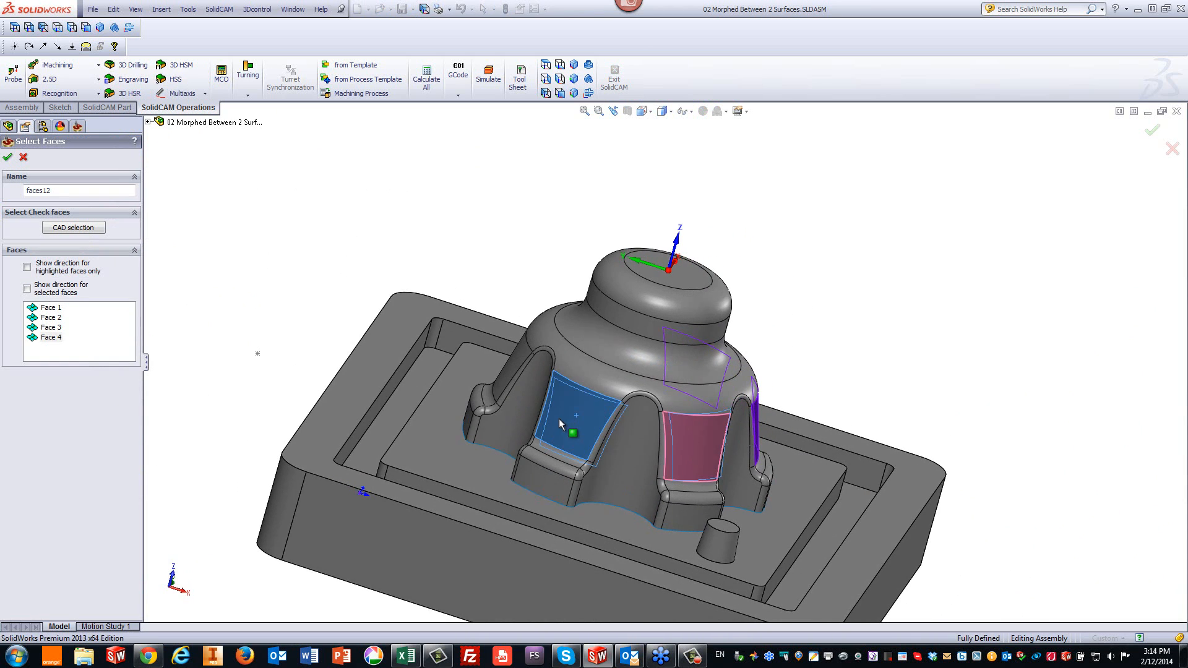
middle_click_drag(558, 419, 518, 425)
left_click(560, 432)
left_click(522, 424)
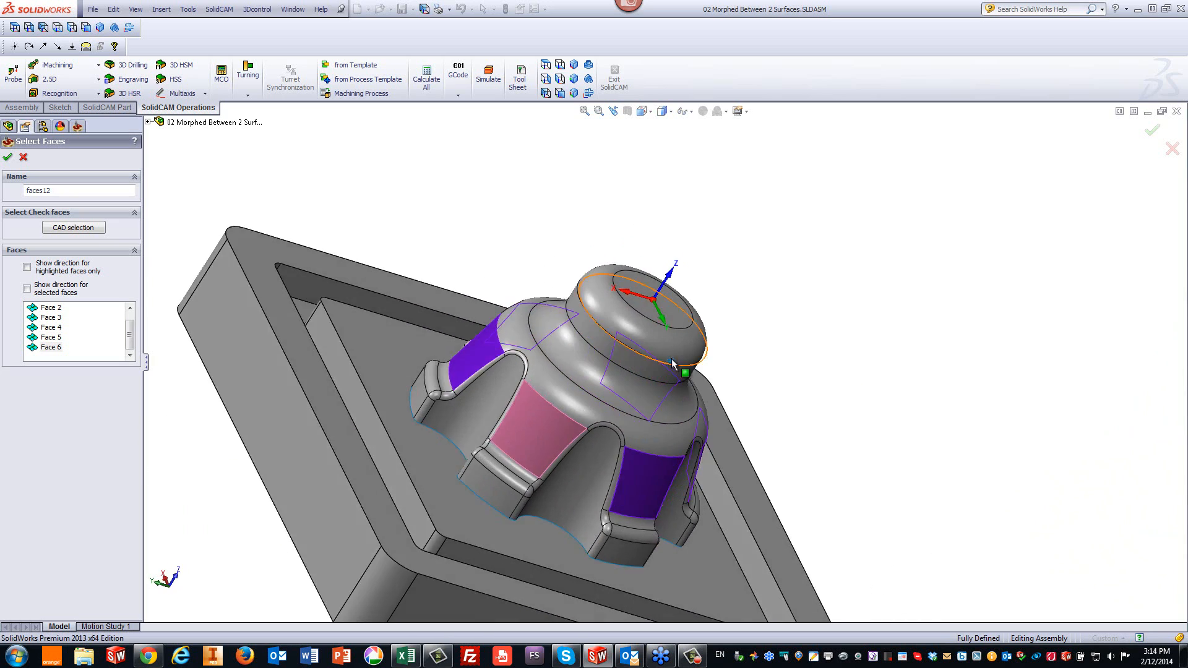
left_click(7, 157)
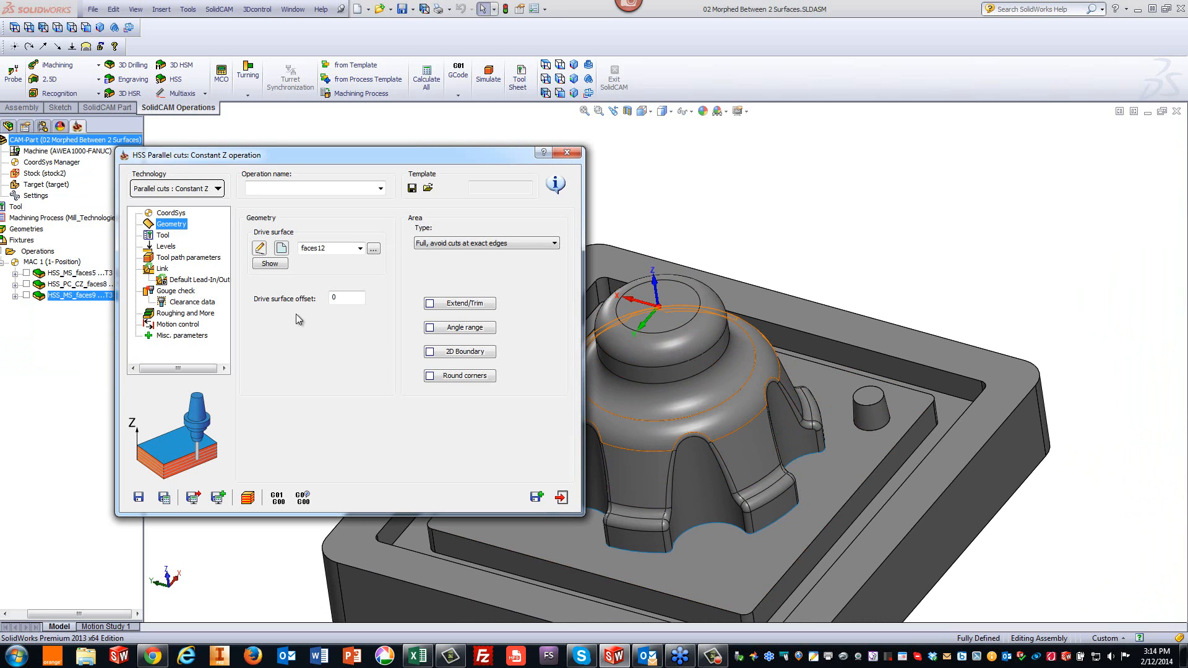
- Choose tool 3, the 6 mm ball nose mill, for the operation
left_click(163, 236)
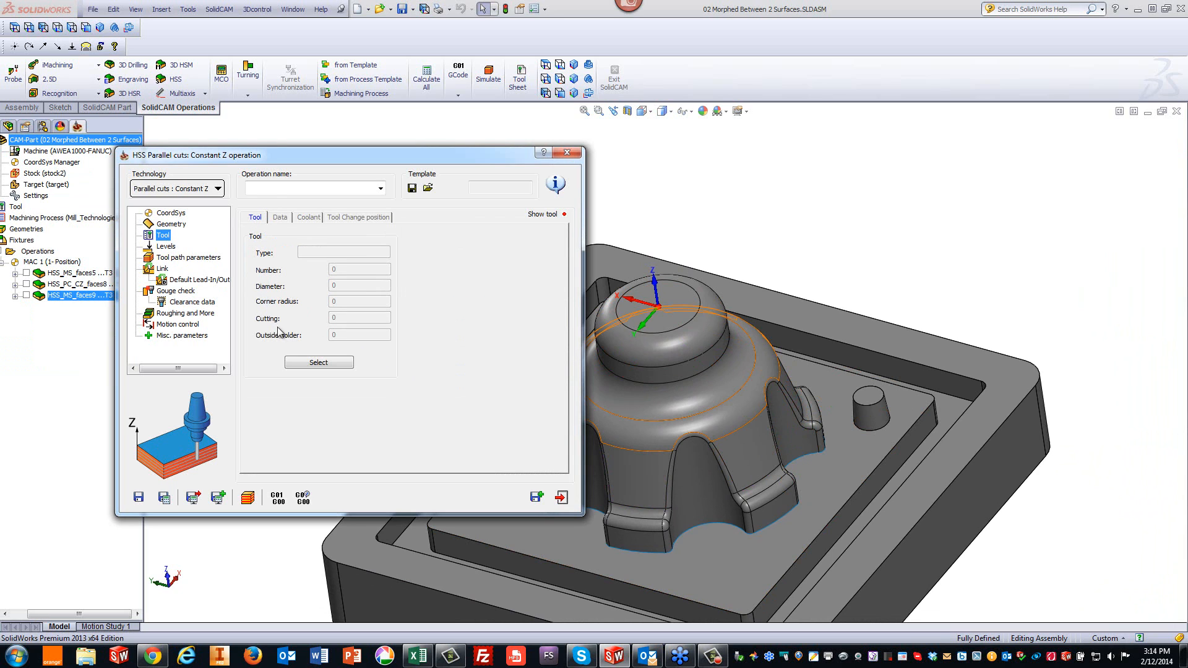
left_click(307, 363)
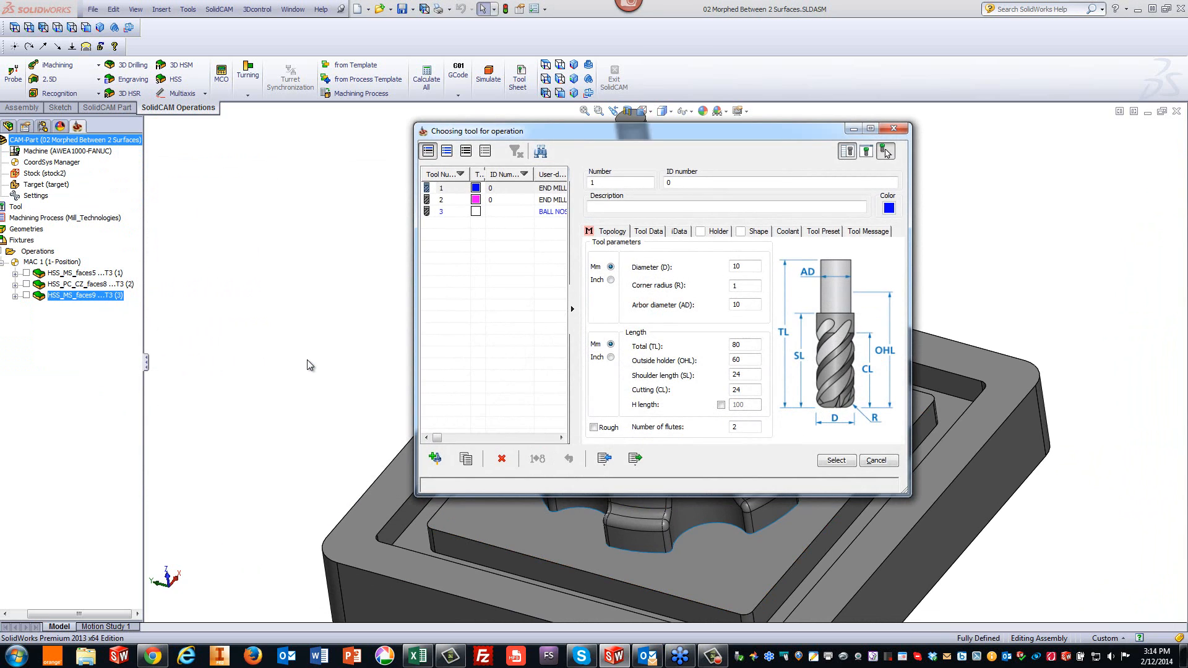
left_click(542, 214)
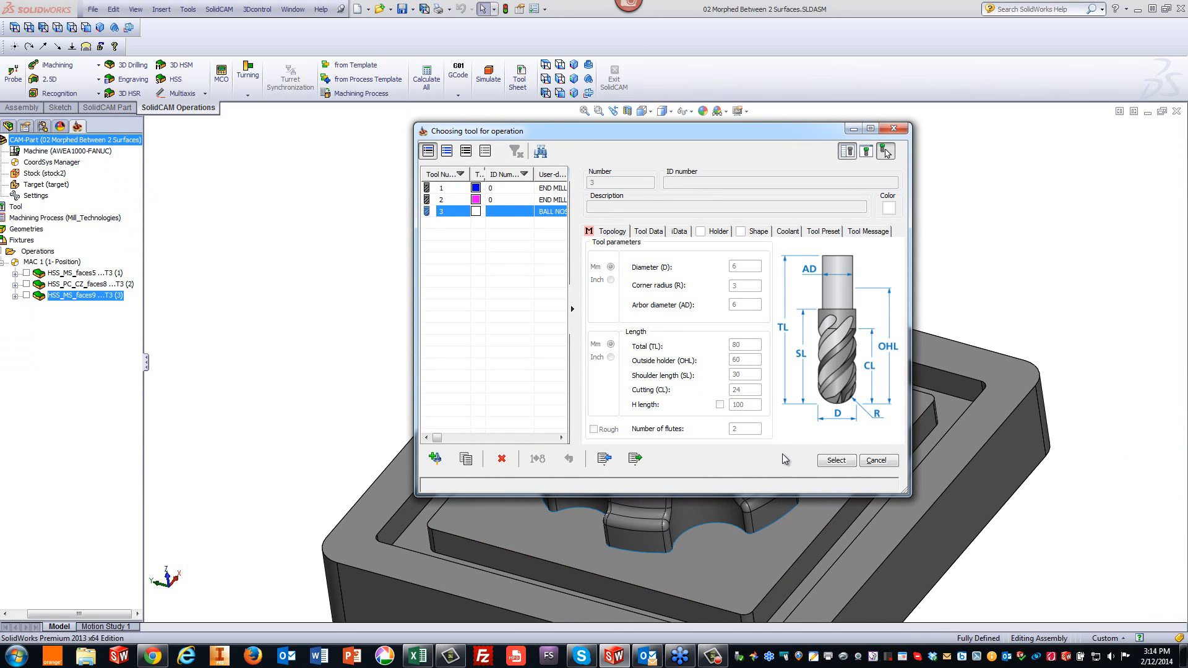
left_click(835, 460)
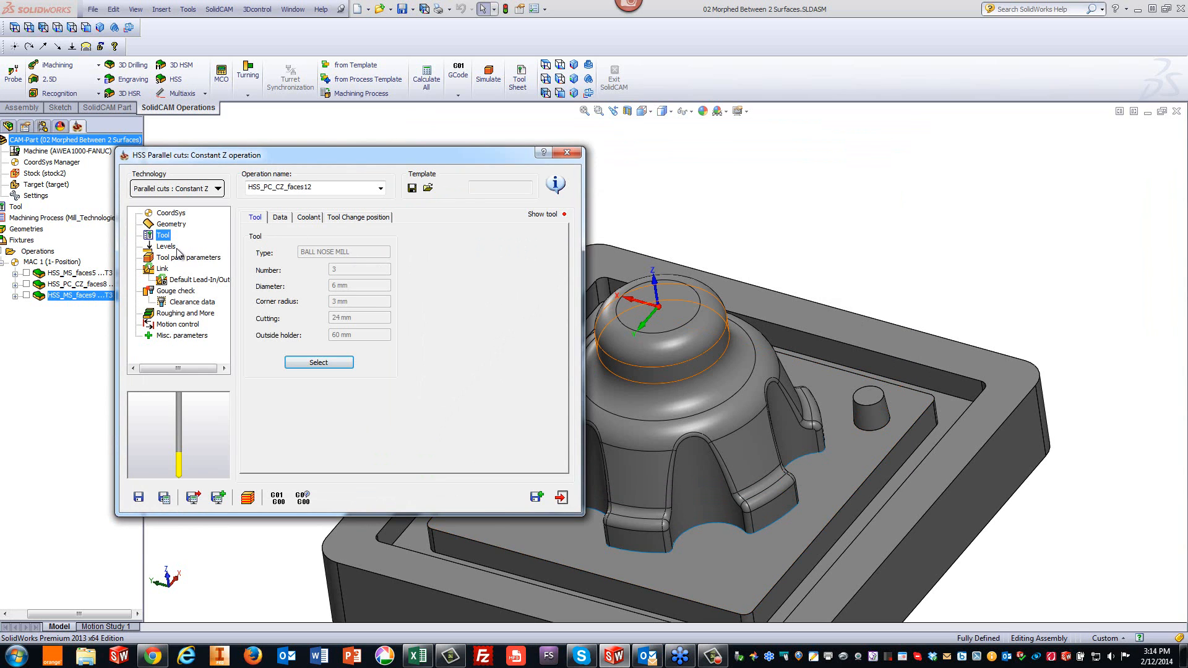
- Review the levels, tool path parameters and link settings, then save and calculate the operation
left_click(167, 247)
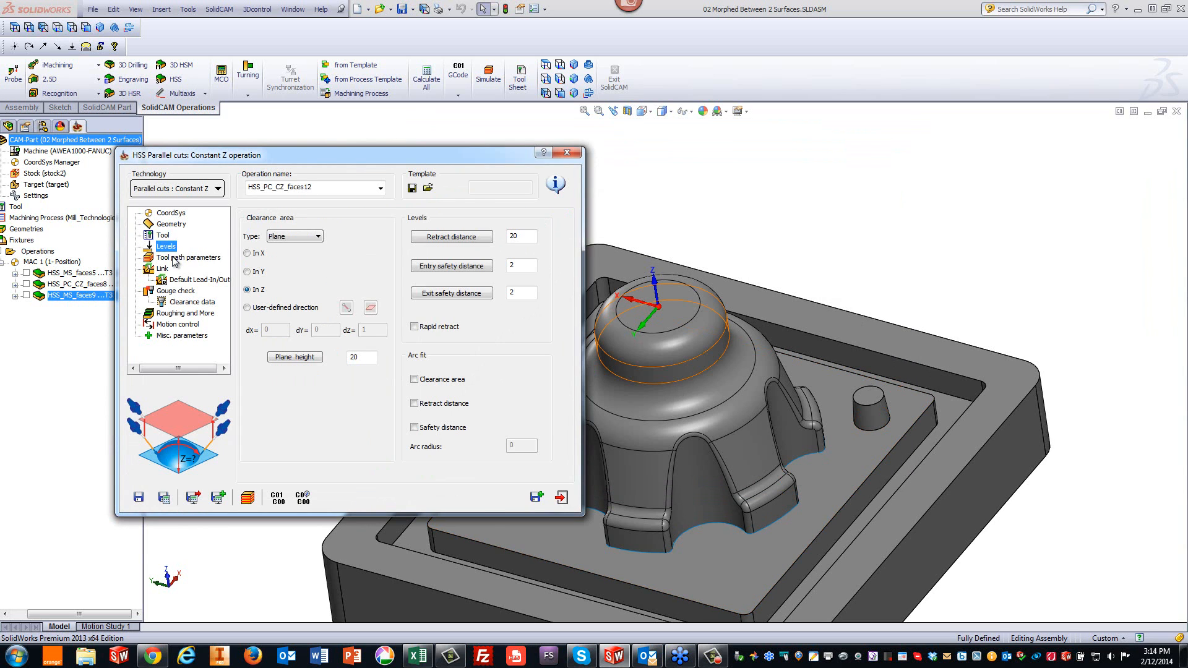
left_click(174, 258)
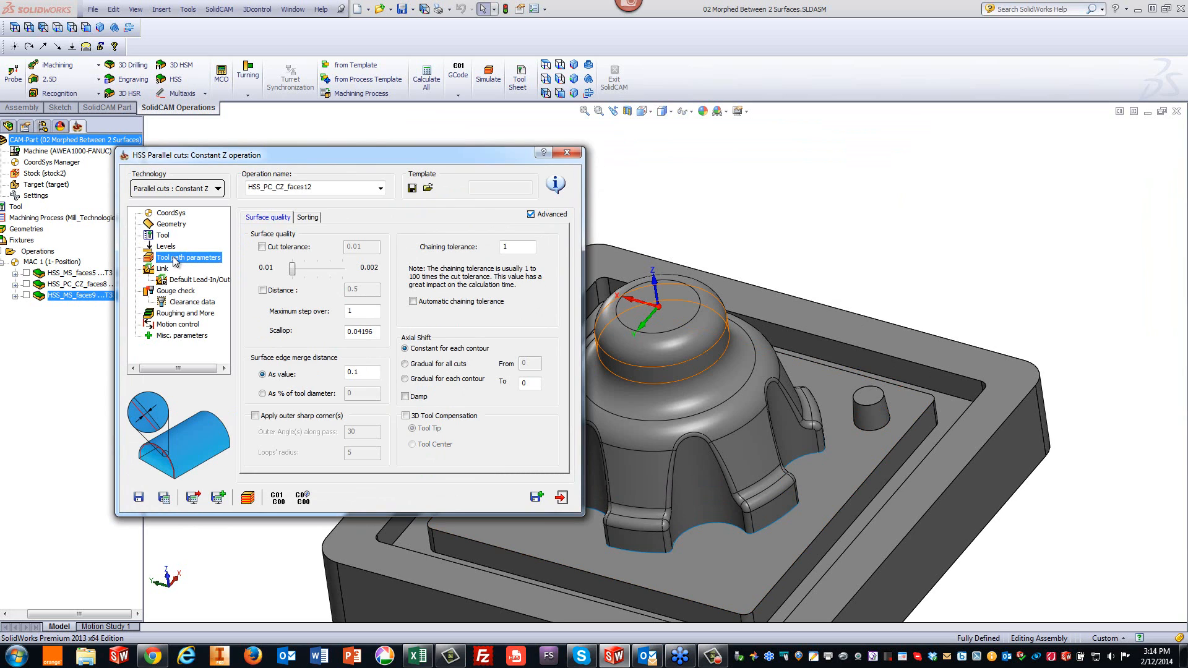
left_click(365, 313)
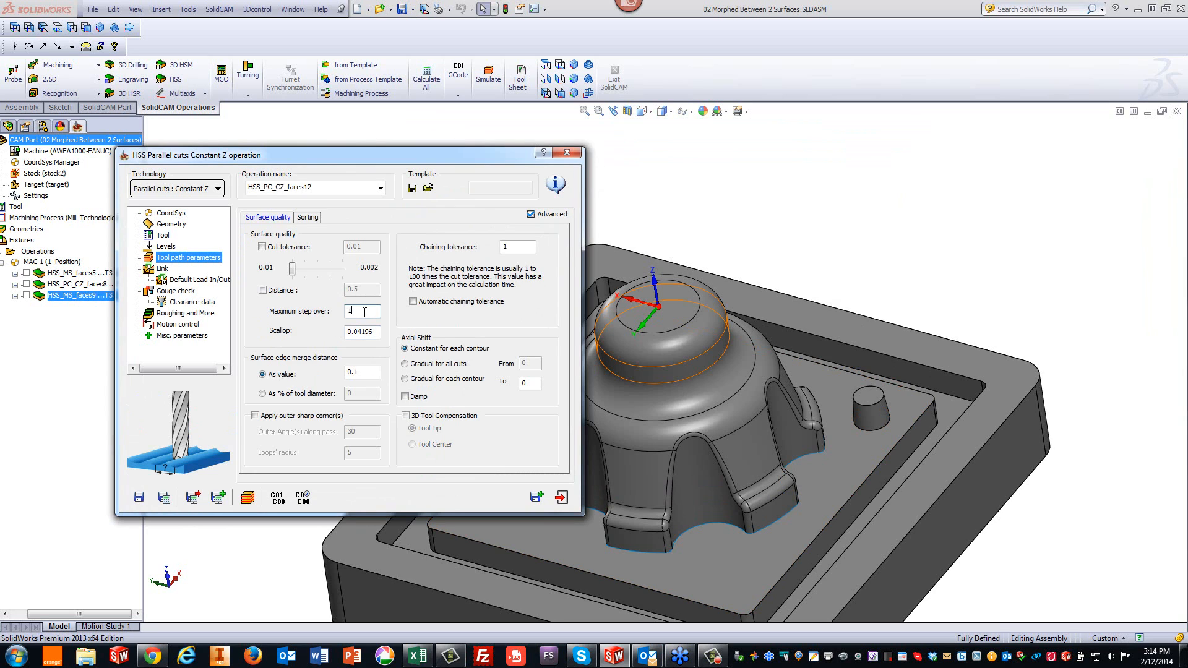
left_click(309, 217)
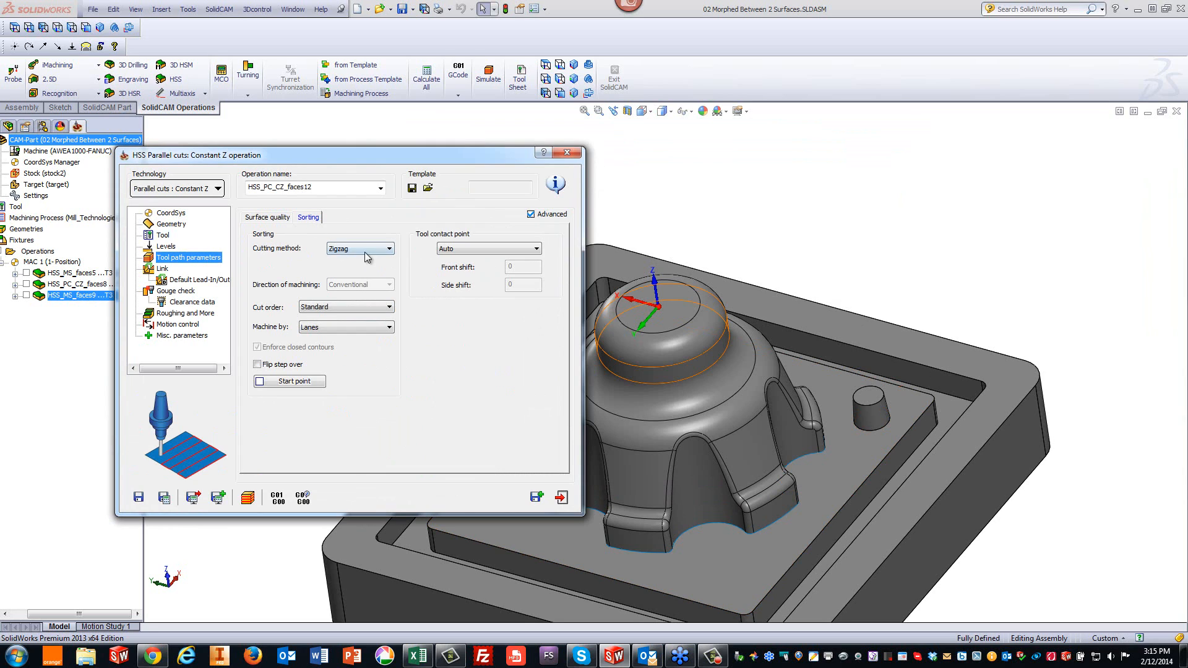
left_click(162, 269)
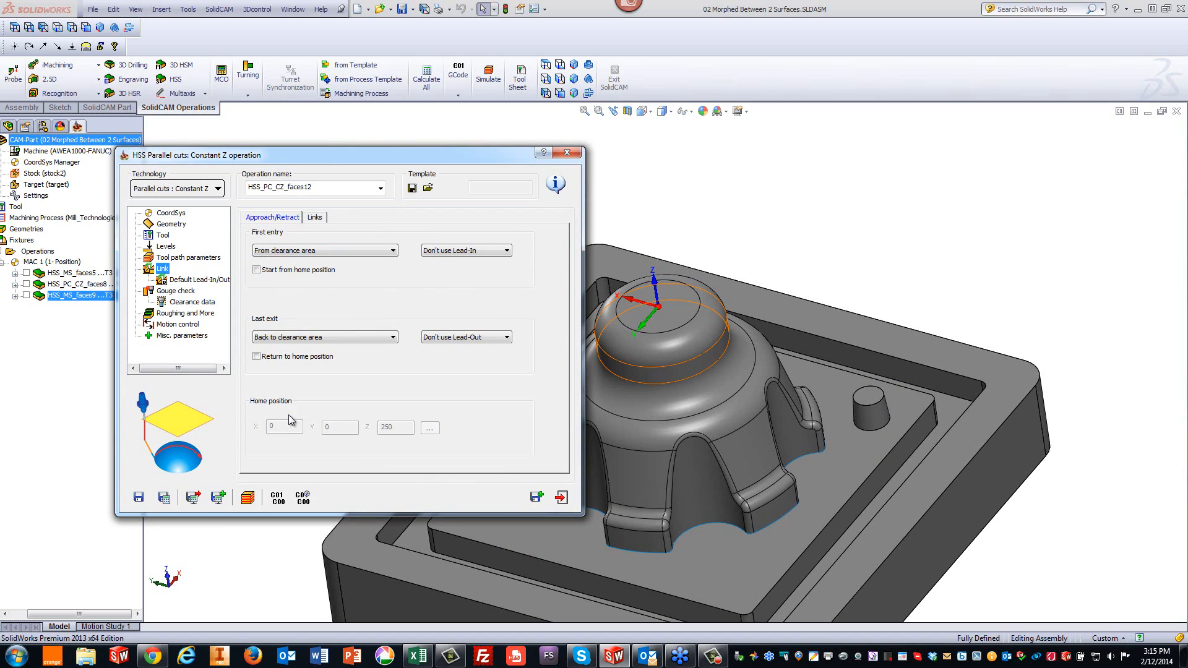
left_click(164, 497)
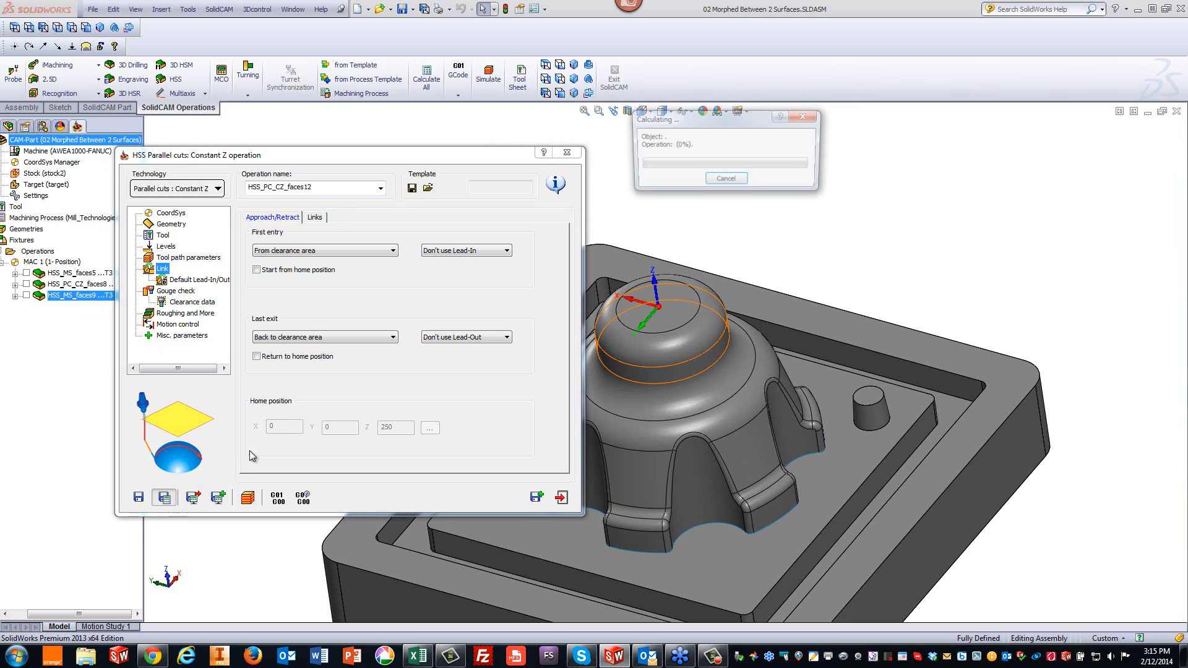
- Play the toolpath simulation, adjust its speed, then exit the simulation
left_click(247, 497)
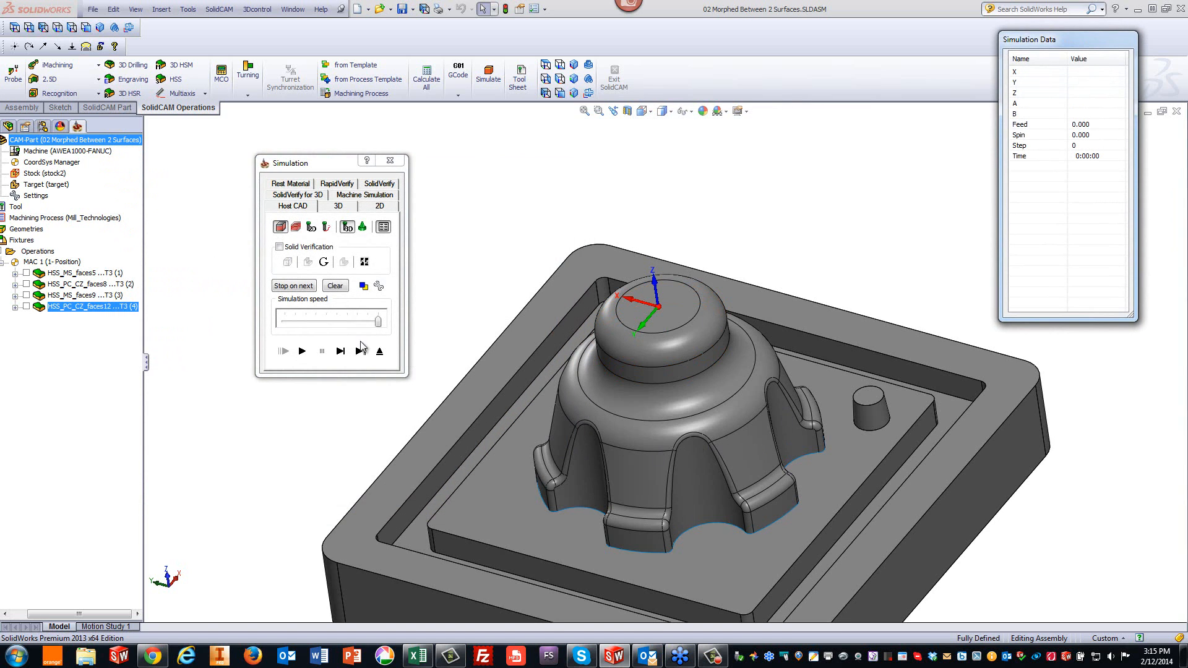
left_click(302, 352)
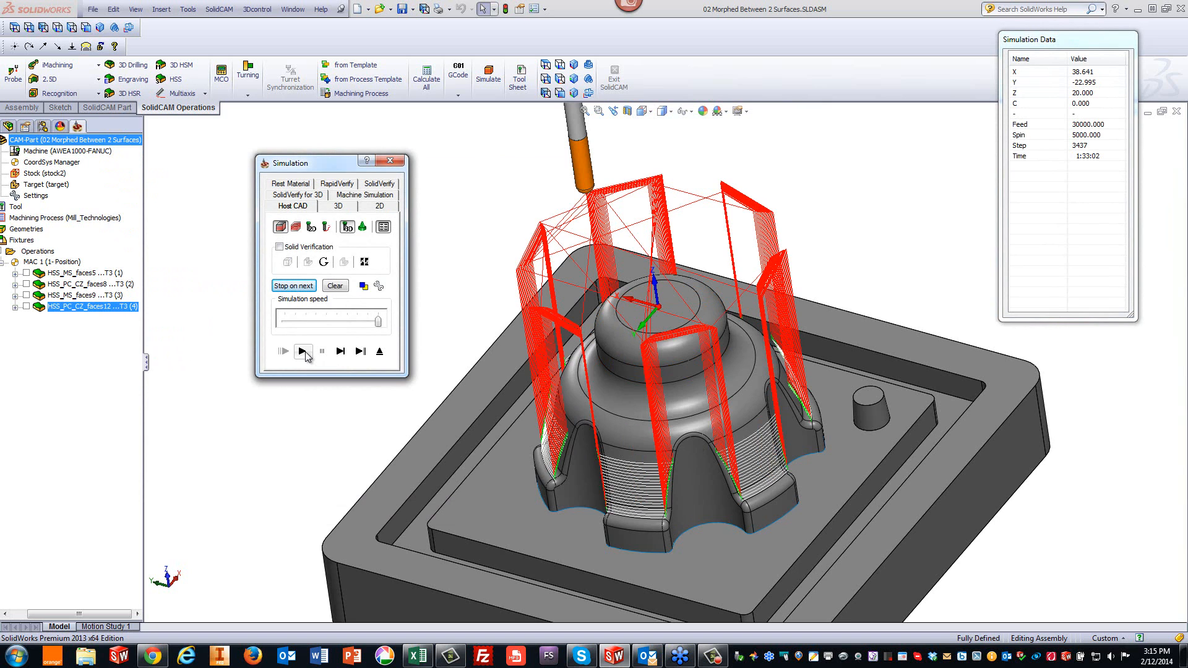
left_click(314, 320)
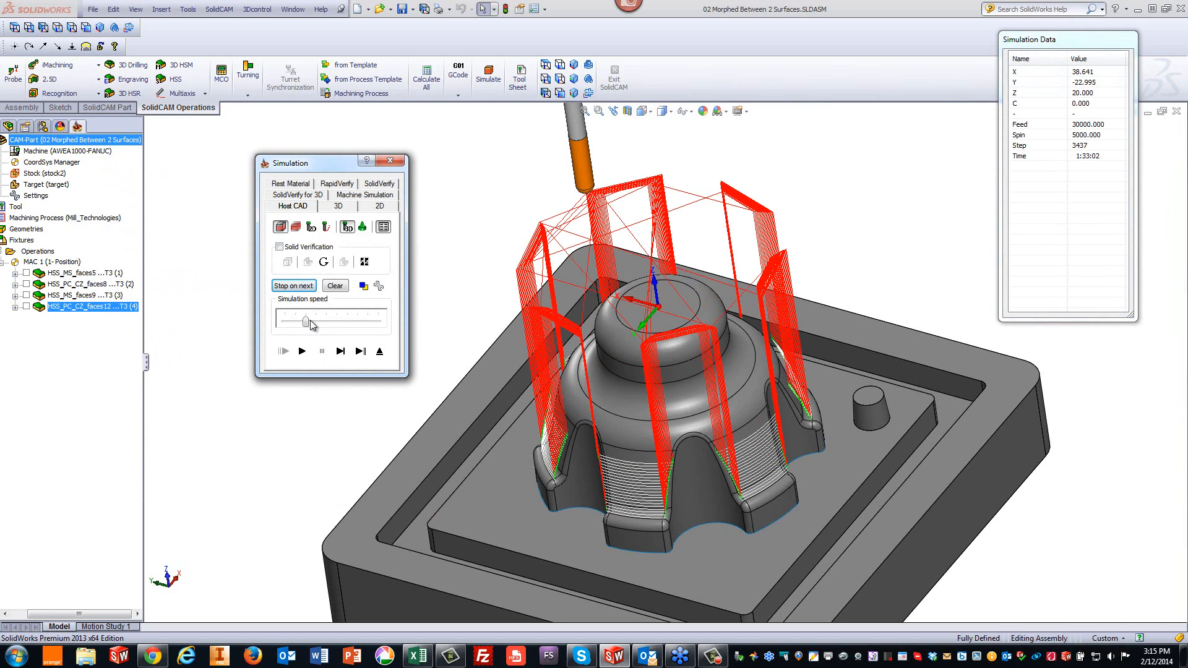
left_click(302, 351)
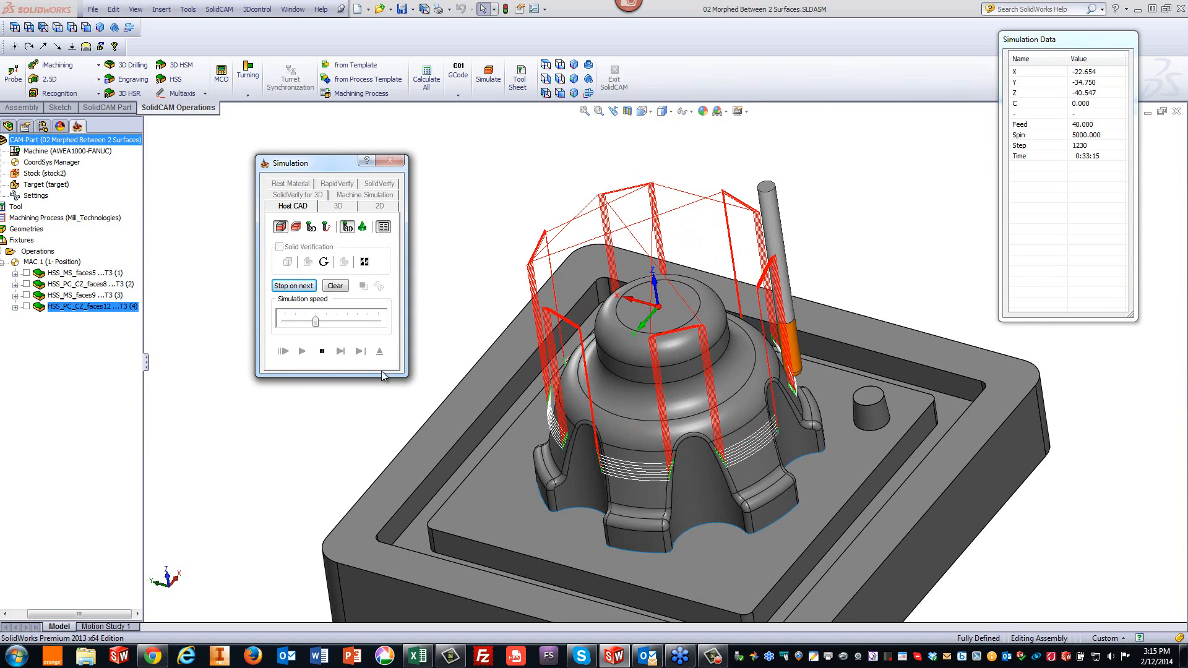
left_click(326, 358)
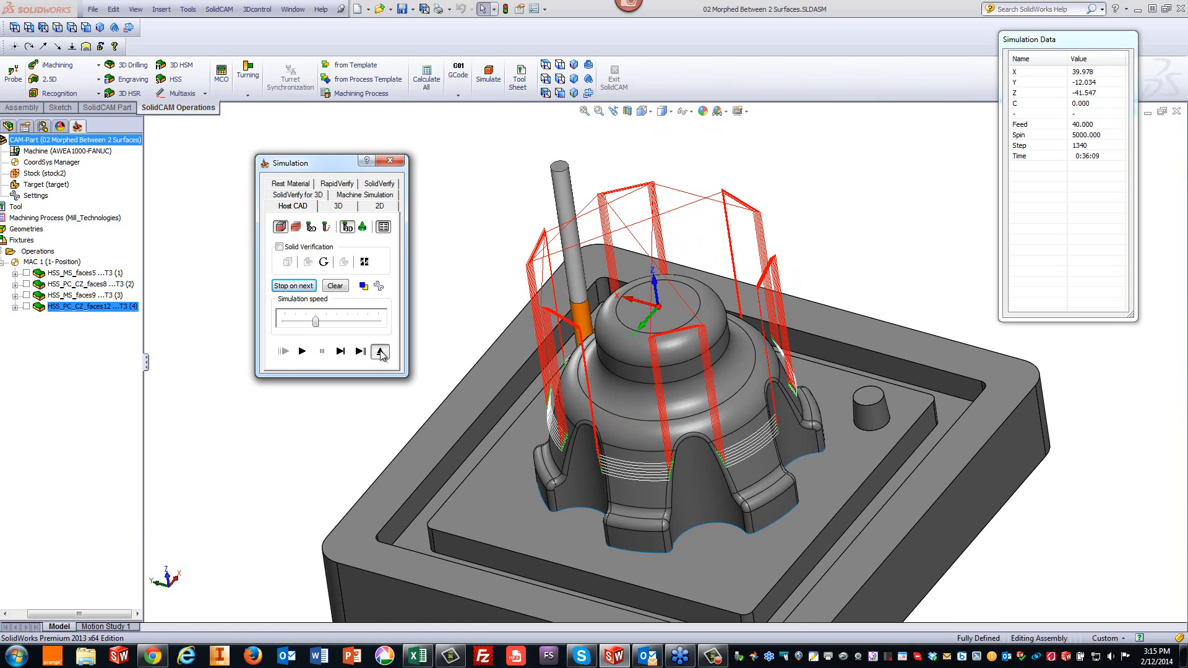
left_click(380, 350)
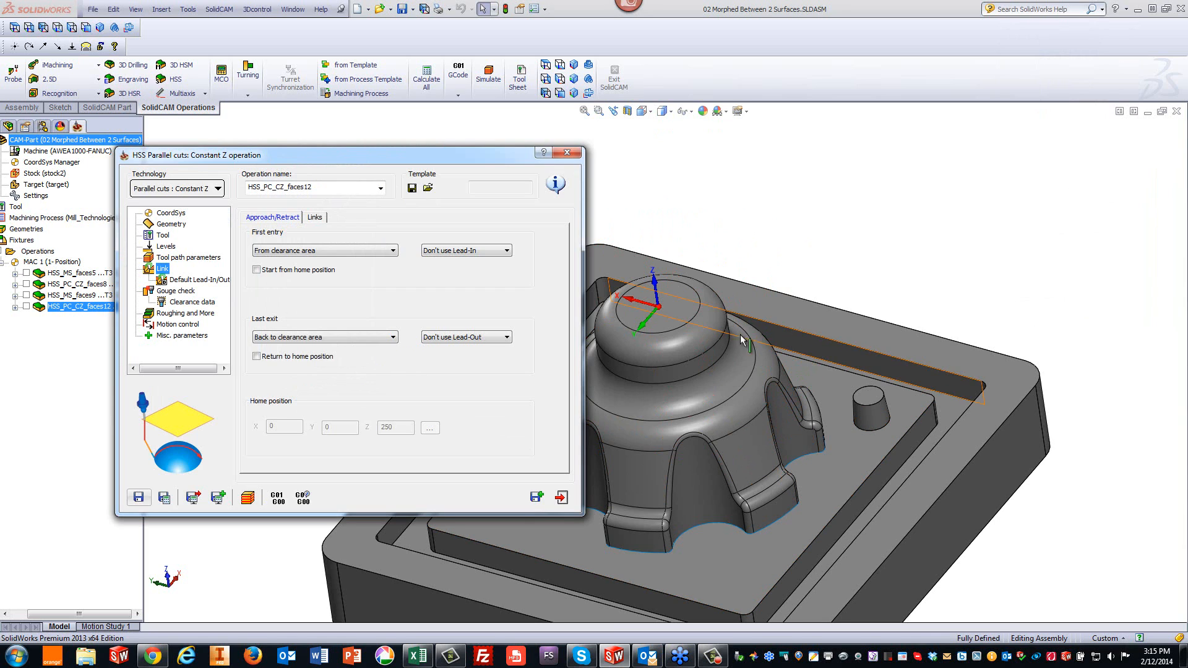
- Set the tool path sorting Machine by option to Regions
left_click(316, 217)
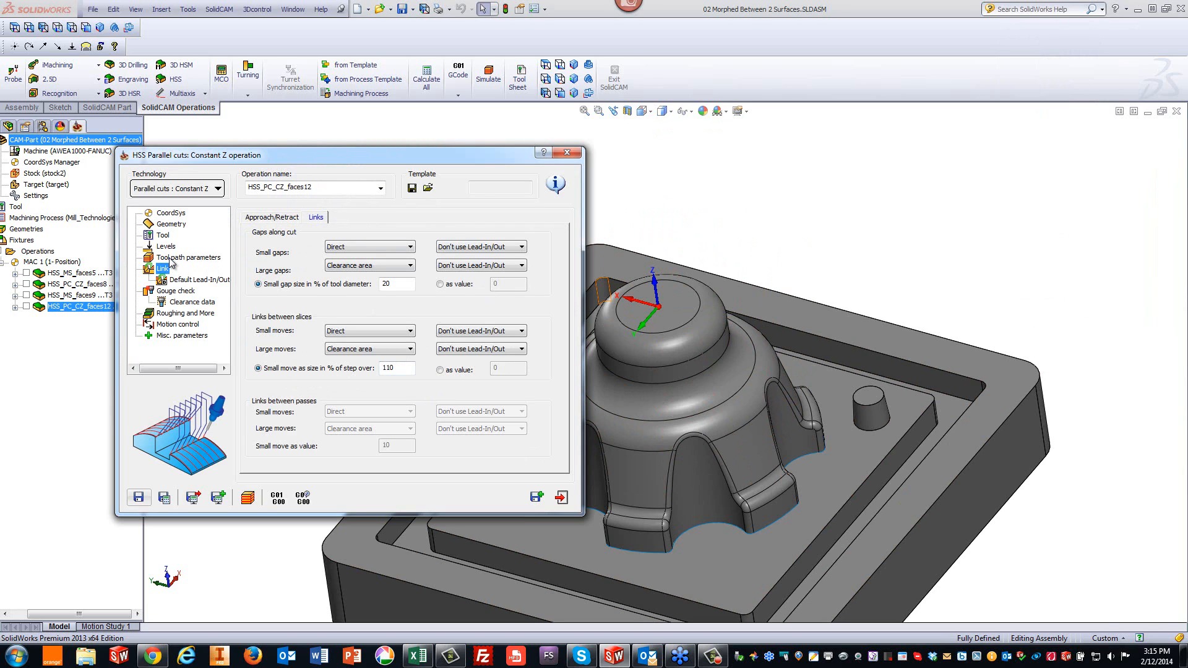
left_click(173, 258)
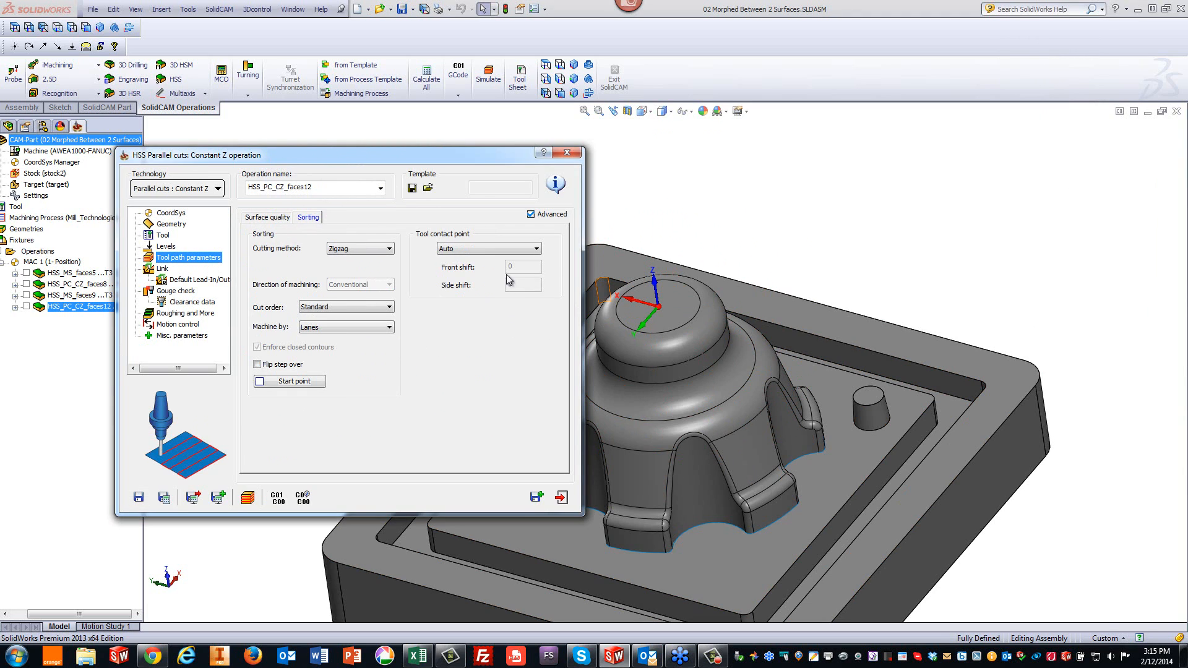
left_click(316, 332)
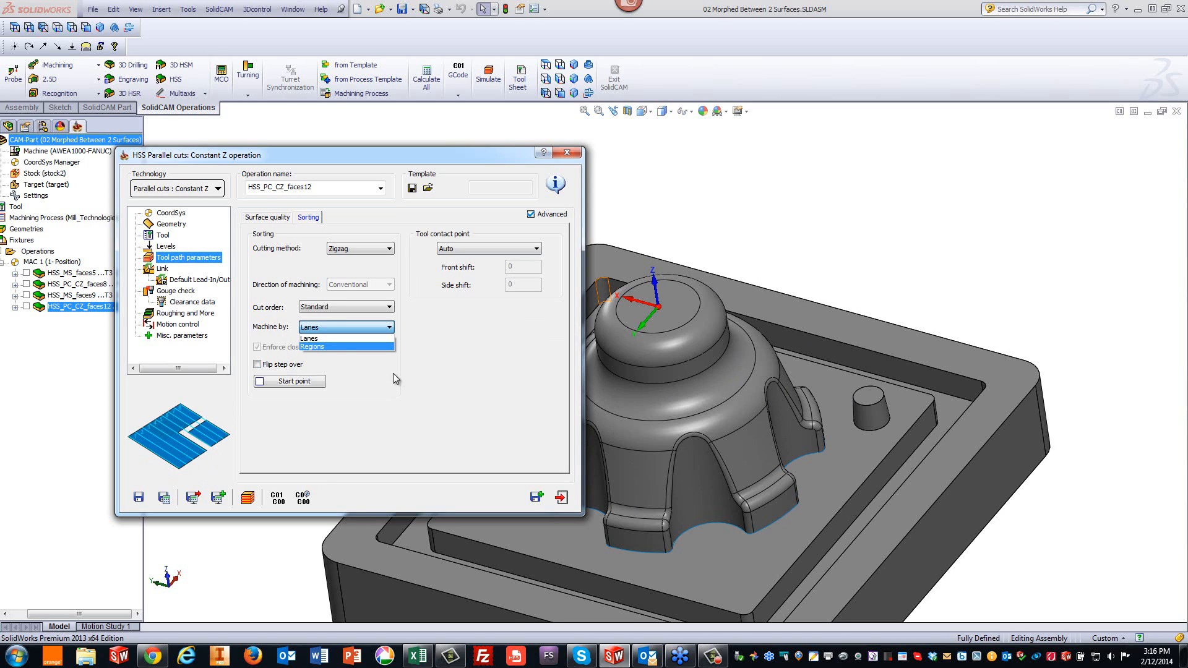
left_click(357, 347)
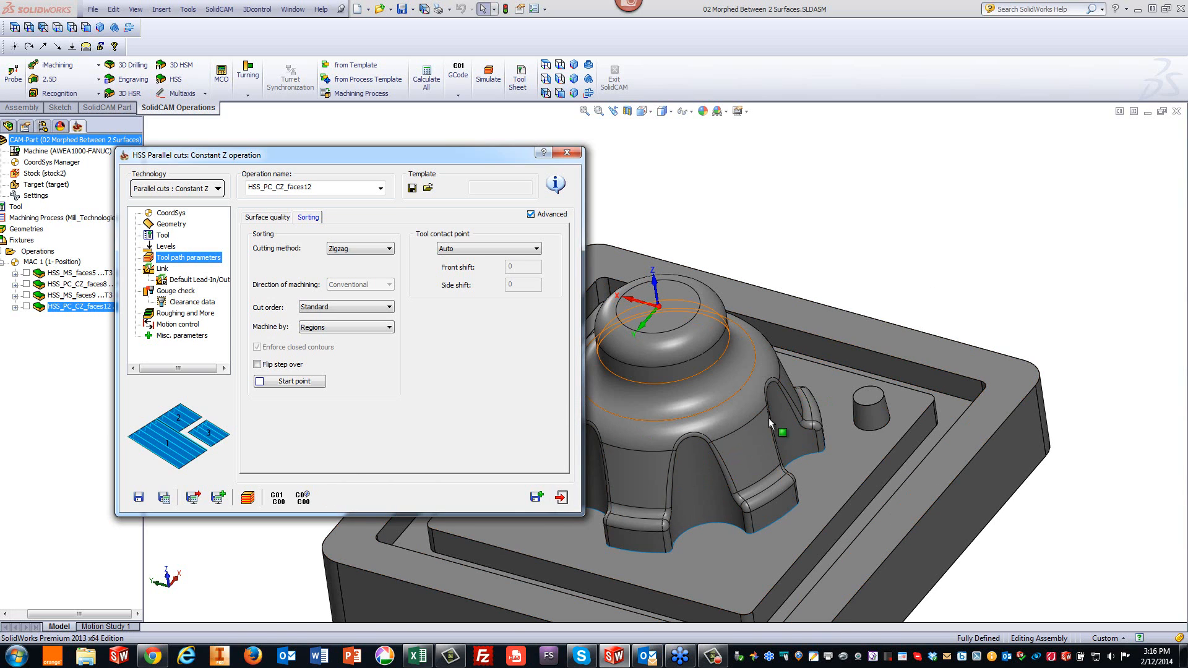
- Save and calculate the operation, then start playing its toolpath simulation
left_click(165, 497)
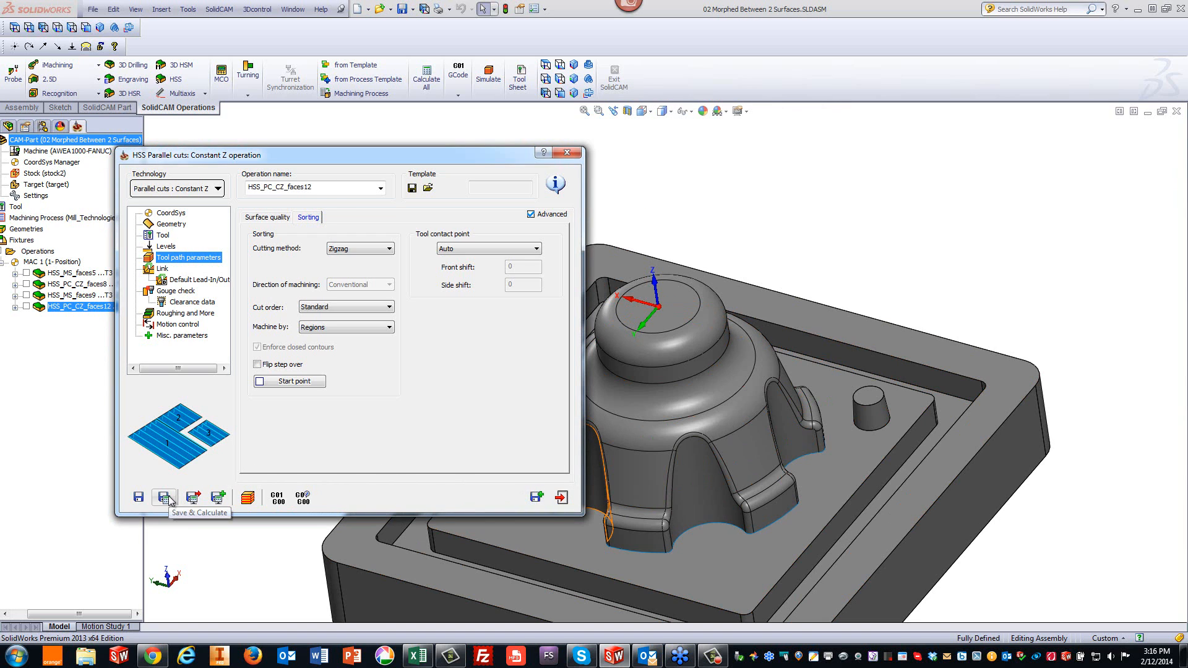
left_click(247, 498)
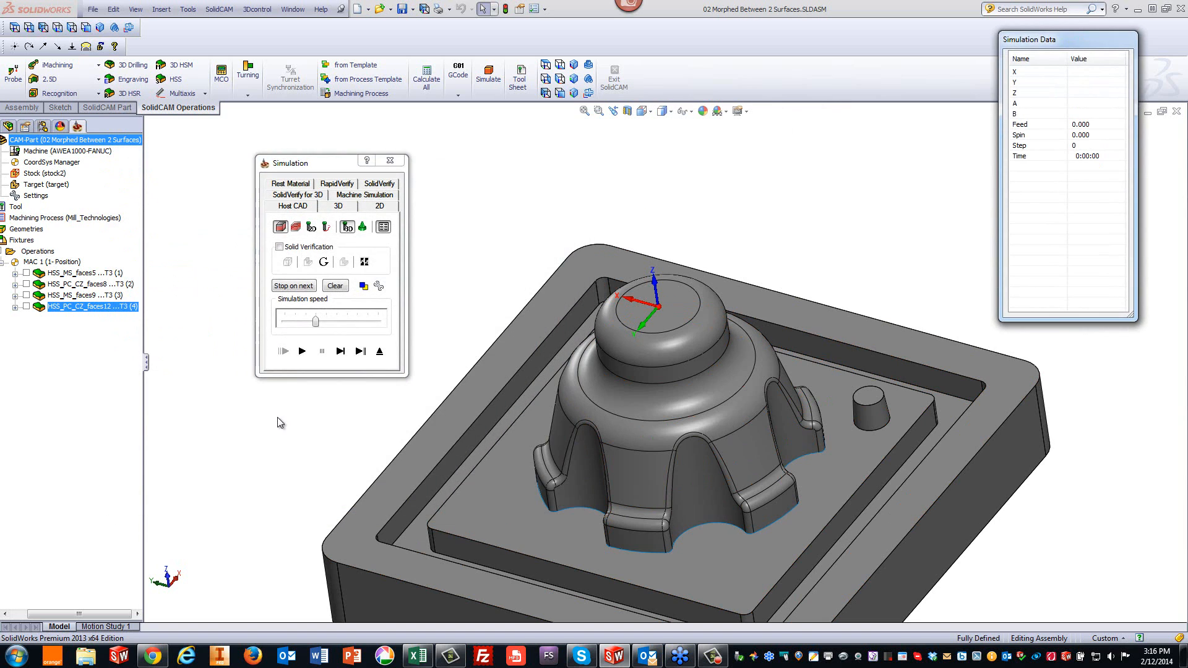
left_click(301, 353)
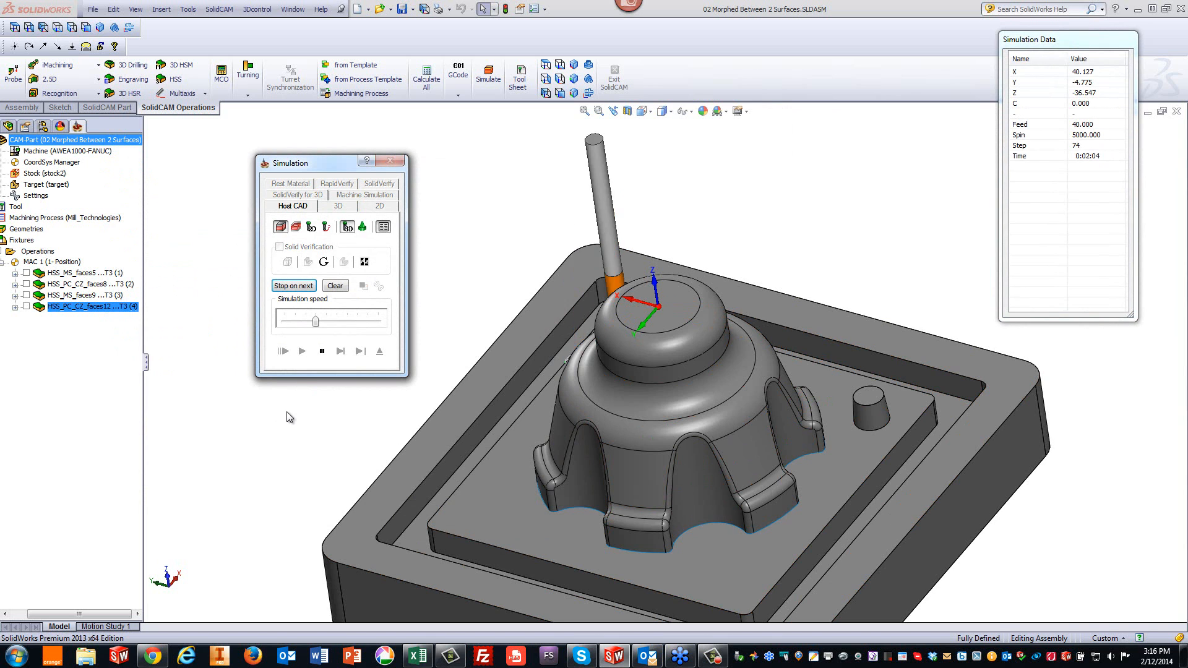
- Watch the region-ordered toolpath from several angles at higher simulation speed, then close the simulation
middle_click_drag(833, 209, 813, 492)
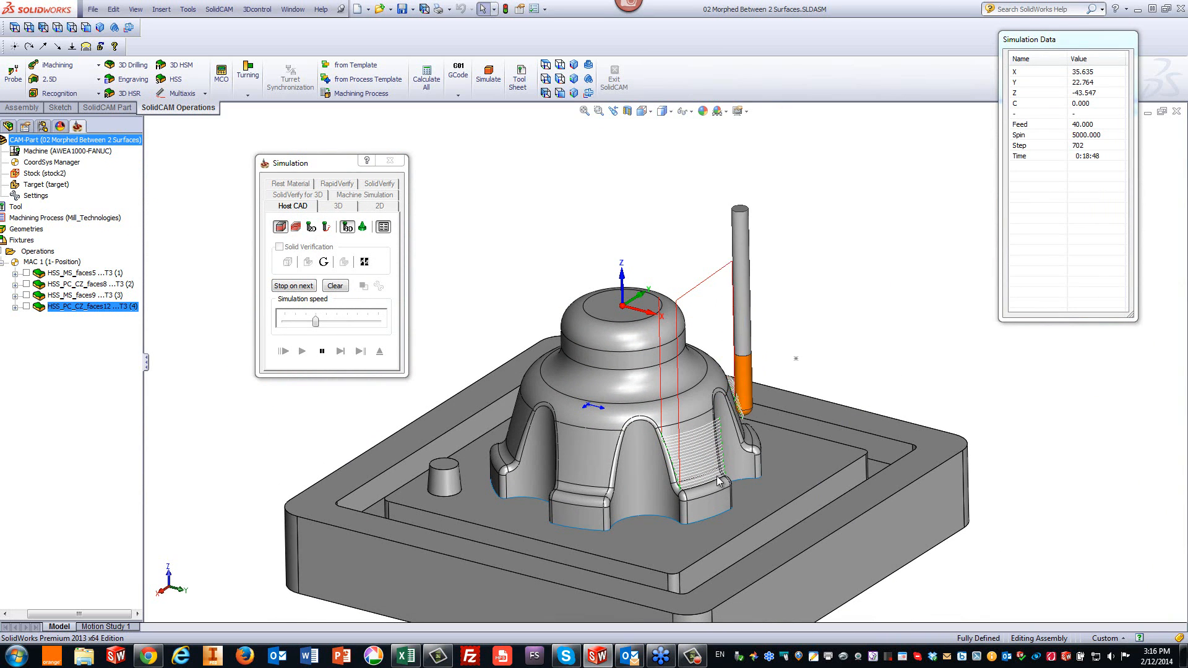
middle_click_drag(889, 381, 804, 428)
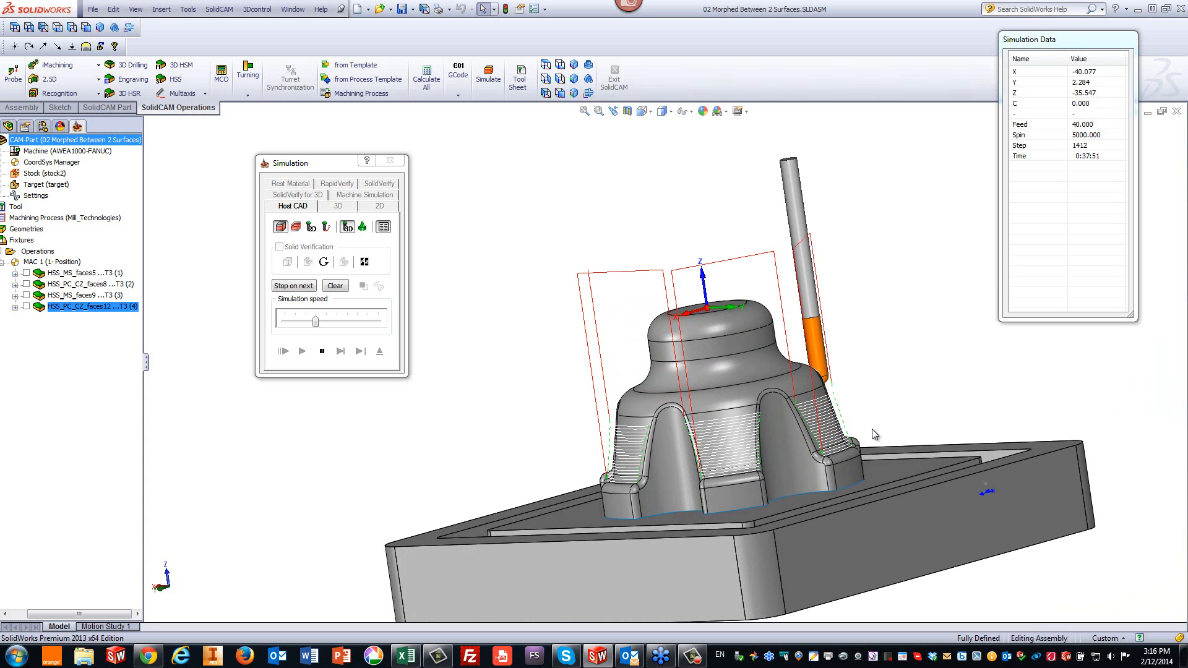
middle_click_drag(750, 439, 469, 399)
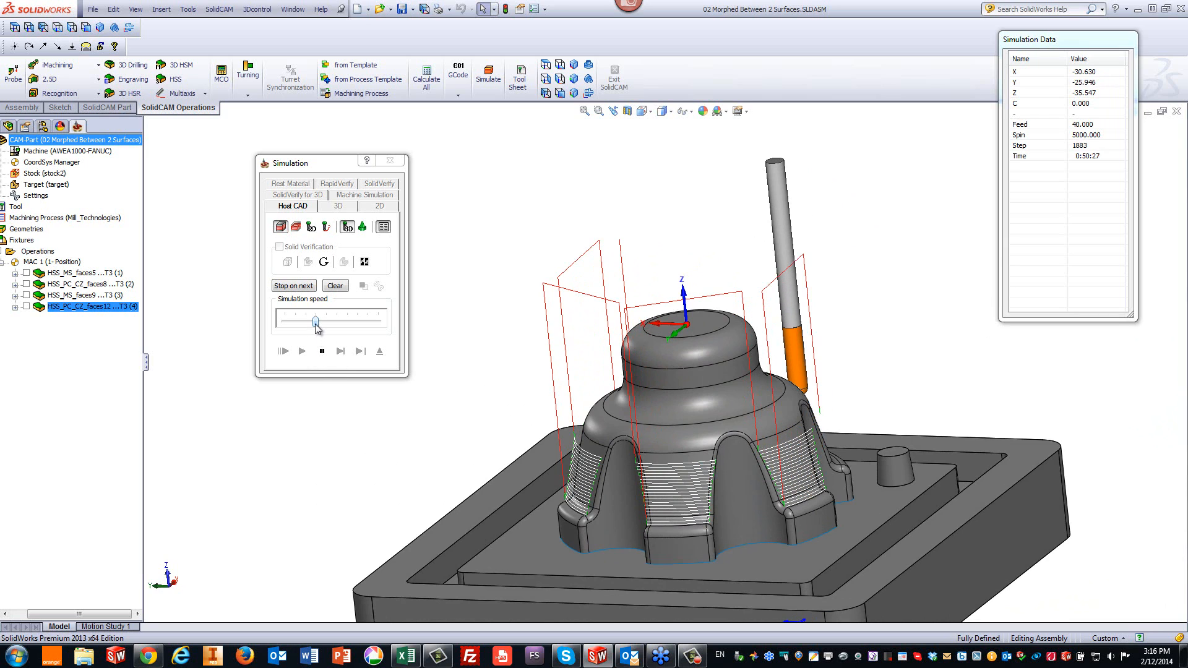
left_click_drag(316, 322, 357, 322)
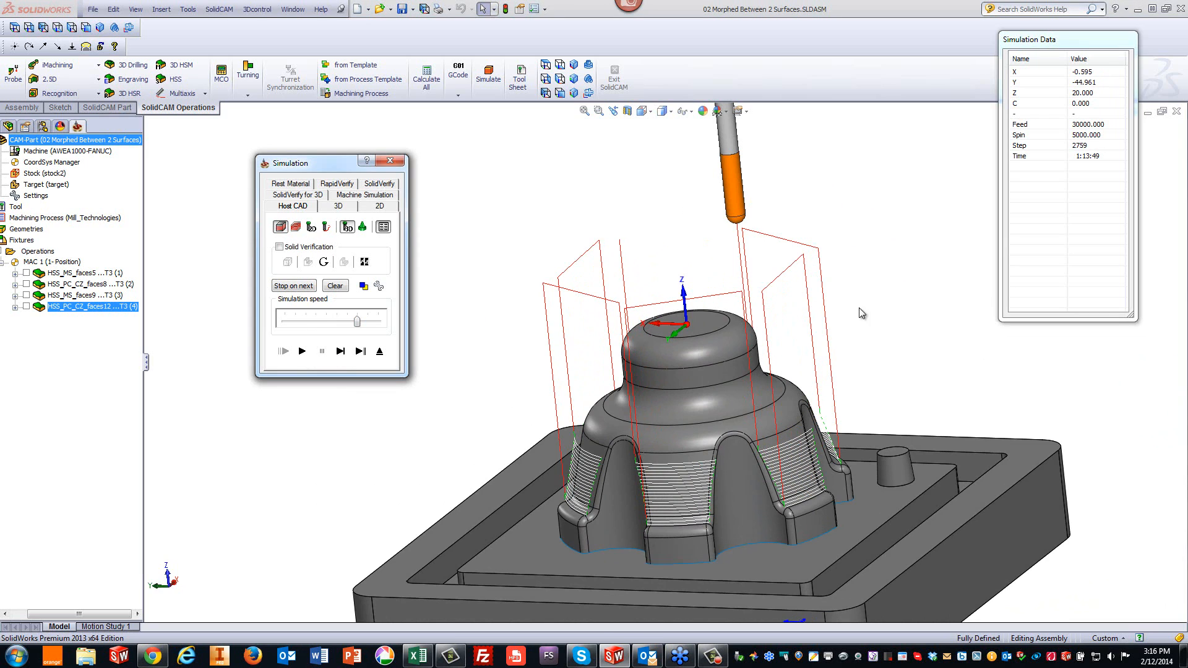
left_click(906, 286)
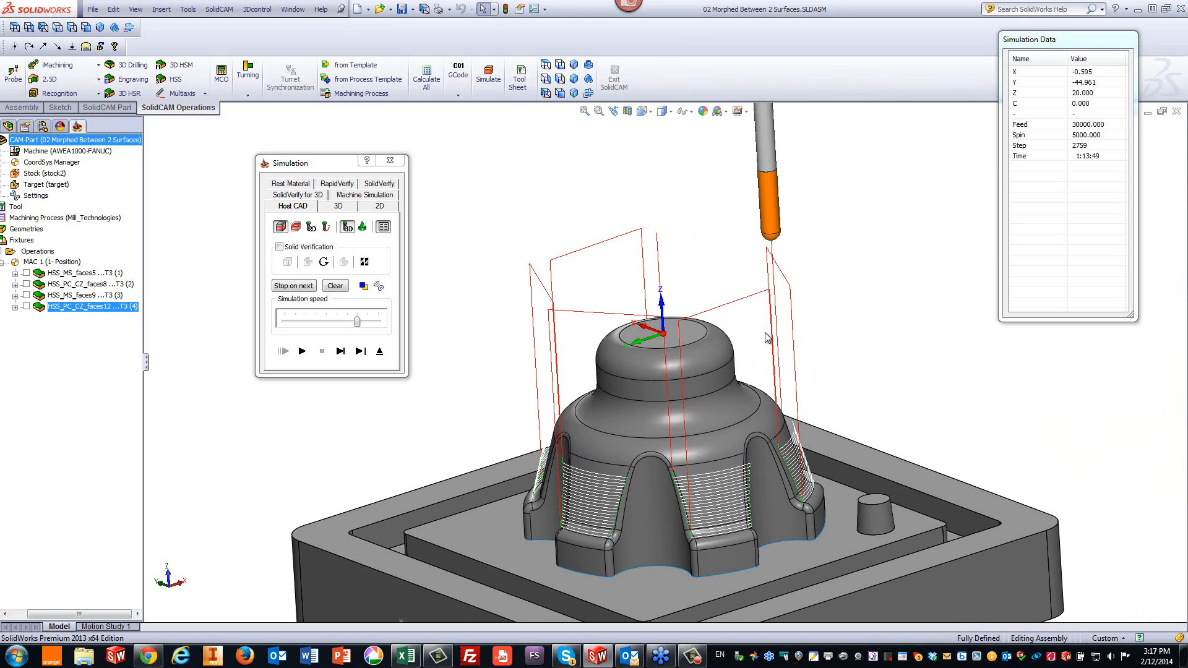
left_click(380, 350)
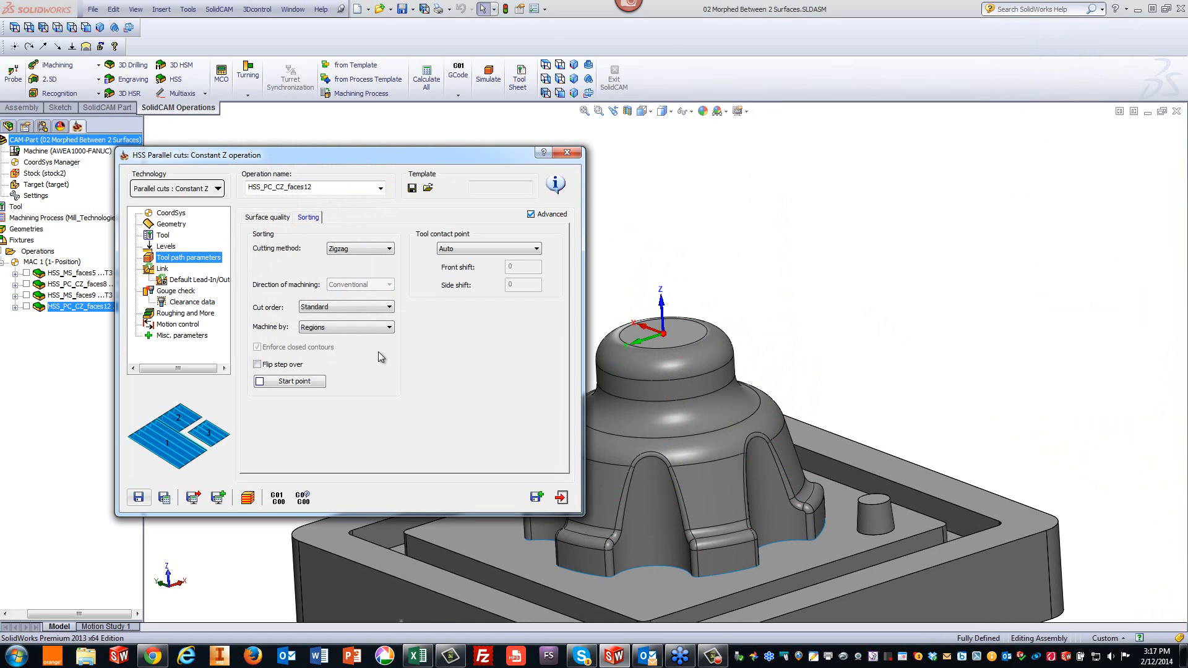
- Set the Constant Z operation's clearance area to a Cylinder parallel to Z with a radius of 50
left_click(166, 247)
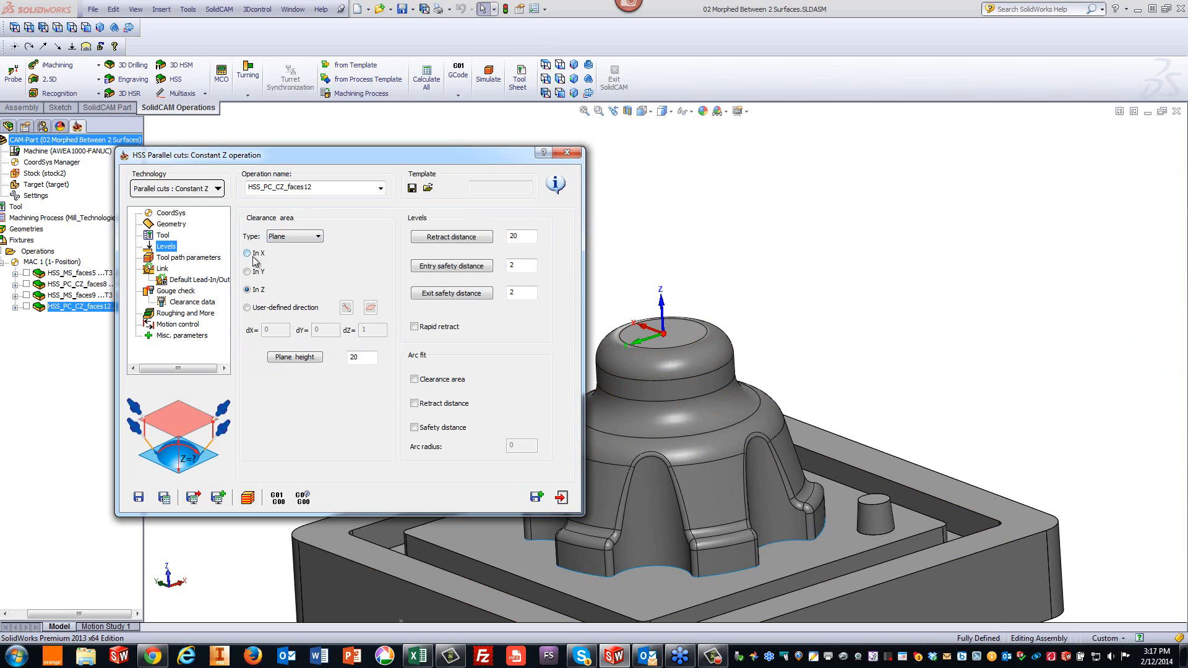
left_click(306, 240)
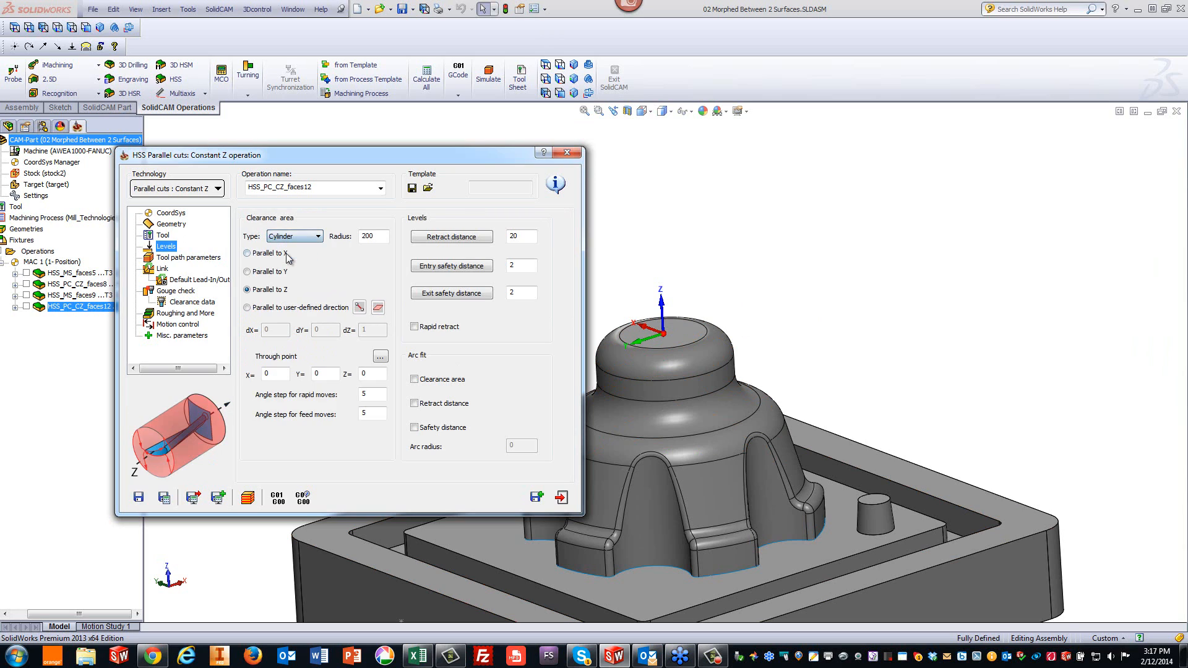
left_click(288, 256)
left_click(733, 572)
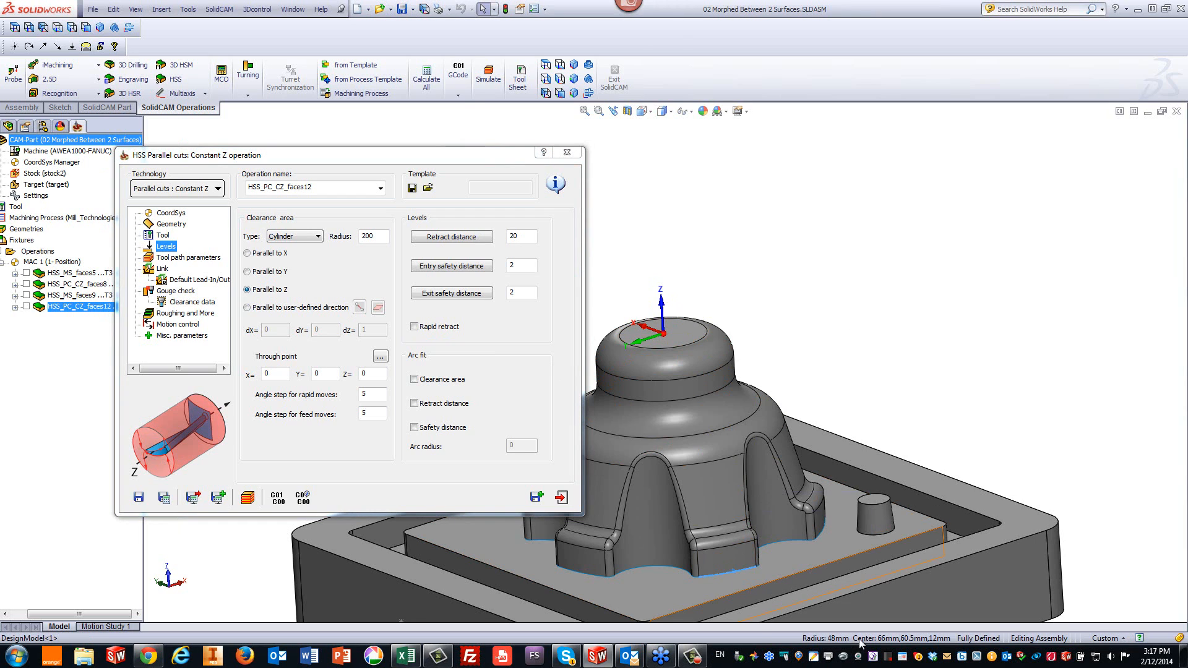
left_click(384, 236)
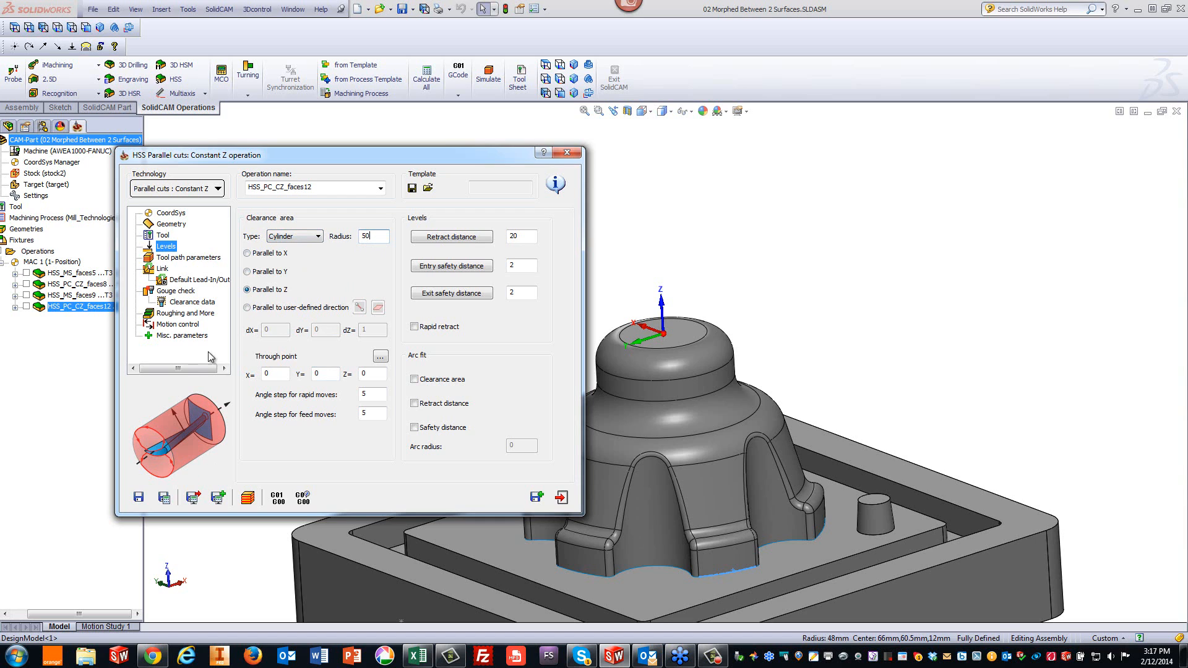
- Save and calculate the operation, then play its toolpath in the simulation
left_click(165, 498)
left_click(248, 497)
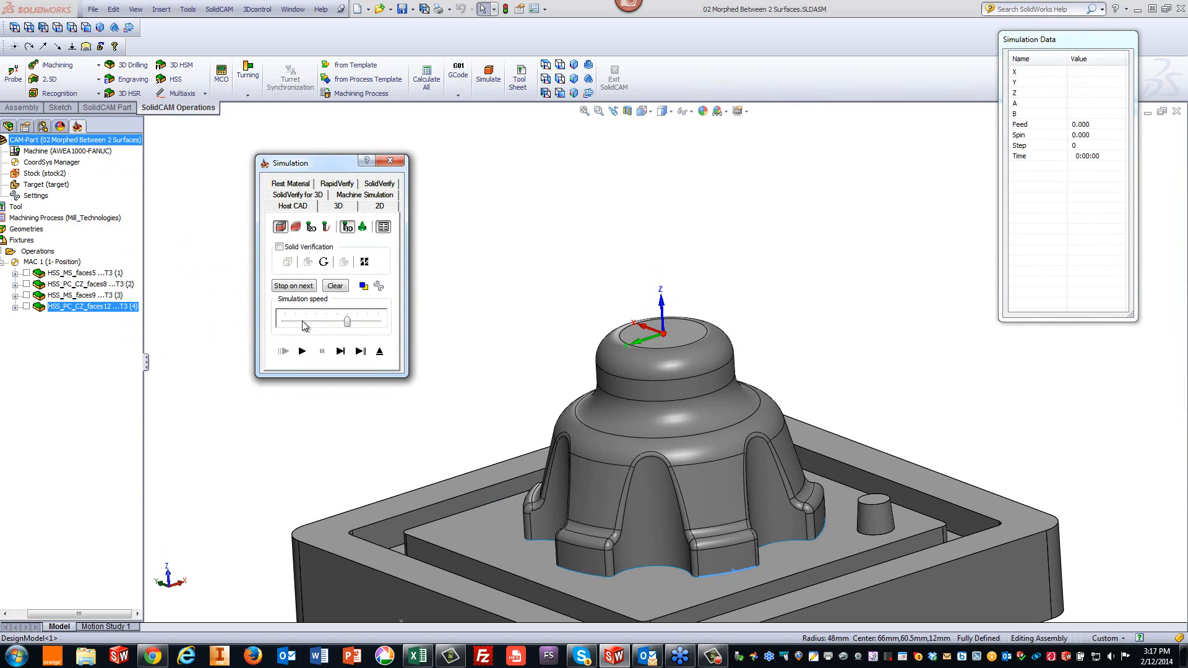
left_click(300, 352)
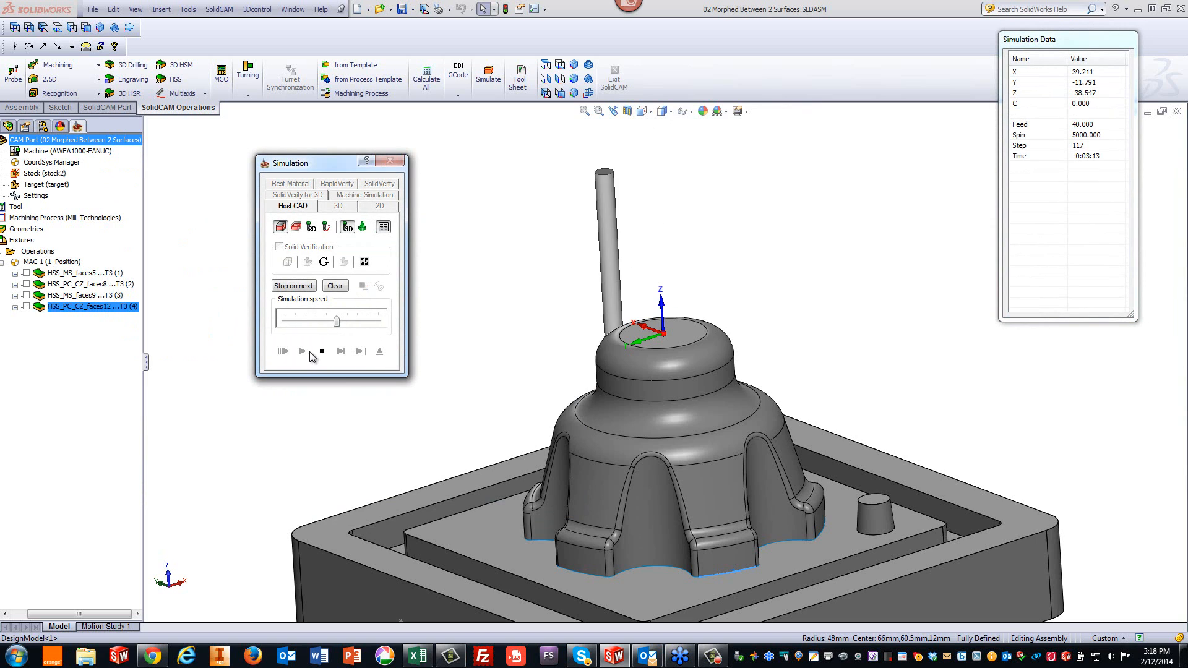
- Watch the cylindrical-clearance toolpath at maximum speed from top and isometric views, then close the simulation
left_click(786, 229)
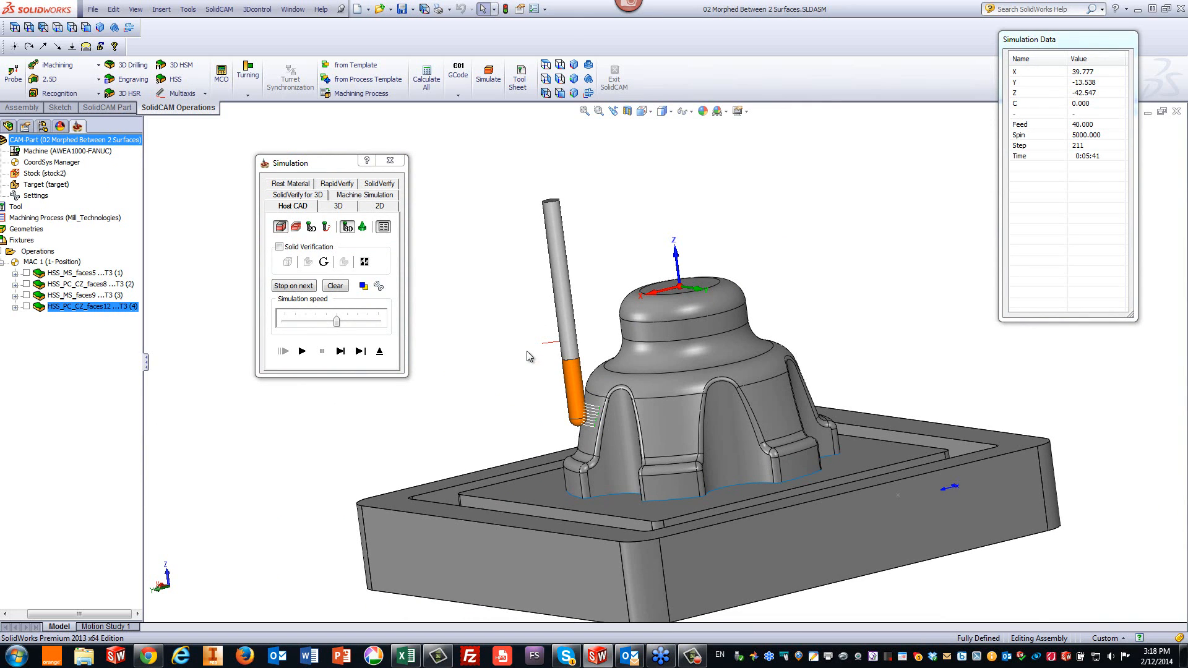
left_click(302, 351)
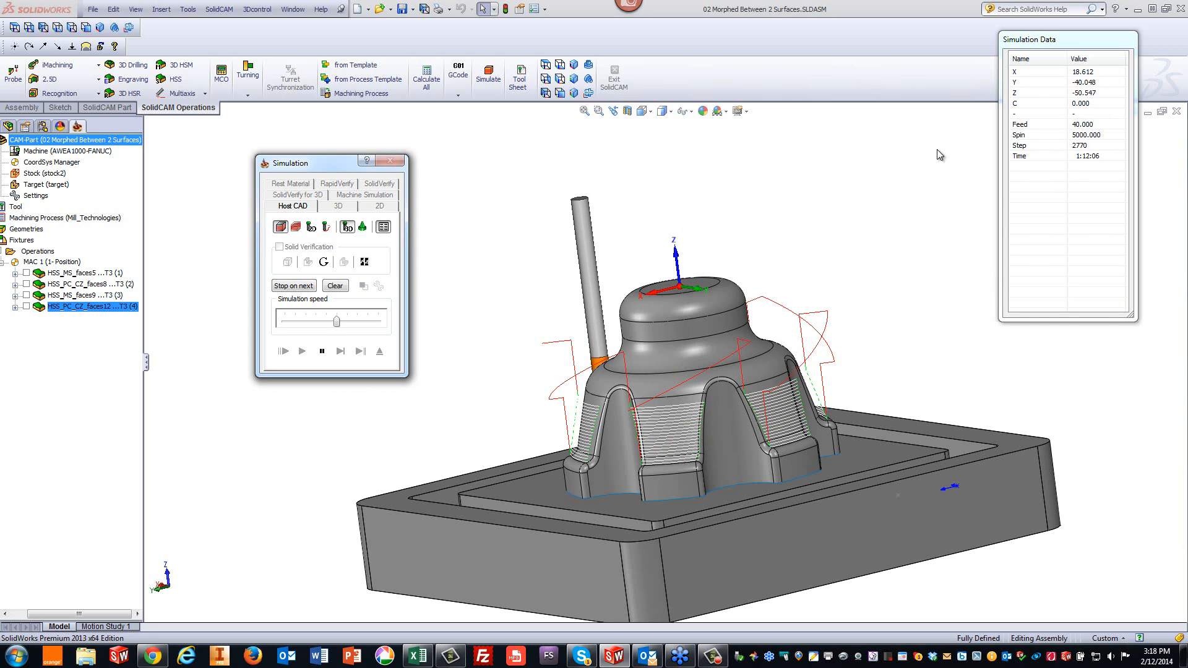
left_click_drag(337, 323, 470, 302)
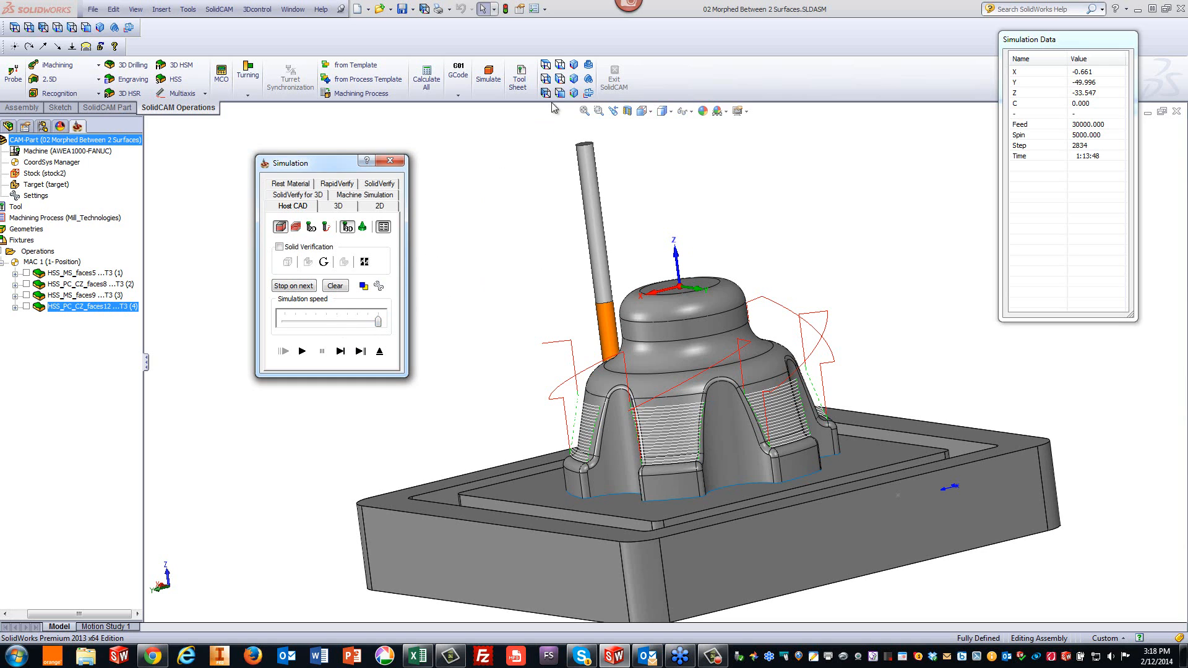
left_click(559, 65)
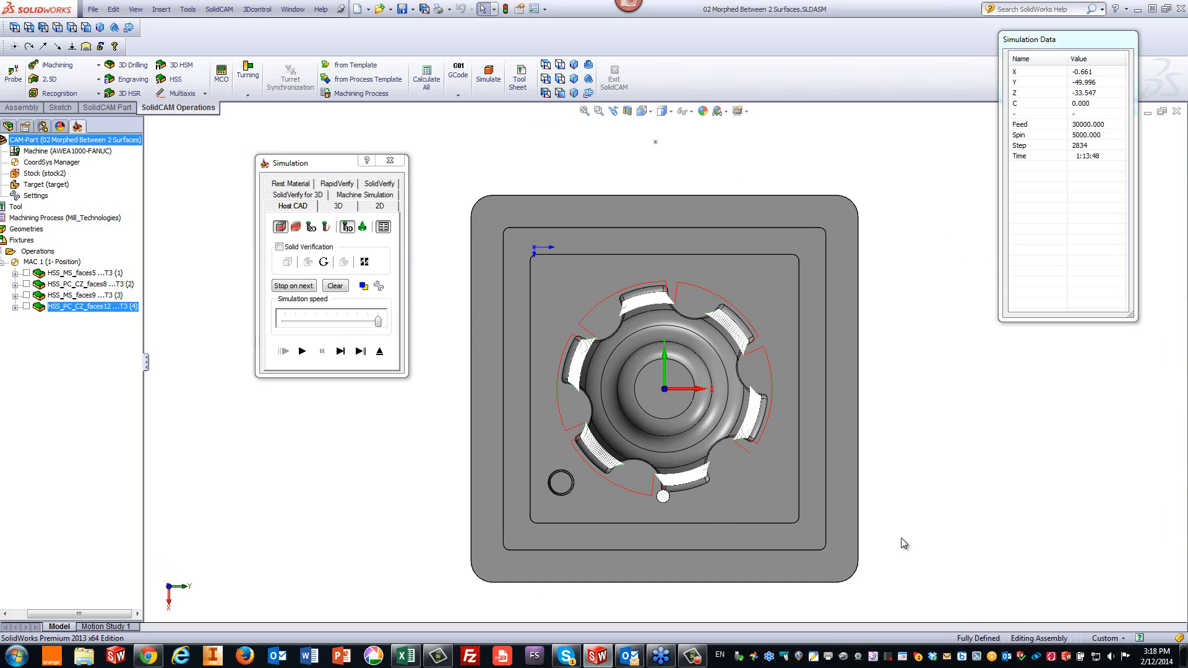
scroll(926, 455, "down", 2)
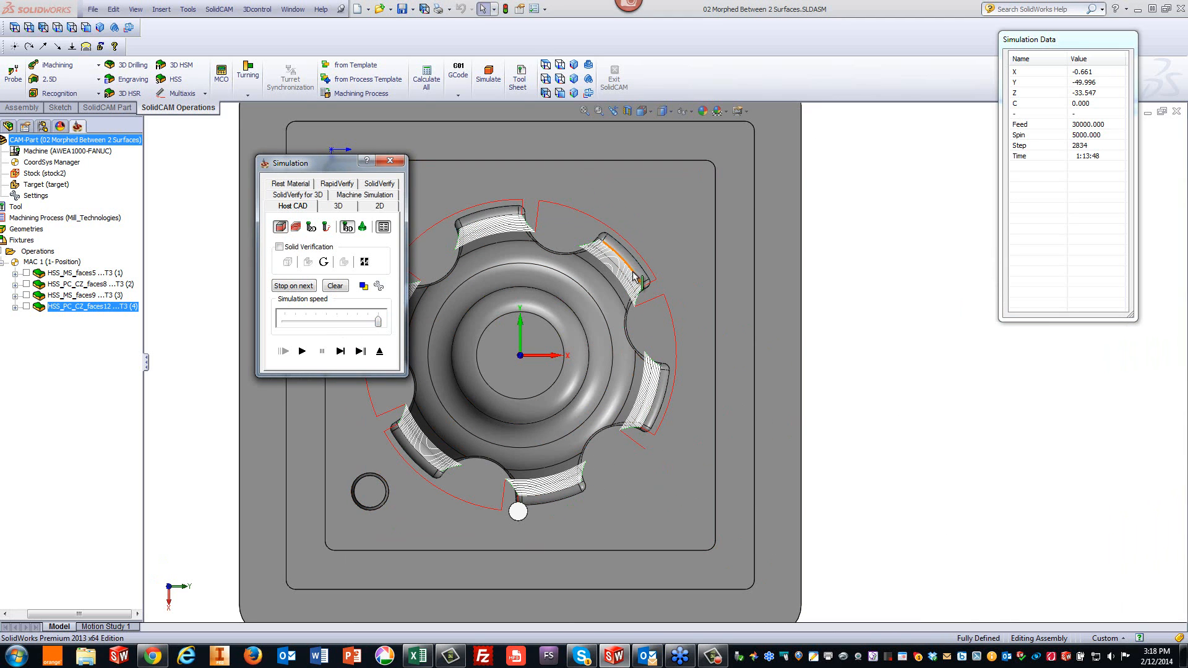
key("ctrl+7")
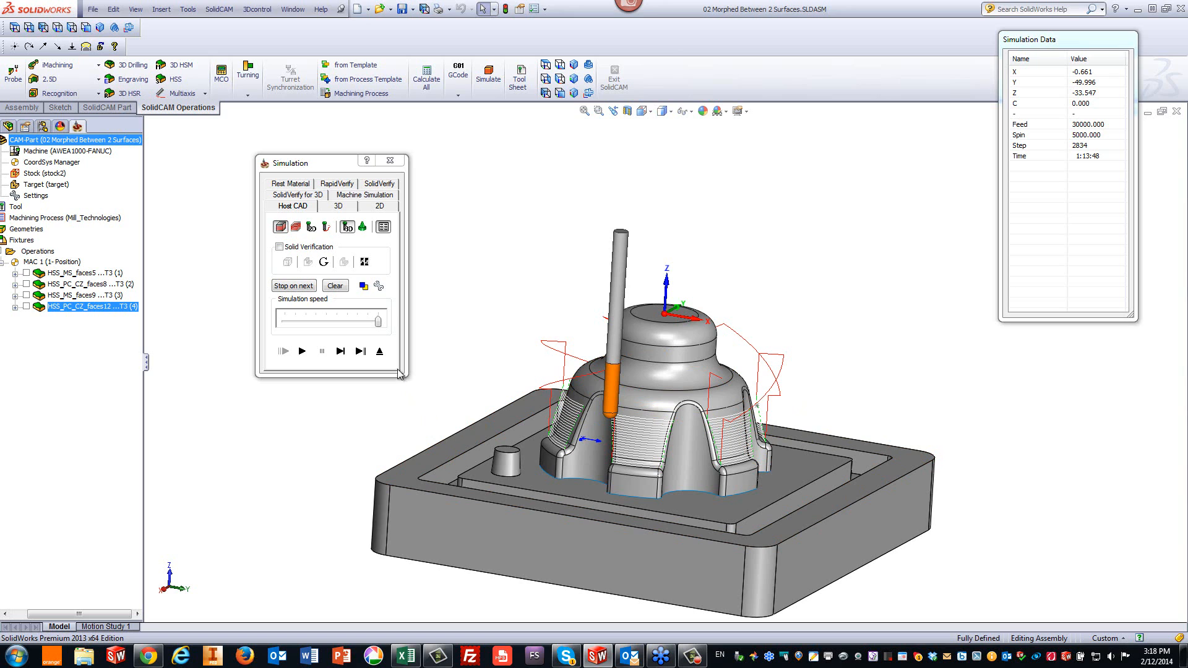
left_click(379, 351)
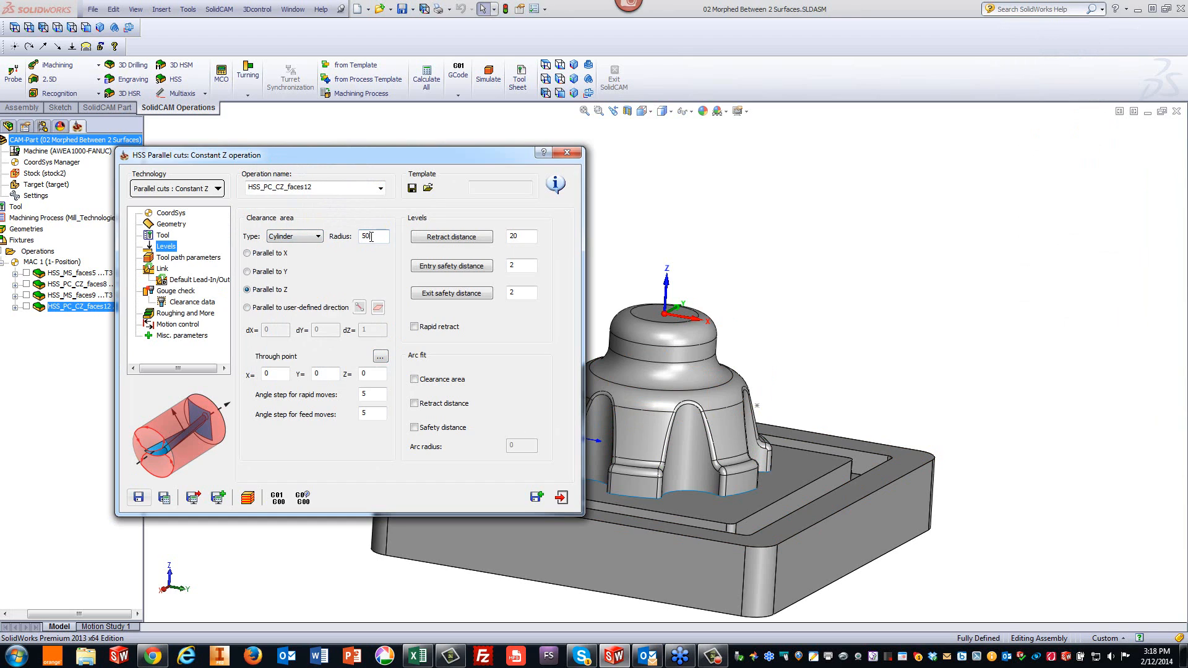
- Keep the Cylinder clearance type and set the retract distance to 5
left_click(313, 239)
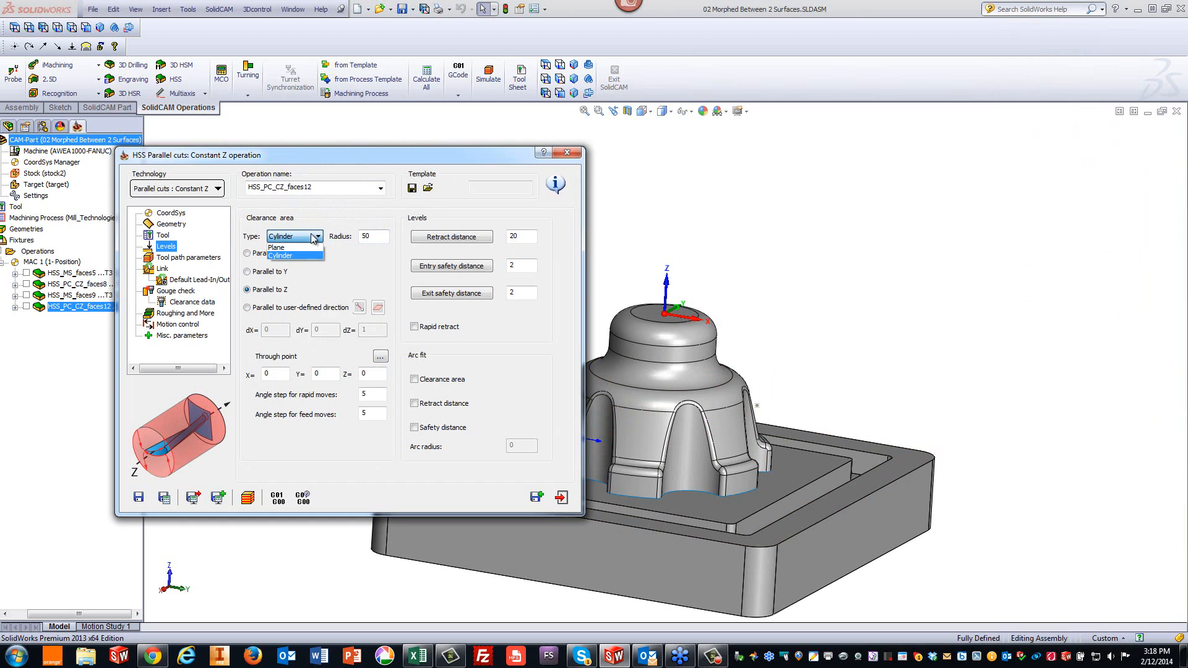
left_click(301, 250)
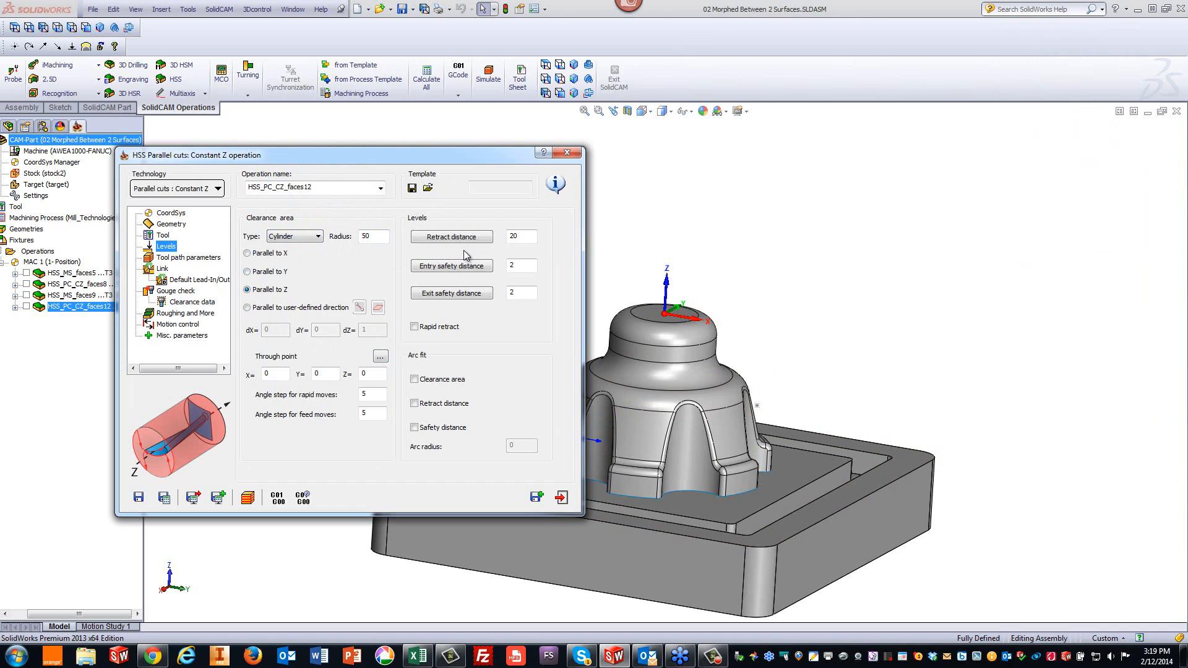
double_click(523, 233)
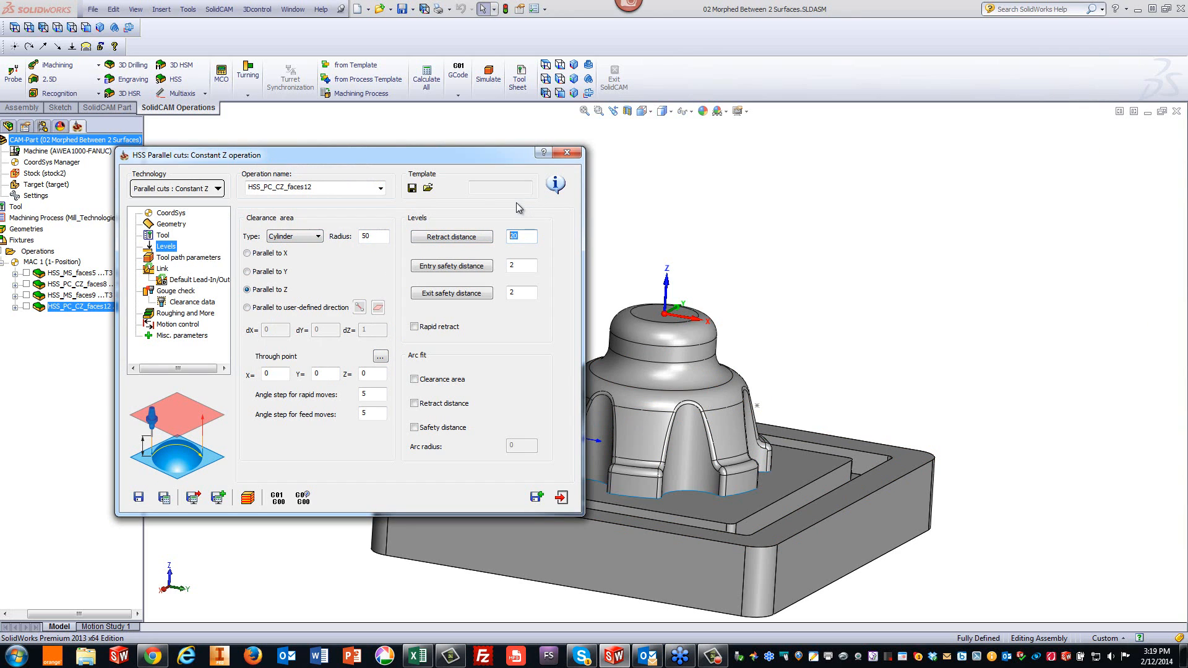
type("5")
- Save, calculate and simulate the operation again, then close the simulation and the operation dialog
left_click(164, 498)
left_click(247, 498)
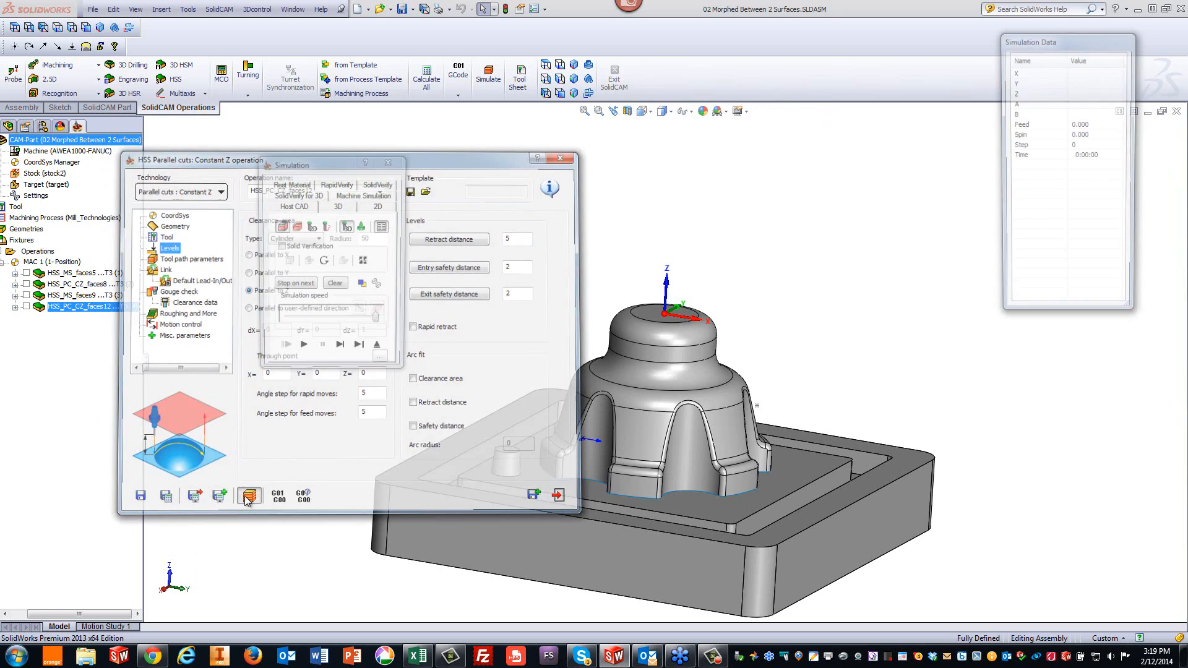
left_click(302, 351)
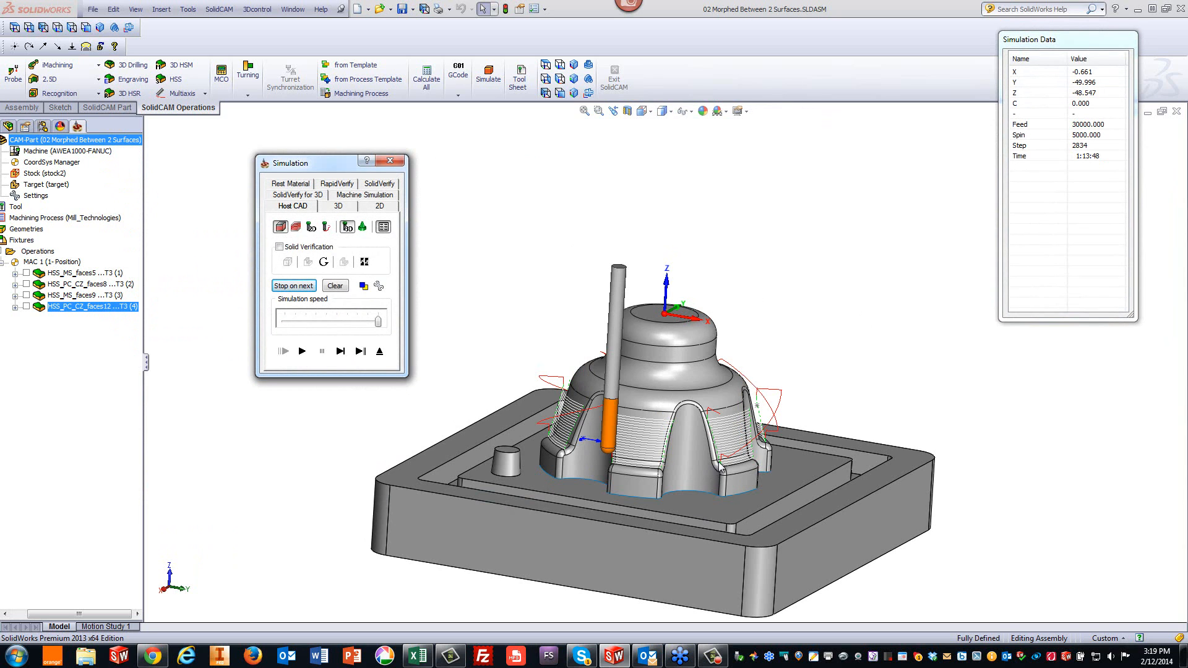
left_click(867, 396)
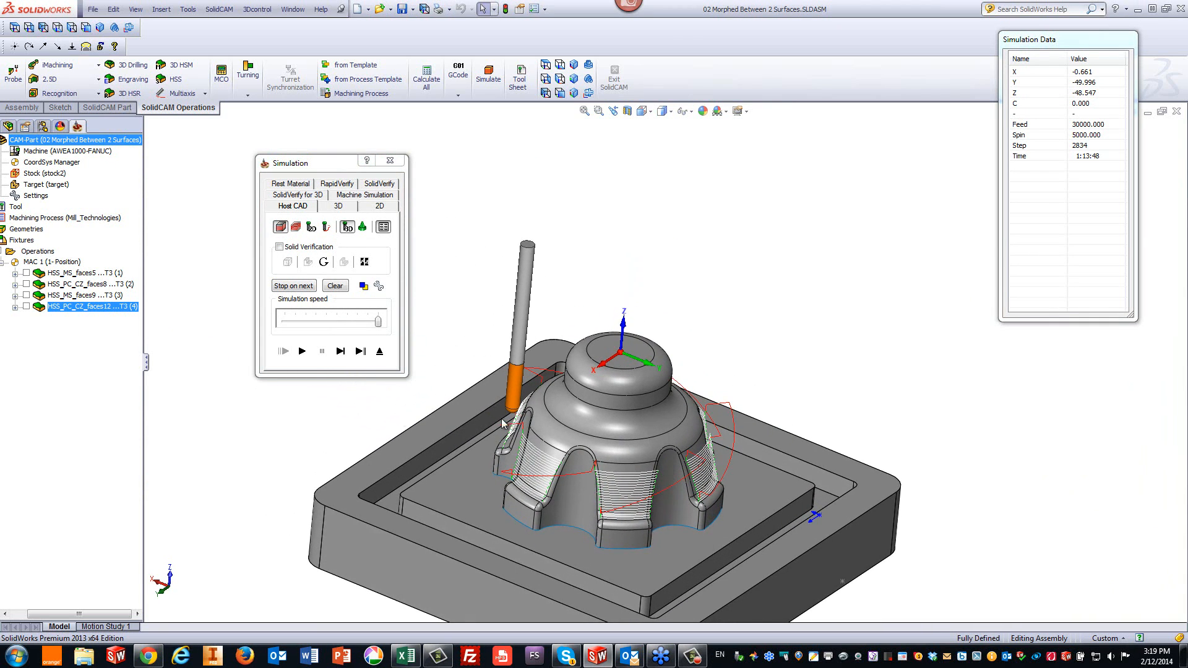
left_click(380, 351)
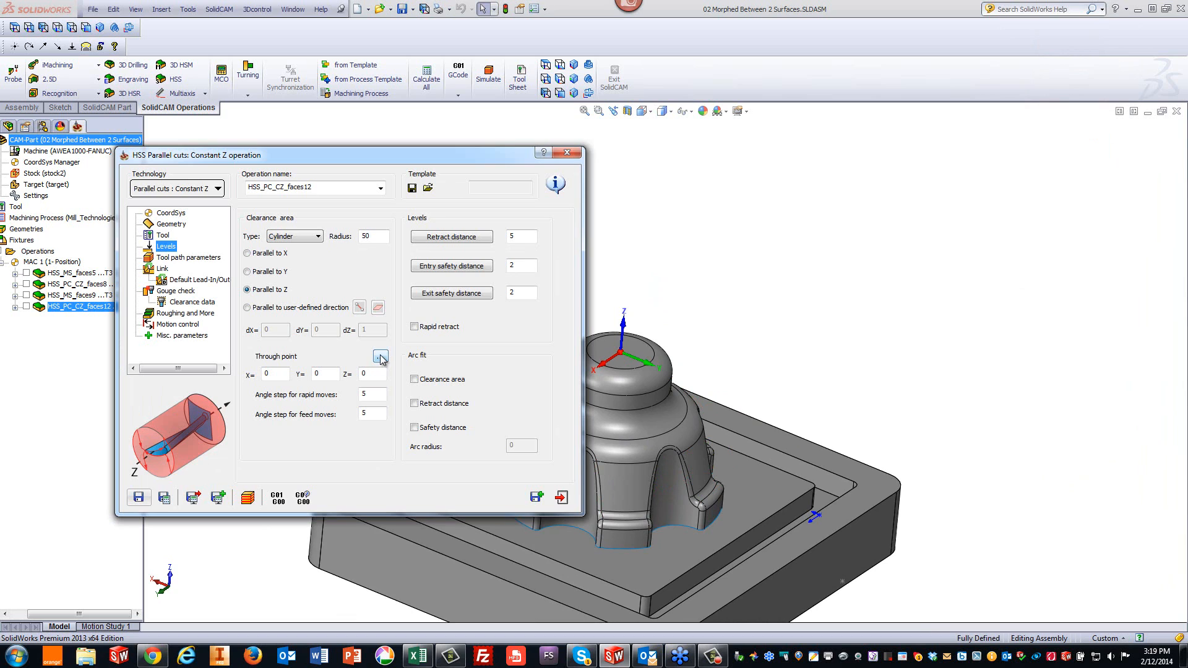
left_click(562, 497)
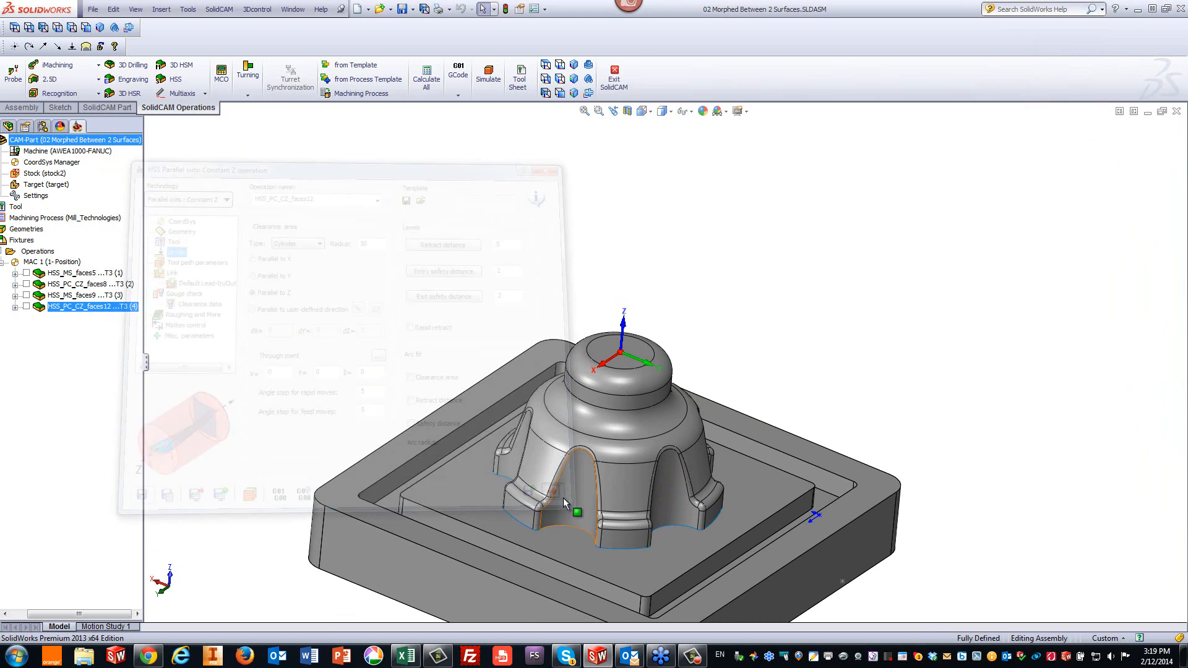
- Close the current part and open the CAM-Part 03 Gauge Machining.prz
left_click(1175, 113)
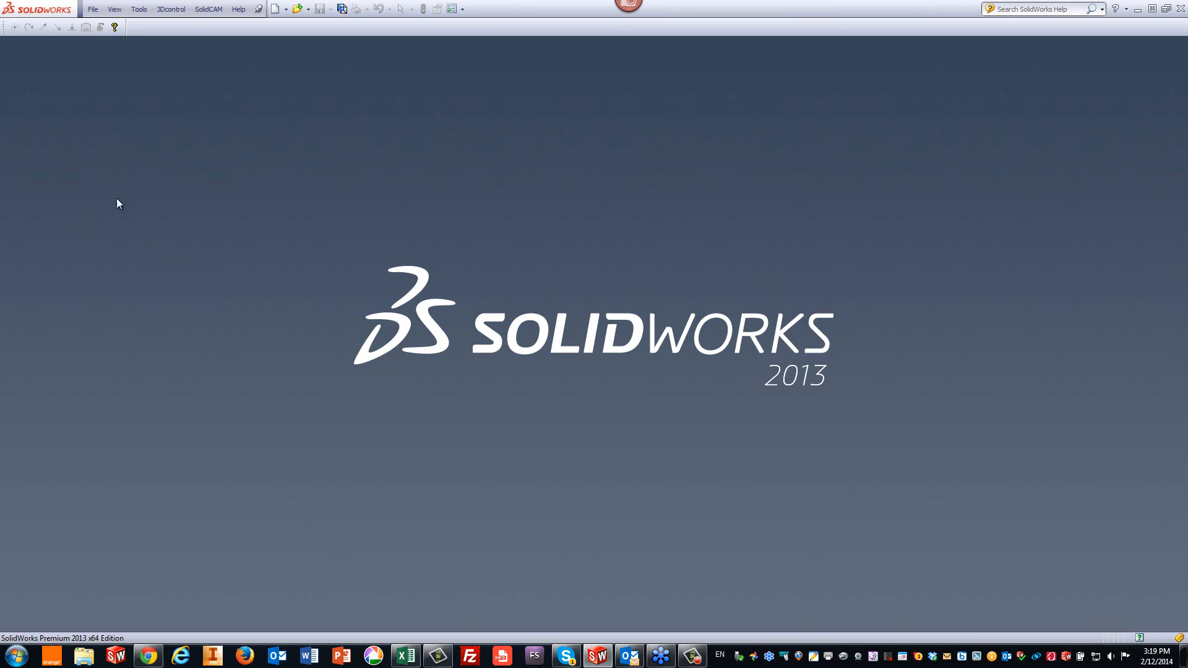
left_click(208, 10)
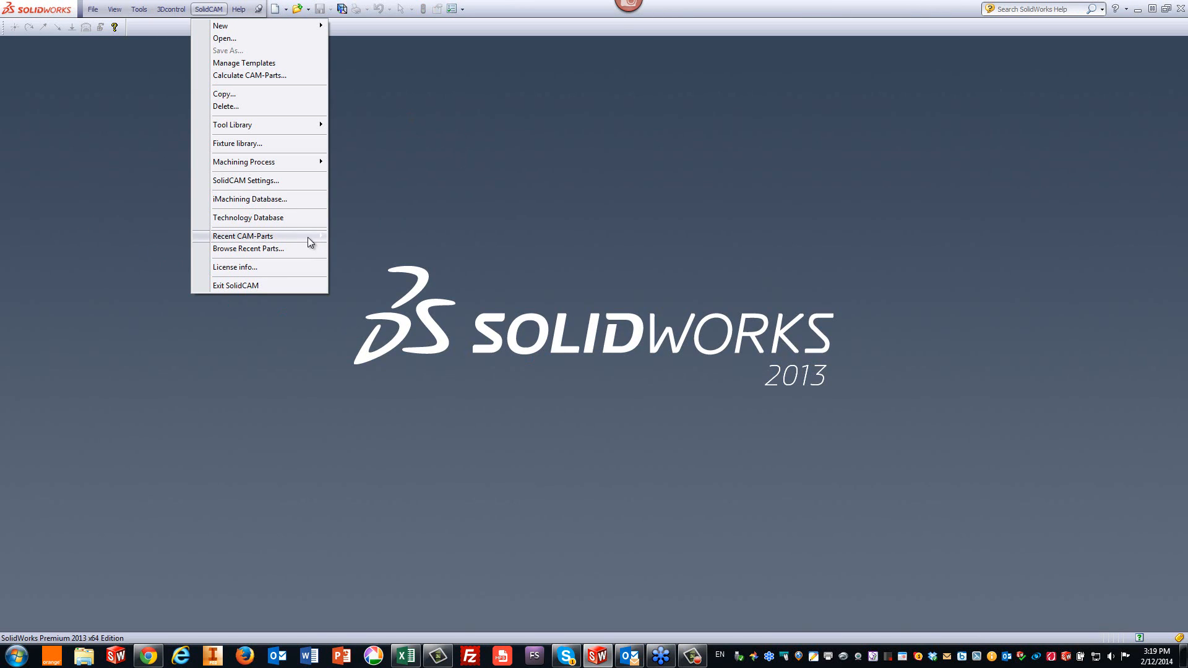
left_click(247, 39)
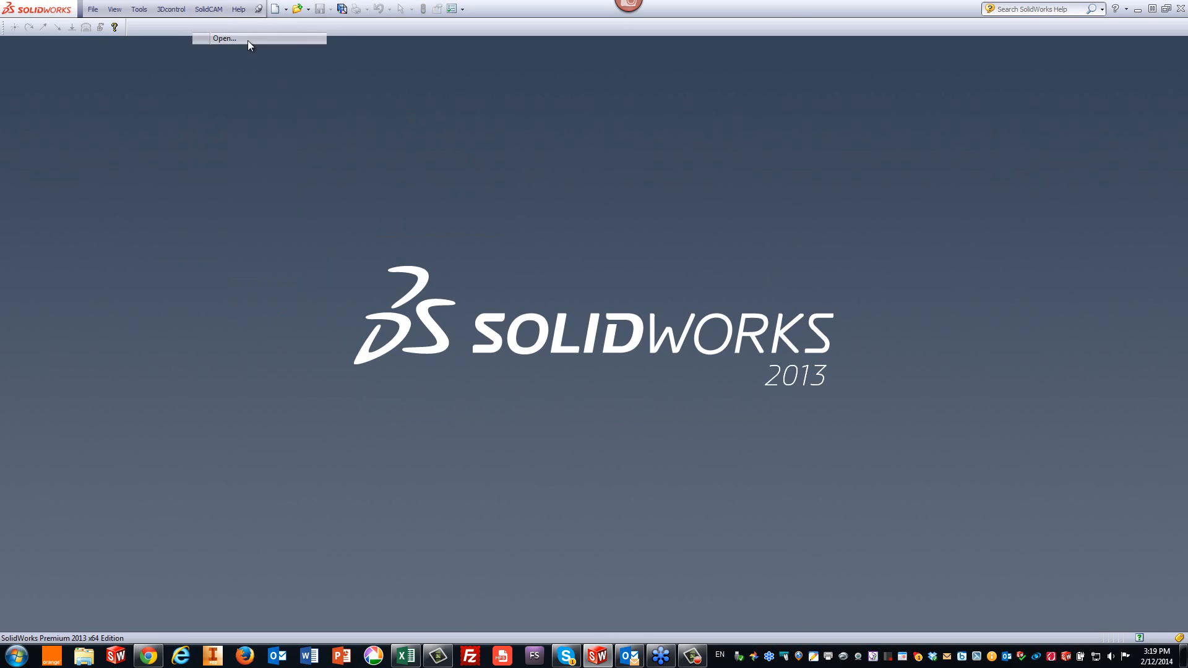
left_click(431, 281)
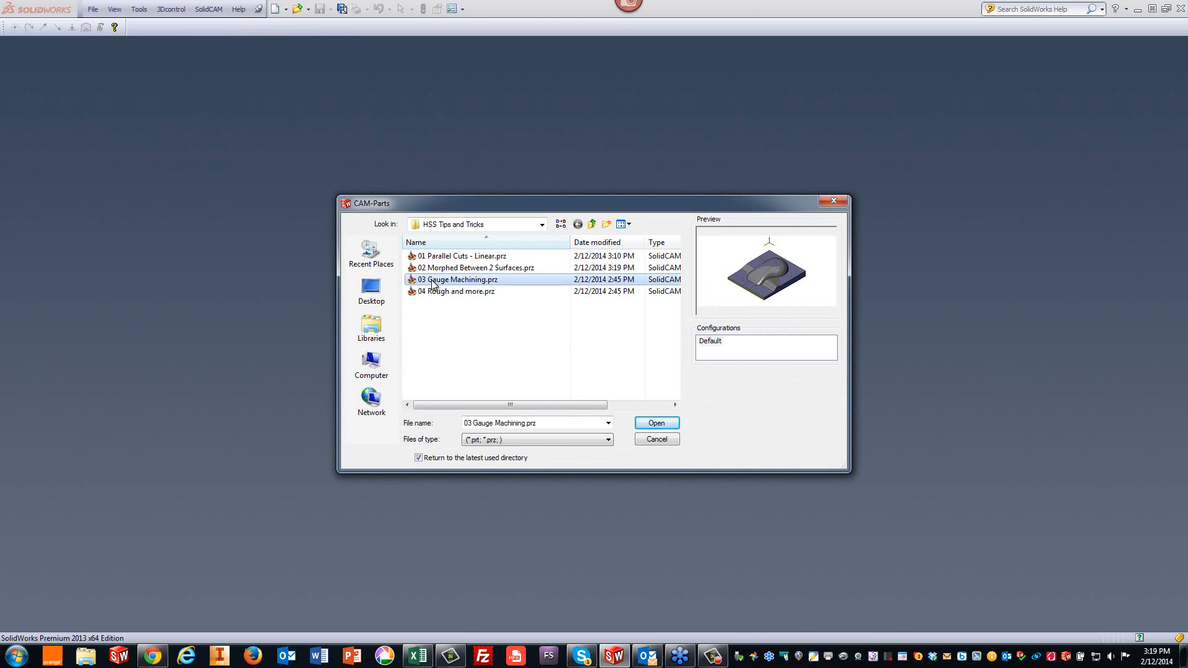
left_click(653, 425)
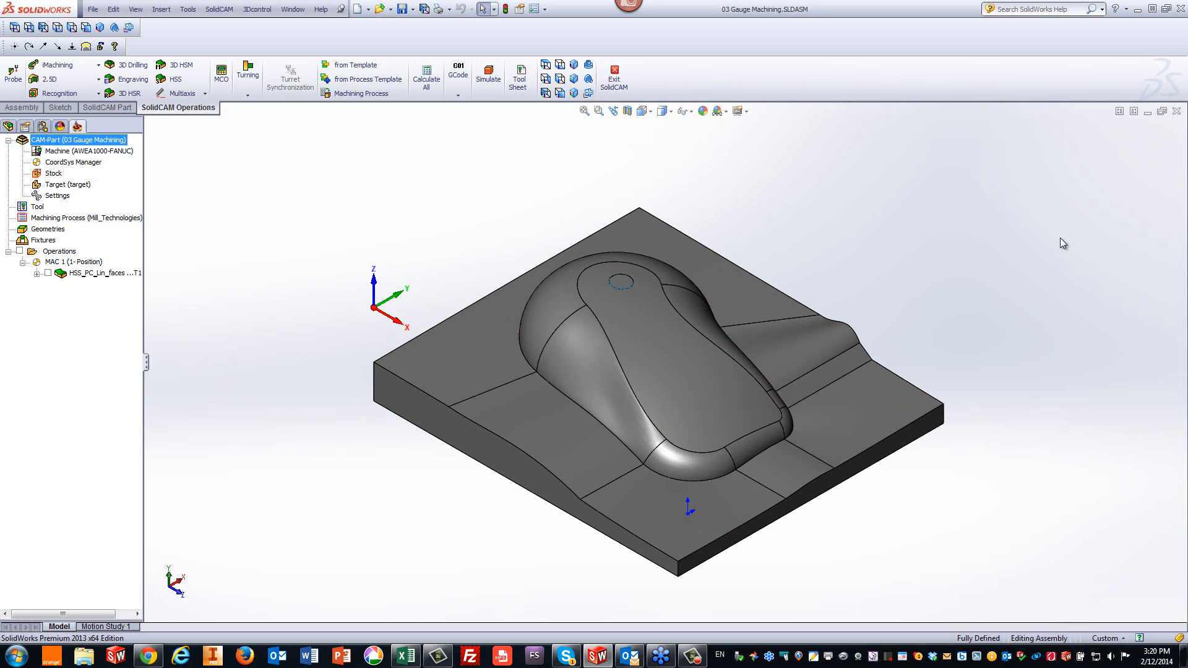
- Examine the gauge part's raised surfaces and boundary edges by selecting them
scroll(489, 347, "down", 3)
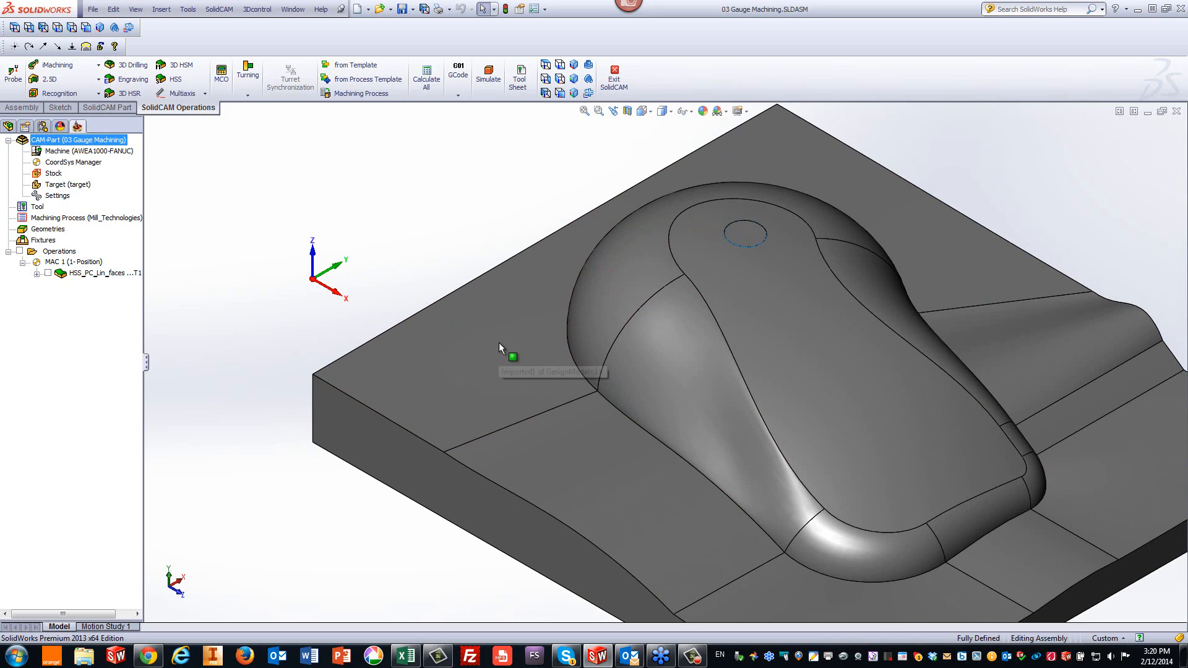
left_click(504, 336)
left_click(657, 276)
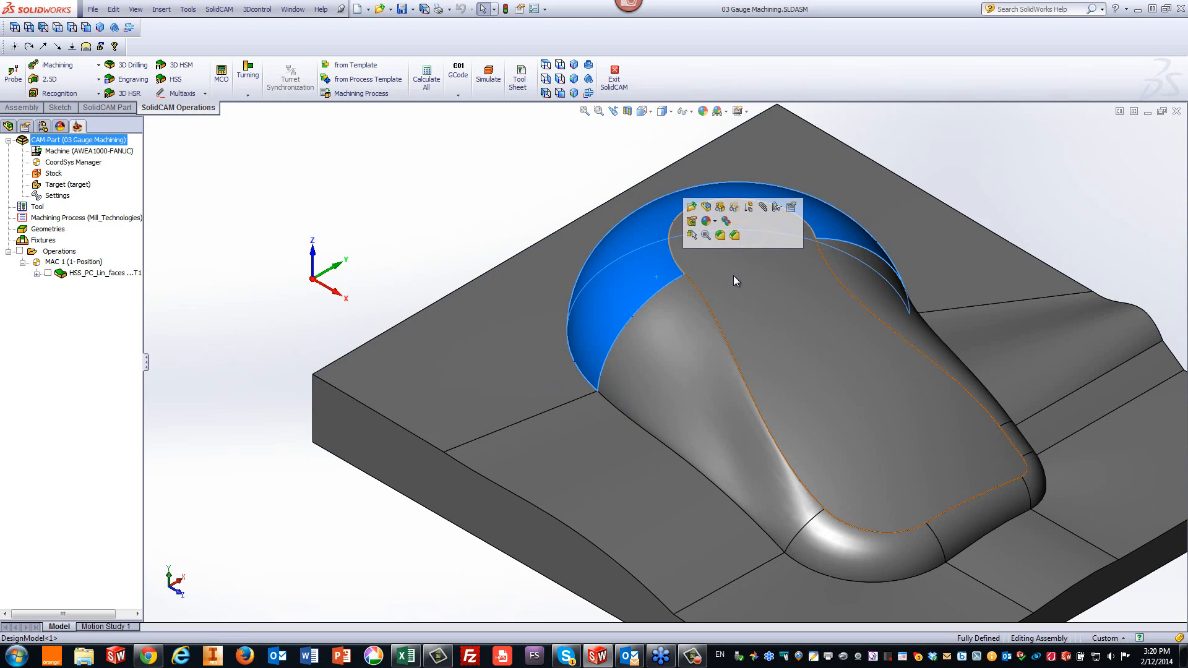
left_click(734, 277)
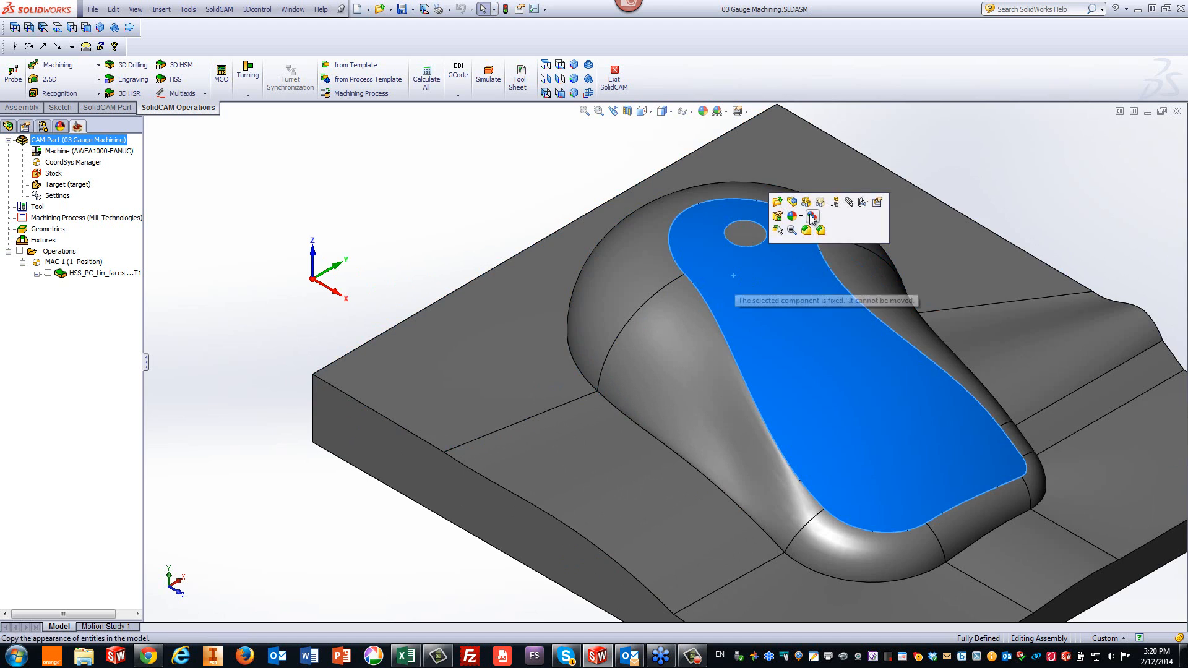
left_click(1005, 167)
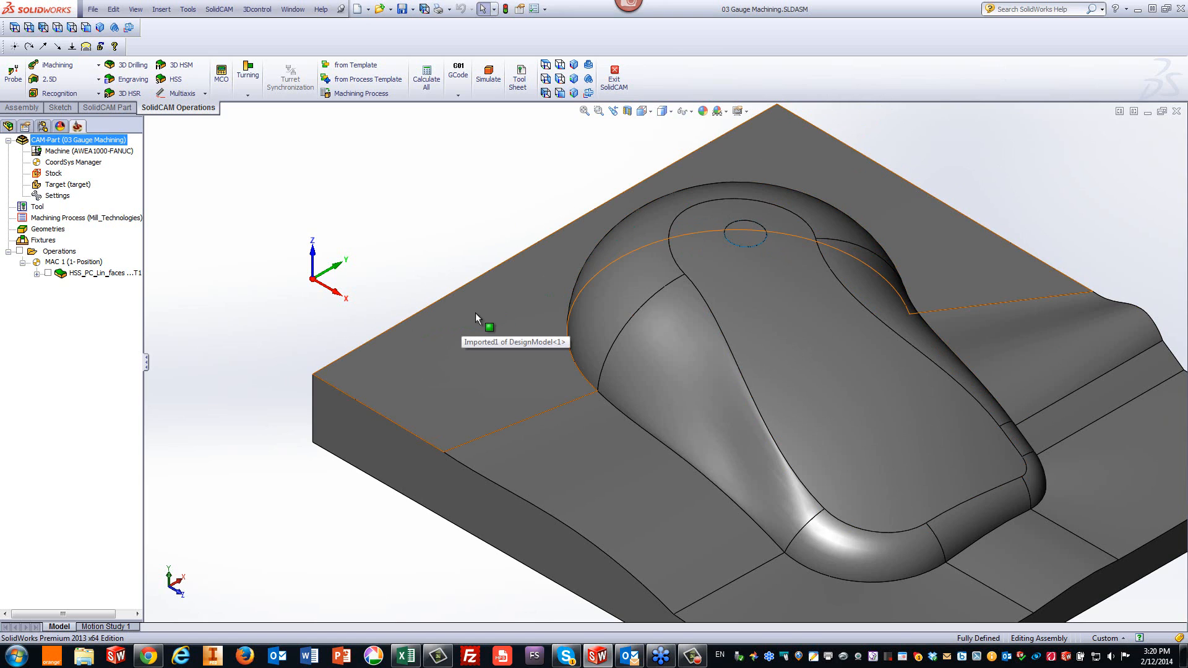
left_click(565, 348)
left_click(471, 220)
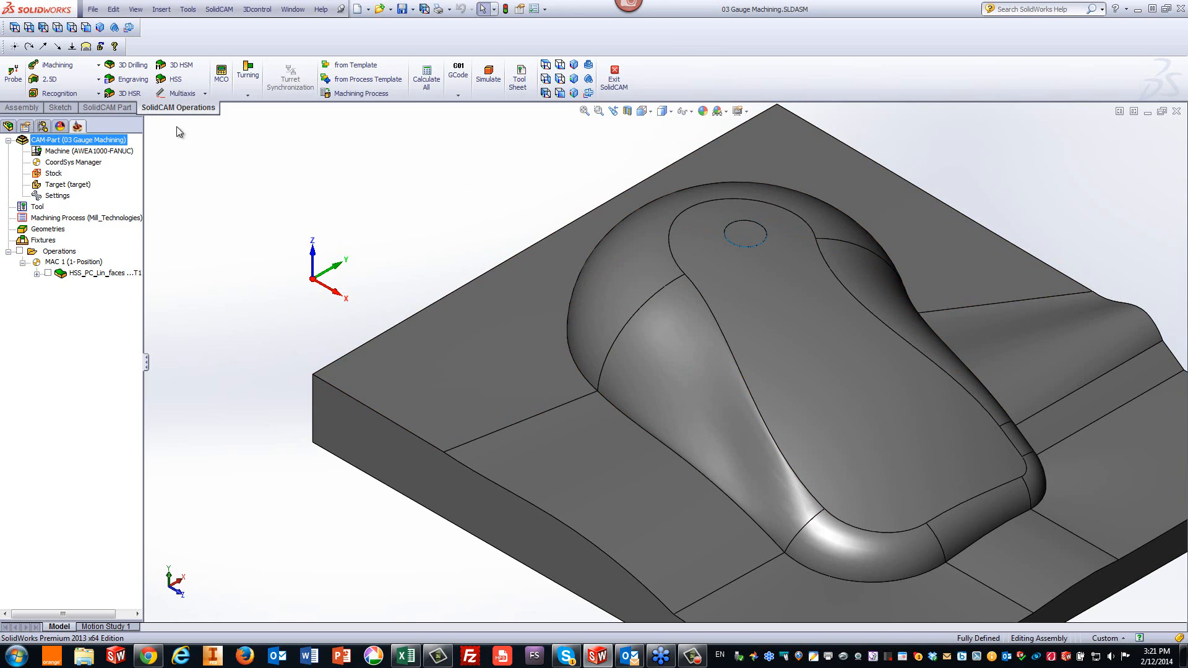
- Start a new HSS Parallel cuts Linear operation and define the part's bottom face as drive surface with its direction reversed
left_click(176, 81)
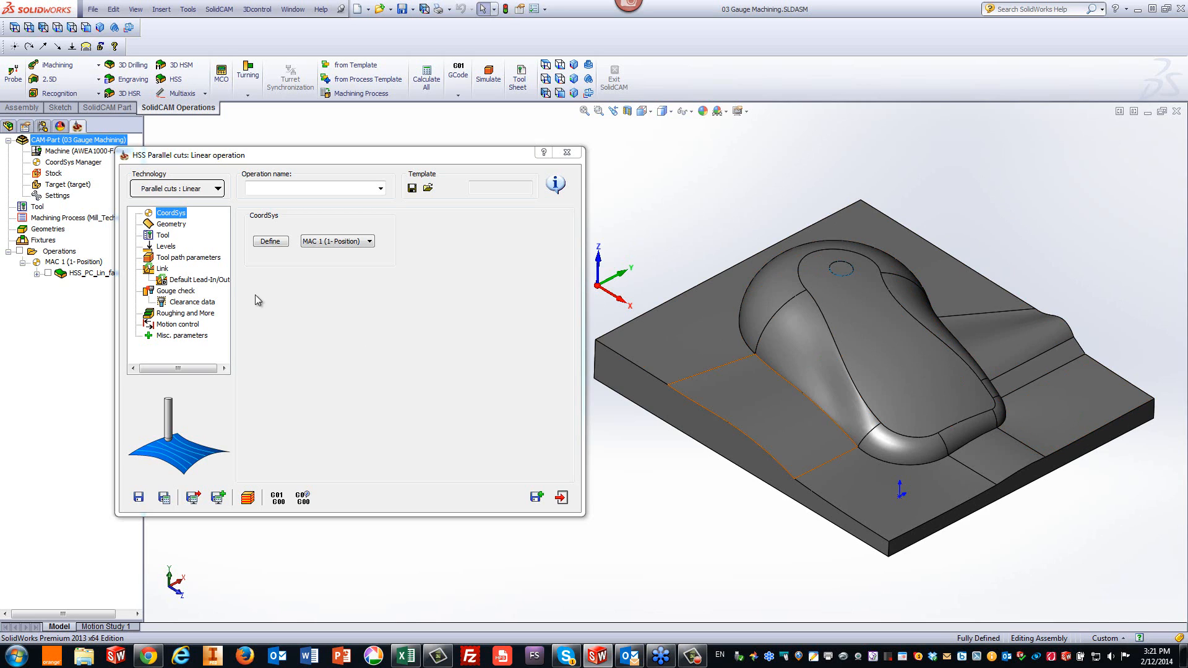
left_click(171, 224)
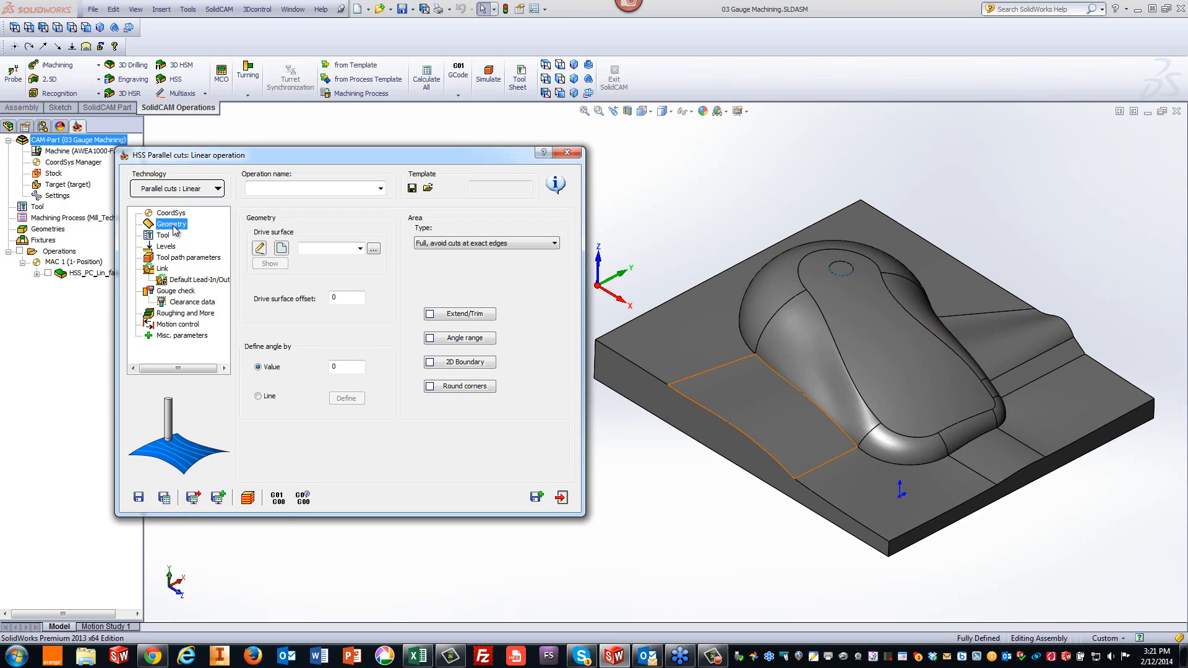
left_click(276, 251)
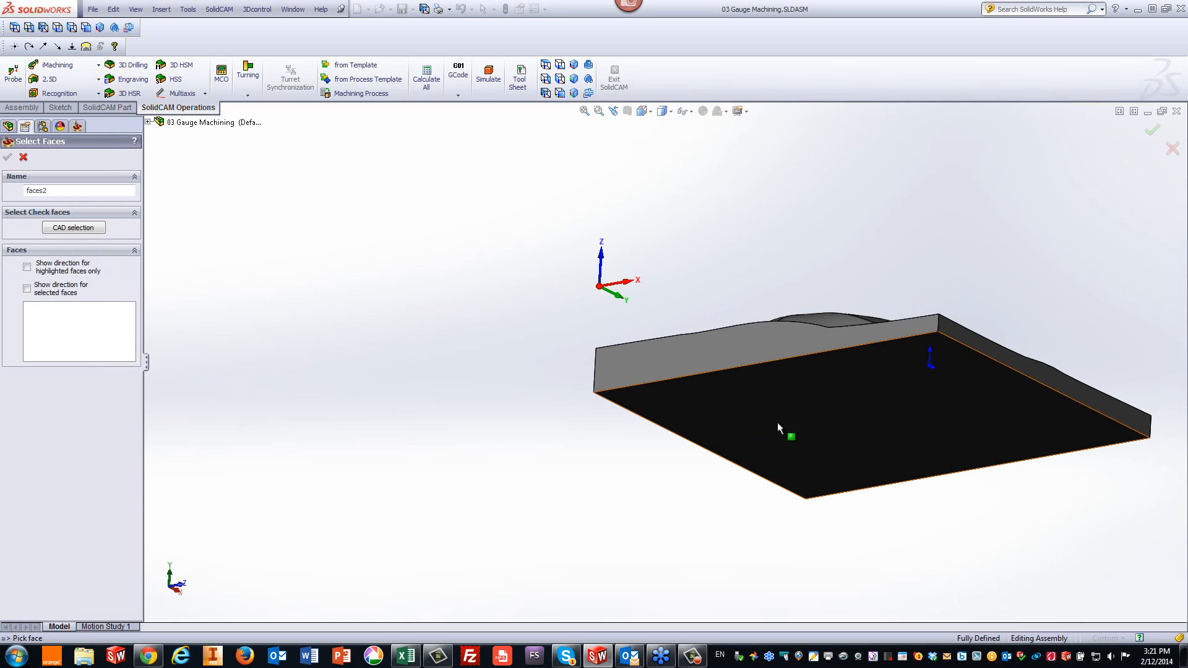
left_click(778, 423)
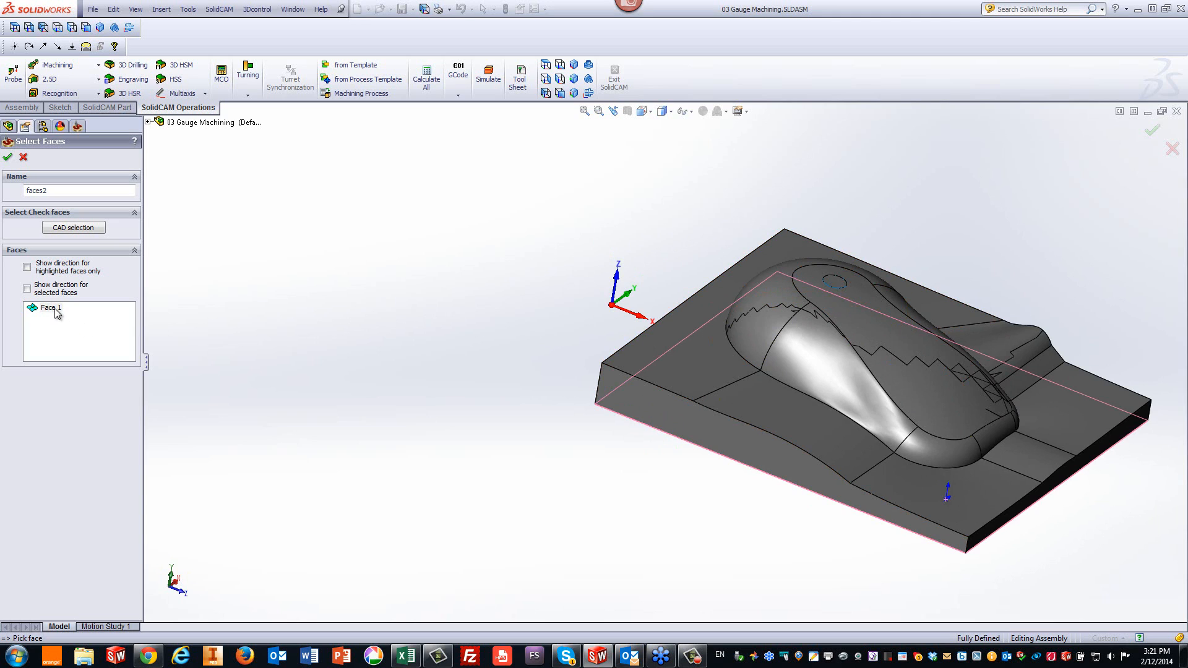
left_click(27, 289)
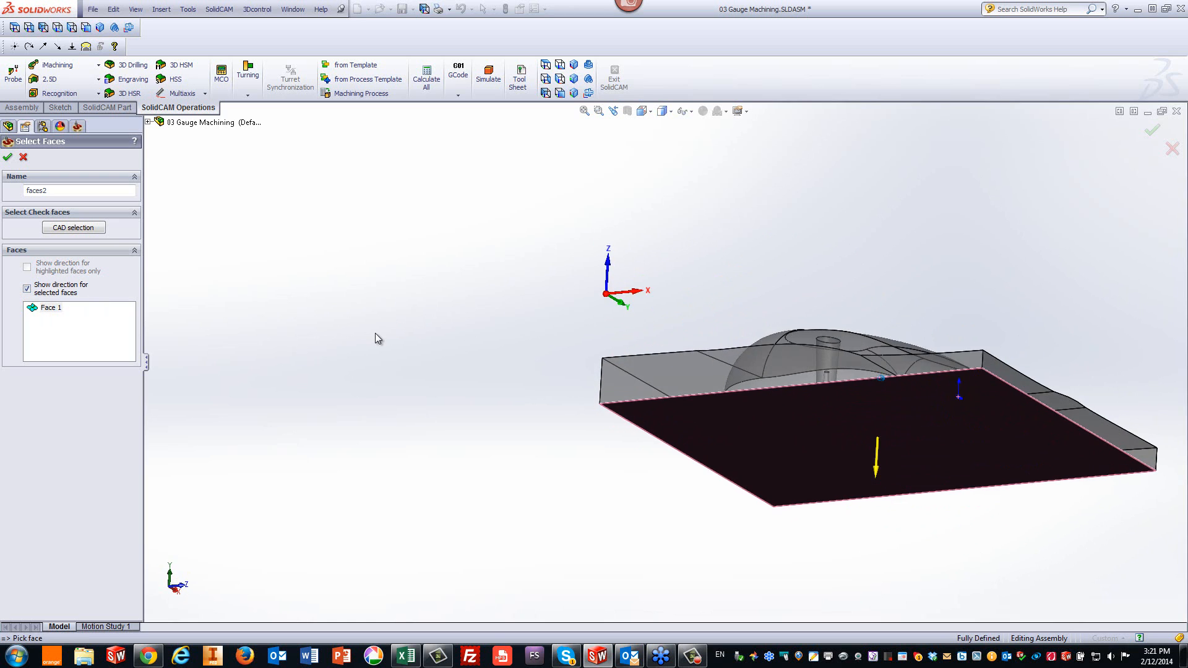
right_click(52, 308)
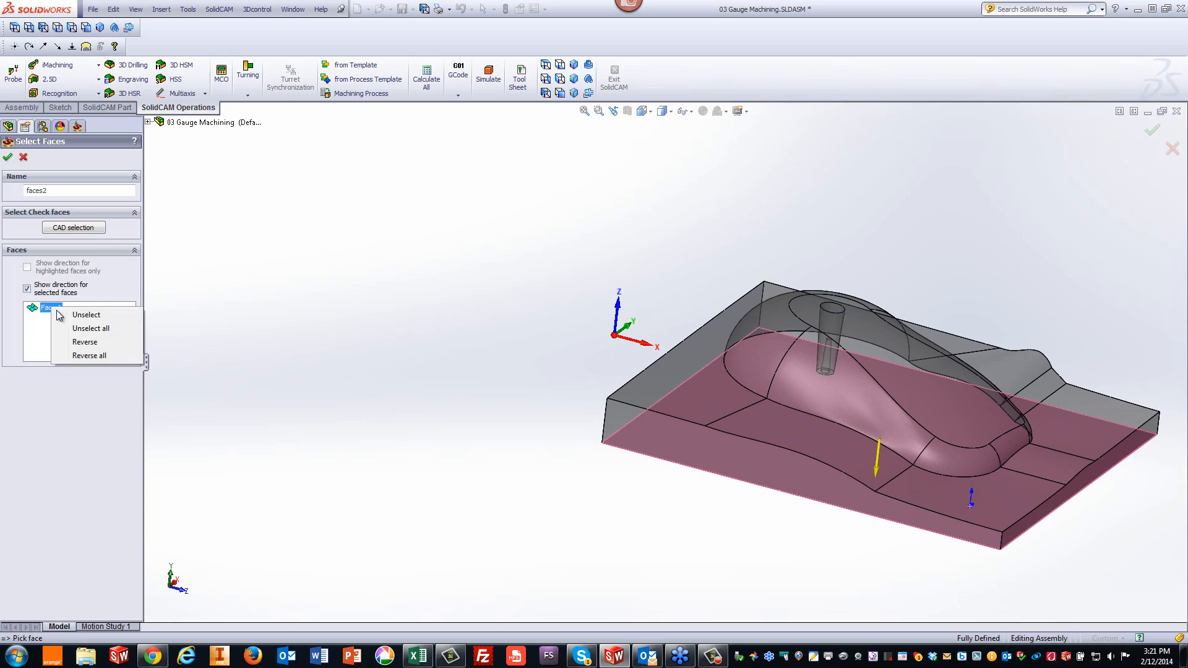
left_click(81, 342)
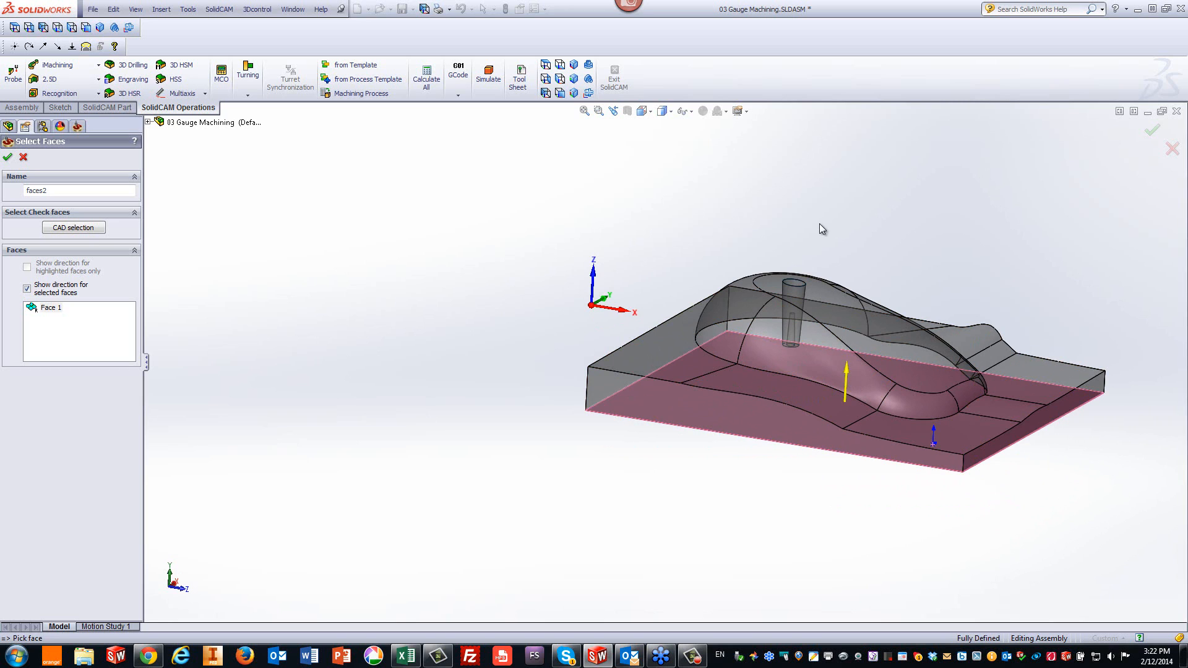
left_click(8, 158)
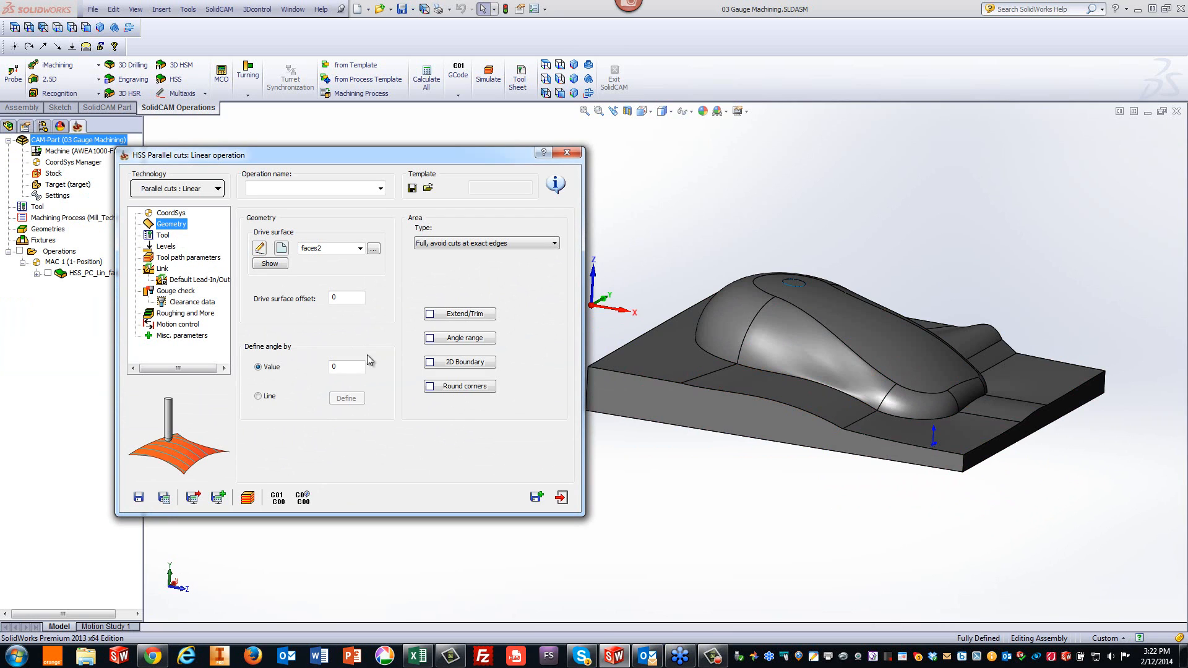
- Set the drive angle value to 45 and select the 6 mm end mill as the operation's tool
double_click(346, 367)
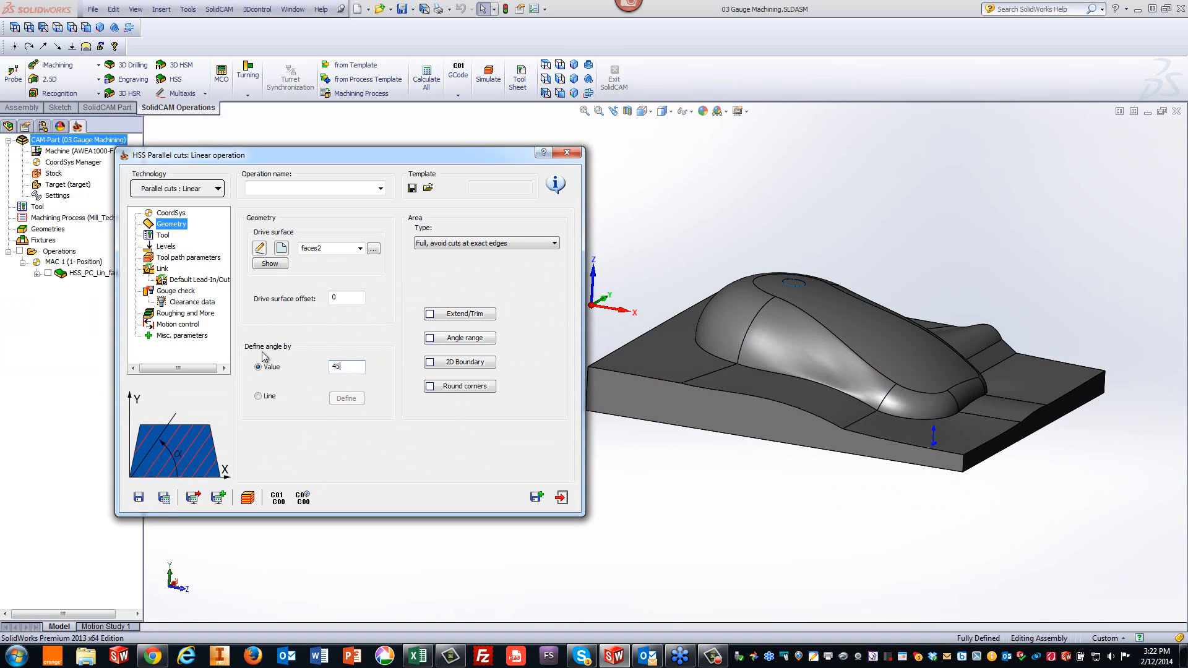
left_click(160, 237)
left_click(305, 369)
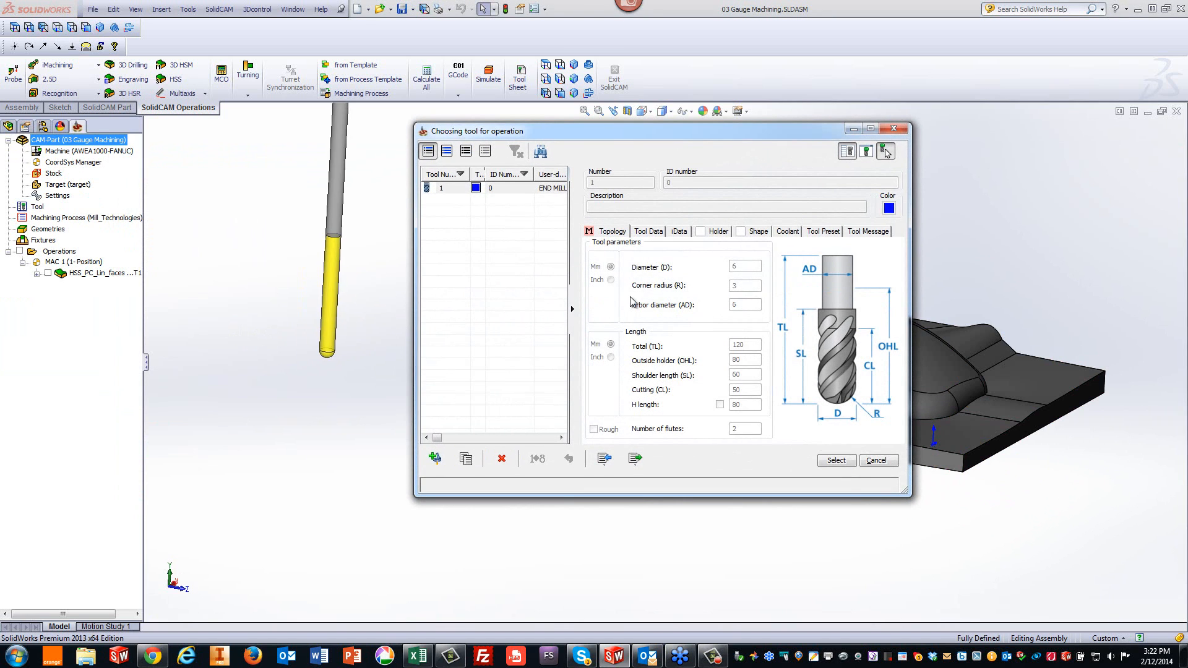
left_click(835, 462)
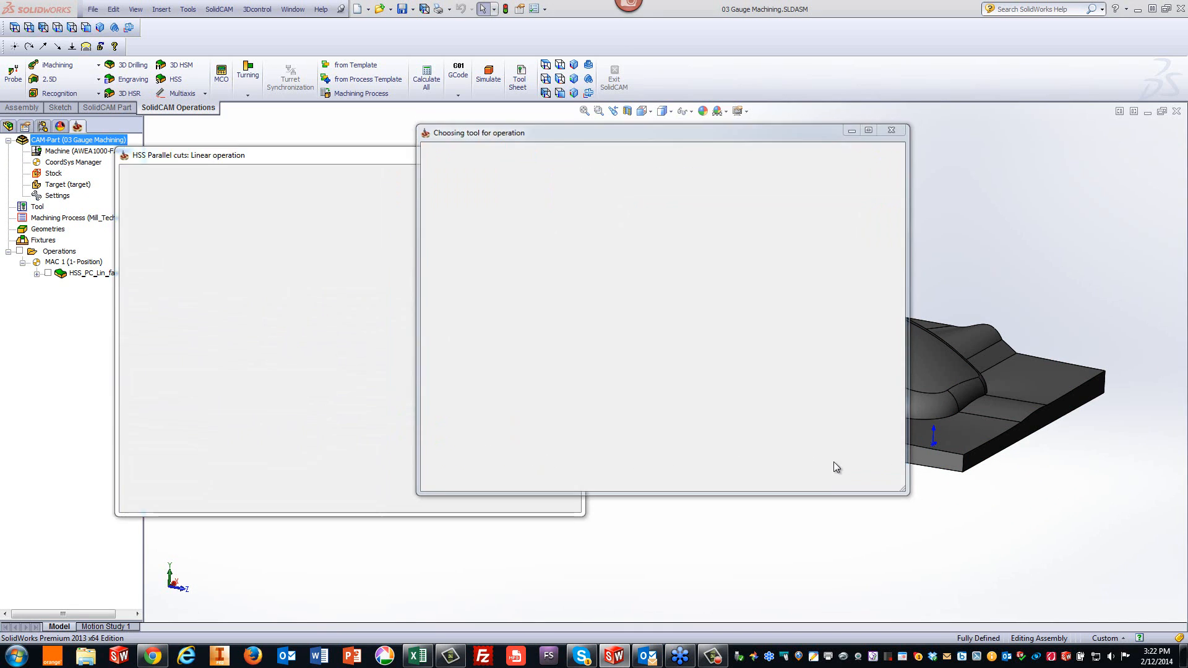
- Set large moves for links between slices to Blend spline after reviewing the levels and tool path parameters
left_click(166, 247)
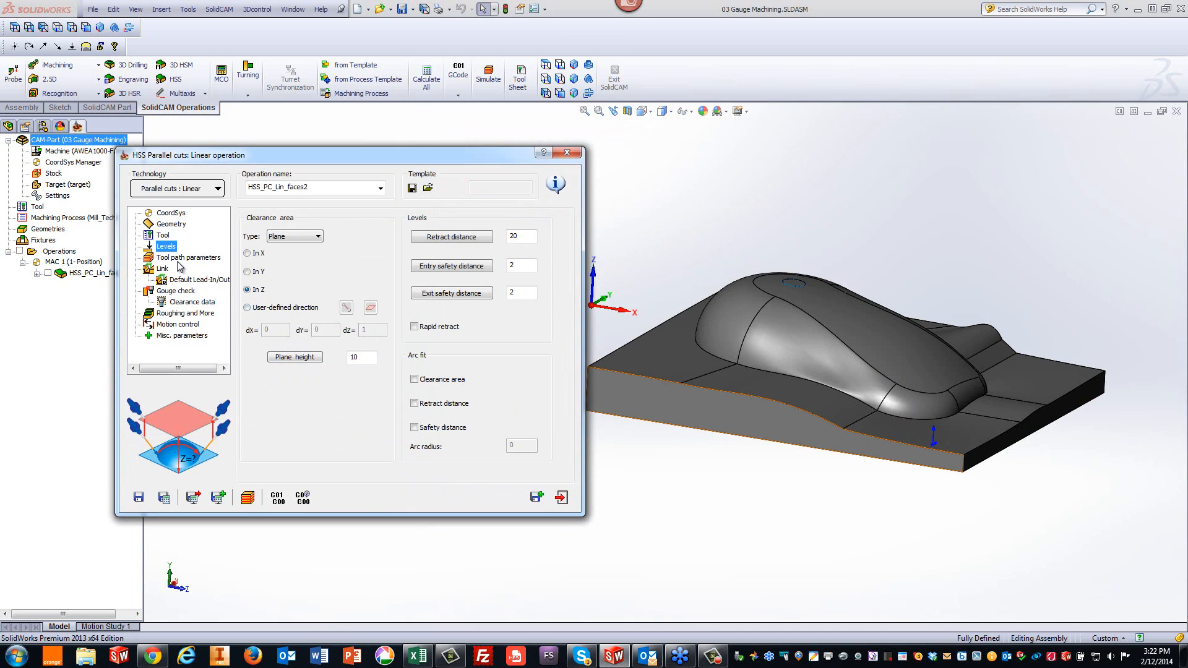
left_click(180, 259)
left_click(366, 316)
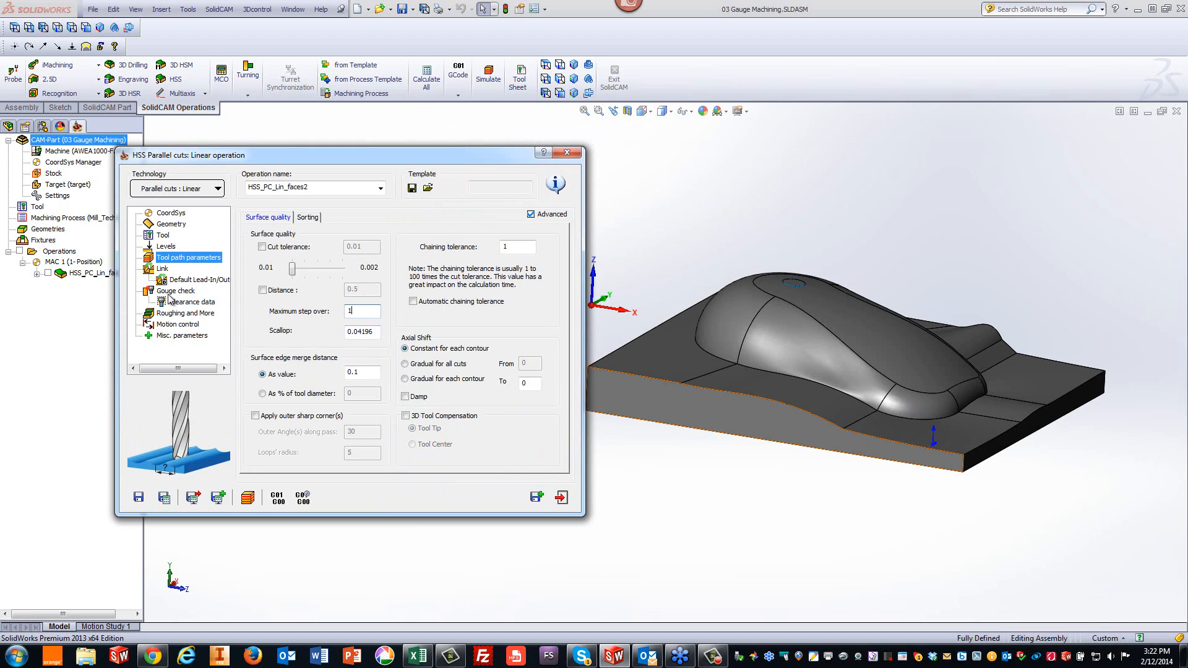
left_click(162, 269)
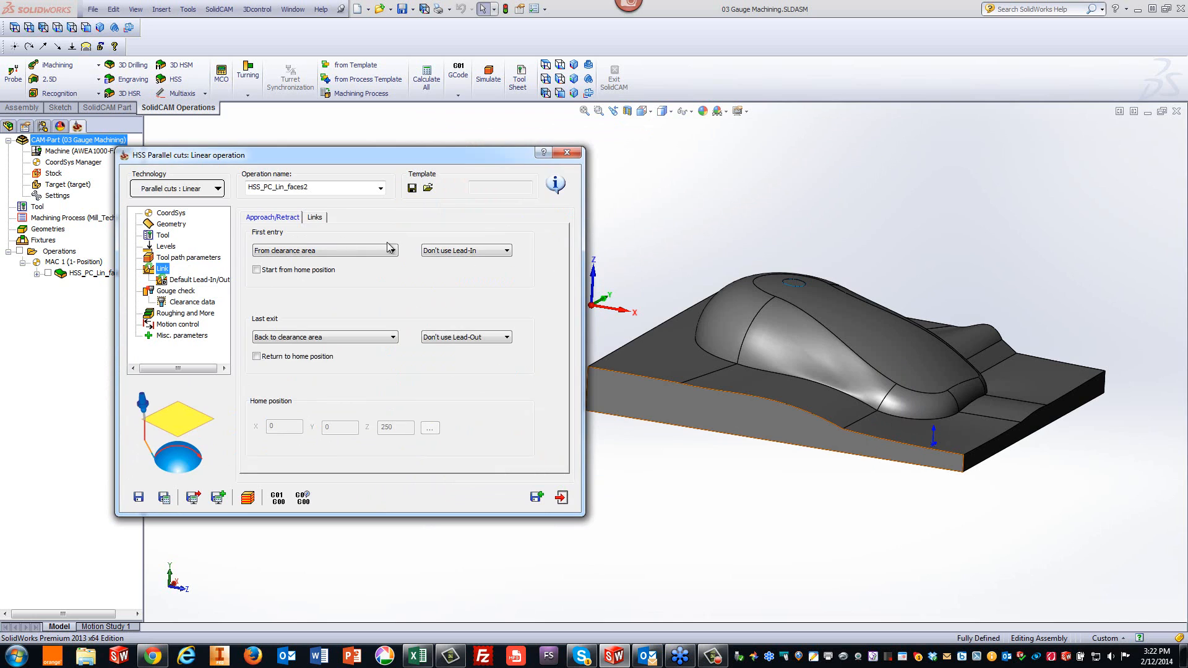
left_click(316, 217)
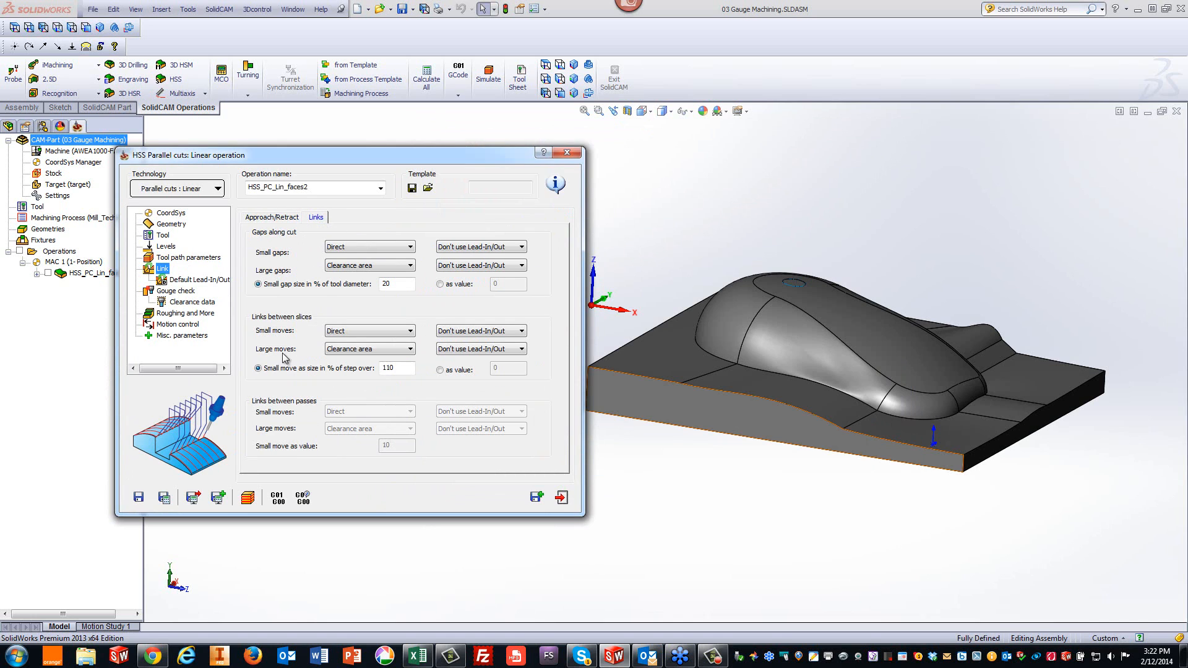
left_click(340, 356)
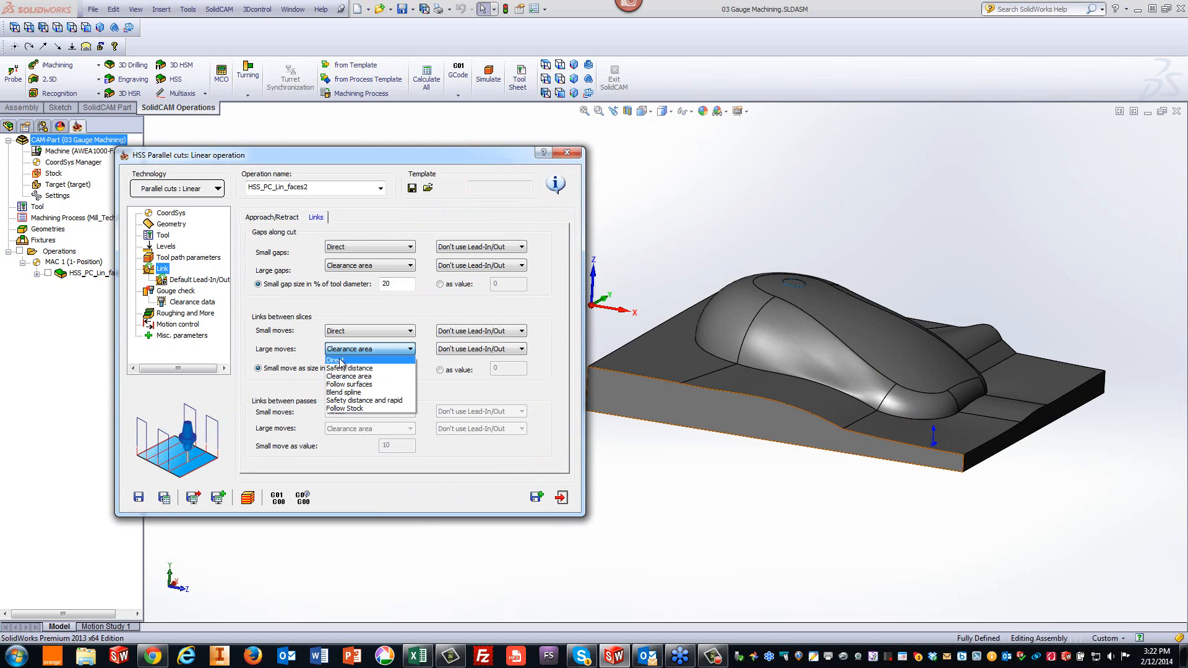
left_click(338, 395)
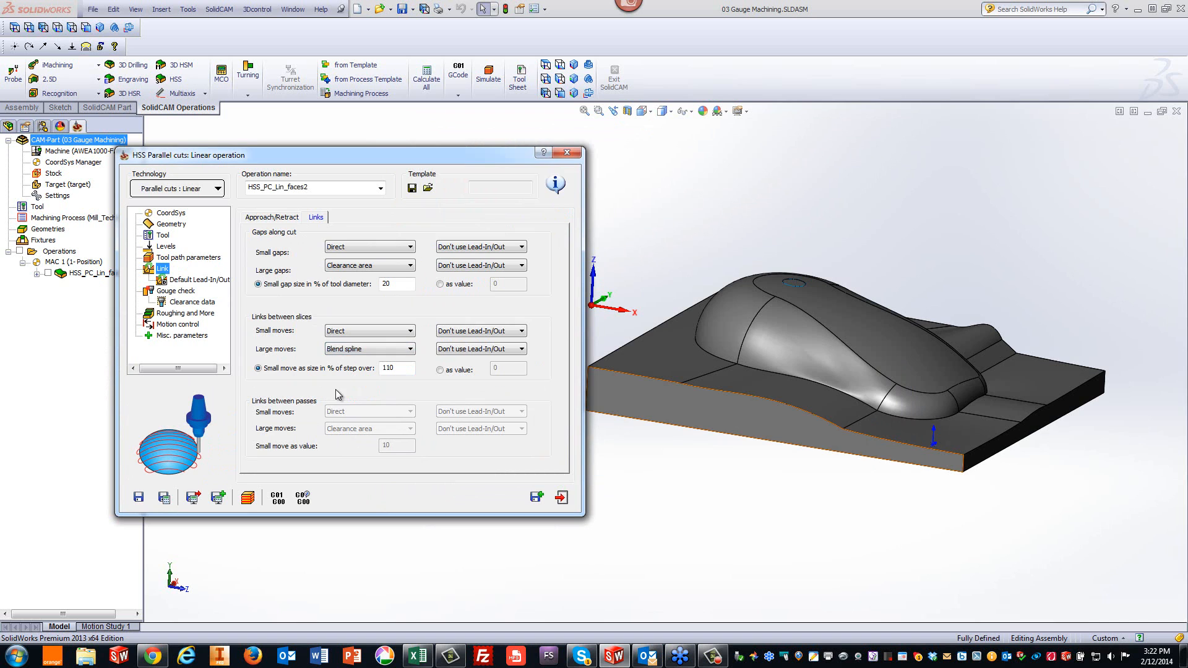
- Save and calculate the operation, simulate it in Host CAD, and close the simulation
left_click(164, 497)
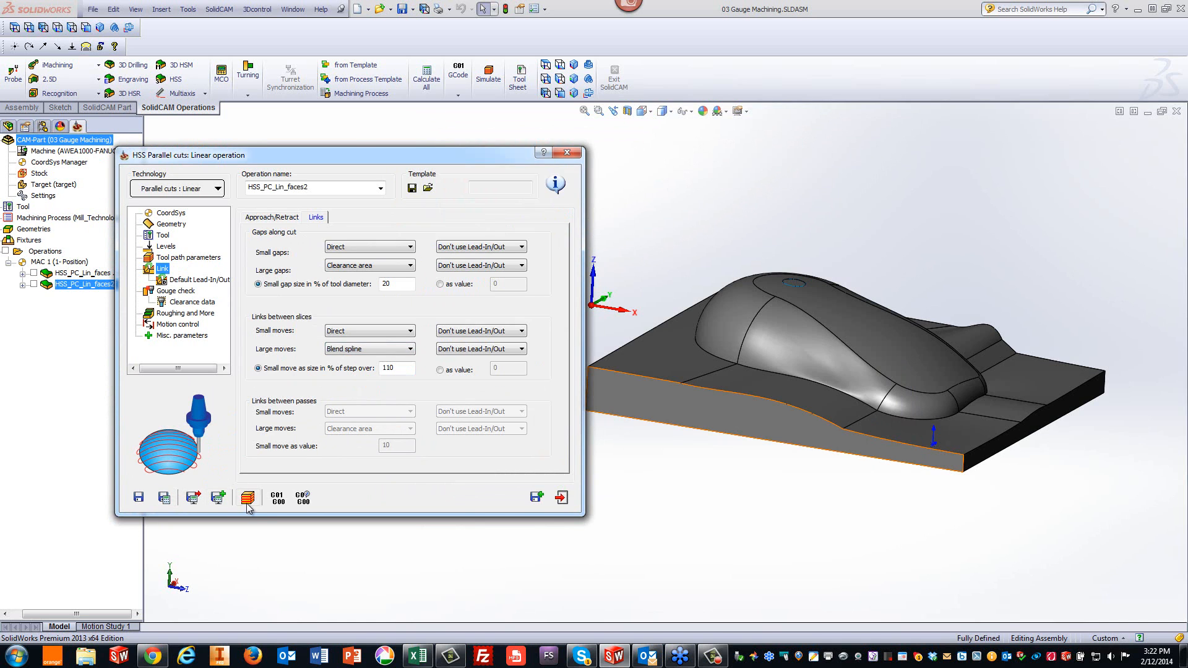
left_click(248, 500)
left_click(298, 352)
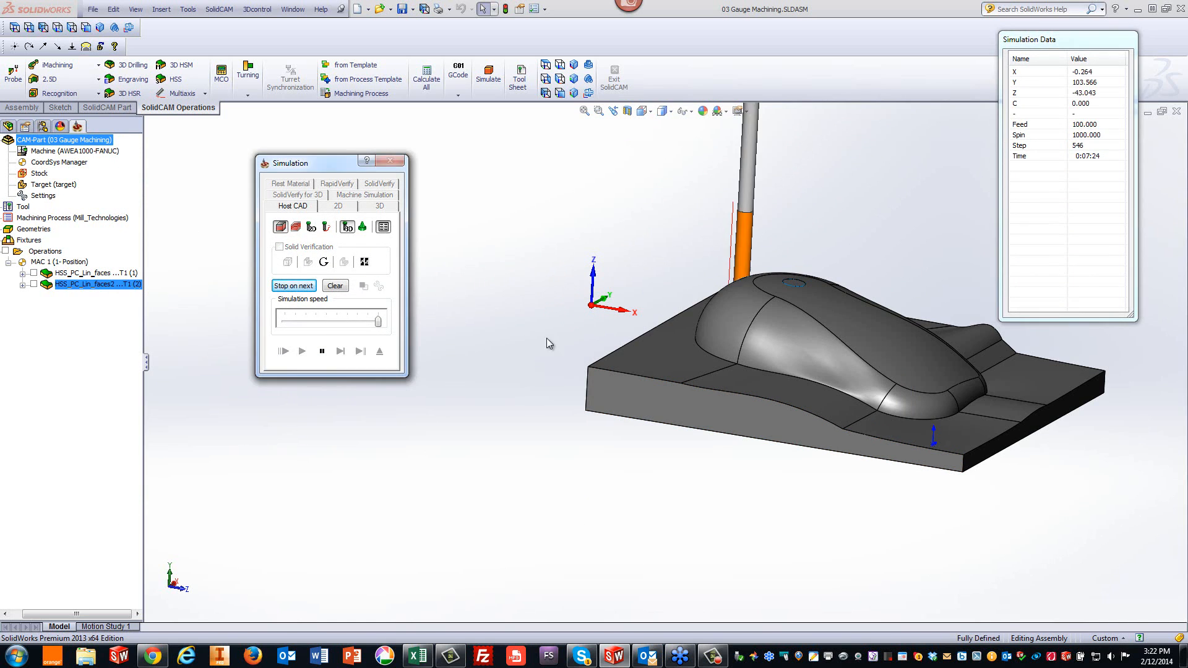
left_click(673, 492)
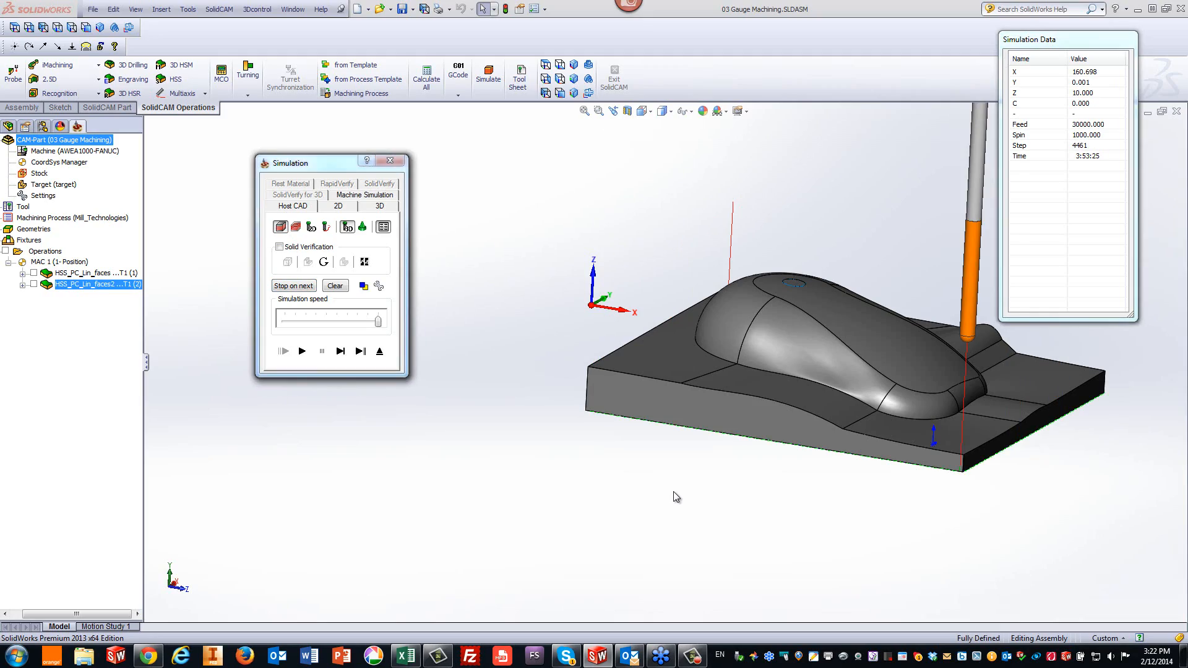
middle_click_drag(692, 475, 538, 339)
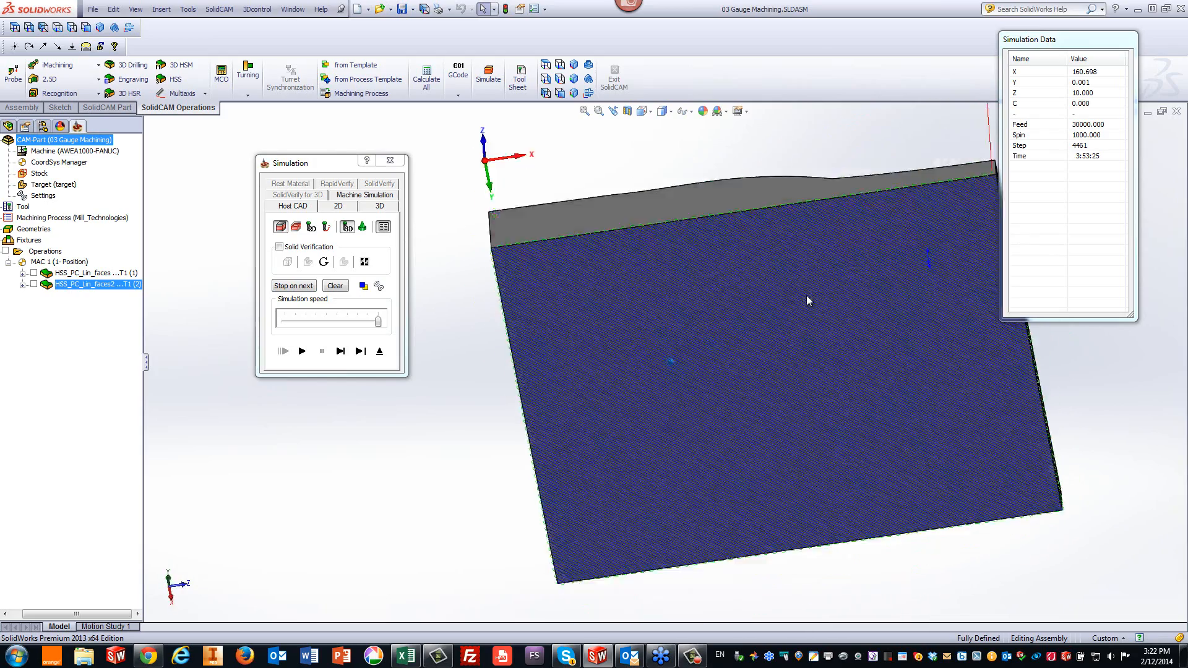
middle_click_drag(670, 363, 706, 447)
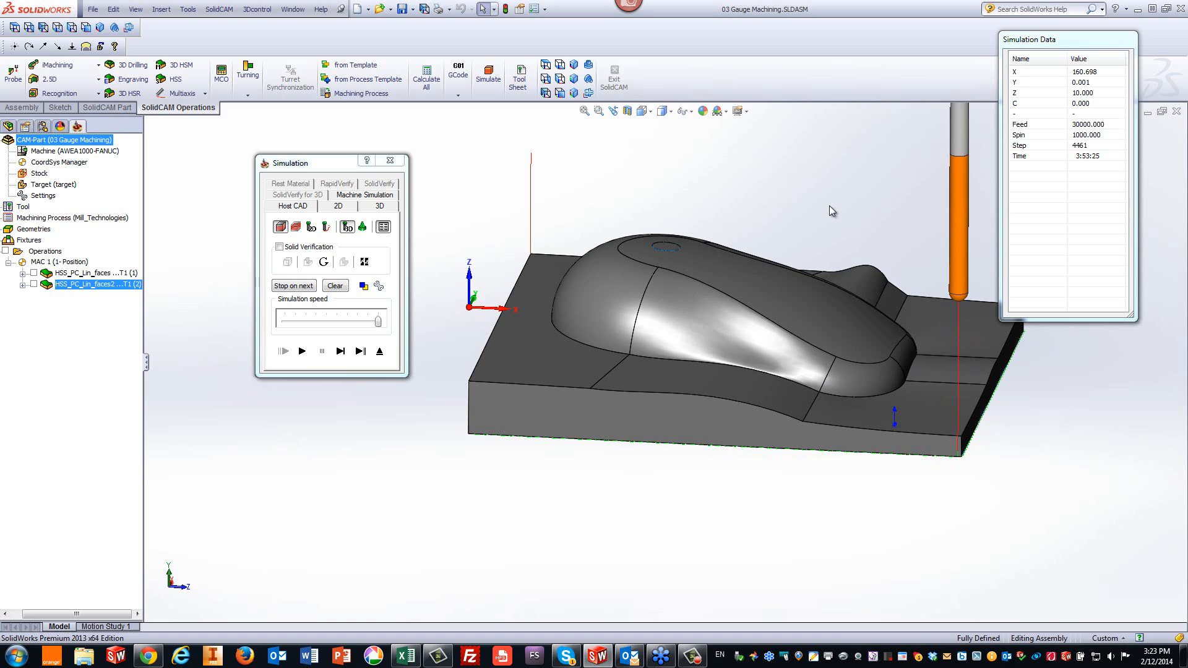
left_click(380, 351)
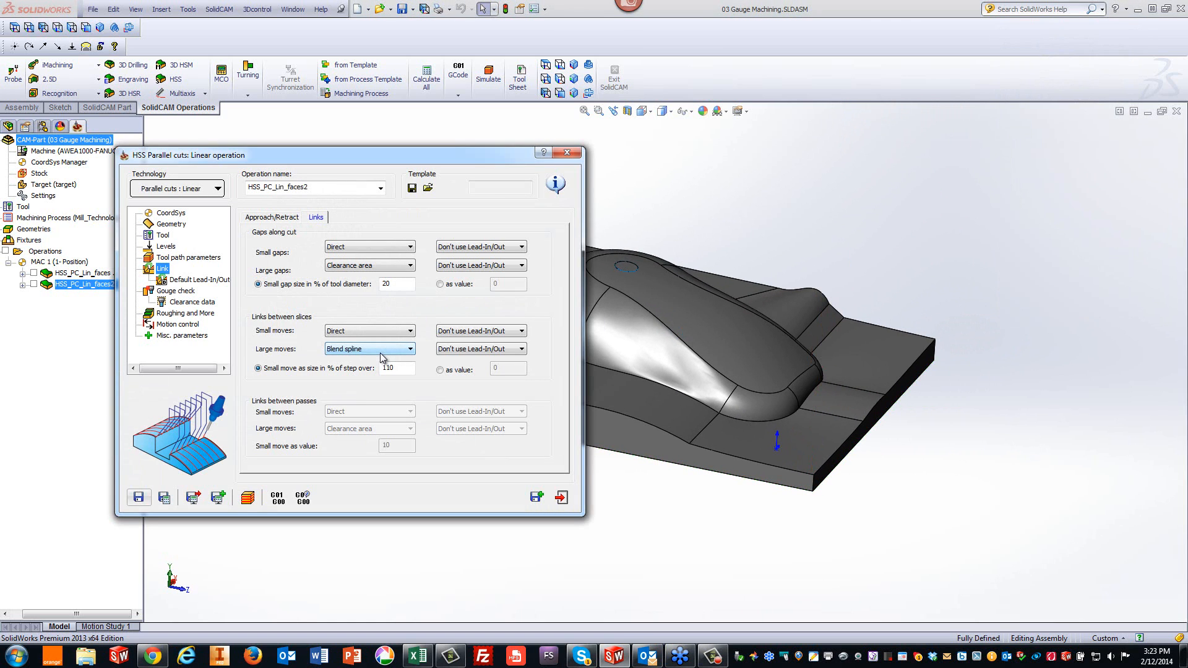
- Enable gouge checking and select the faces surrounding the drive surface, including the dome, as check surfaces
left_click(176, 291)
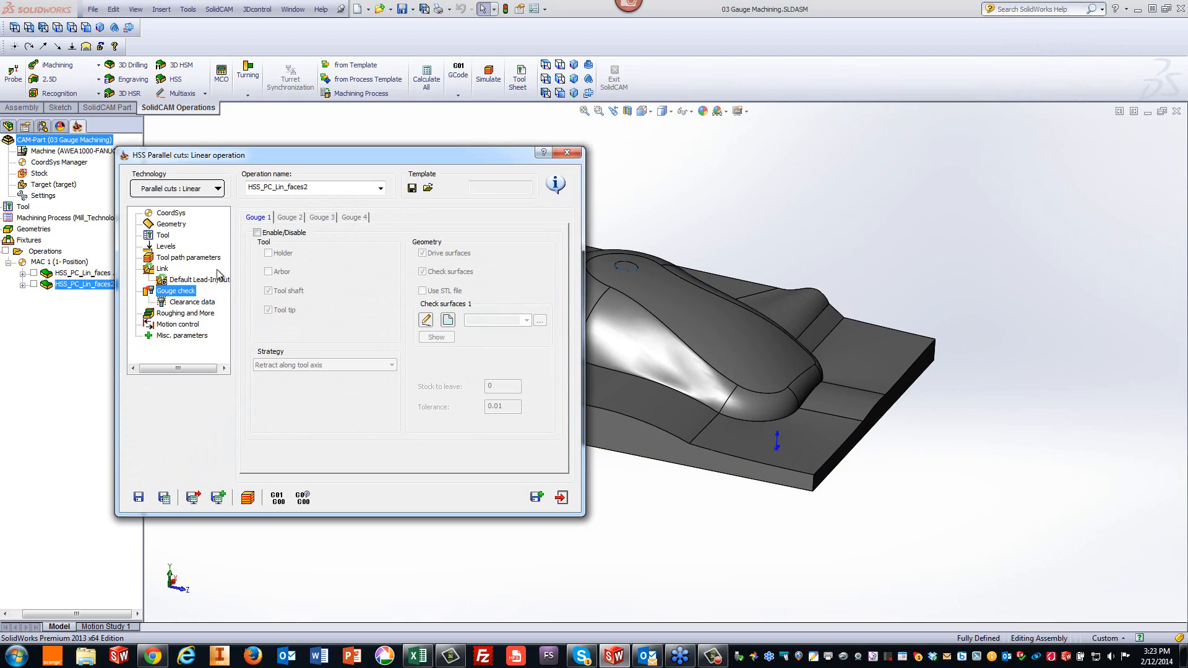
left_click(255, 234)
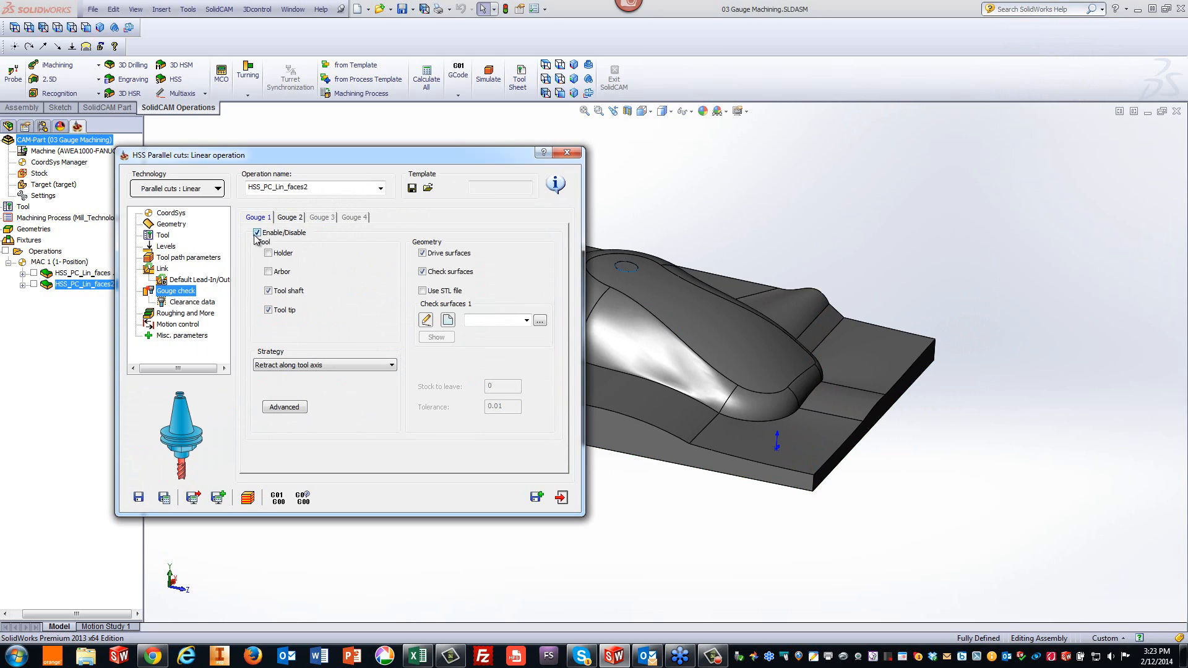
left_click(448, 320)
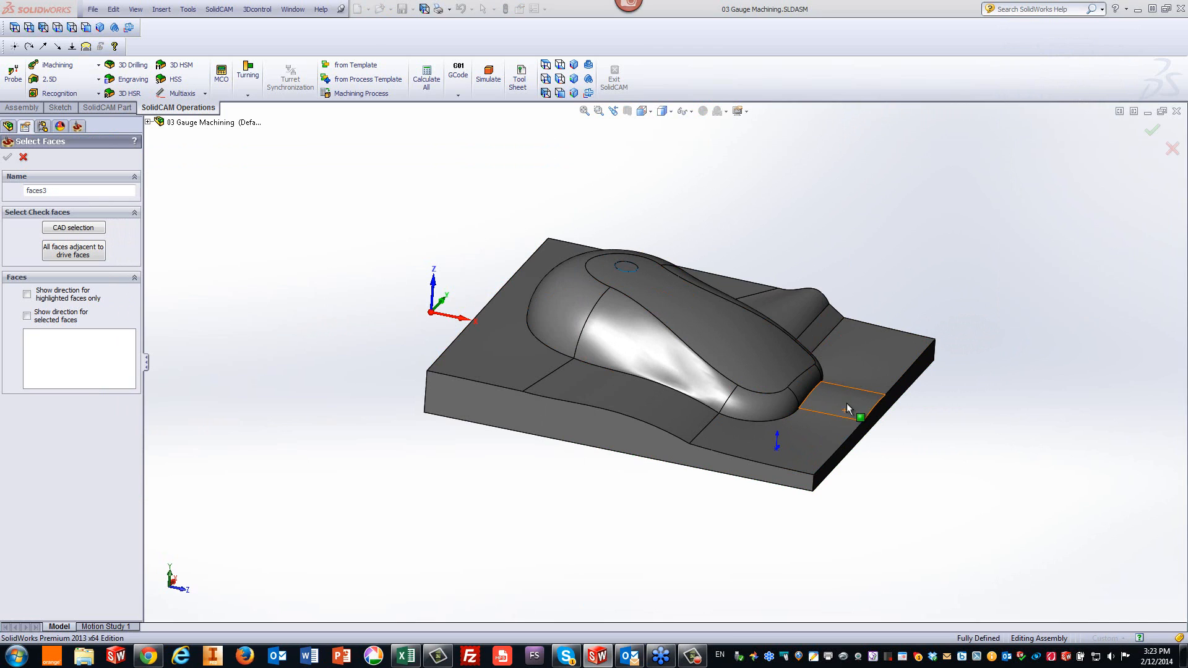
left_click(813, 435)
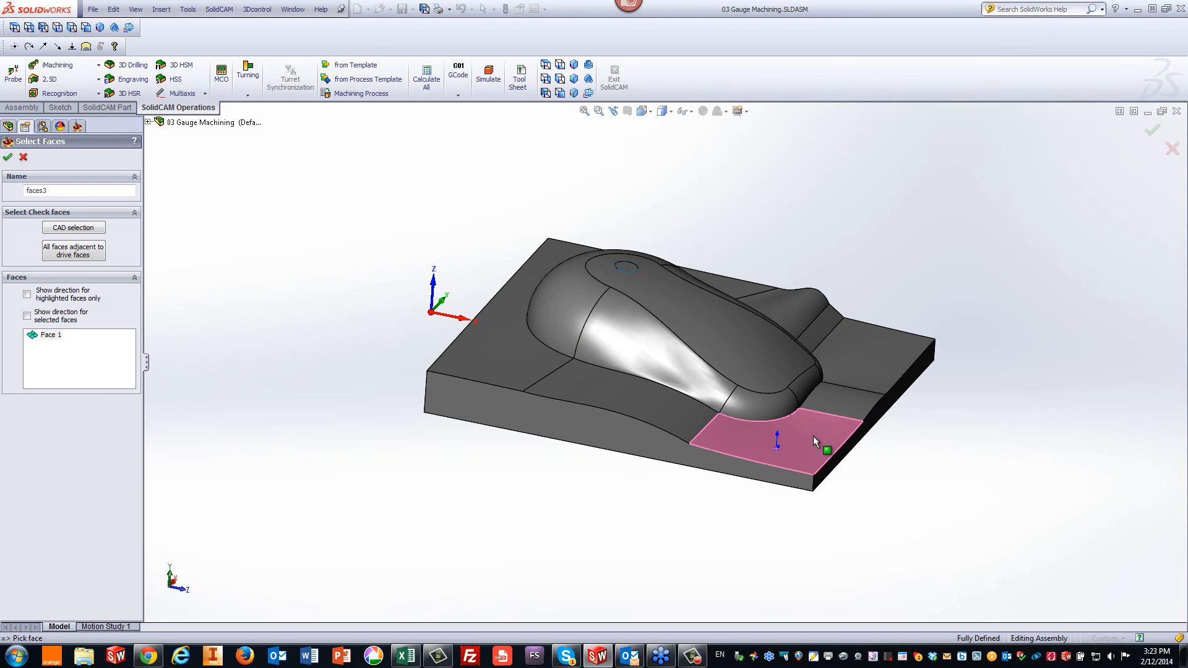
left_click(826, 397)
left_click(835, 360)
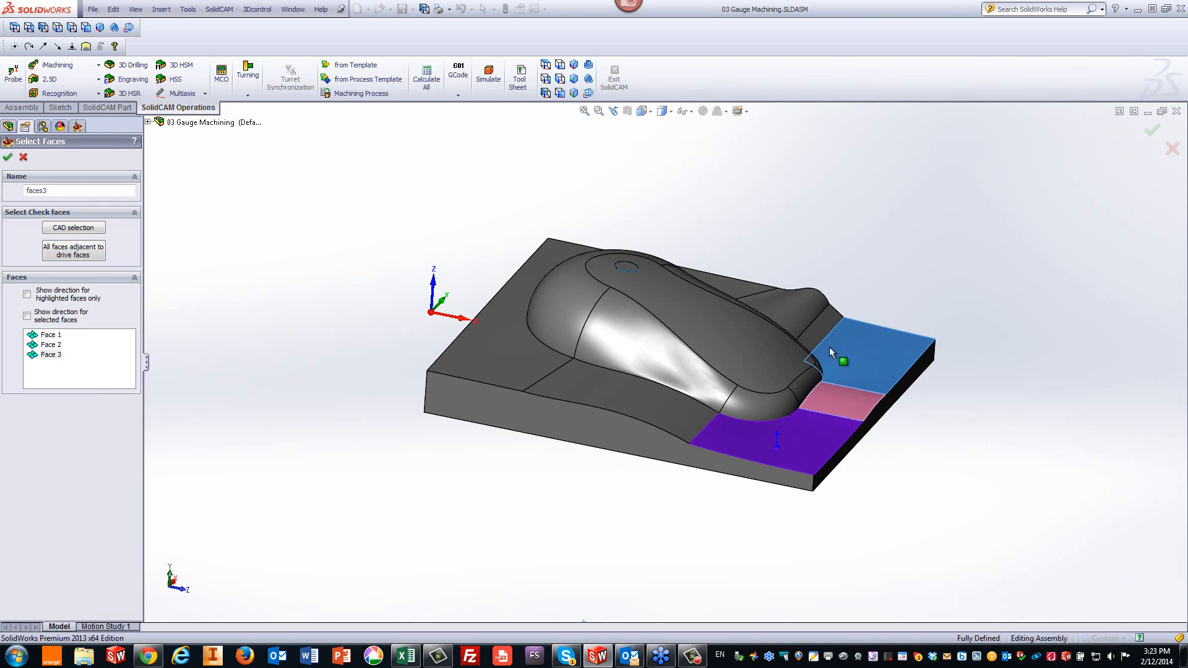
left_click(819, 322)
left_click(800, 309)
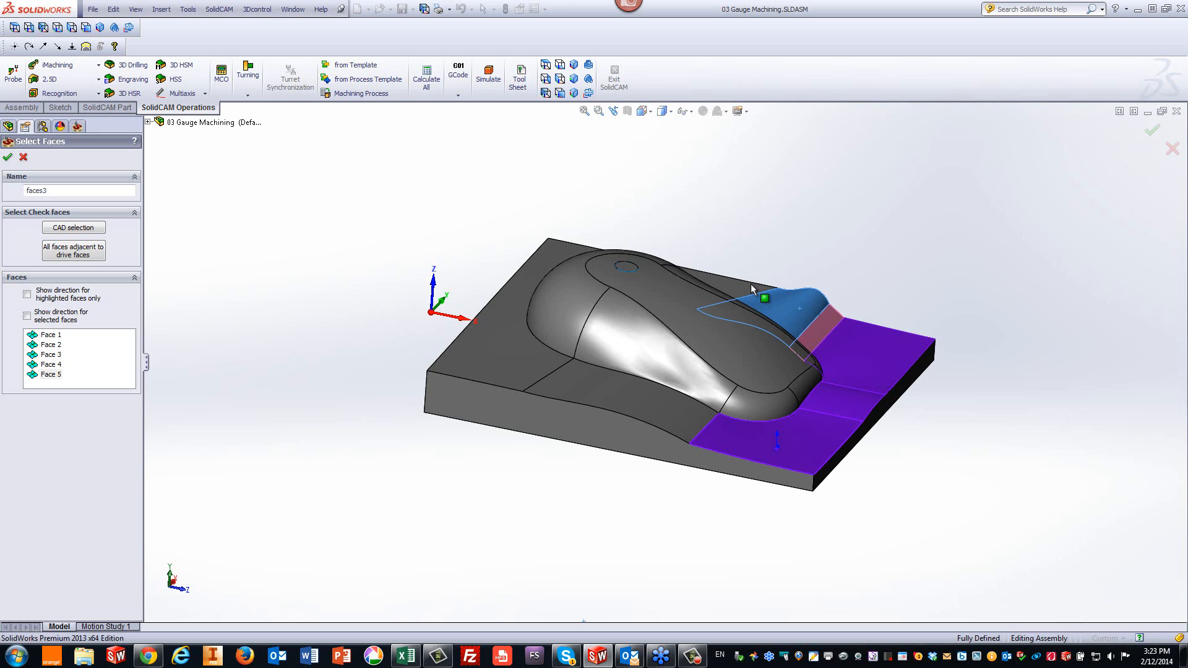
left_click(746, 284)
left_click(587, 388)
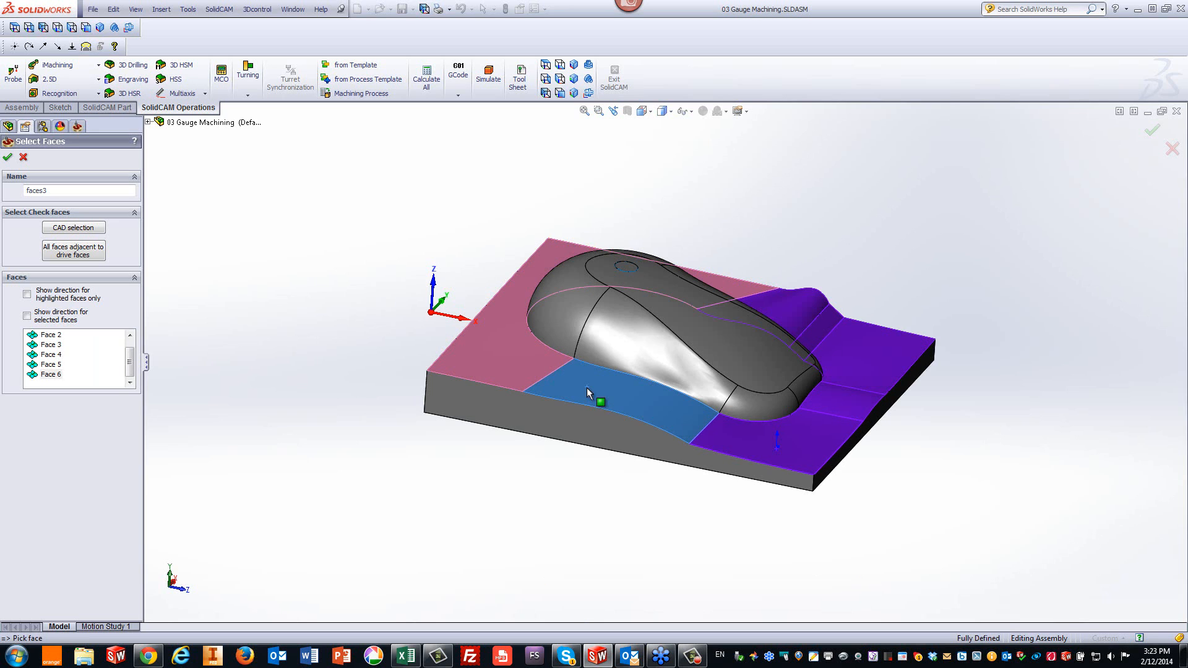
left_click(740, 404)
left_click(696, 380)
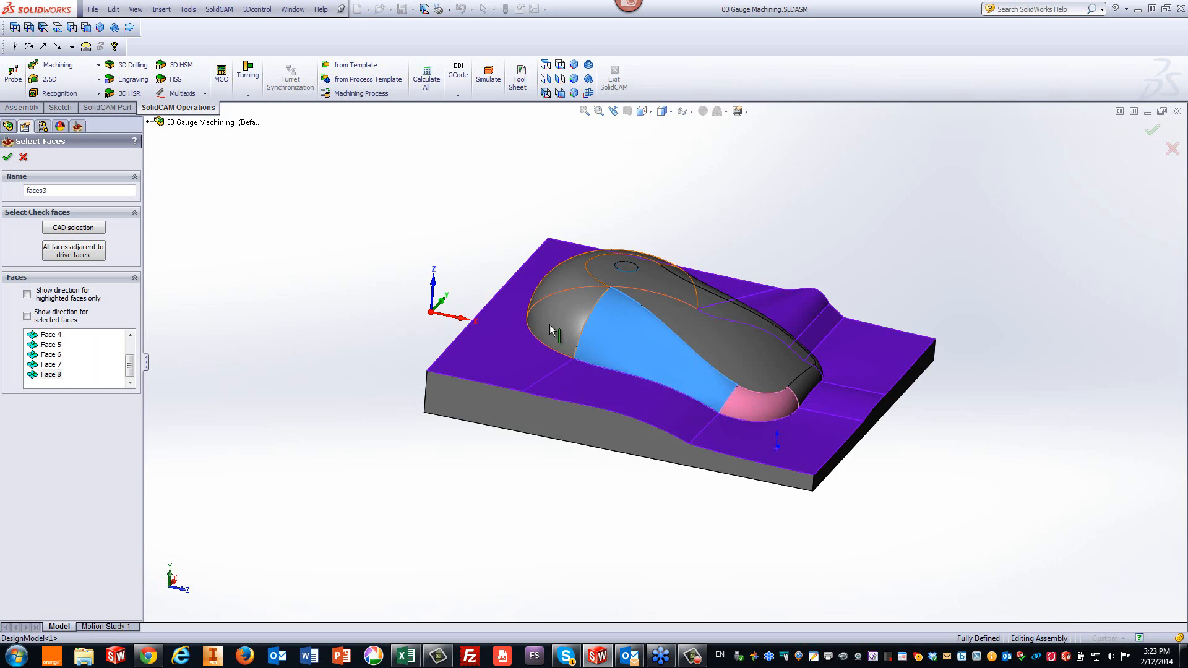
left_click(548, 306)
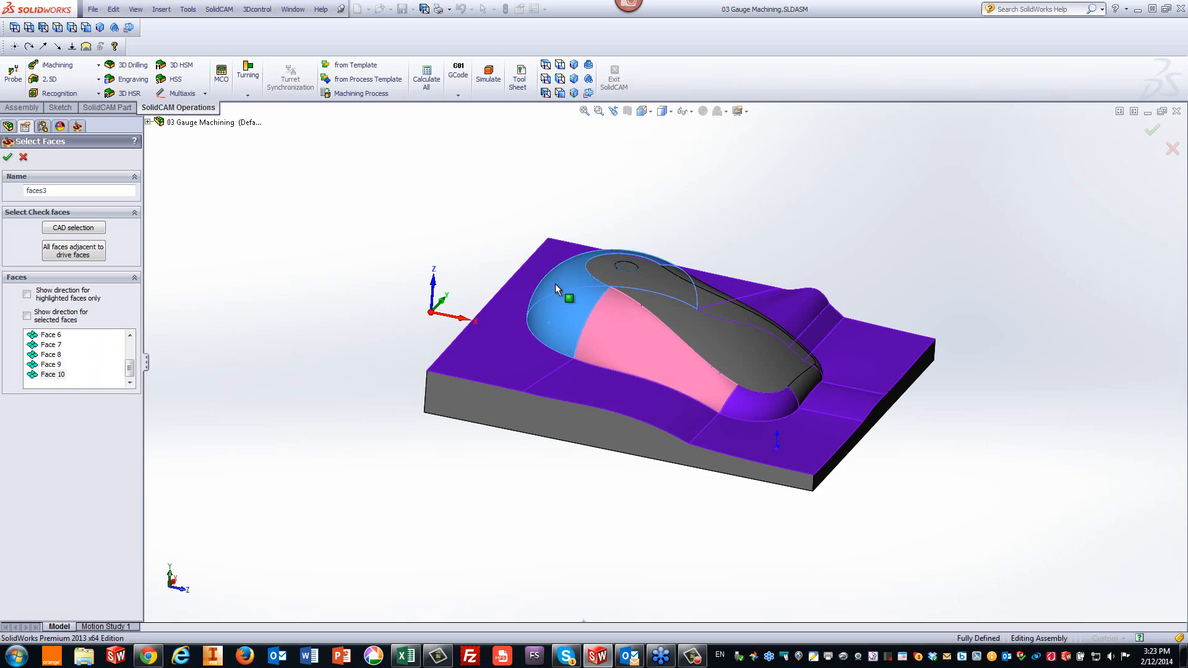
left_click(613, 282)
left_click(803, 391)
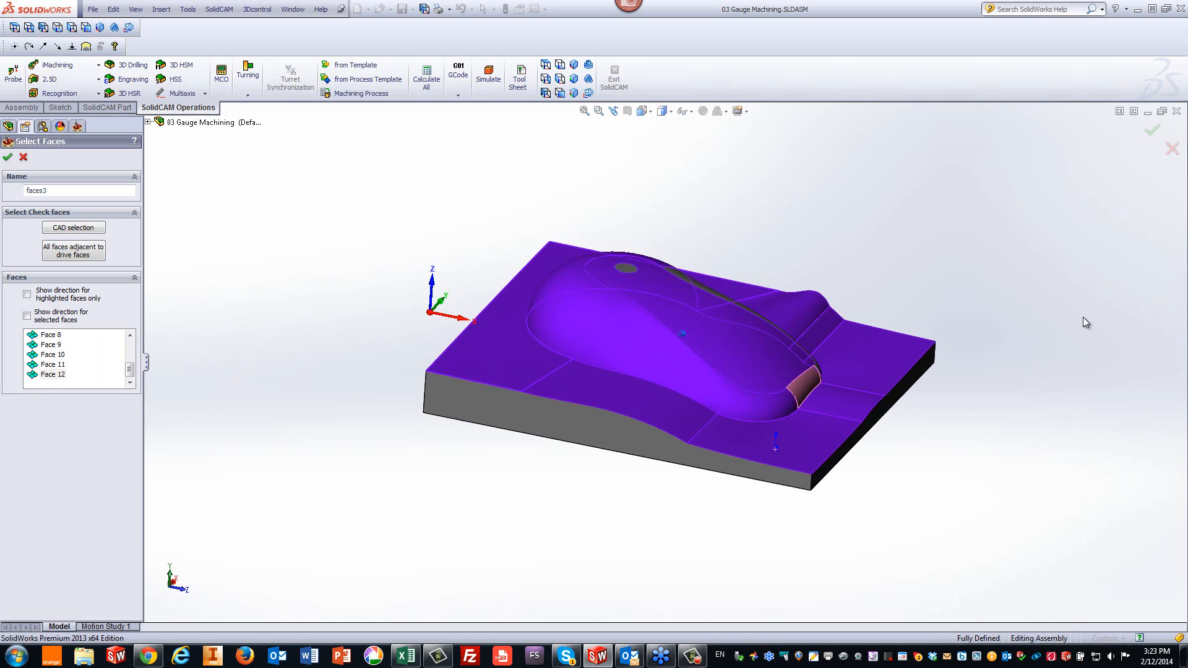
middle_click_drag(1083, 322, 696, 456)
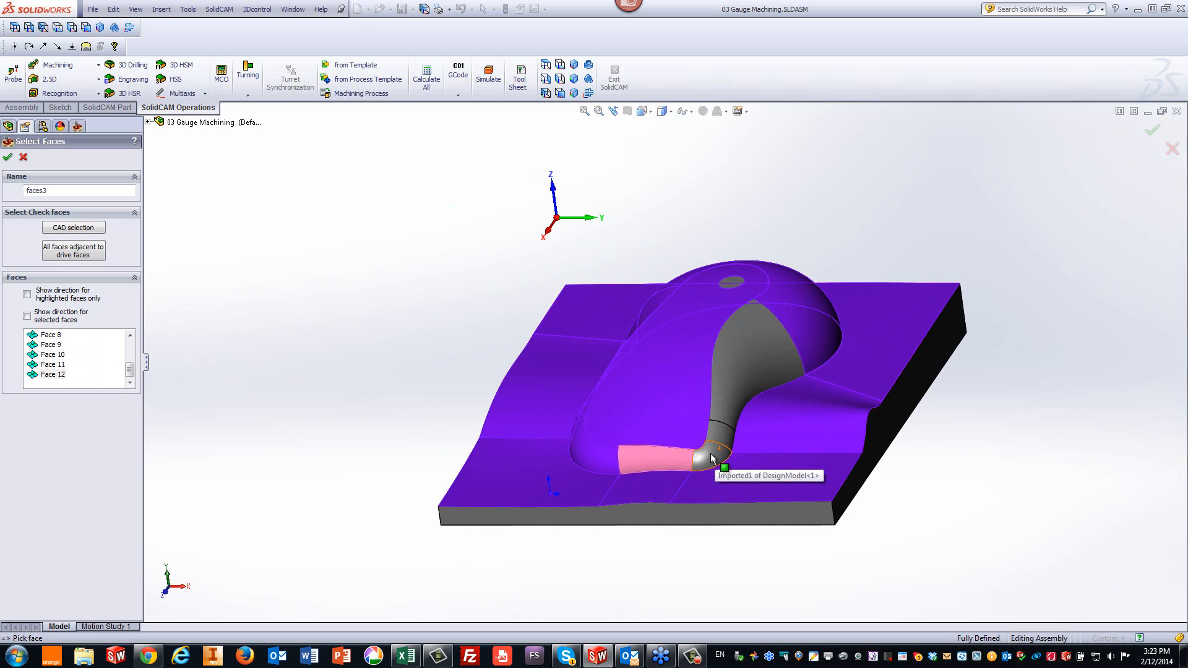
left_click(712, 458)
left_click(721, 436)
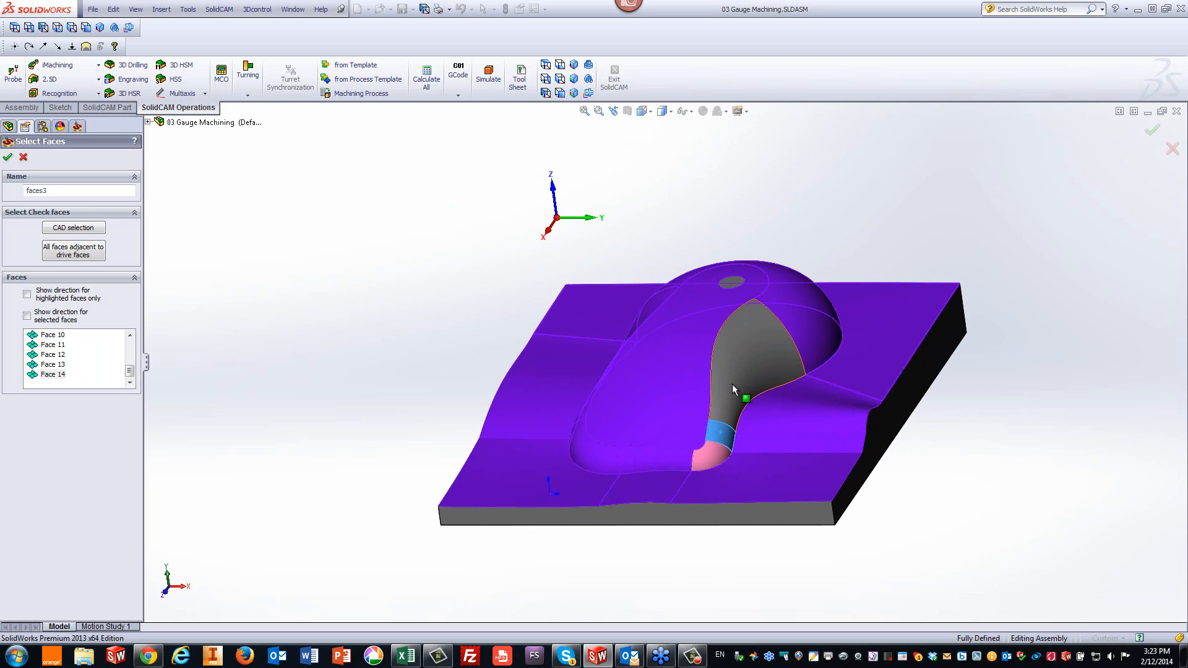
left_click(732, 351)
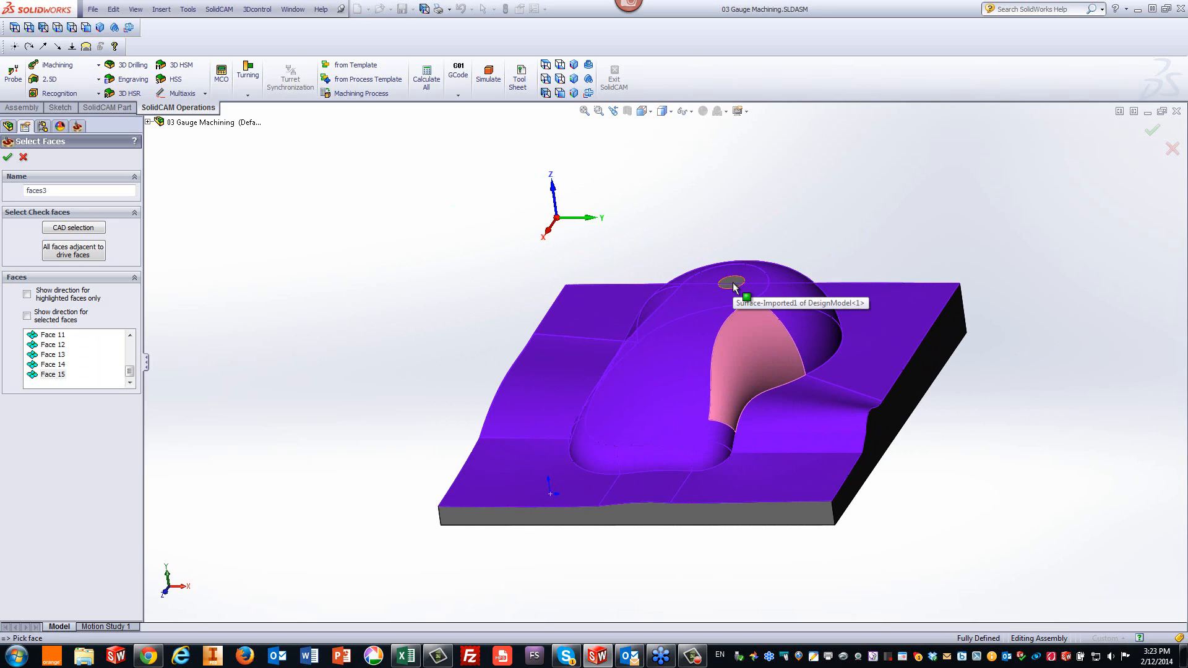
left_click(732, 284)
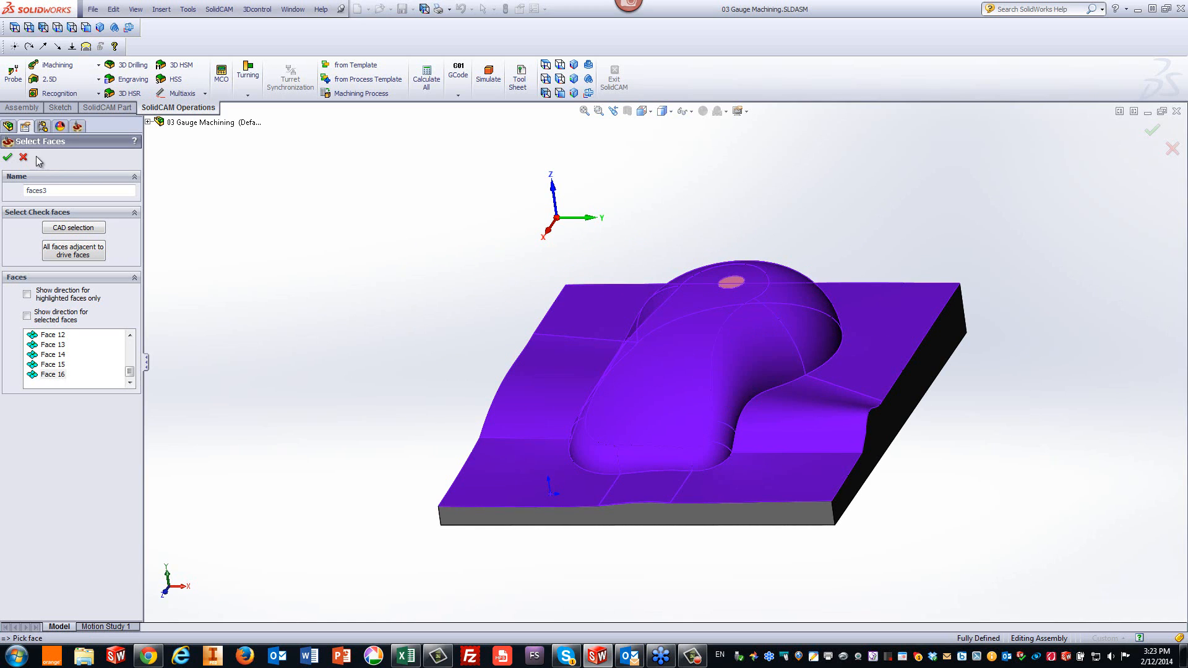
left_click(8, 157)
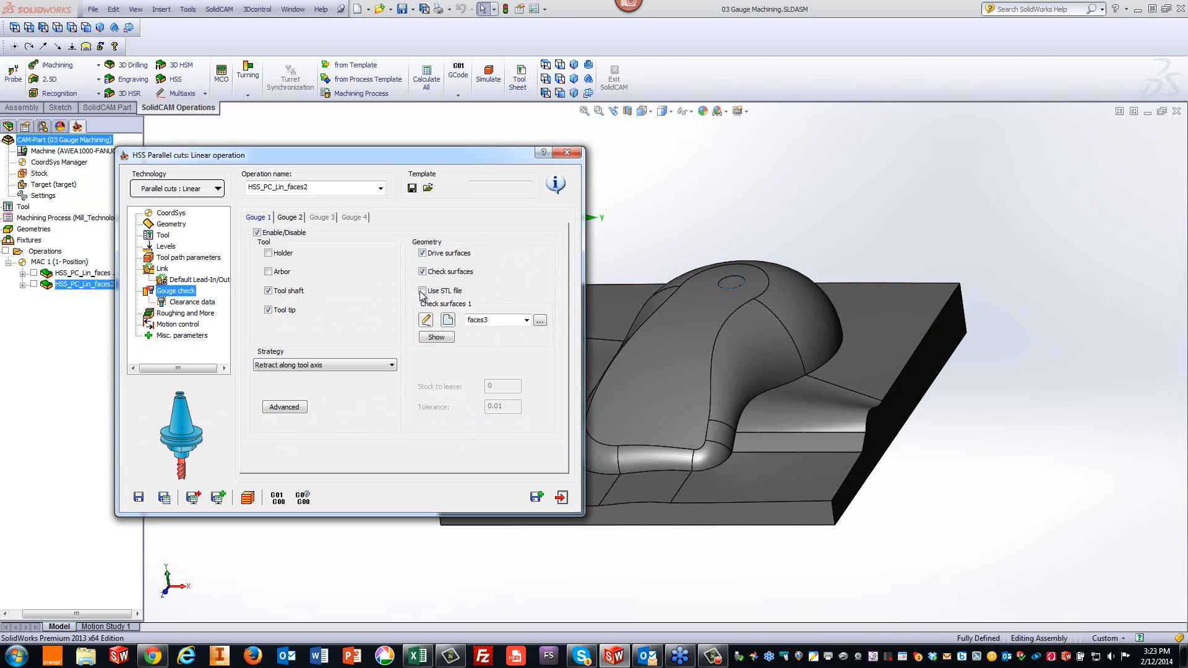
- Display the selected check surfaces and set the gouge check strategy to Moving tool away
left_click(435, 338)
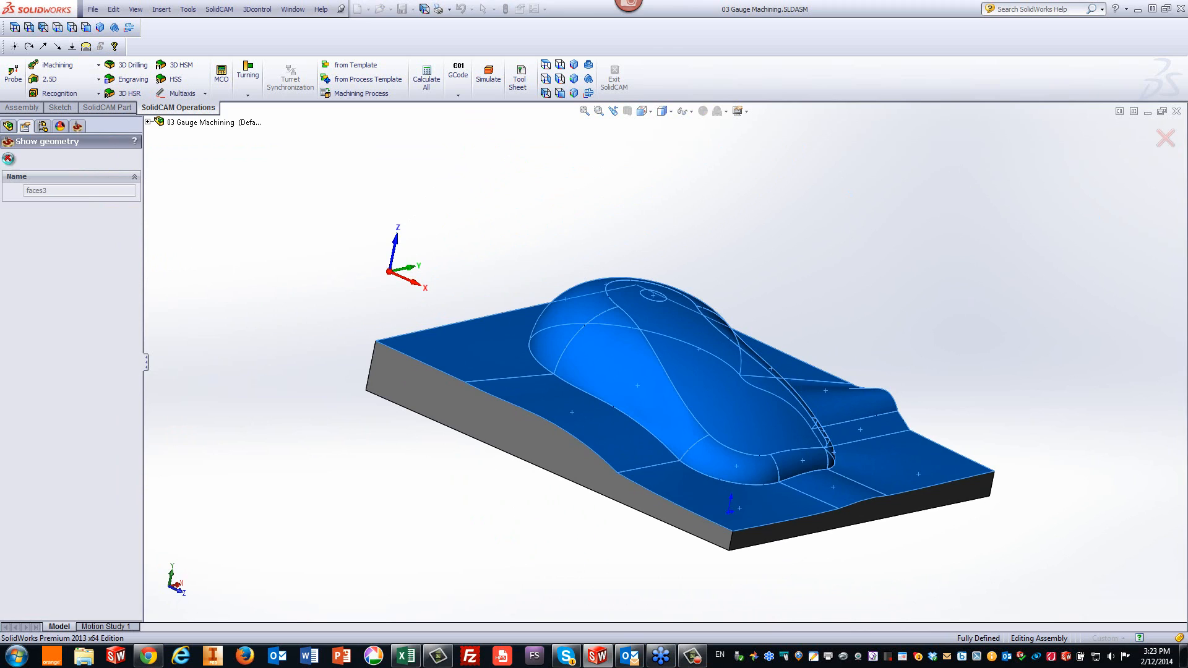
left_click(8, 156)
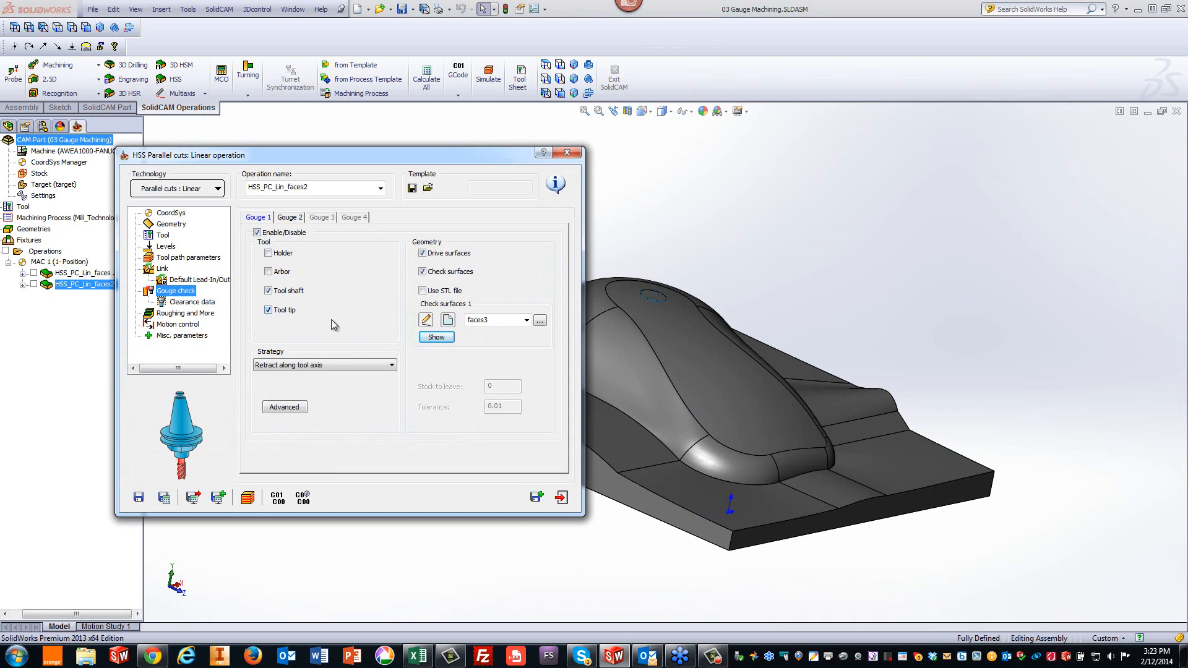
left_click(306, 366)
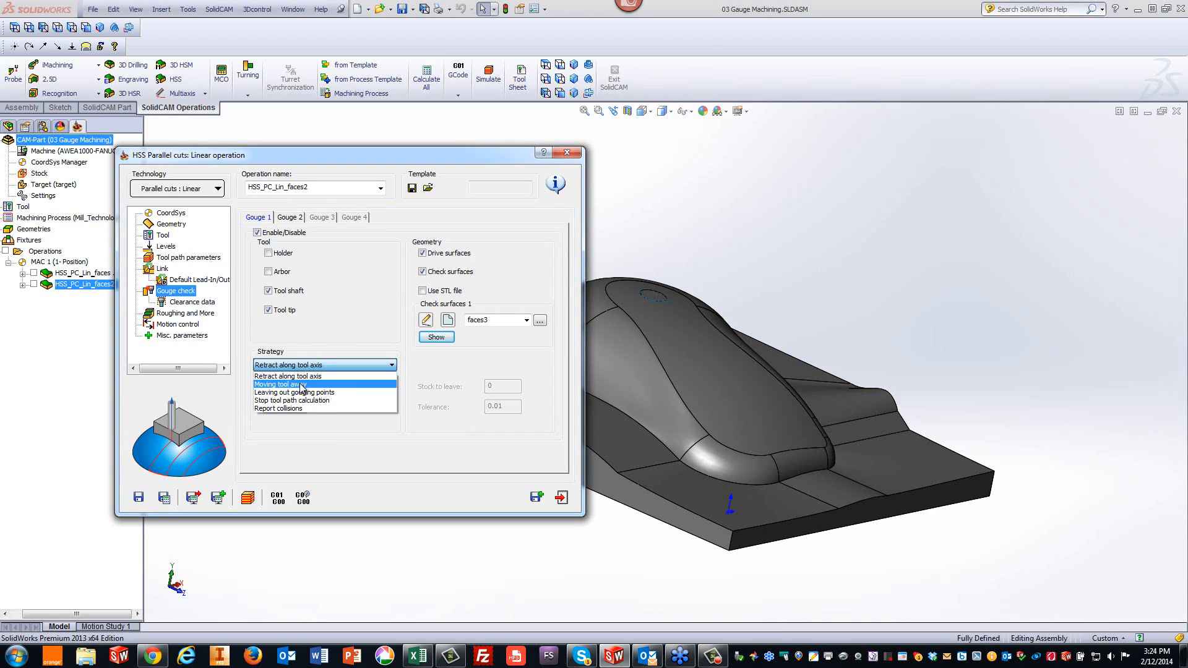
left_click(301, 384)
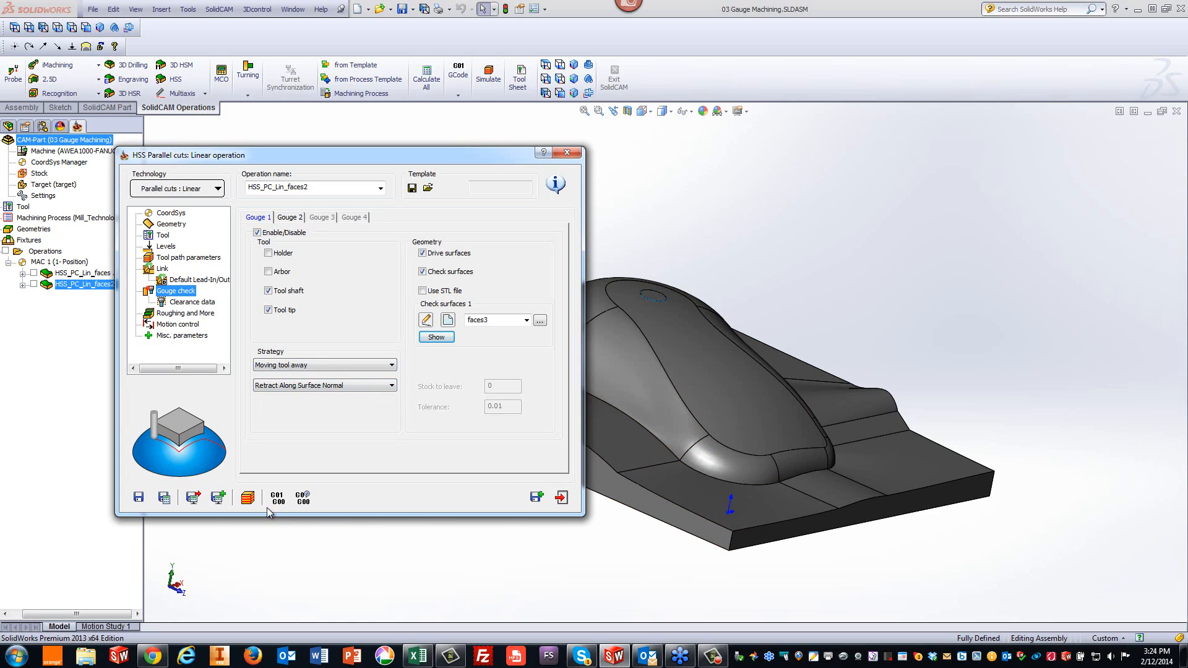
- Save the operation with the arbor also included in gouge checking
left_click(164, 496)
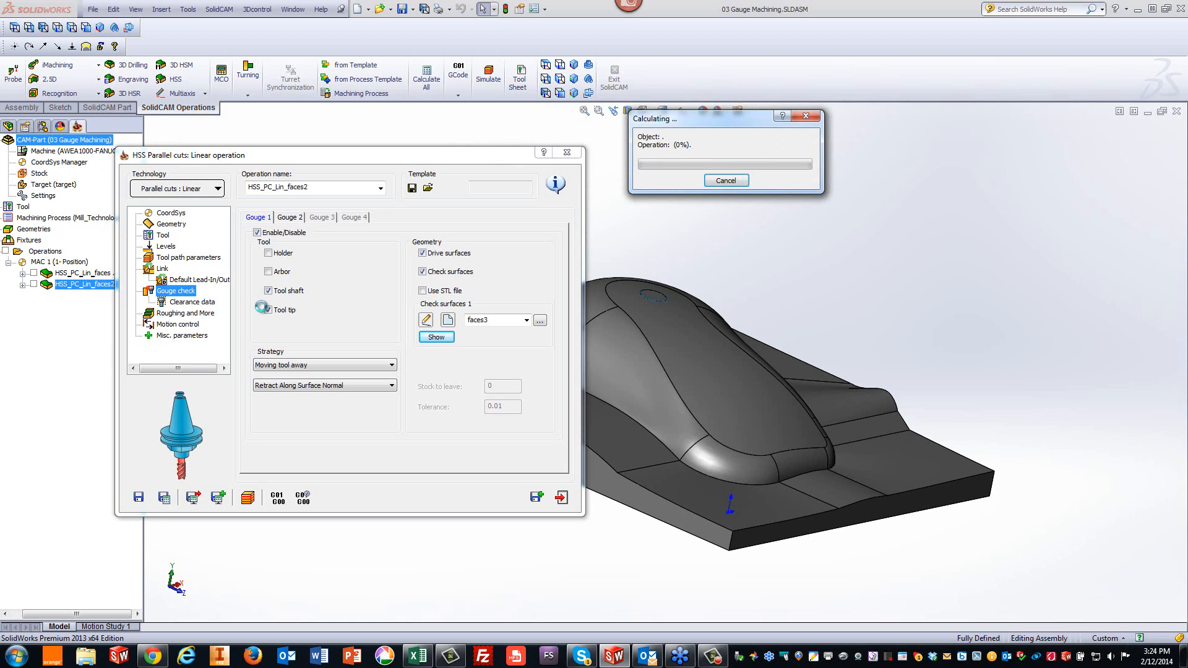
left_click(269, 273)
left_click(165, 497)
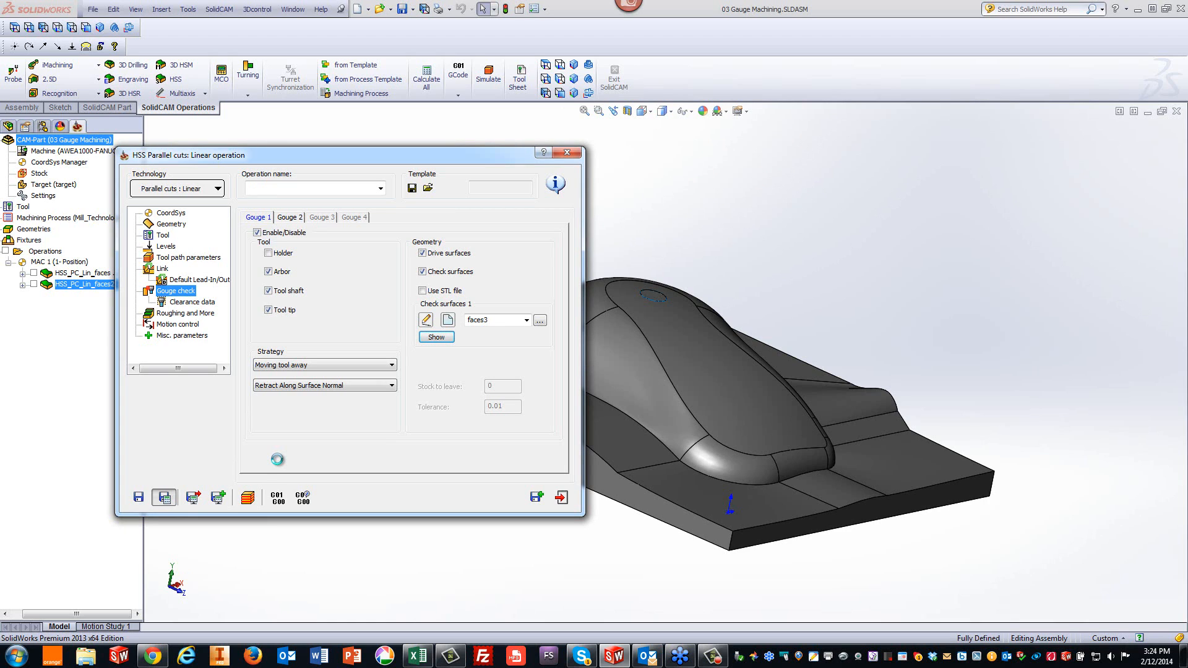
- Simulate the operation in Host CAD, adjusting the simulation speed while the tool path plays
left_click(249, 497)
left_click(318, 321)
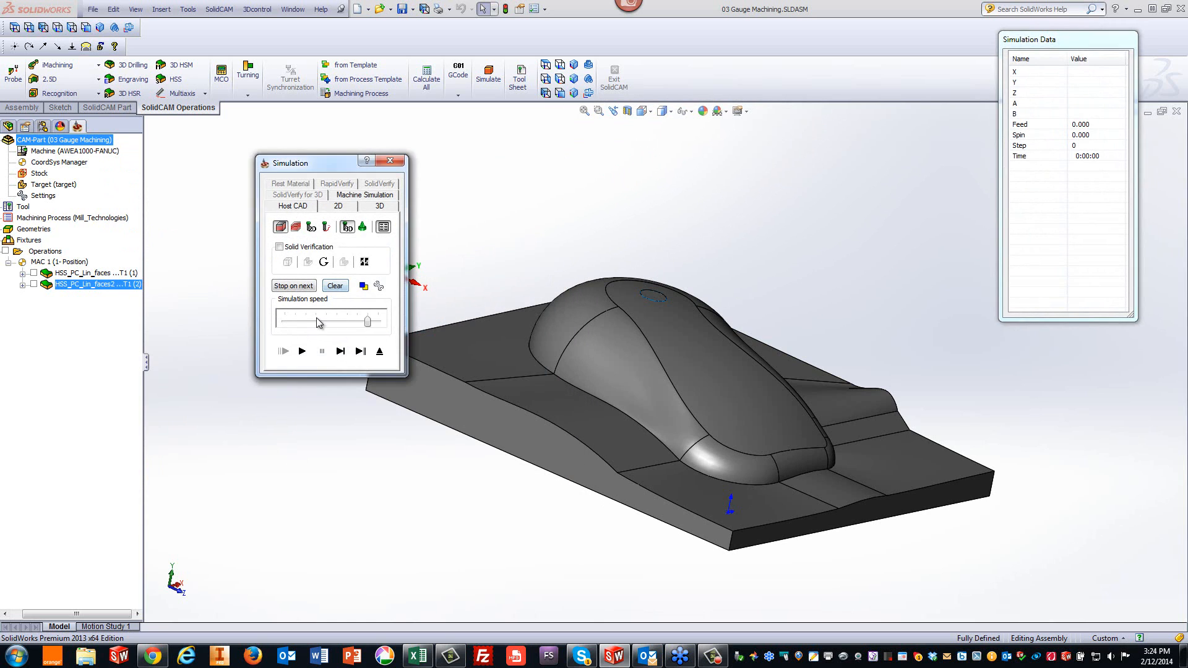
left_click(316, 319)
left_click(314, 319)
left_click(314, 318)
left_click(314, 320)
left_click_drag(342, 163, 241, 160)
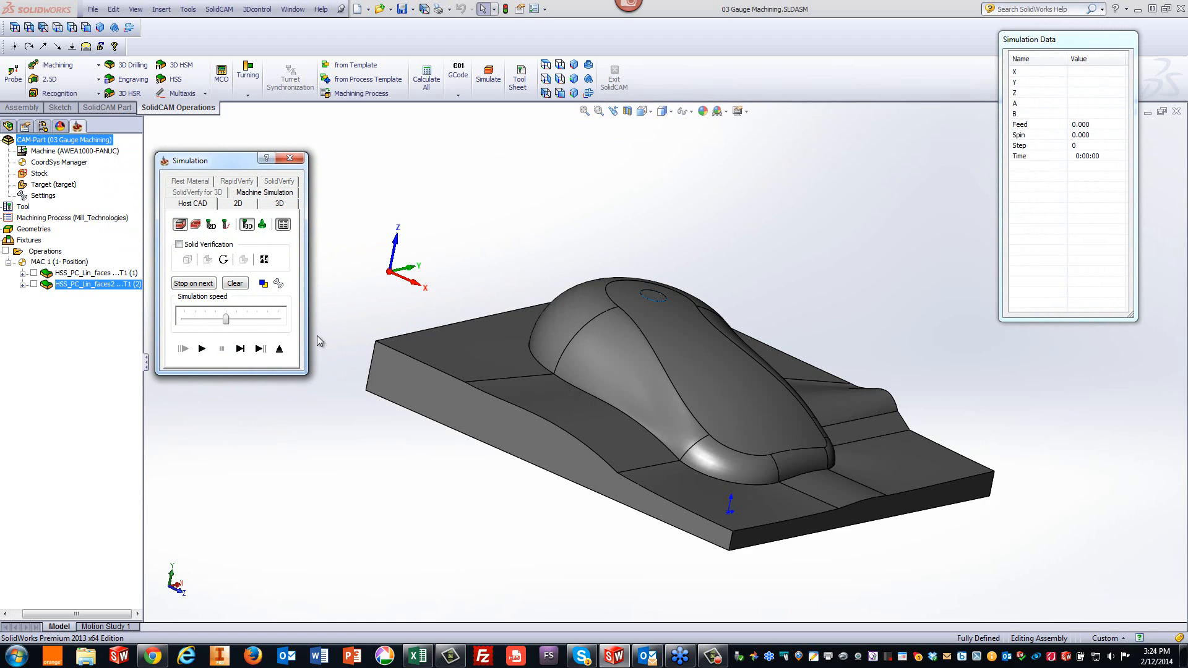
left_click(202, 349)
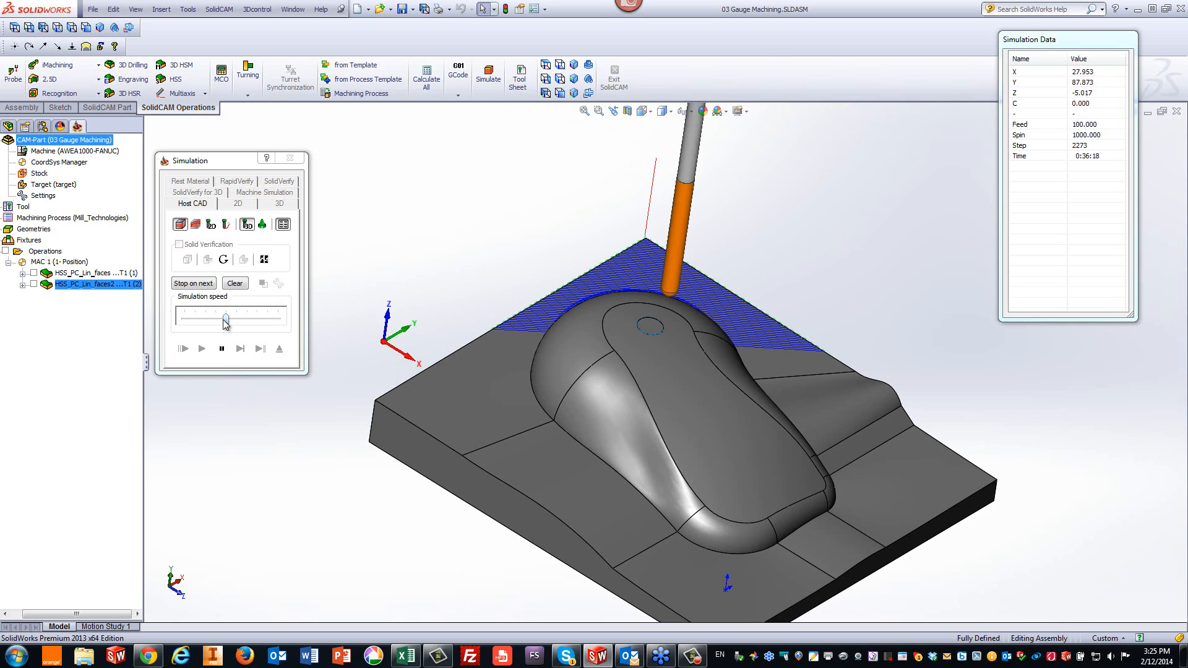
left_click_drag(225, 319, 256, 319)
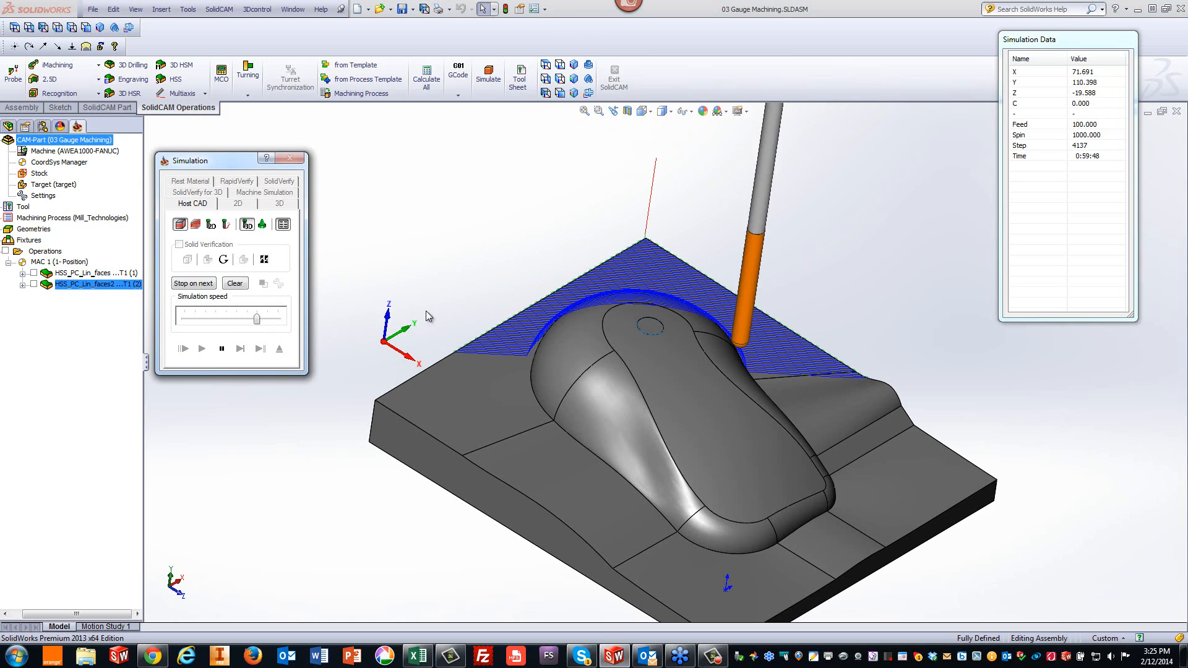
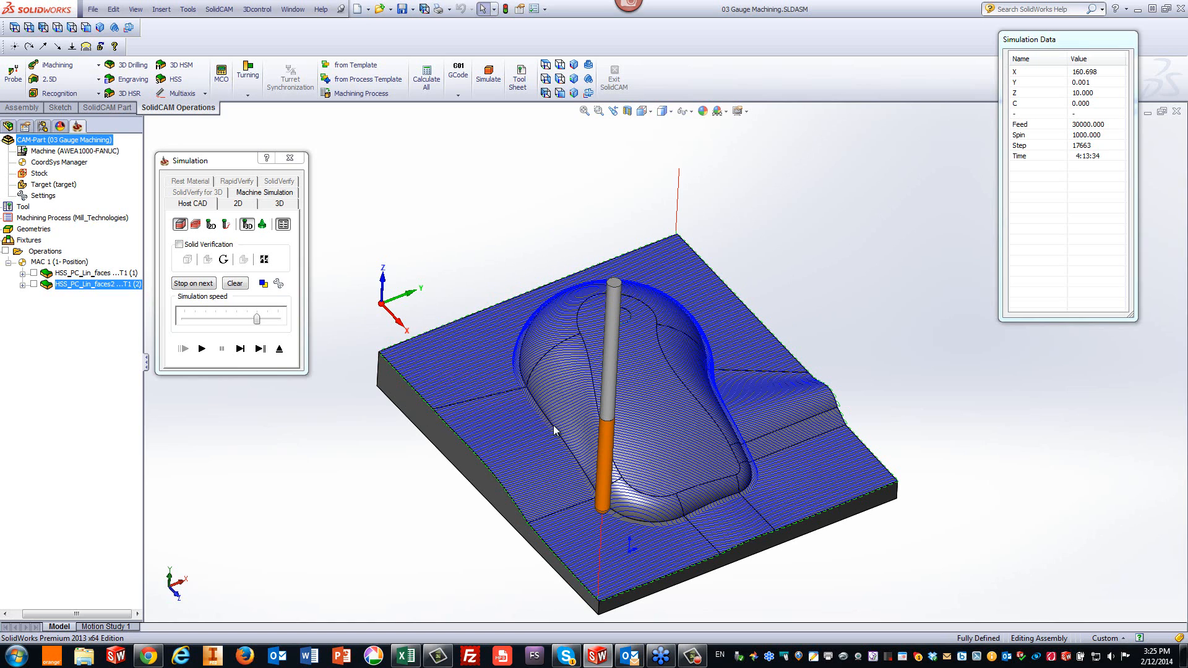
- Exit the simulation and the operation editor, then close the gauge machining assembly
left_click(279, 349)
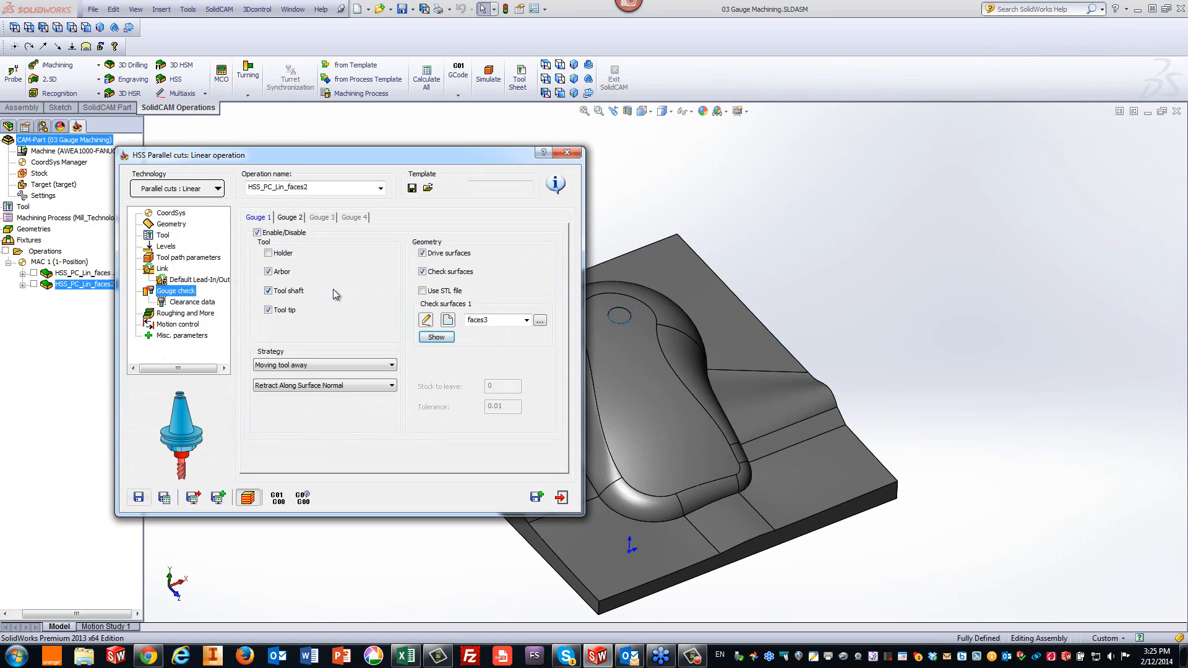
left_click(562, 496)
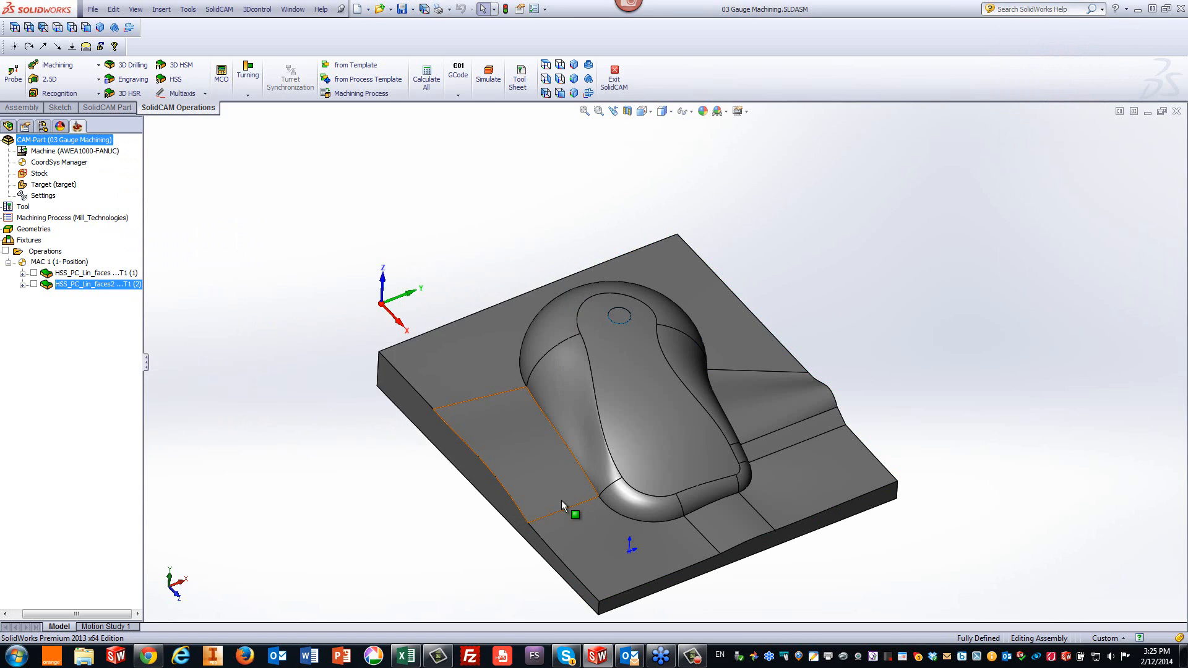
left_click(1177, 111)
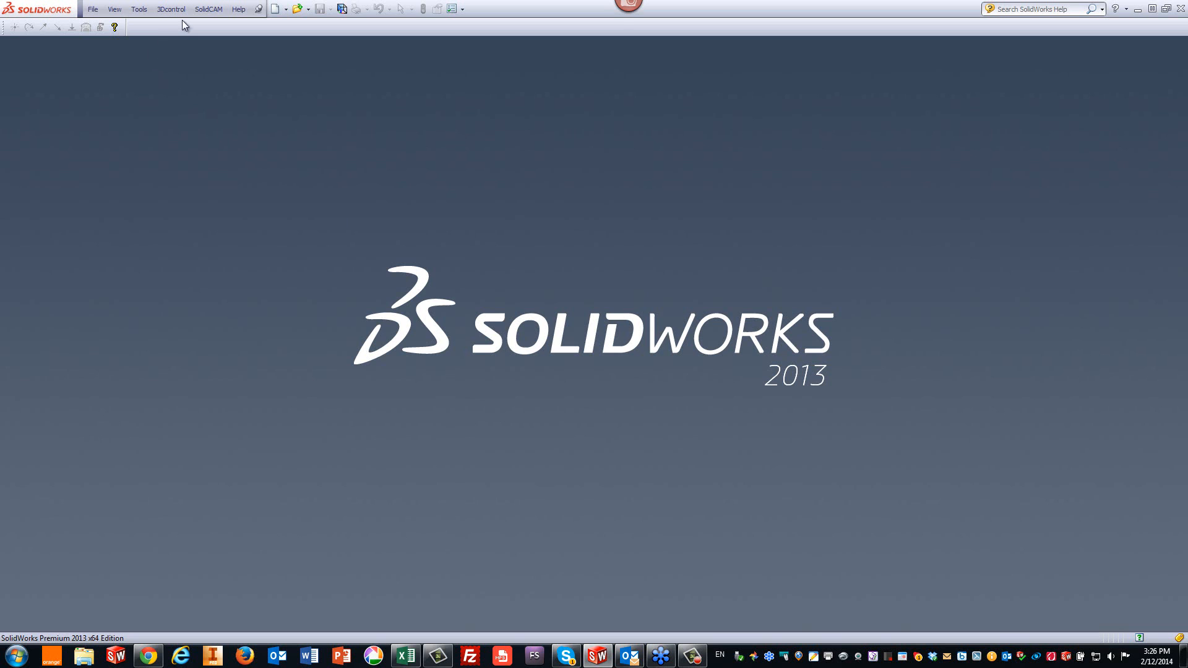
- Open the CAM part 04 Rough and more.prz from the HSS Tips and Tricks folder
left_click(208, 9)
left_click(211, 39)
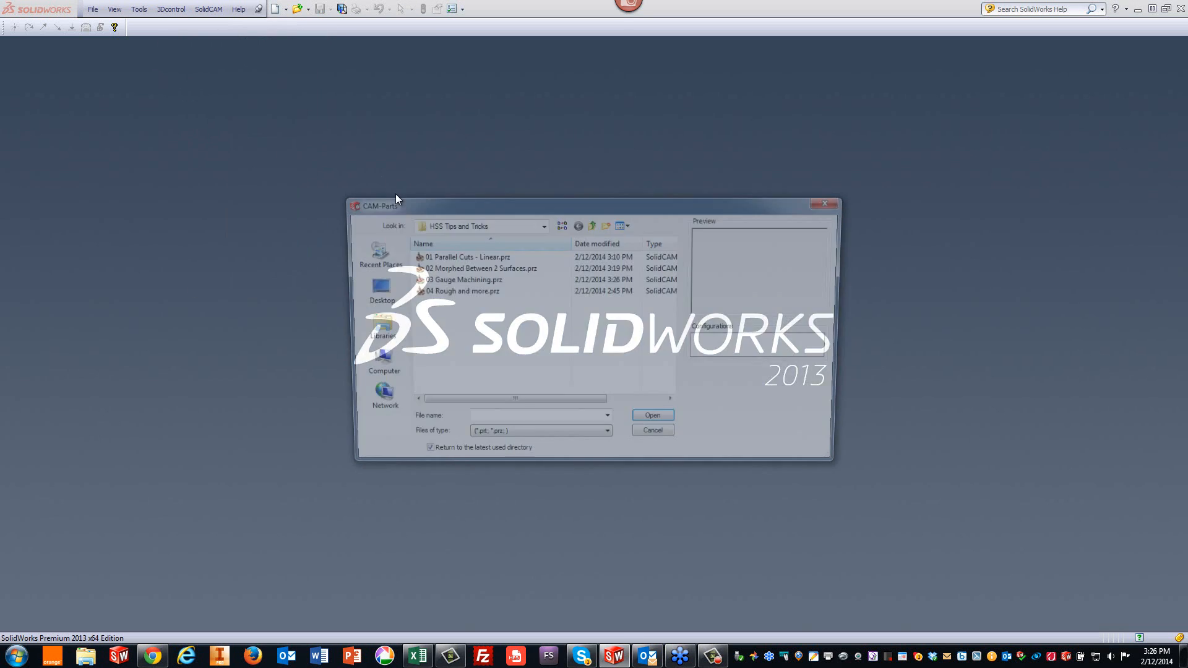
left_click(446, 291)
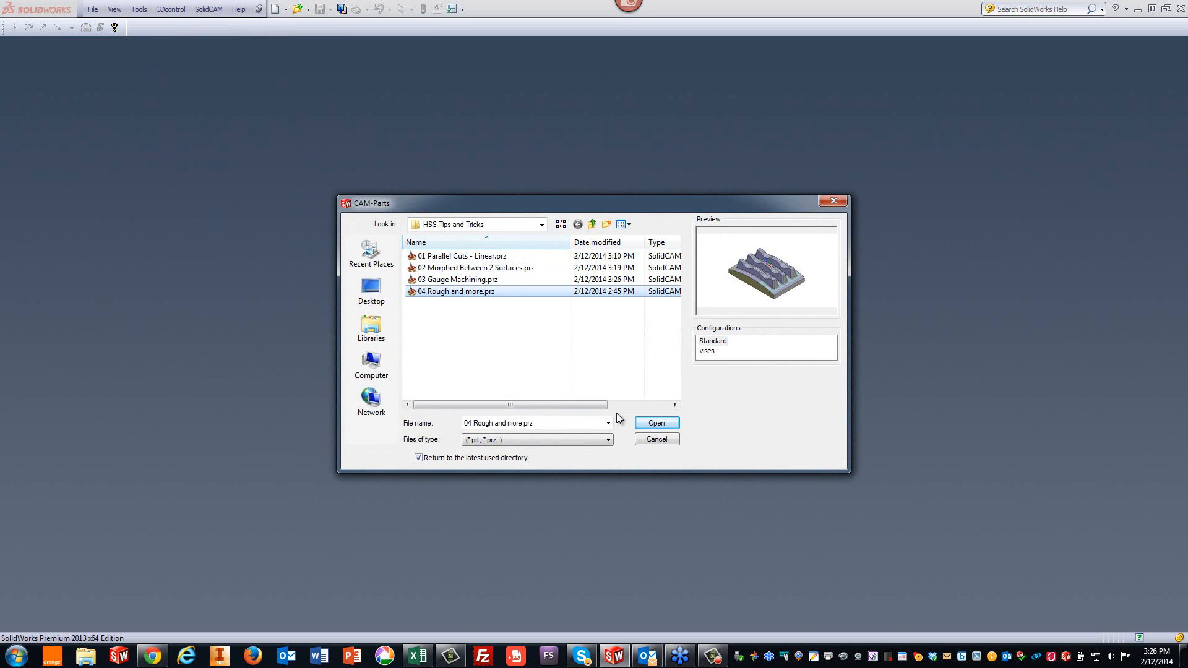
left_click(655, 423)
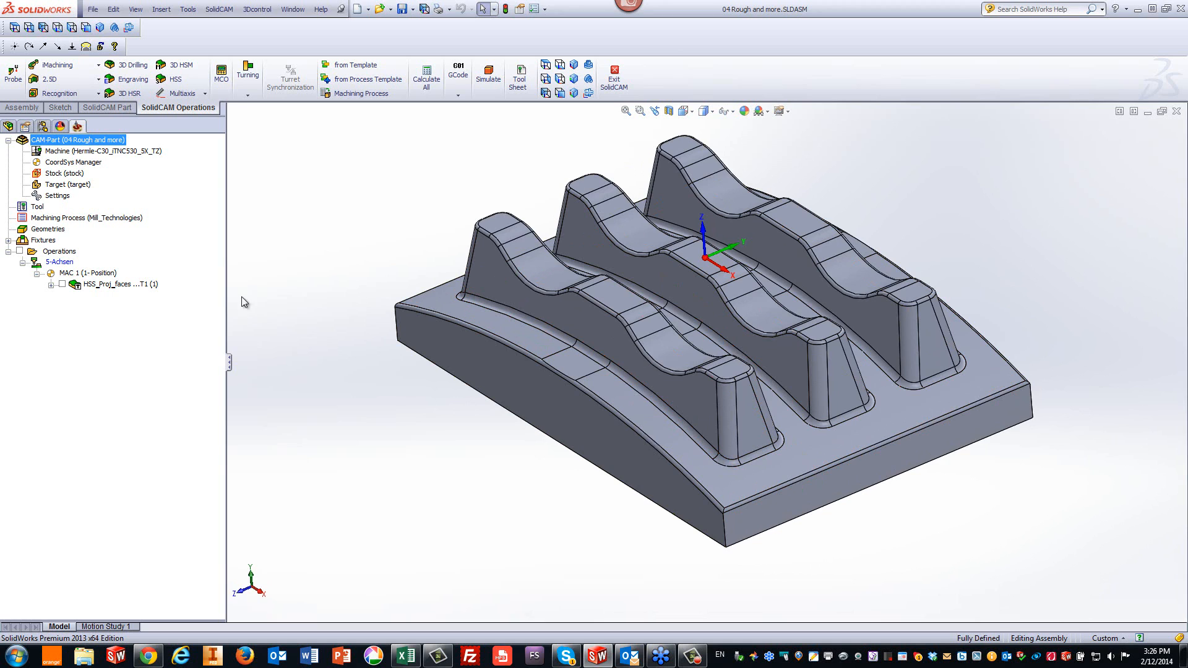
- Start a new HSS operation and set its technology to Projection, User-defined
left_click(176, 79)
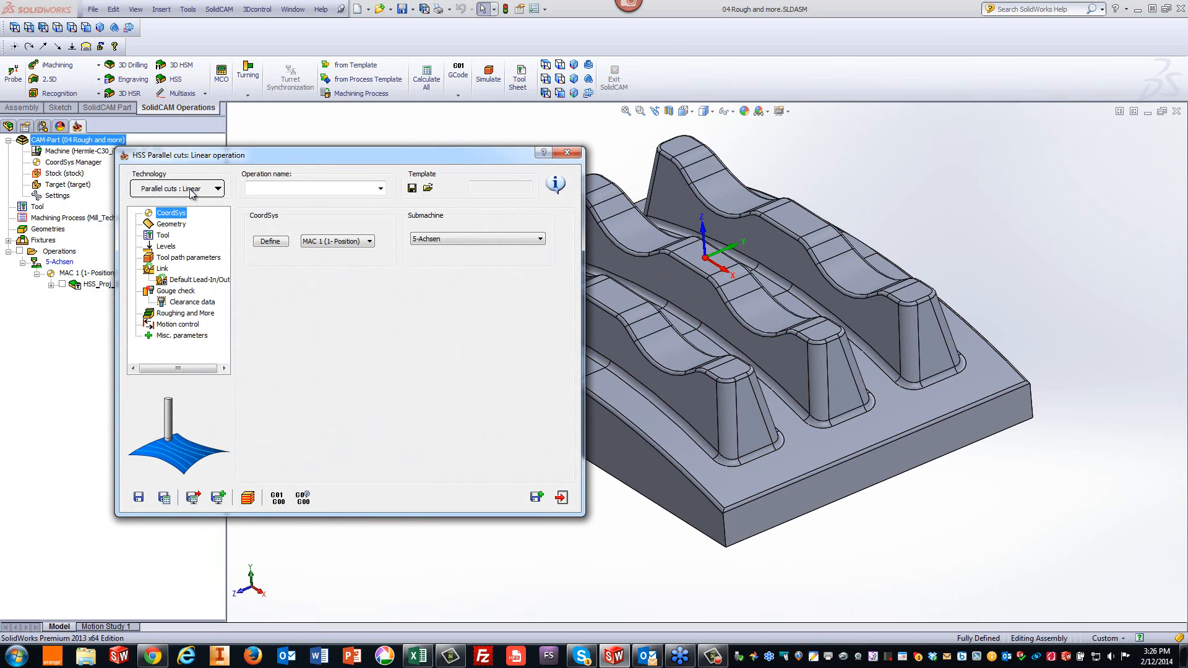
left_click(188, 189)
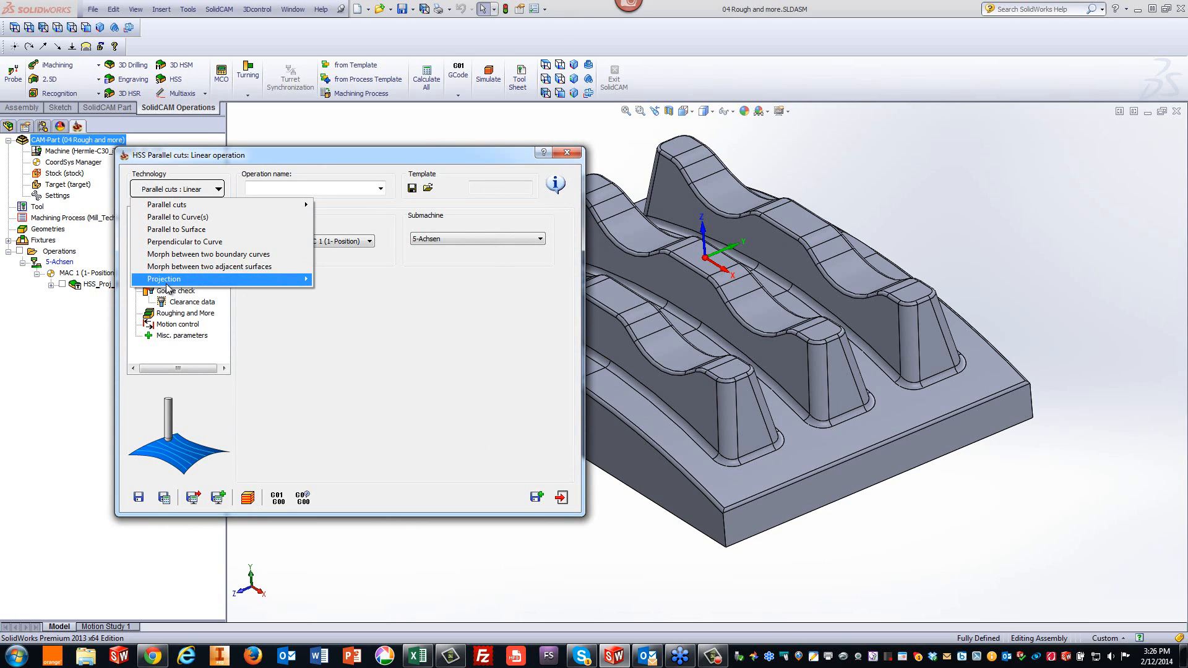
mouse_move(197, 280)
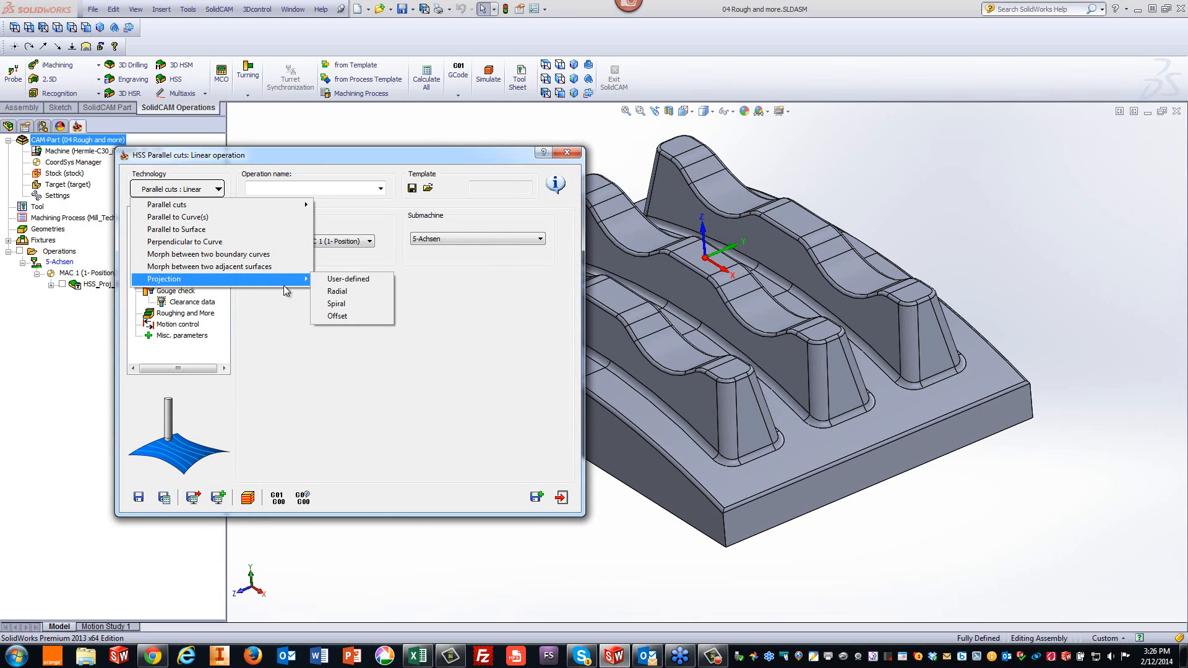
left_click(338, 281)
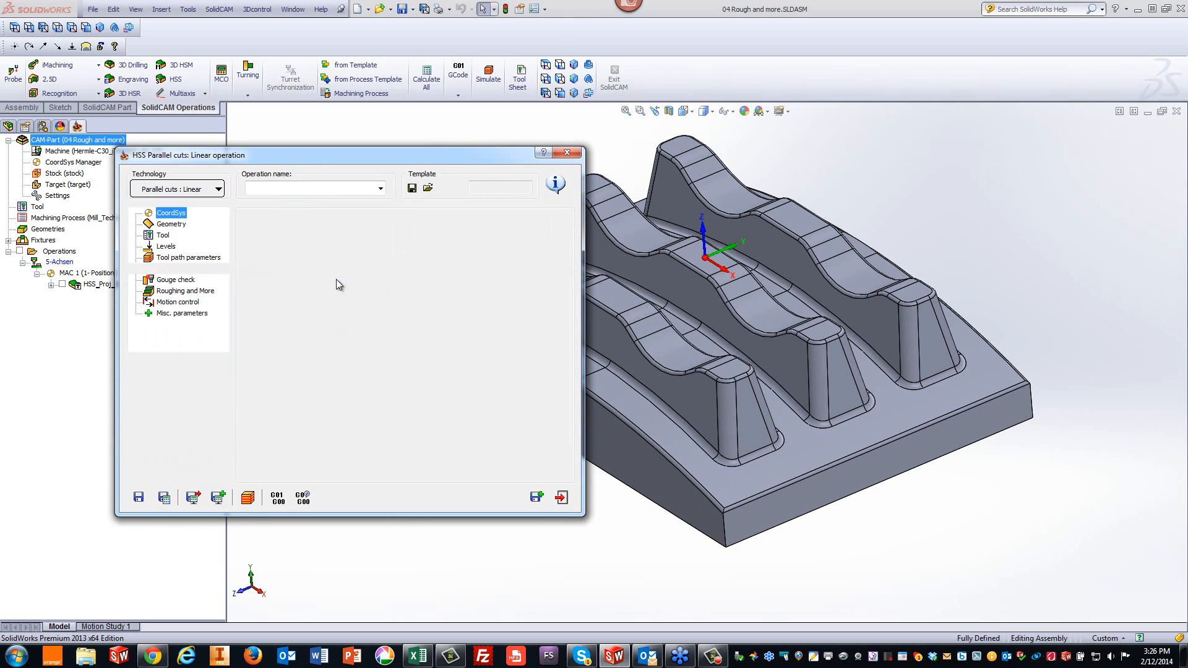
- Define a new drive surface by selecting the fillet faces along the base of the first channel
left_click(171, 224)
left_click(267, 244)
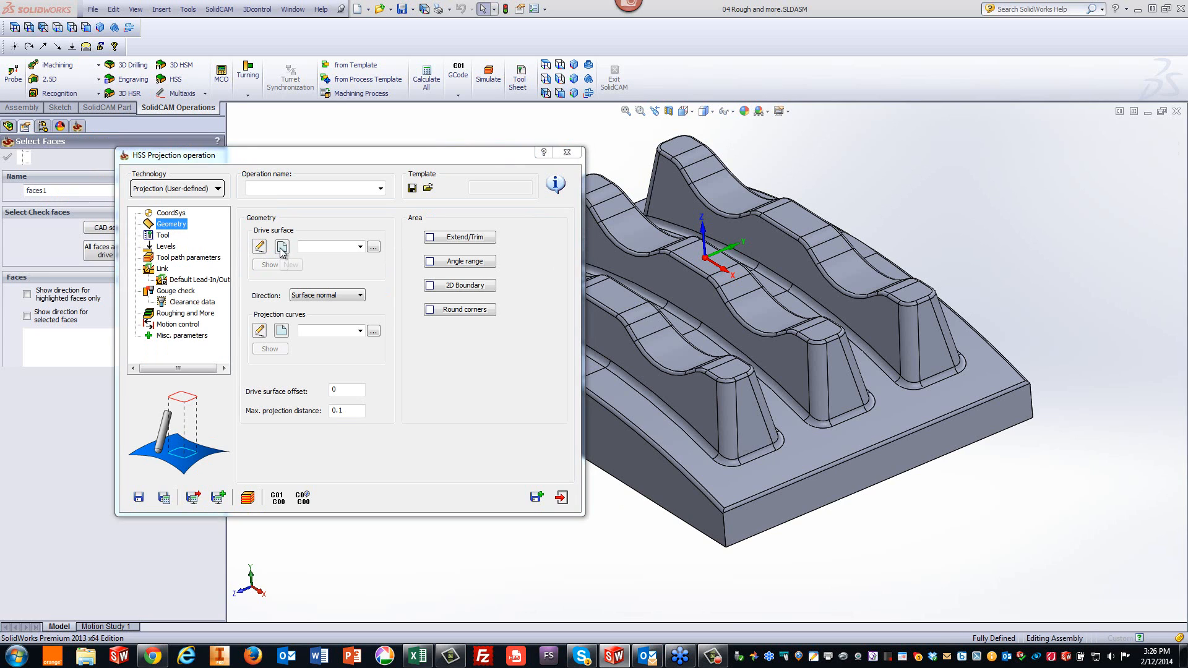
left_click(652, 403)
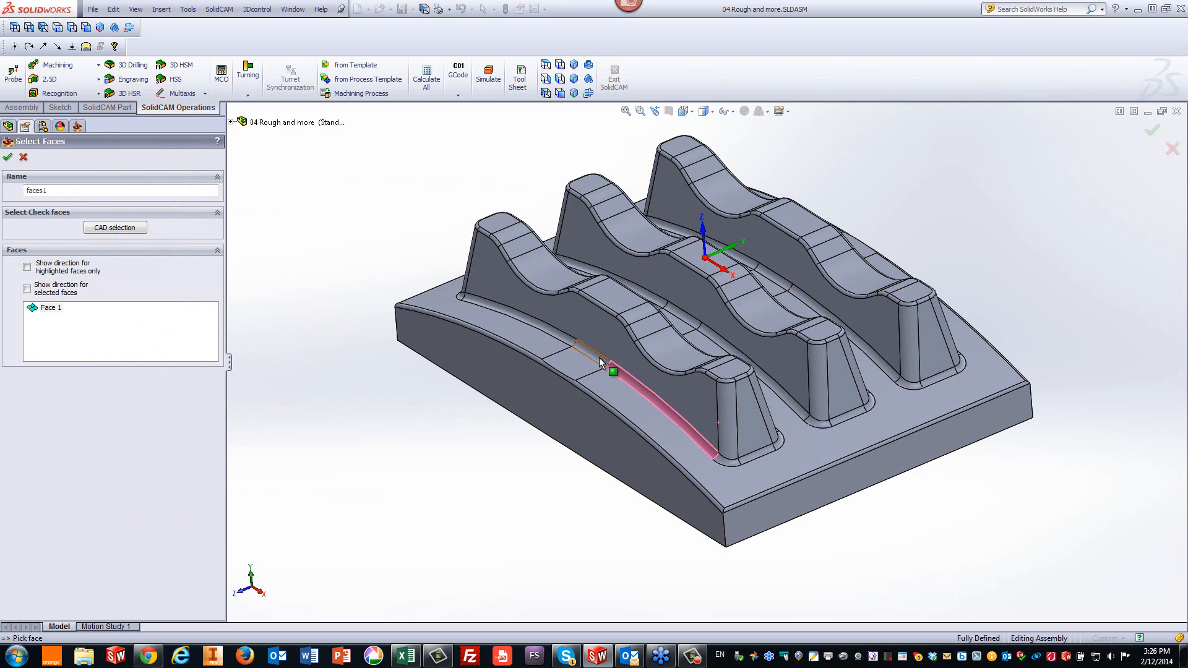
left_click(570, 345)
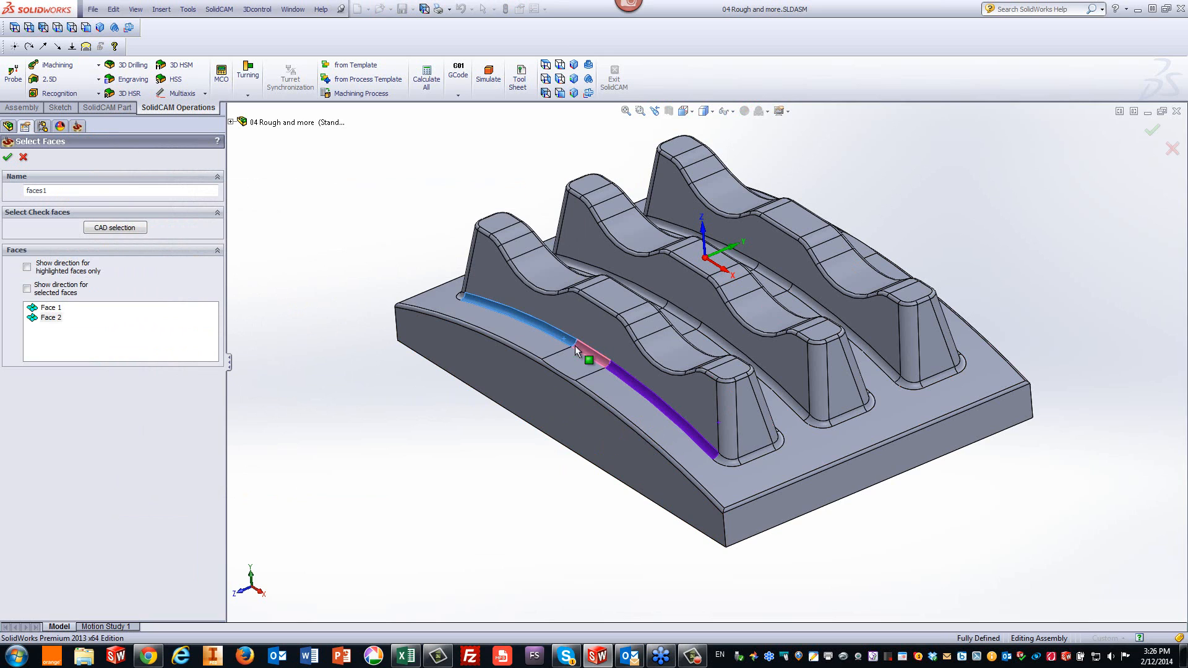
left_click(572, 343)
left_click(723, 460)
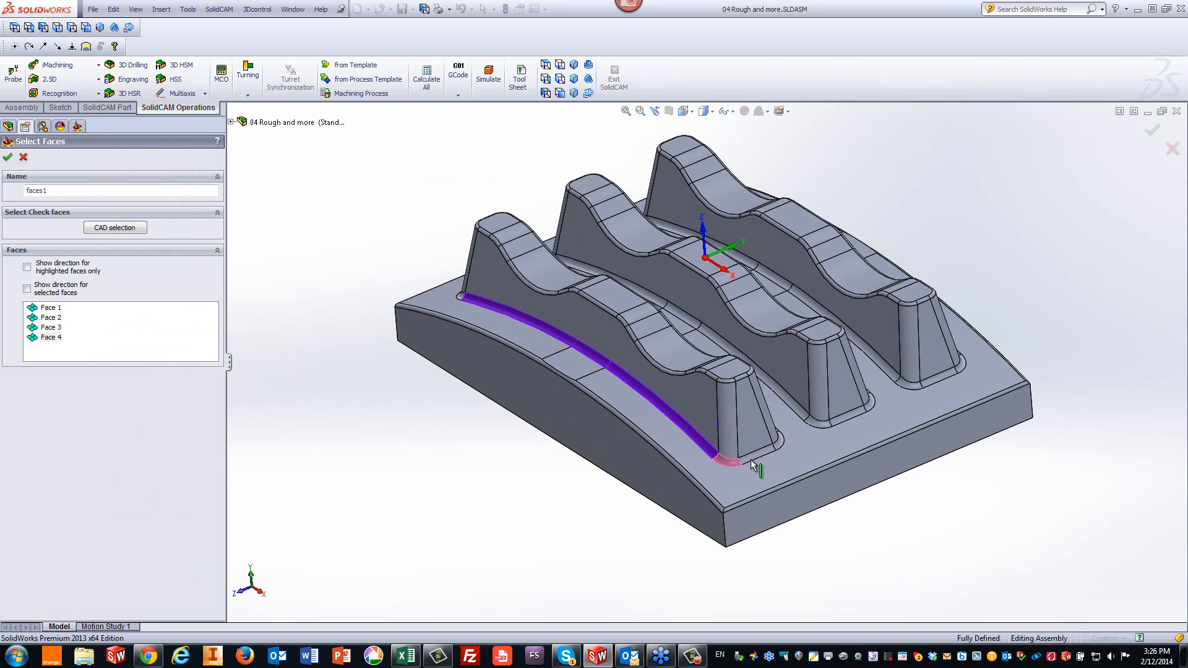
left_click(772, 458)
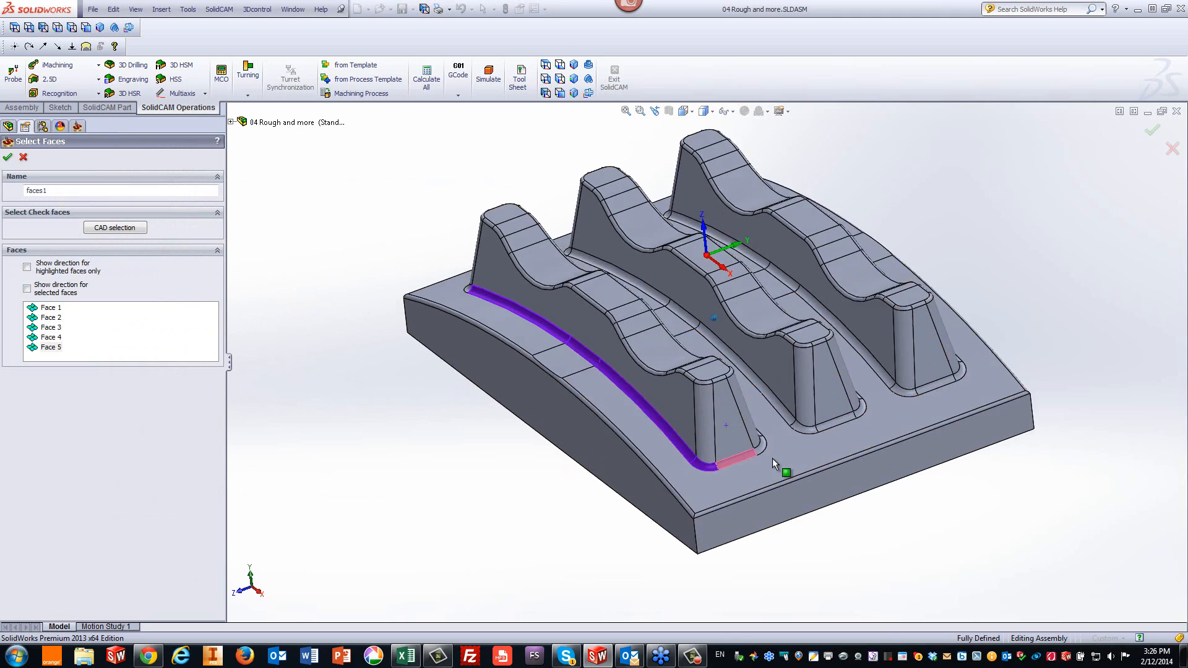
middle_click_drag(773, 458, 675, 581)
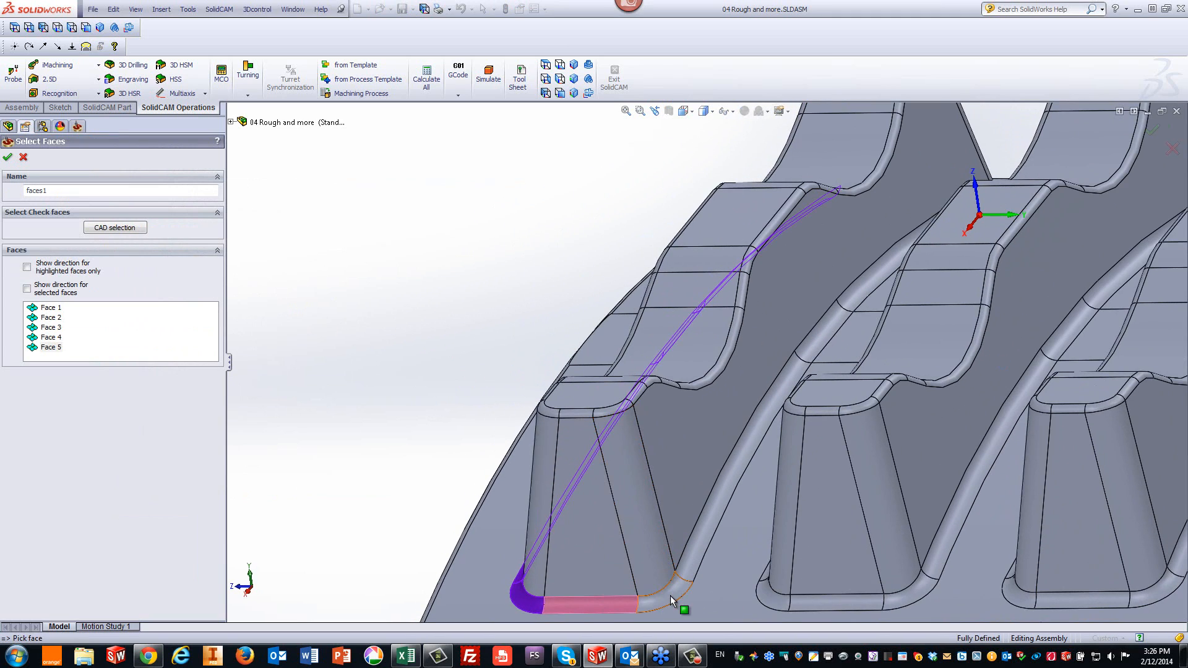
left_click(681, 591)
left_click(702, 547)
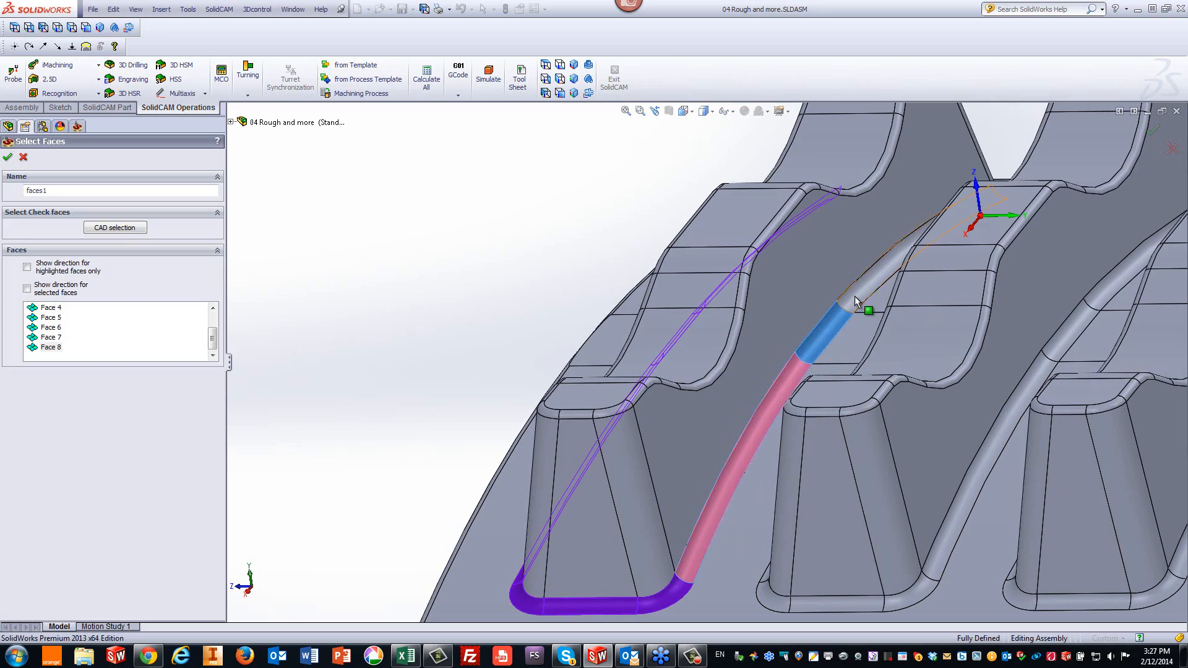
left_click(829, 336)
- Add the remaining fillet faces around the channel's ends and confirm the drive surface selection
middle_click_drag(856, 295, 526, 378)
key("Right")
key("Right")
key("Right")
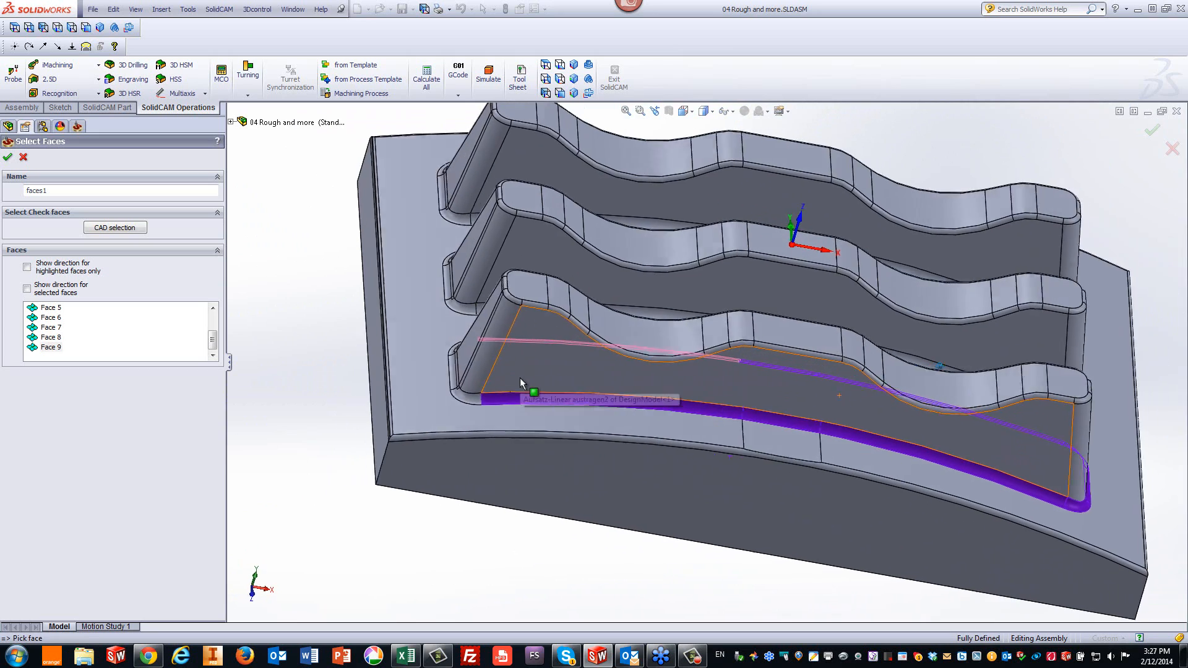
left_click(522, 393)
left_click(521, 395)
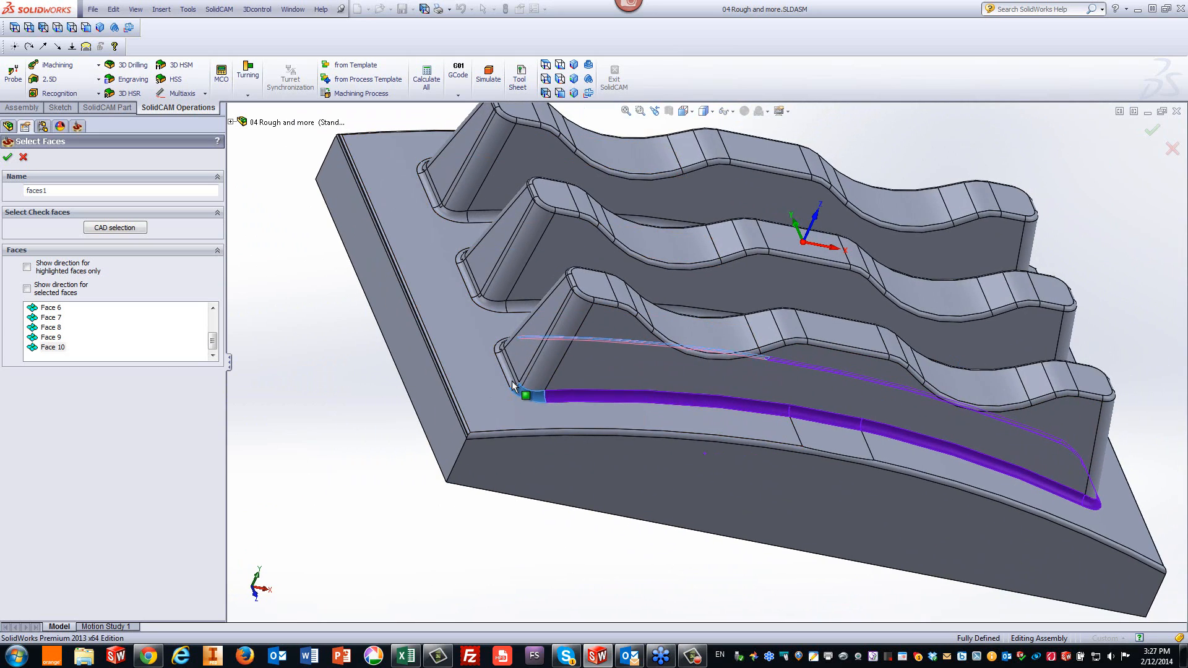
left_click(512, 382)
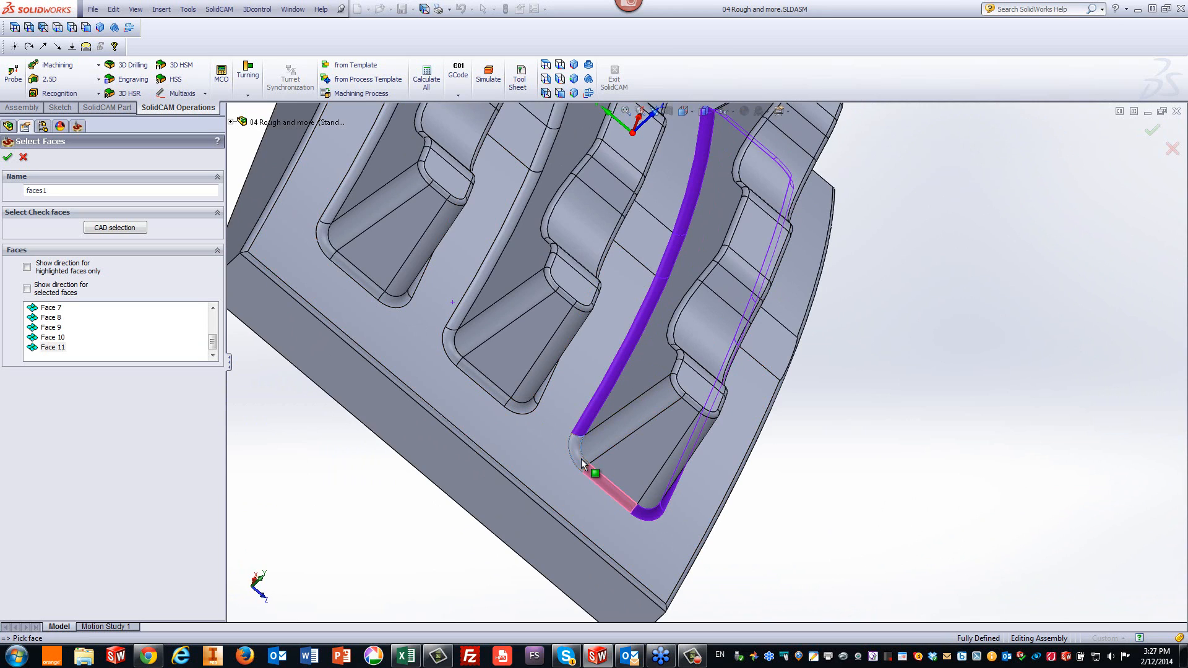
left_click(581, 459)
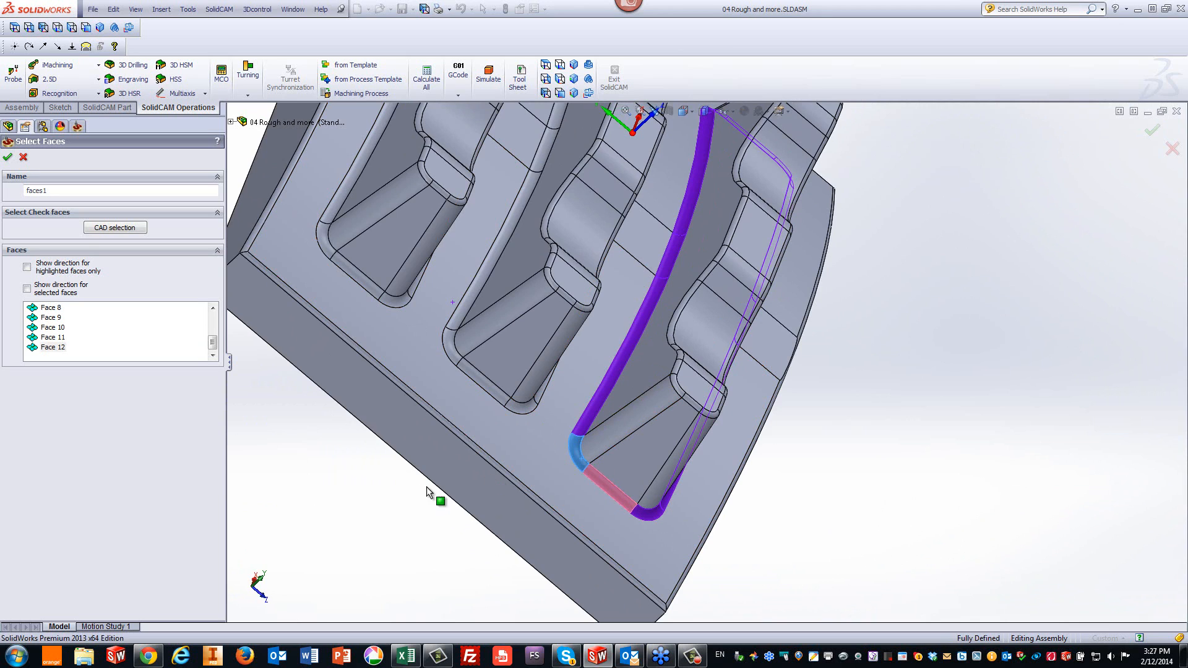
left_click(10, 159)
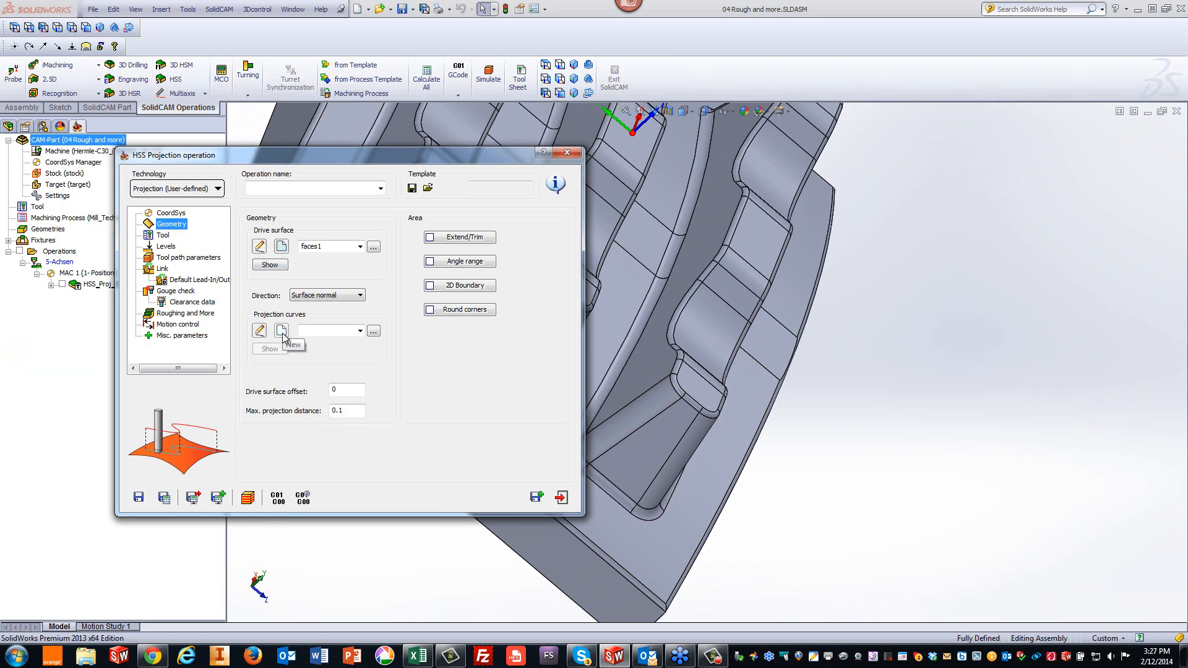
- Define a new projection curve chain, starting with edges along the first channel's base
left_click(282, 332)
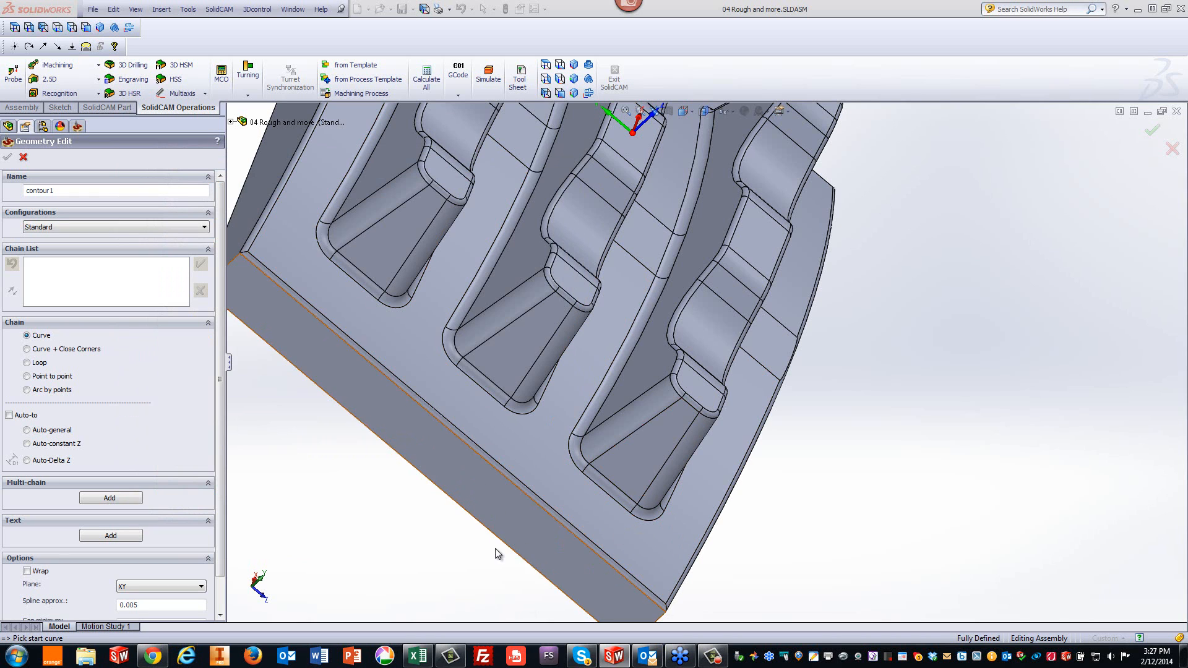
left_click(574, 64)
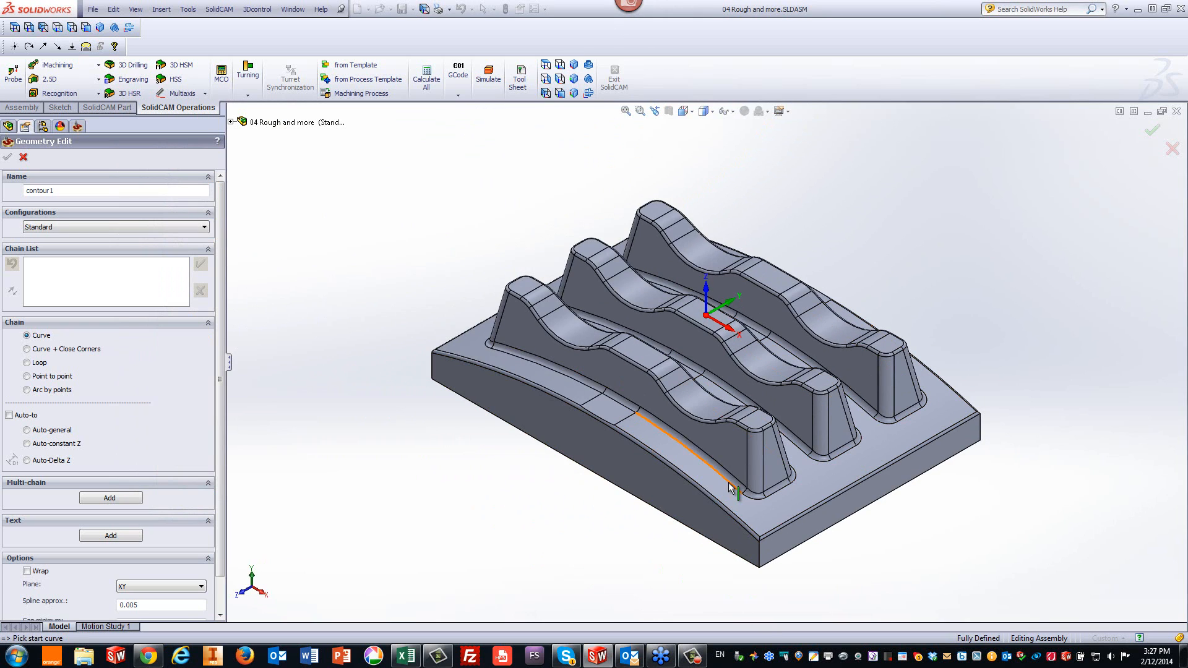
left_click(731, 485)
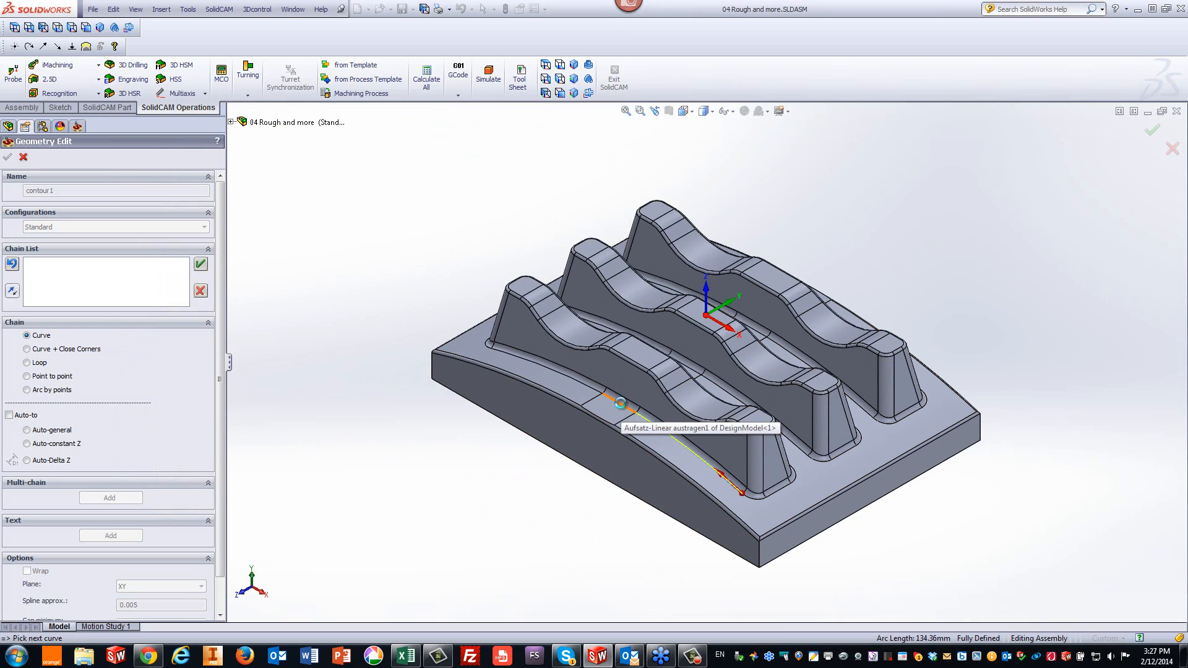
left_click(592, 391)
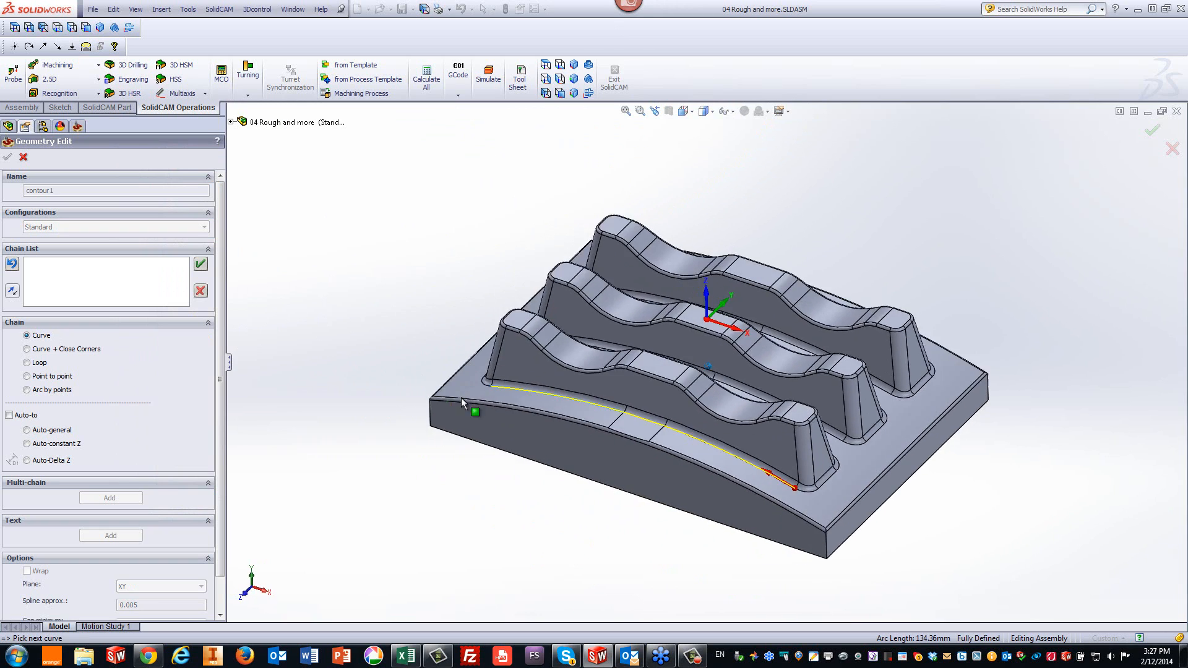
left_click(526, 432)
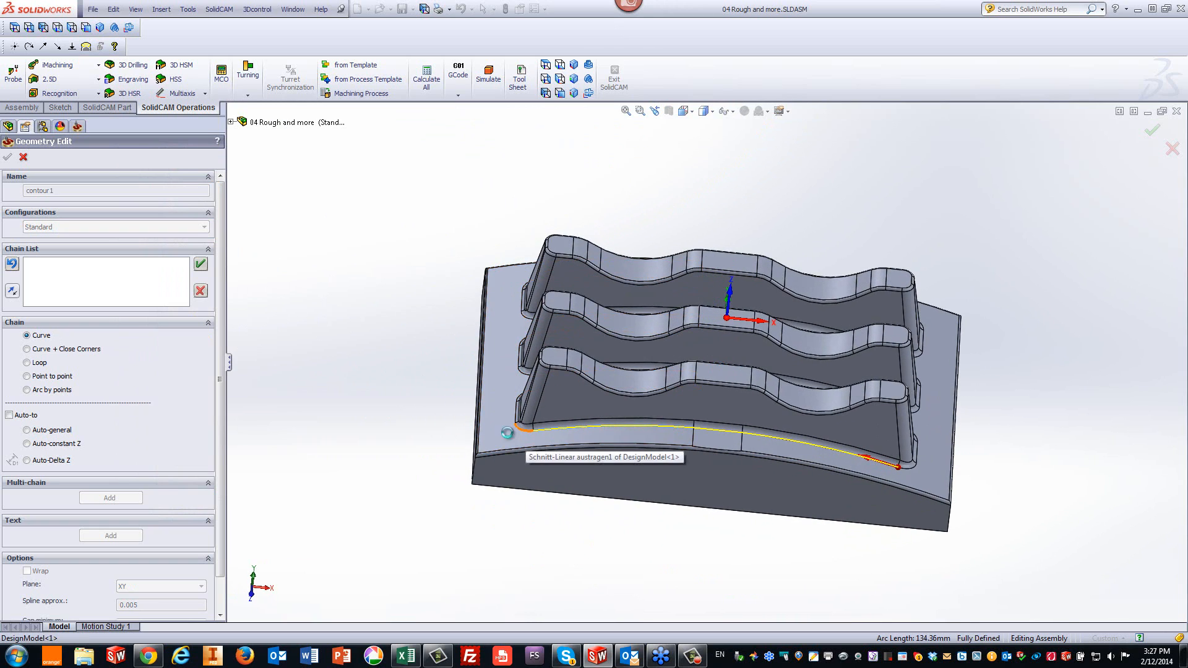
left_click(681, 503)
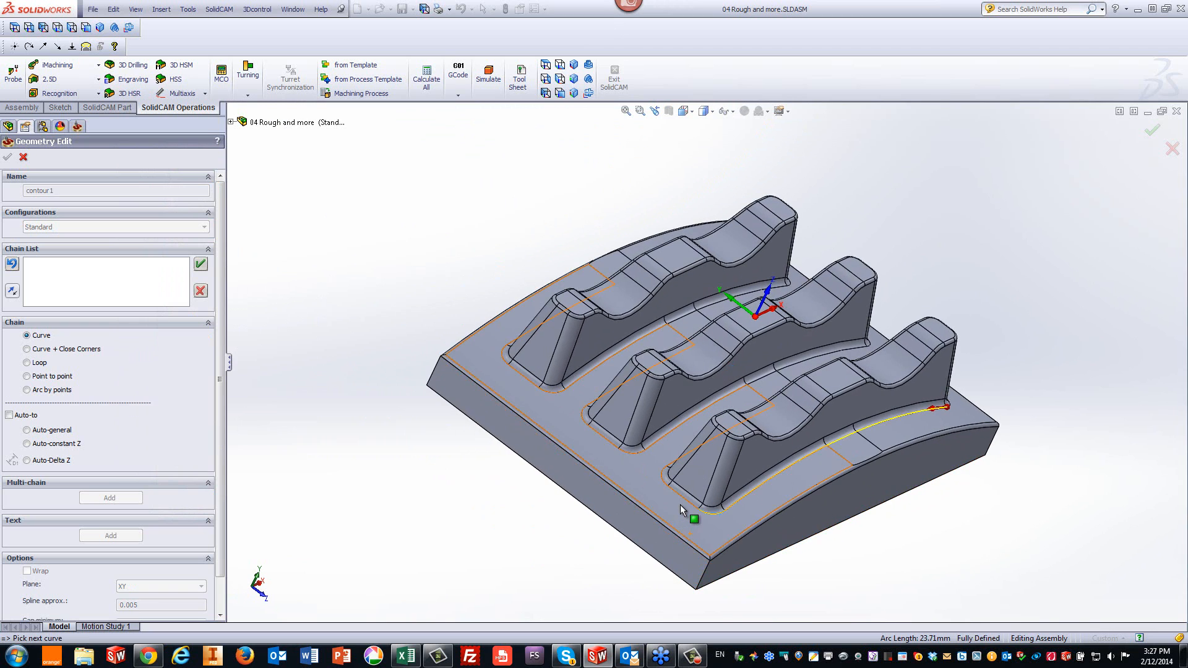
left_click(685, 501)
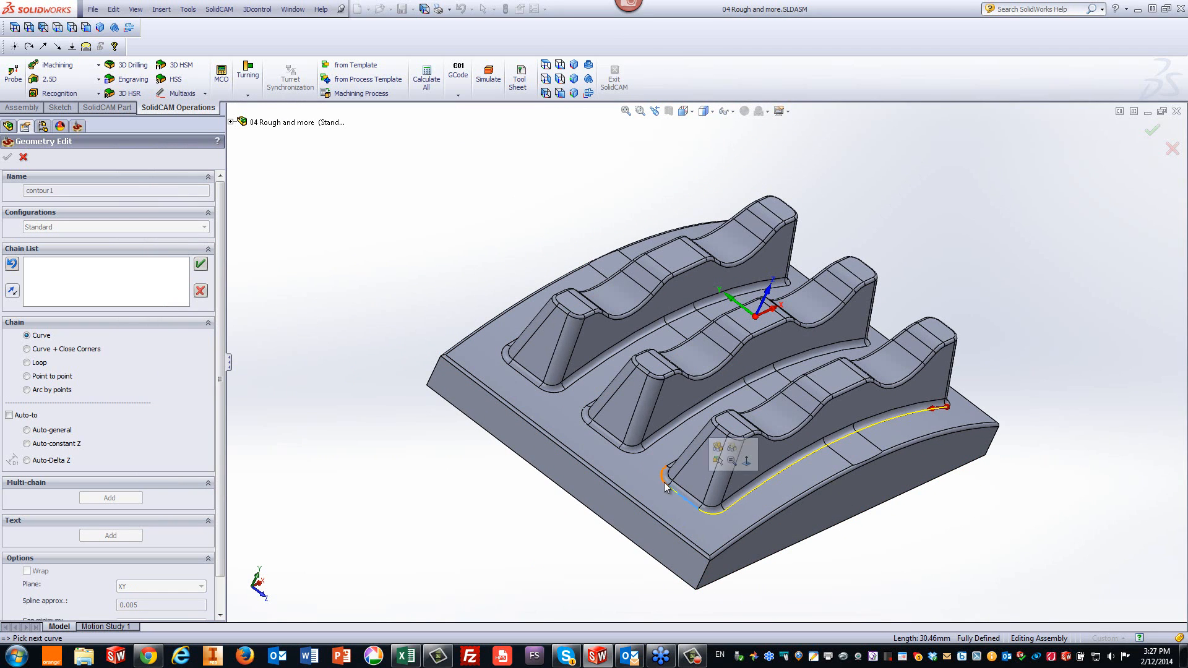
left_click(666, 483)
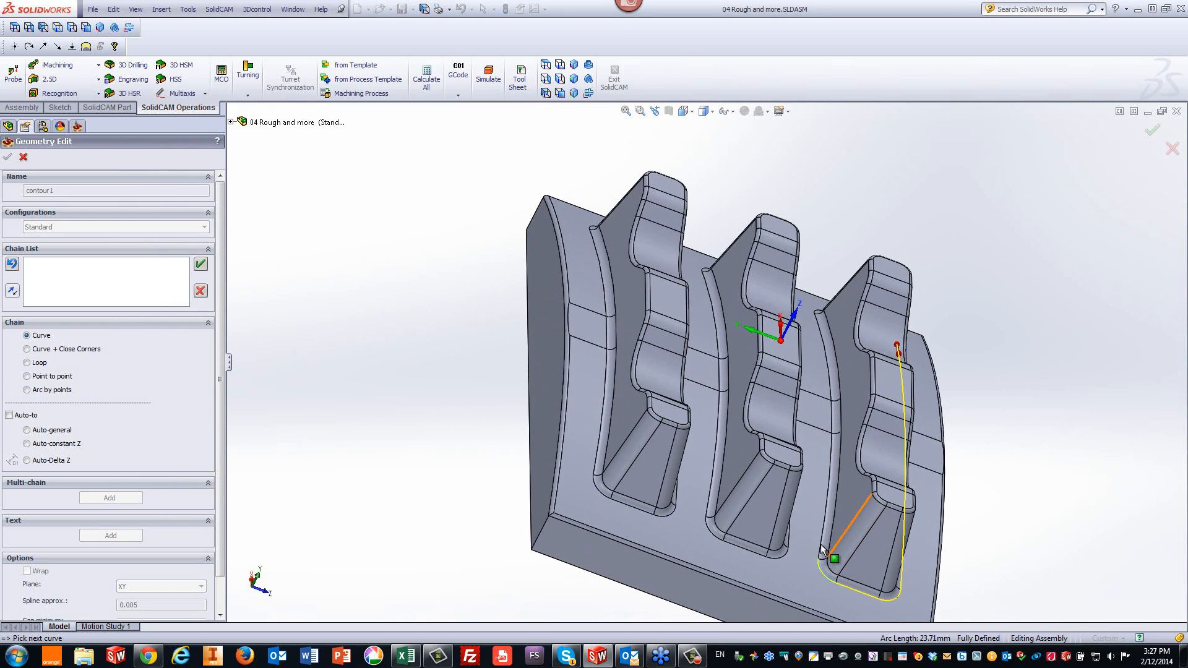
- Continue chaining curve segments across the ribs to close the projection chain and confirm it
left_click(822, 543)
left_click(827, 427)
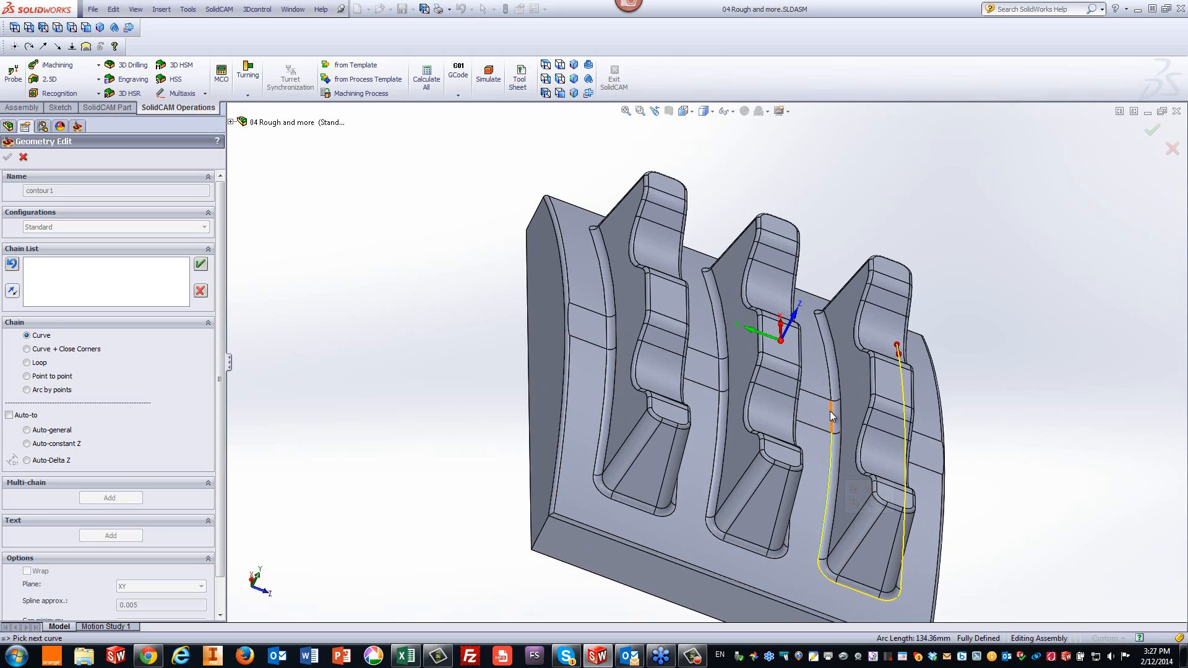
left_click(831, 412)
left_click(831, 390)
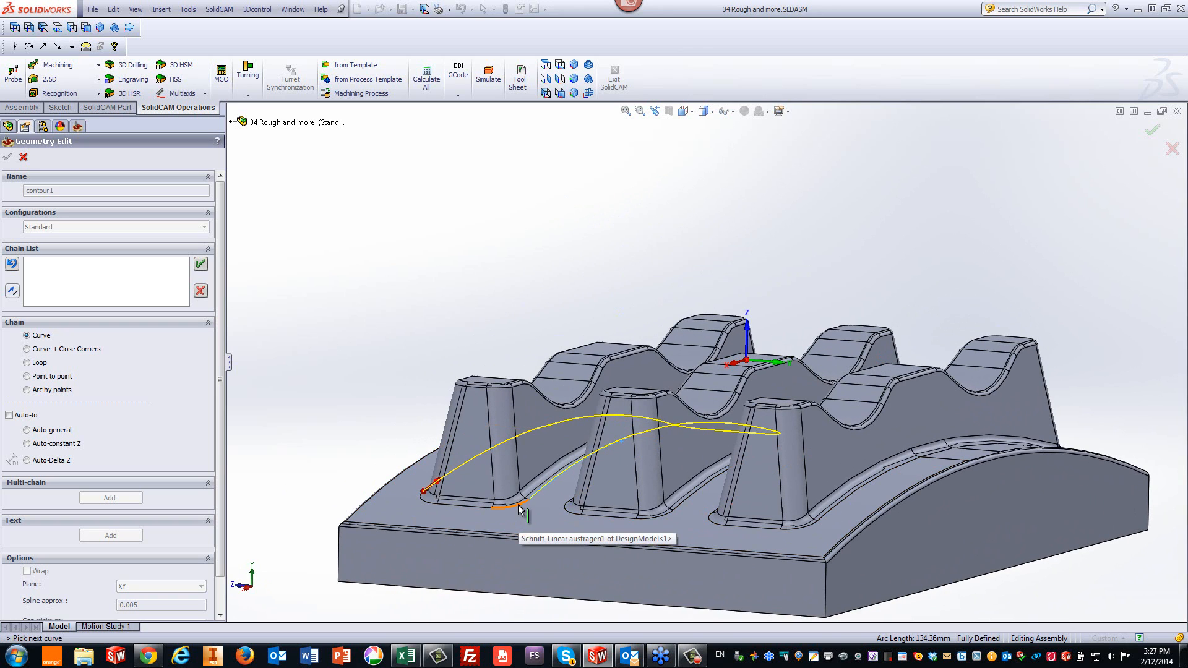
left_click(518, 506)
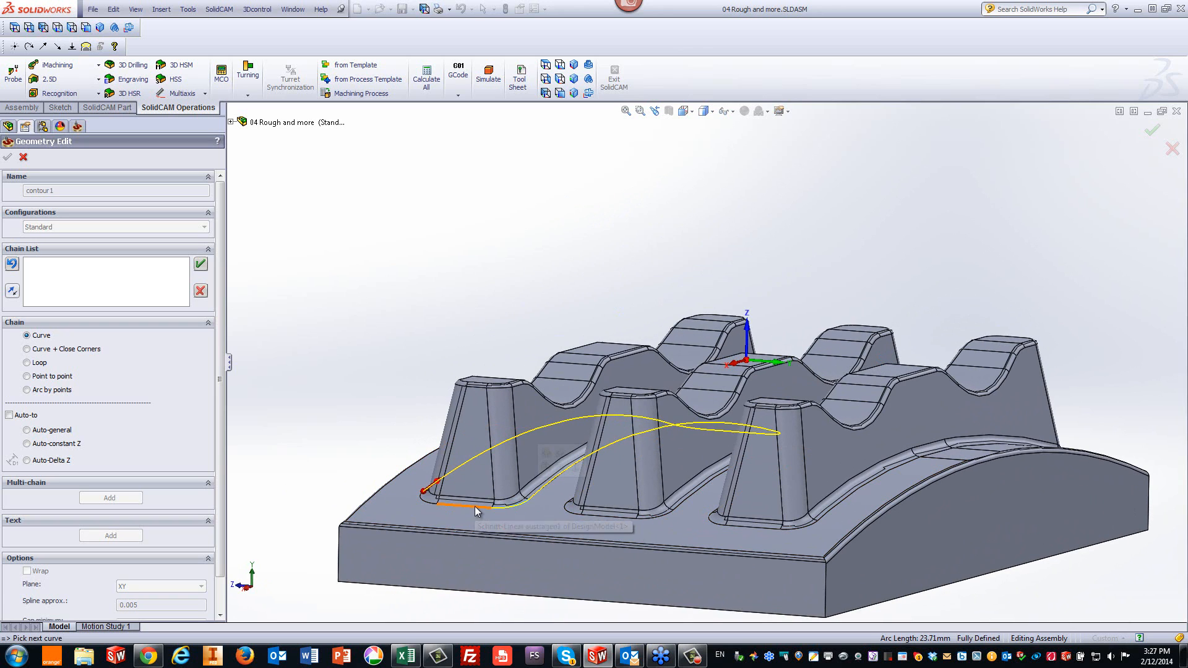
left_click(474, 506)
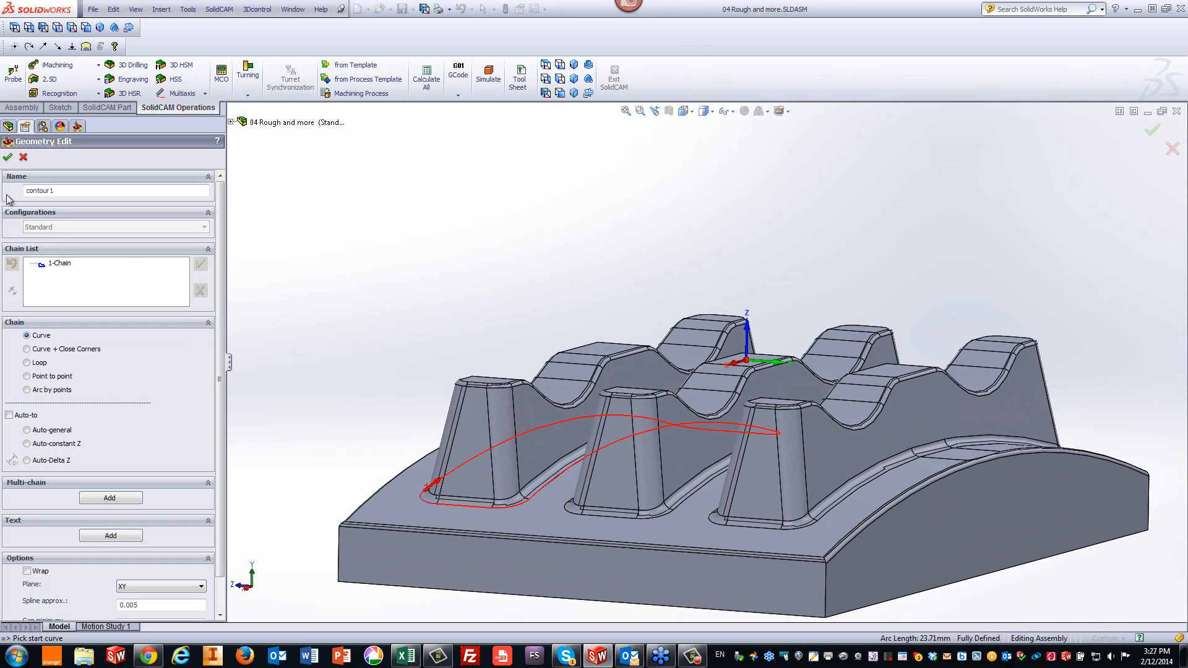
left_click(8, 159)
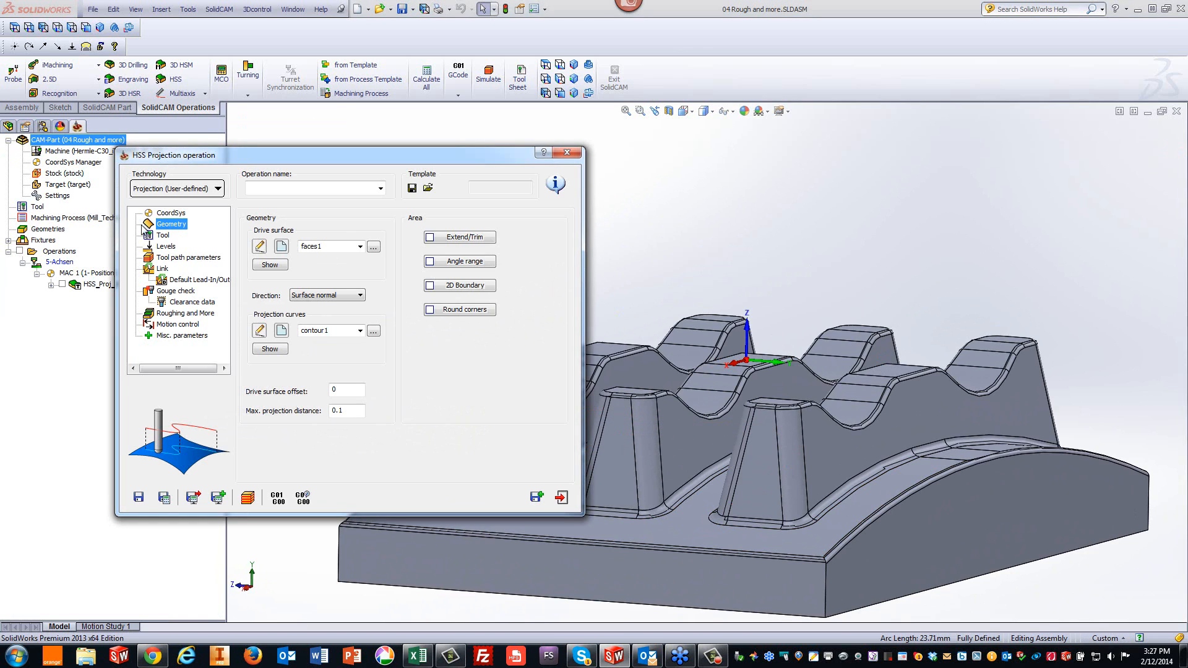
- Select the 10 mm ball nose mill as the operation's tool and calculate the projection toolpath
left_click(164, 236)
left_click(319, 364)
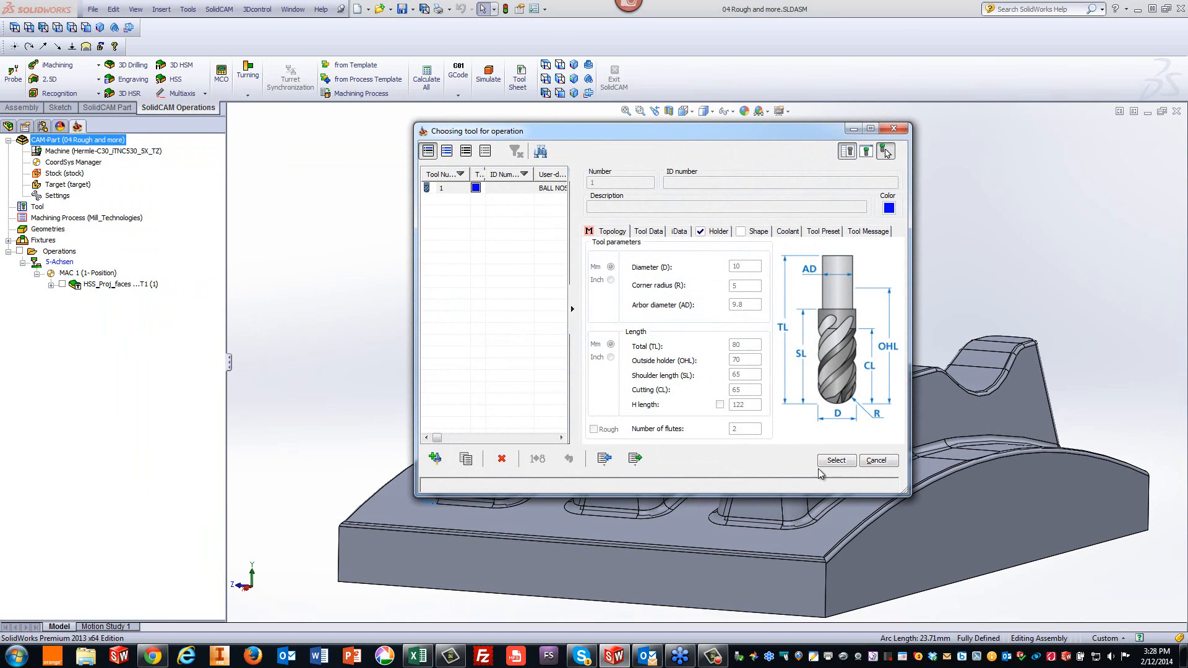
left_click(837, 461)
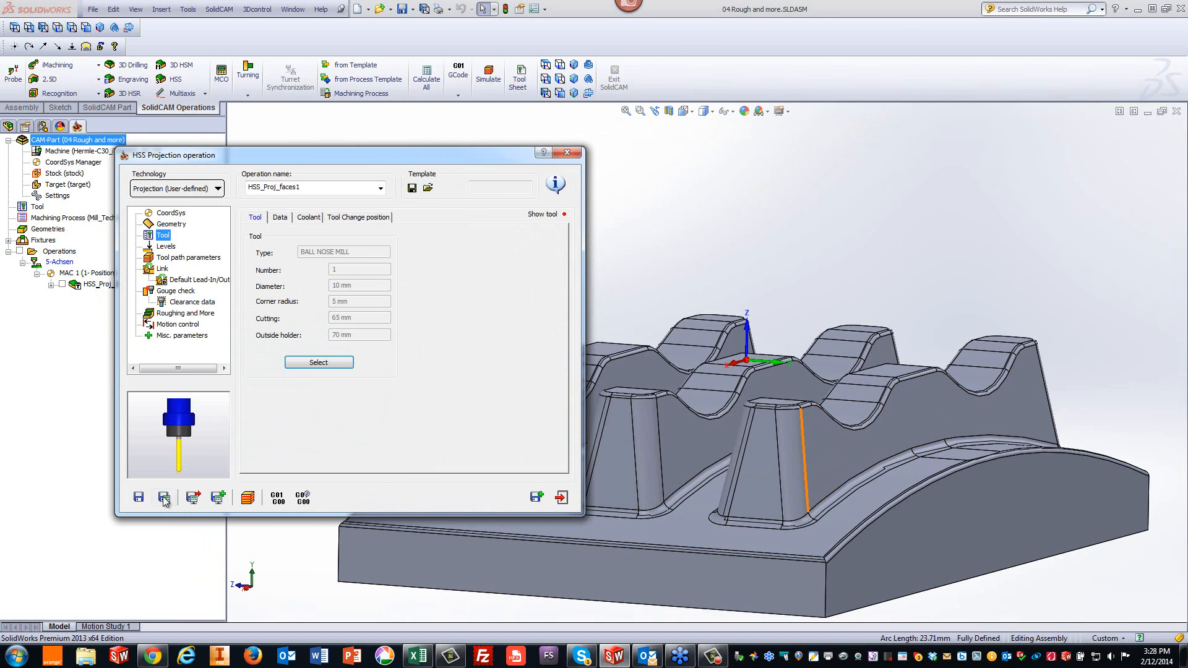
left_click(165, 499)
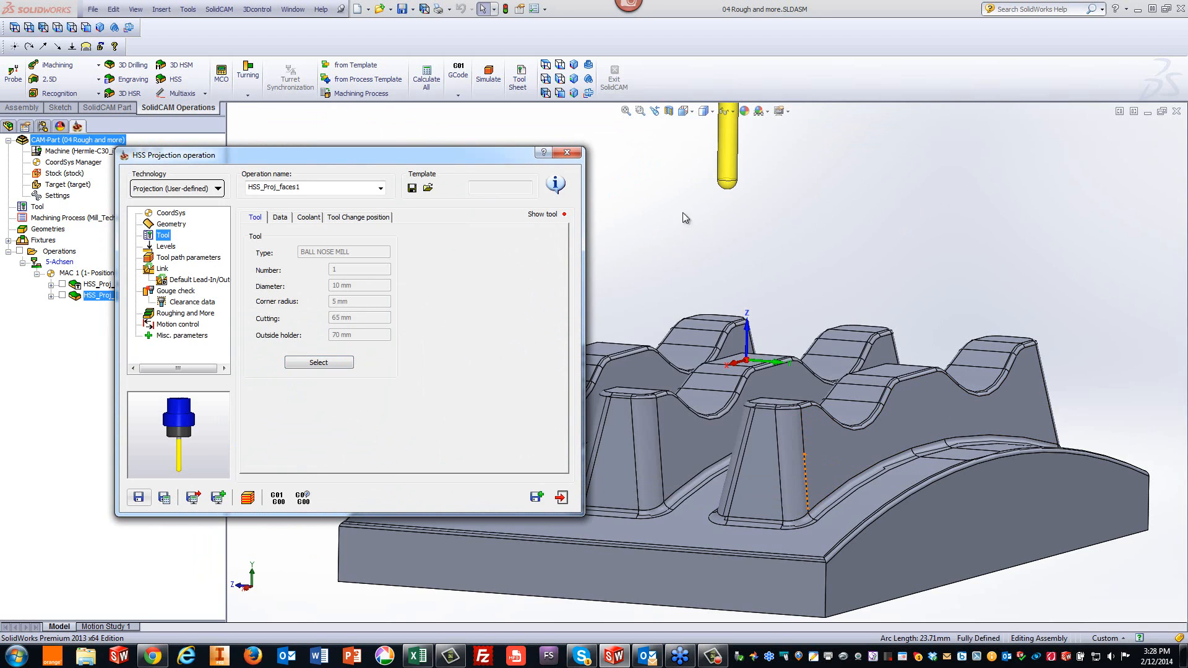
- Simulate the projection toolpath in Host CAD mode at a higher simulation speed, then close the simulation
left_click(248, 497)
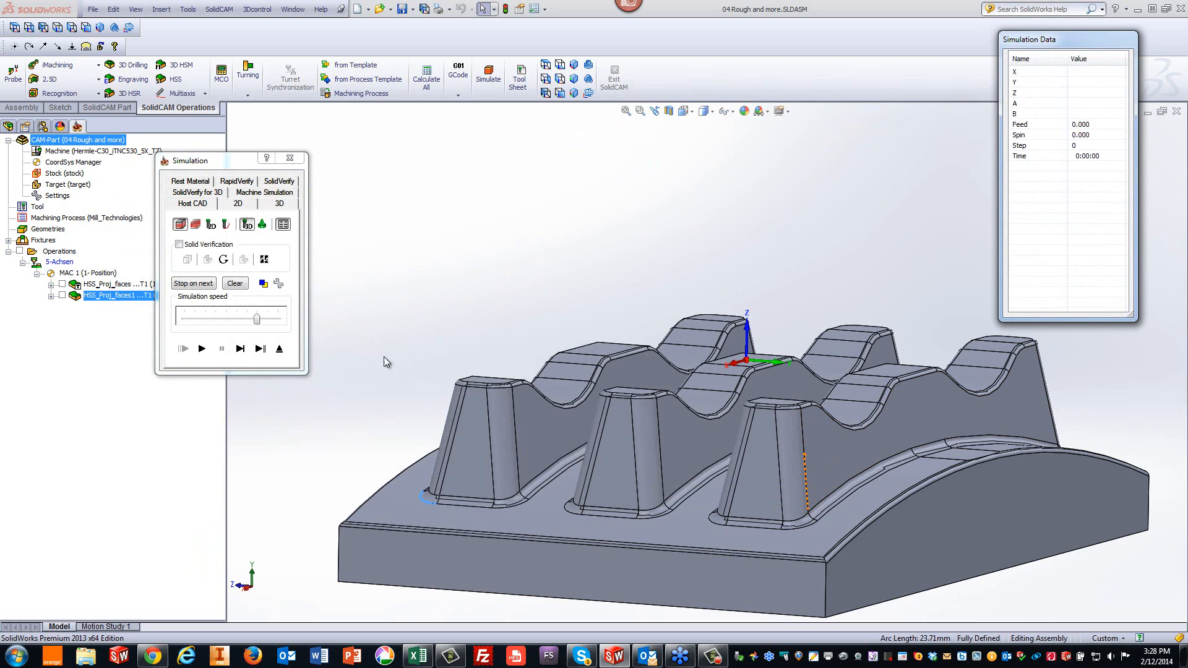
left_click(575, 65)
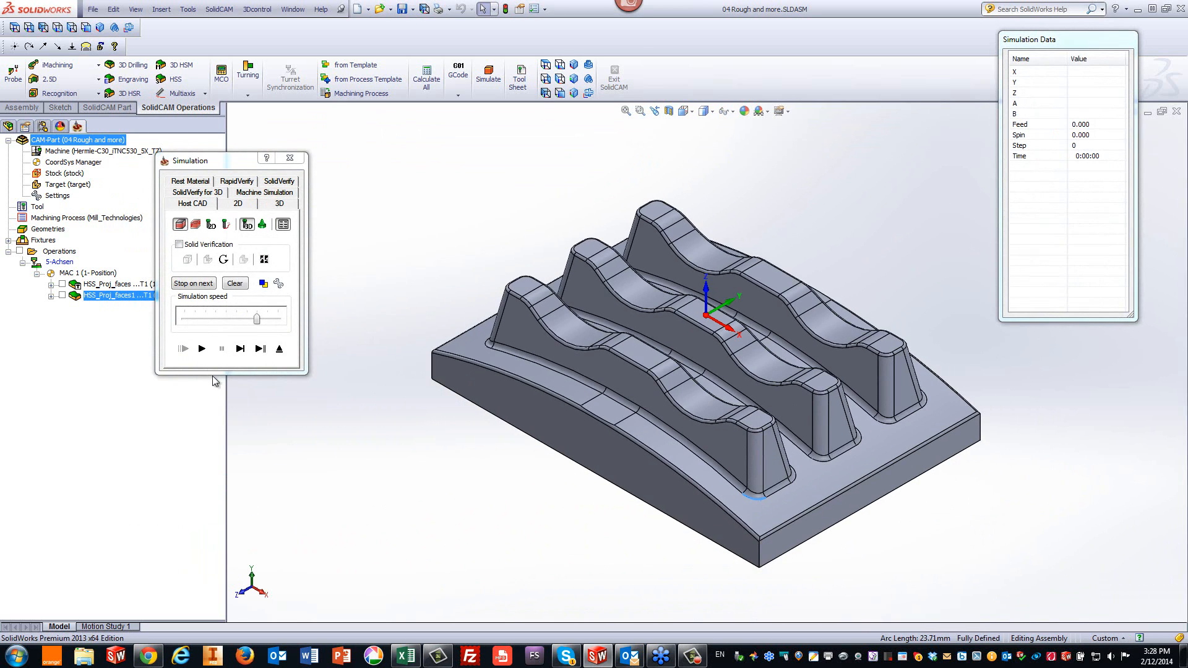
left_click(205, 320)
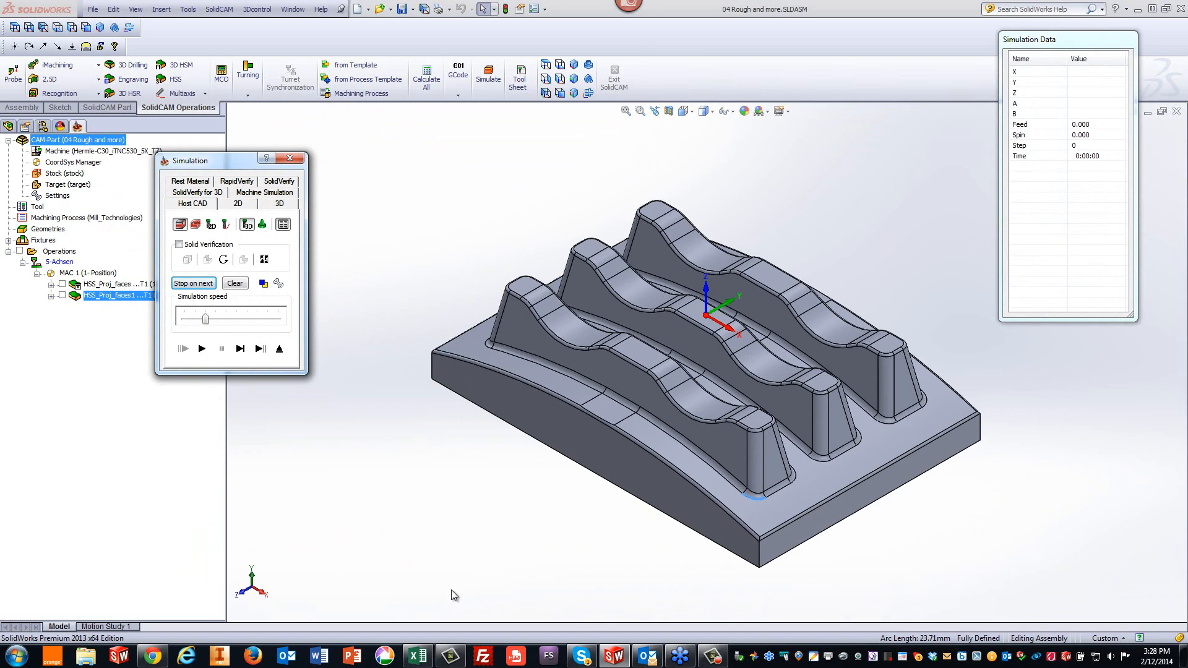
left_click(202, 349)
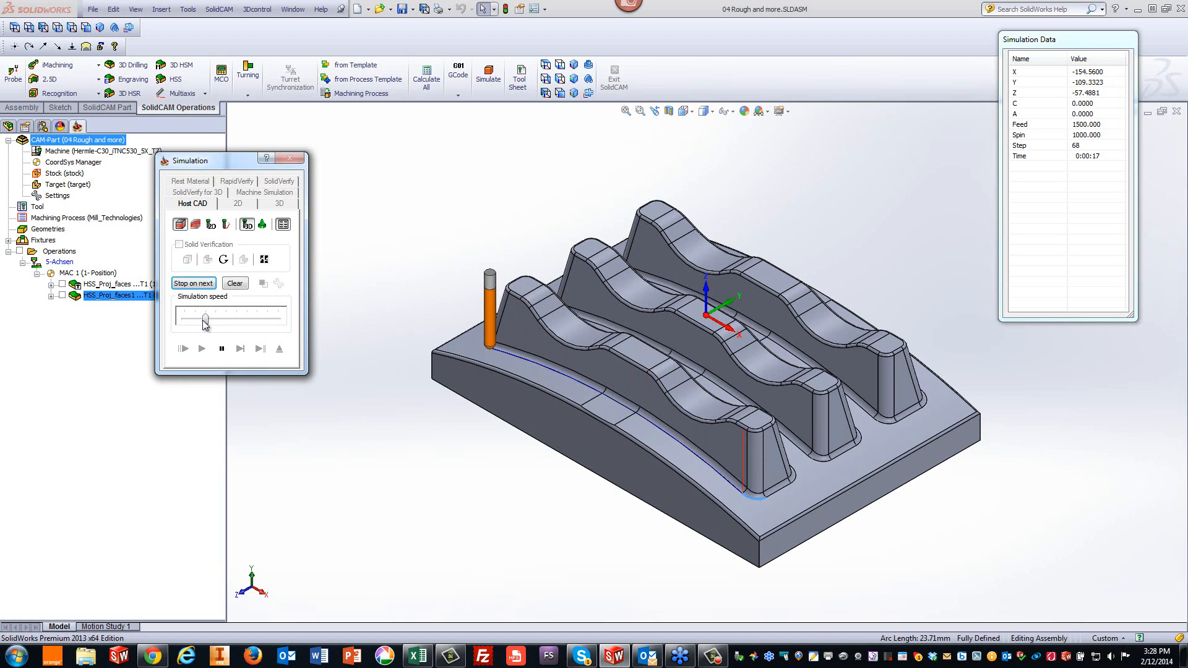
left_click_drag(206, 319, 248, 322)
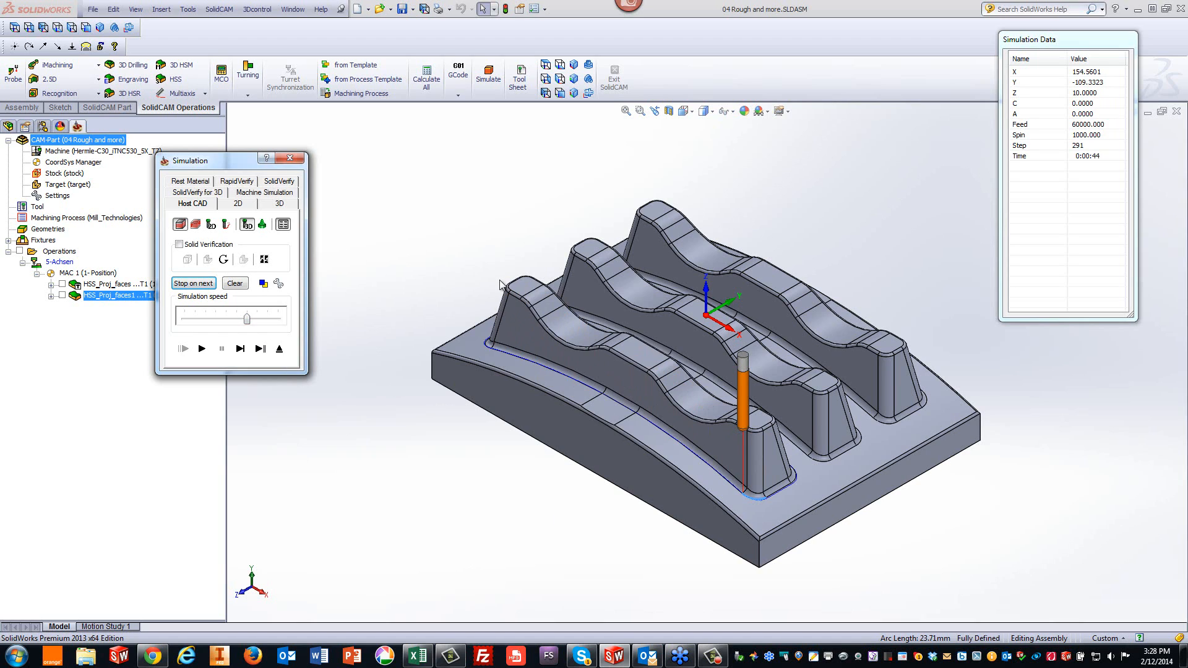
left_click(279, 350)
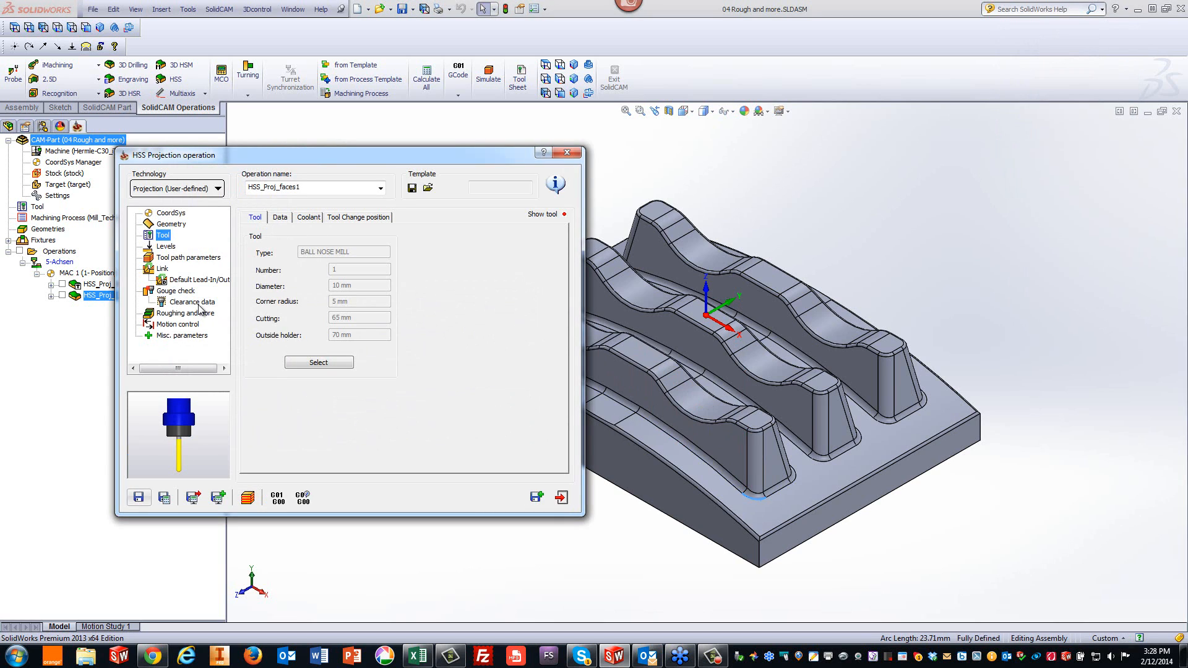
- Enable depth cuts with 10 roughing passes at 5 spacing, and recalculate the toolpath
left_click(185, 314)
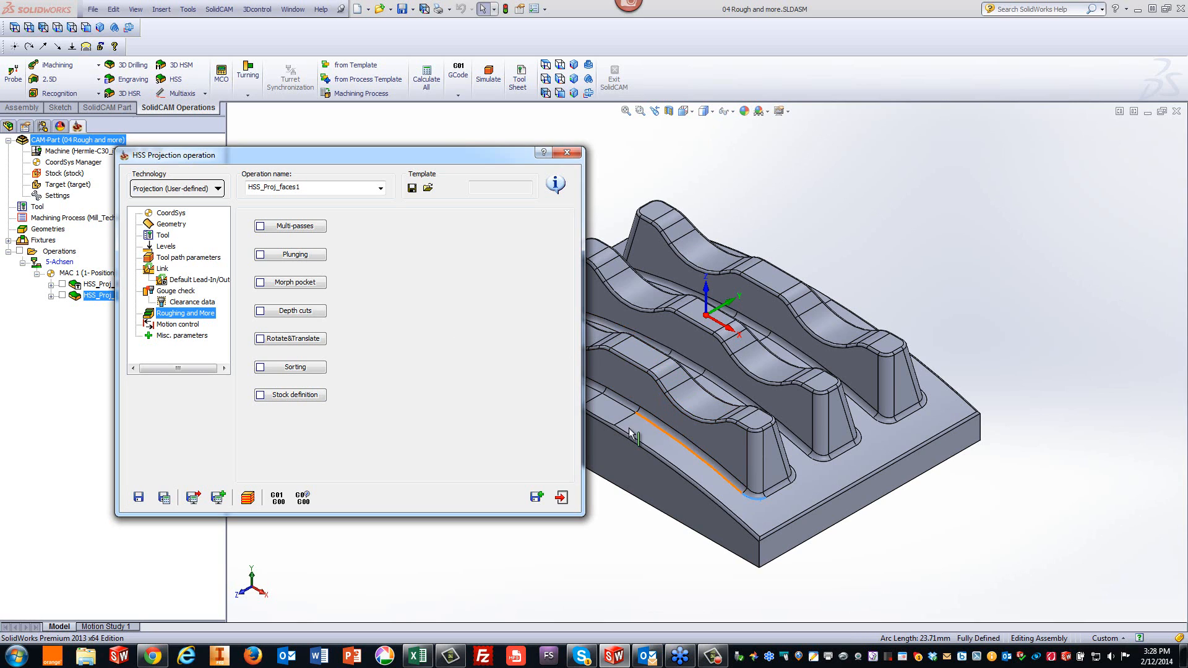
left_click(293, 313)
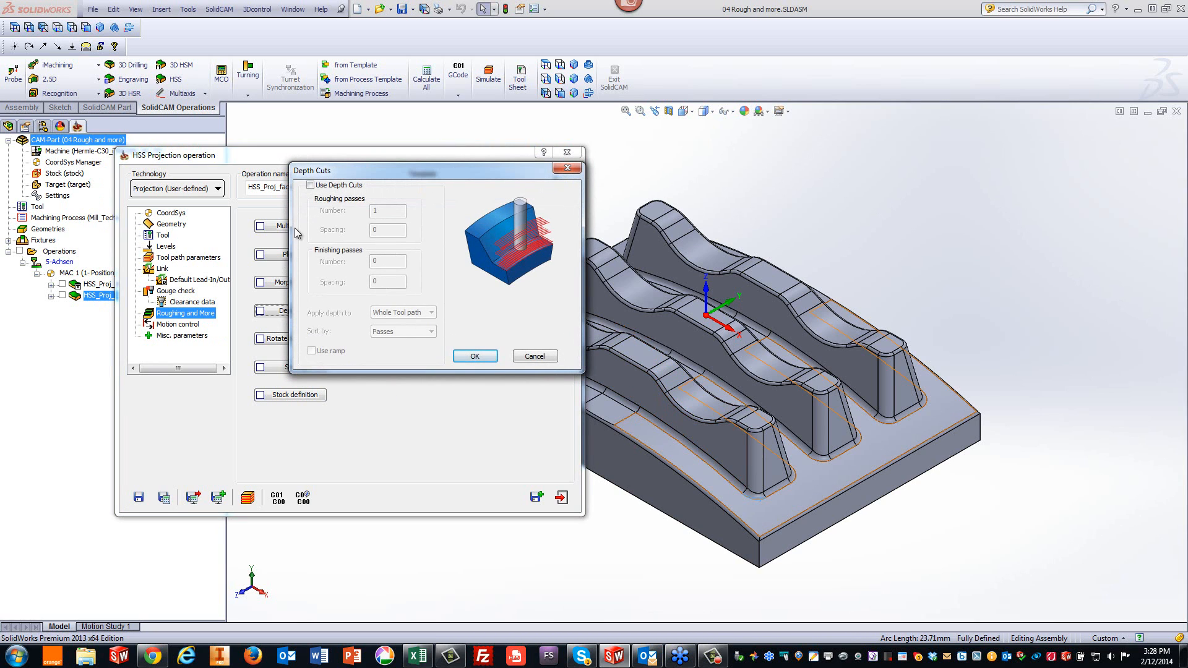
left_click(311, 186)
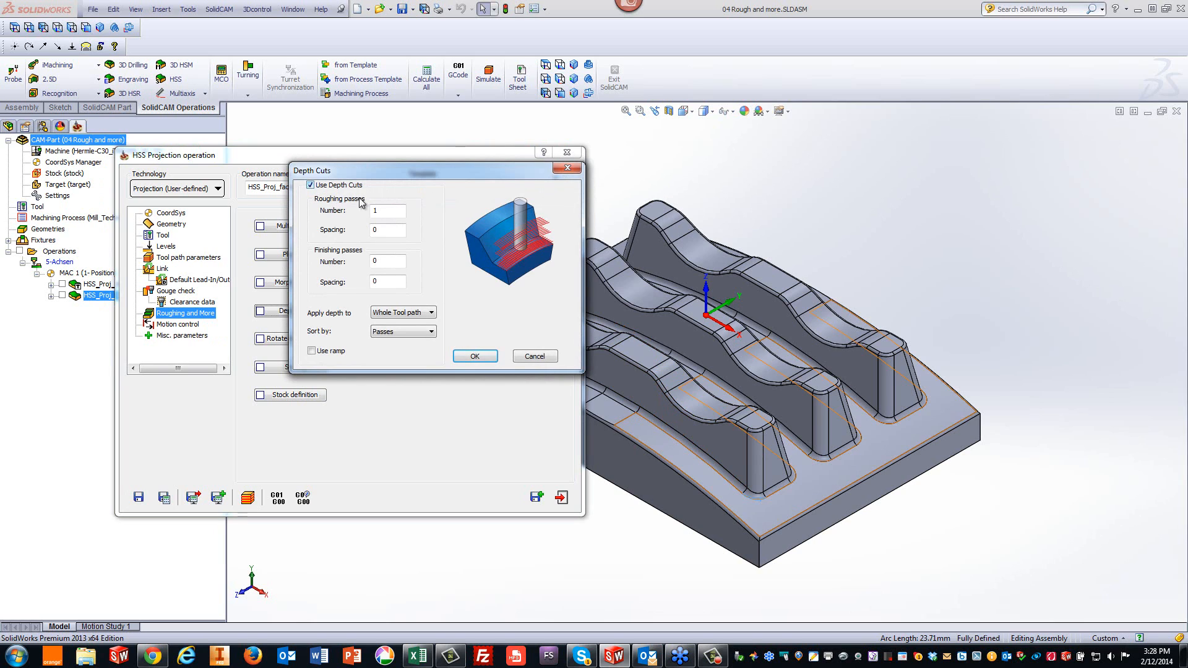
left_click_drag(385, 214, 360, 211)
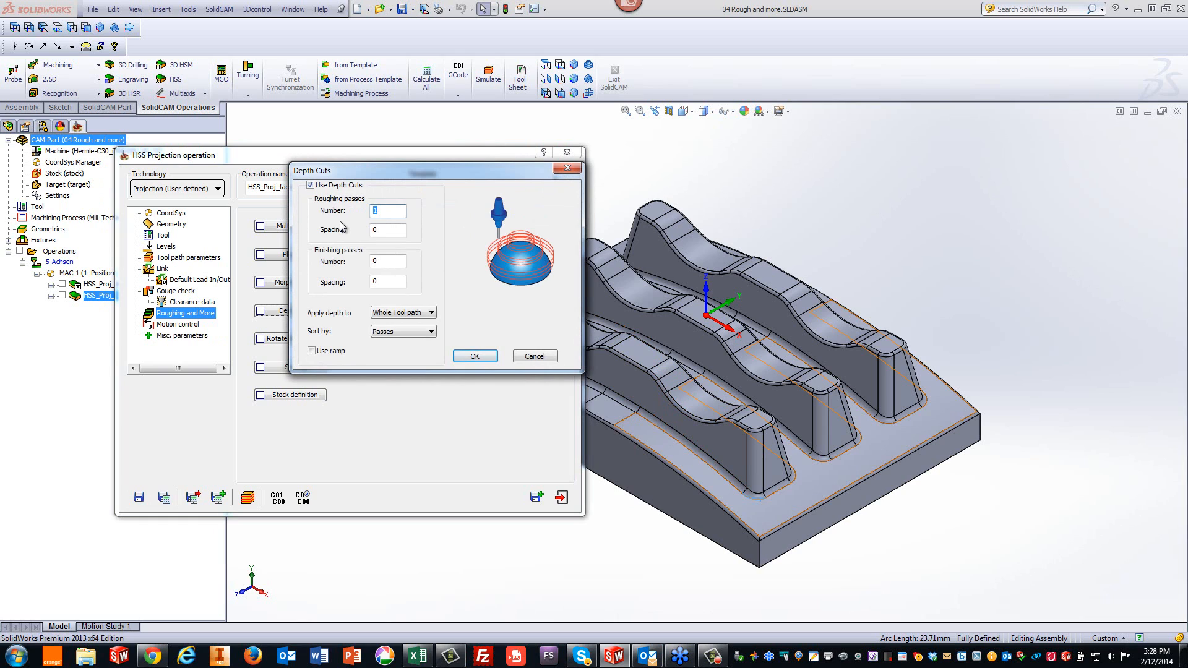
type("0")
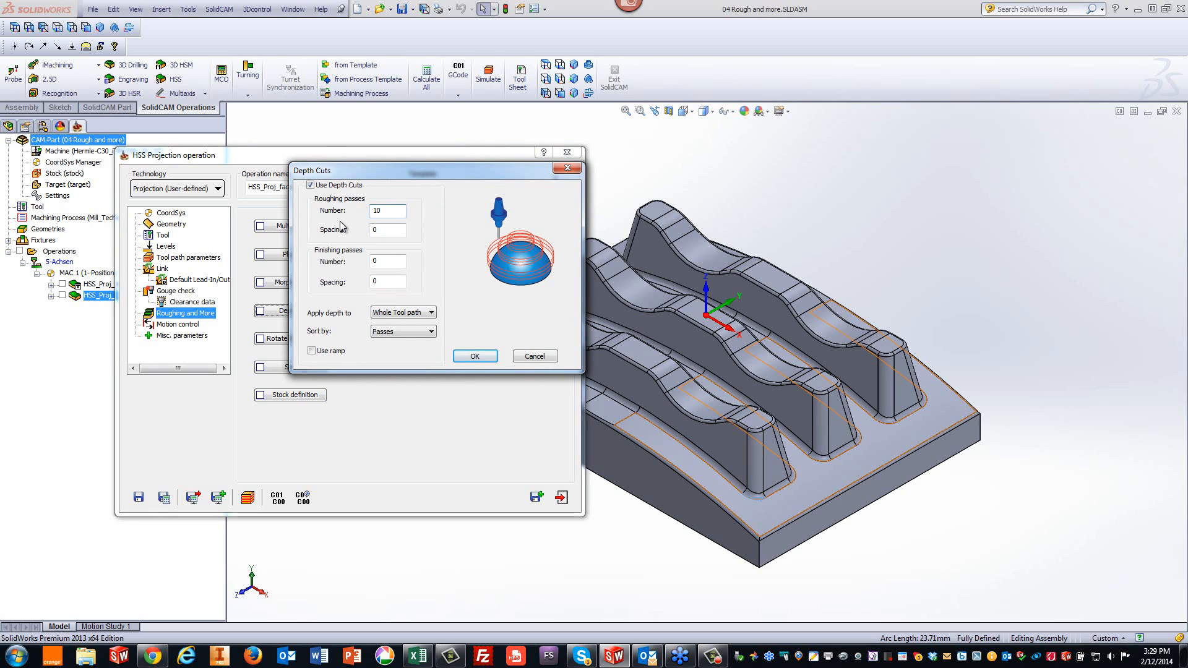
left_click(373, 231)
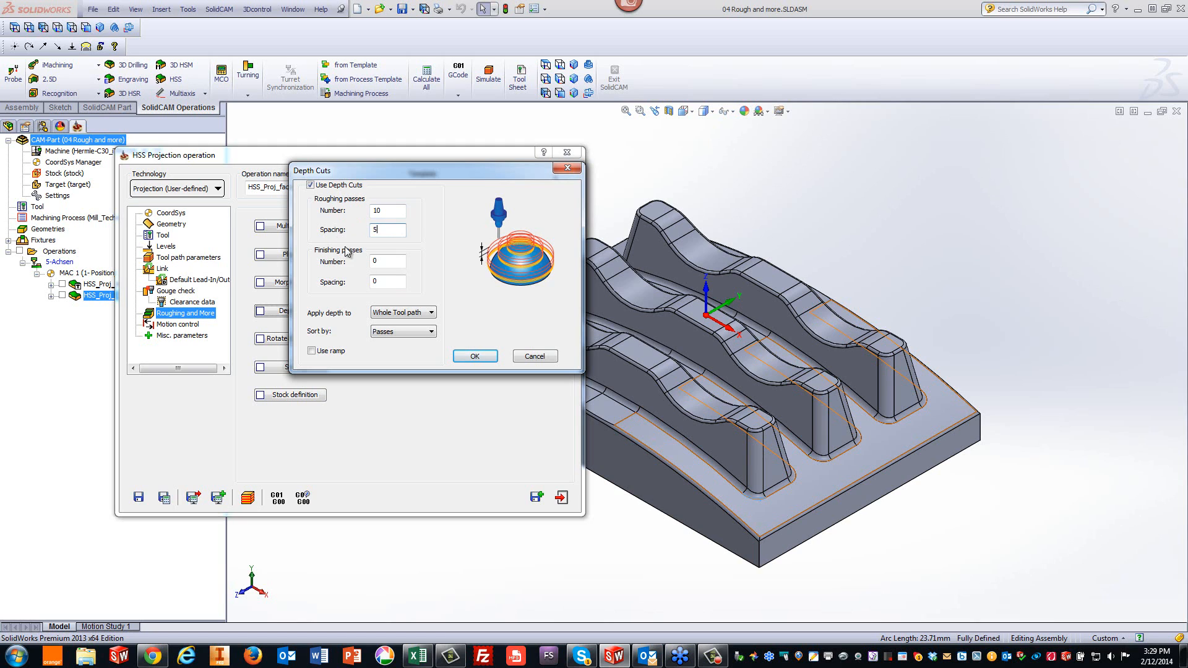
left_click(475, 356)
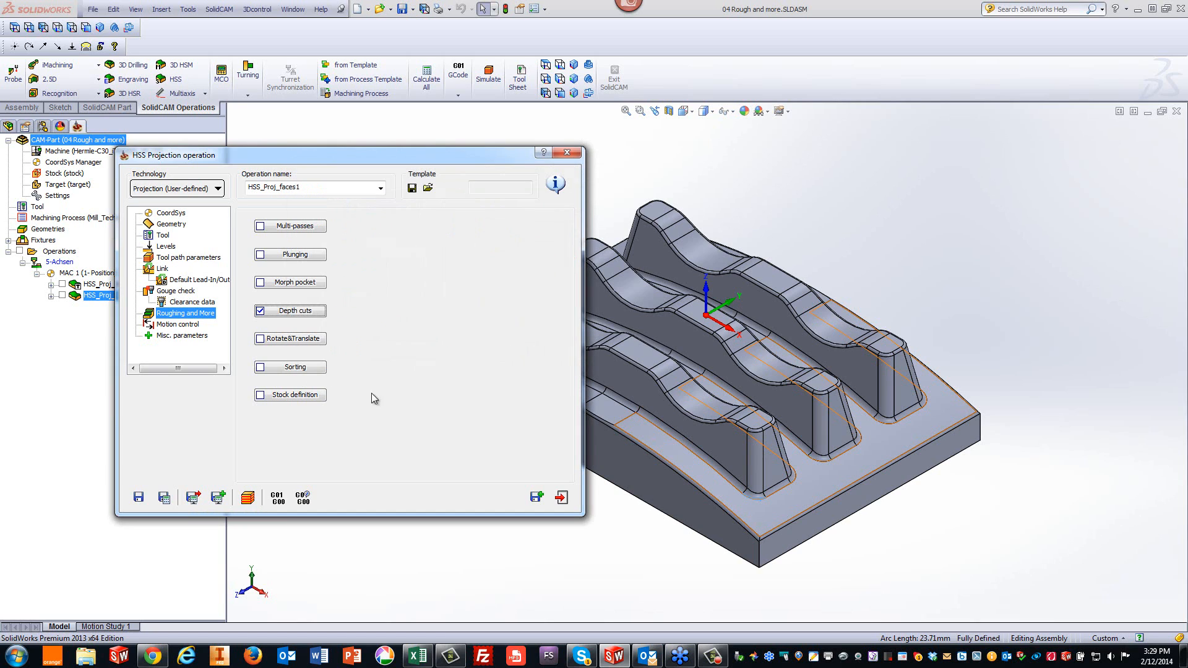
left_click(161, 499)
- Simulate the depth-cut toolpath in Host CAD mode, orbiting the part to inspect it, then close the simulation
left_click(248, 499)
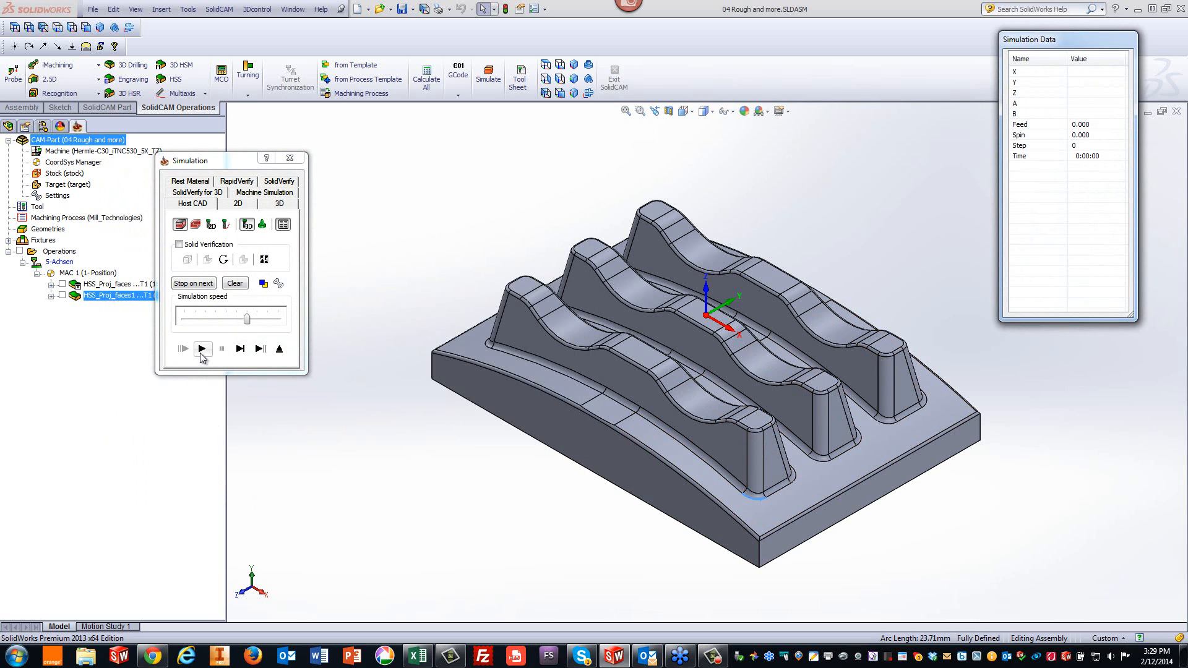
left_click(218, 323)
left_click(202, 348)
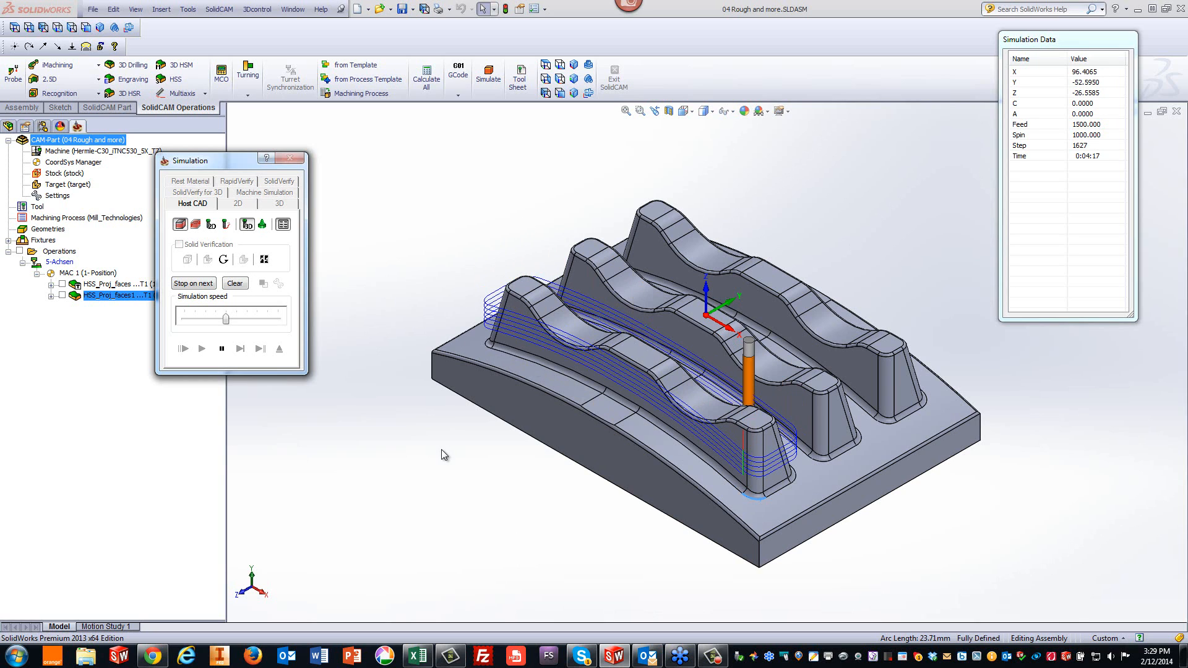
left_click_drag(226, 319, 268, 320)
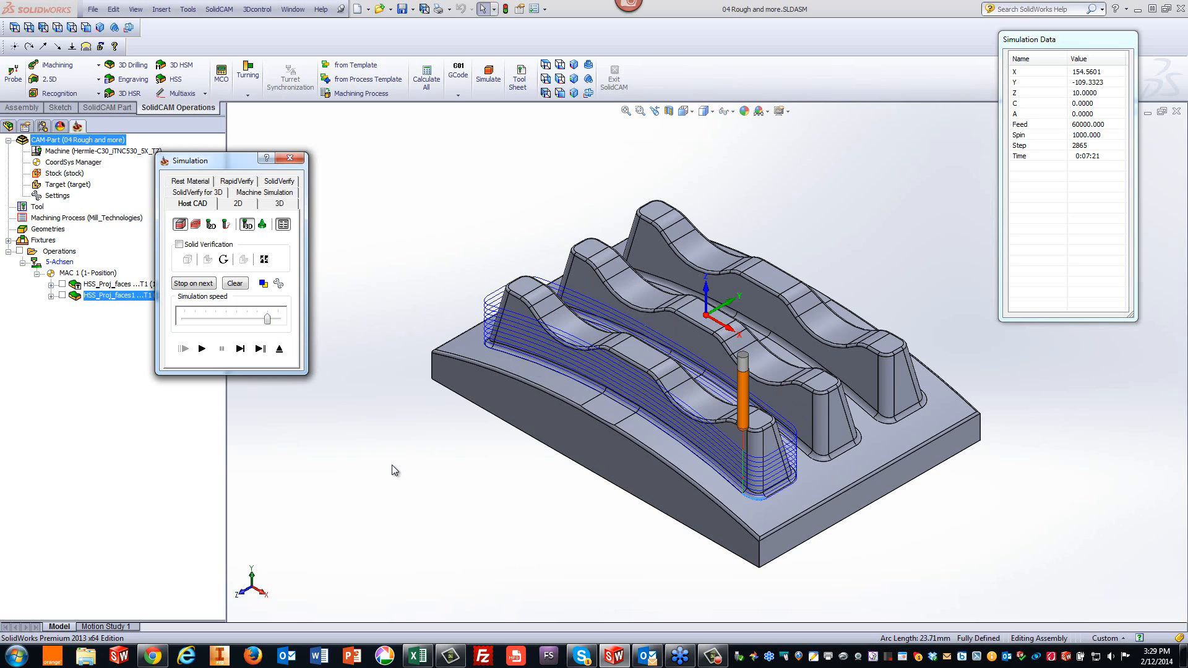
left_click(439, 247)
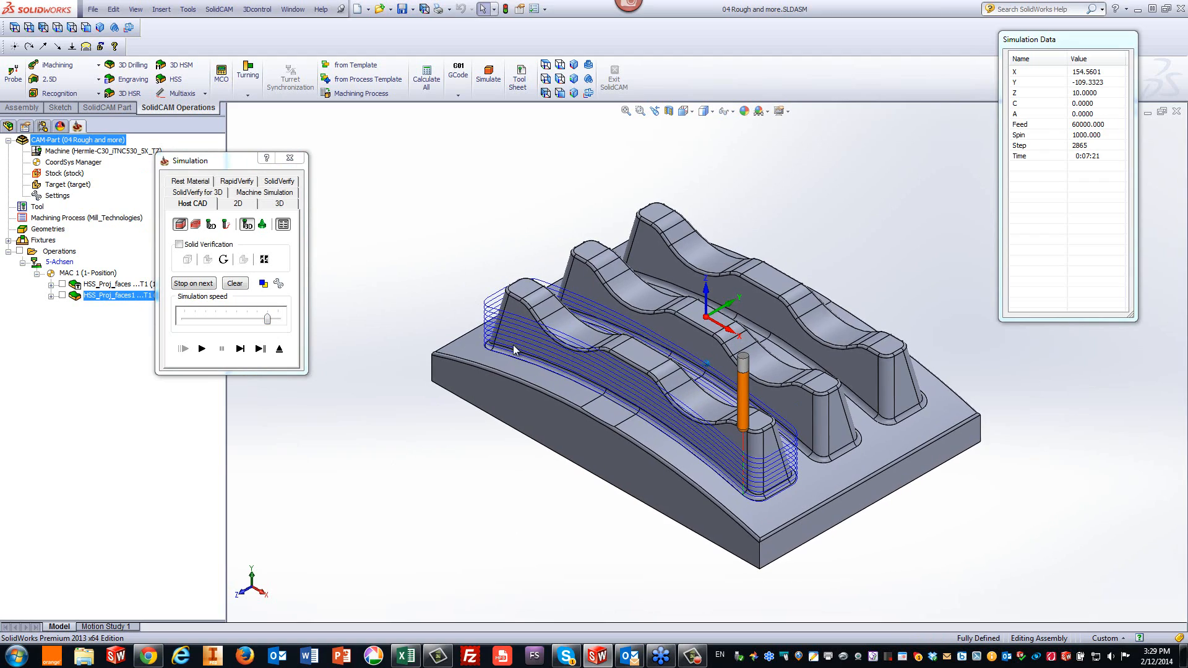
middle_click_drag(514, 344, 536, 296)
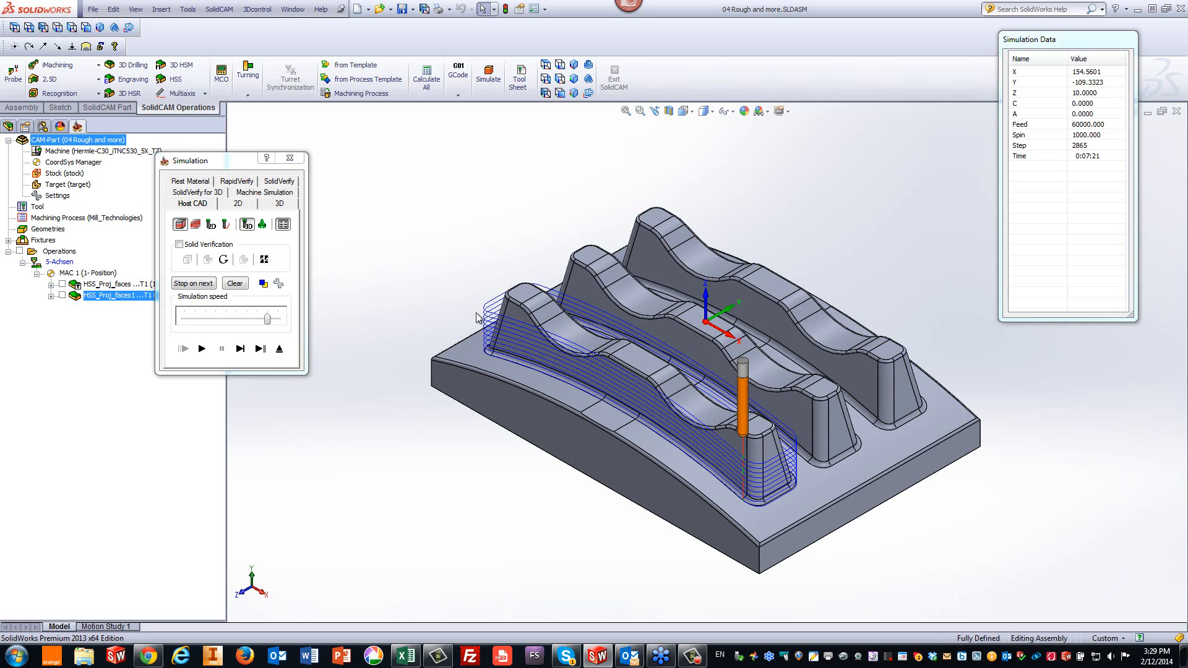
left_click(279, 349)
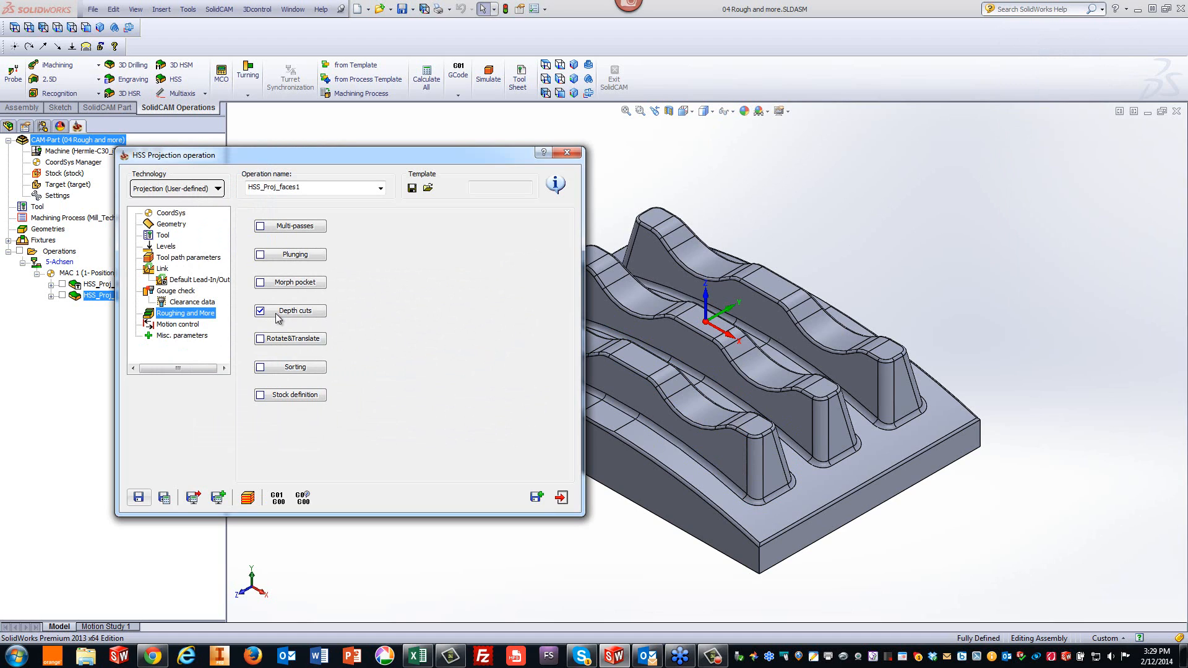
- Enable multi-passes with 5 roughing passes at 3 spacing, 3 finishing passes at 0.2, sorted by Passes, and recalculate
left_click(284, 226)
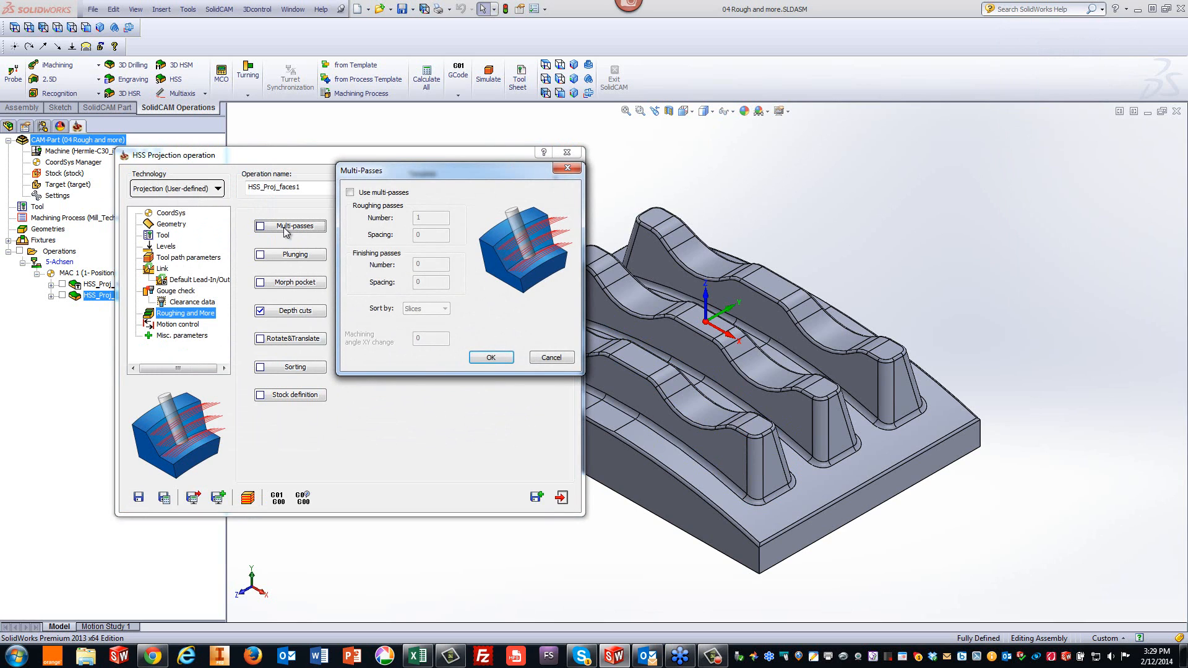
left_click(350, 192)
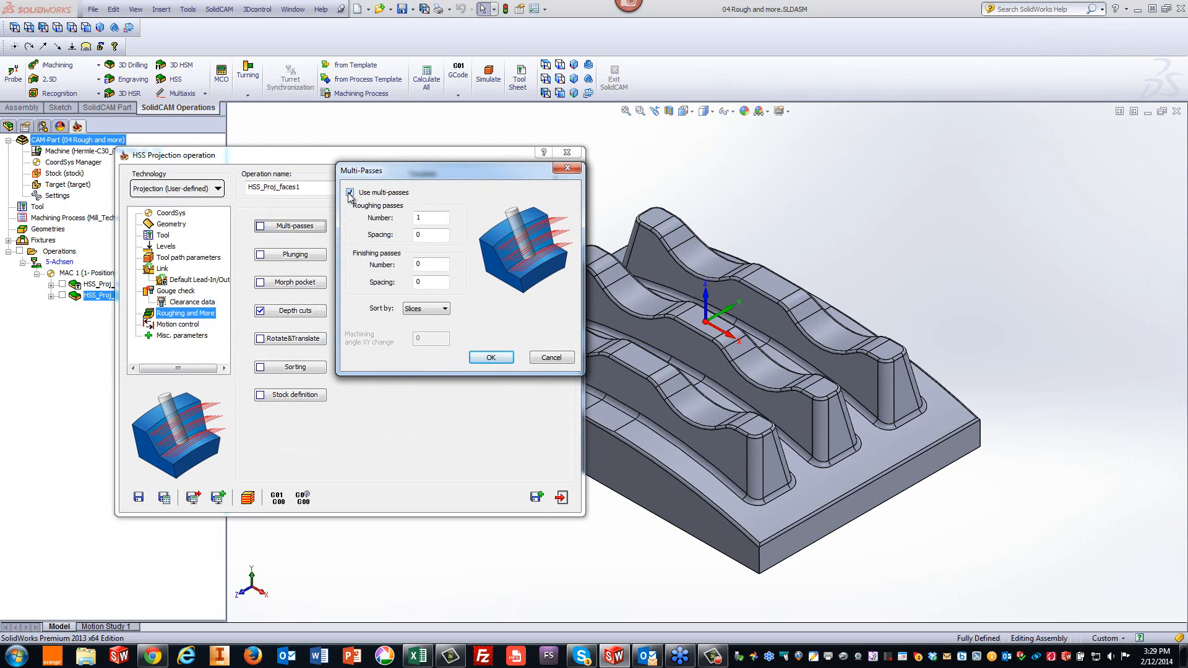
left_click(432, 217)
double_click(426, 232)
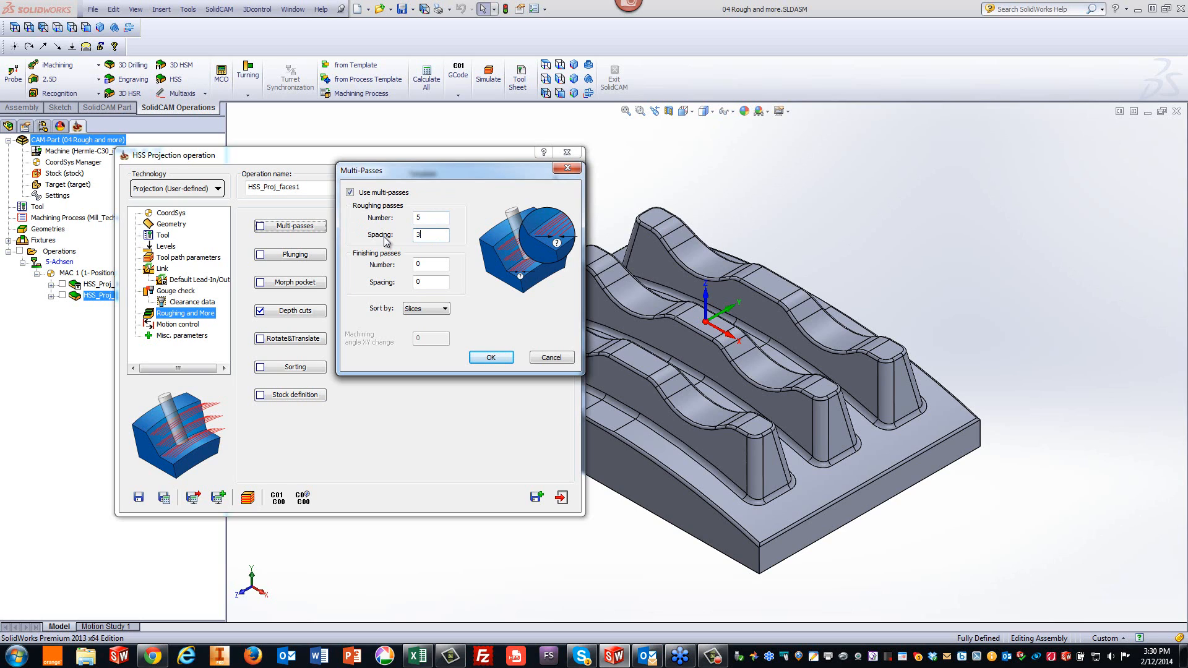
left_click(428, 264)
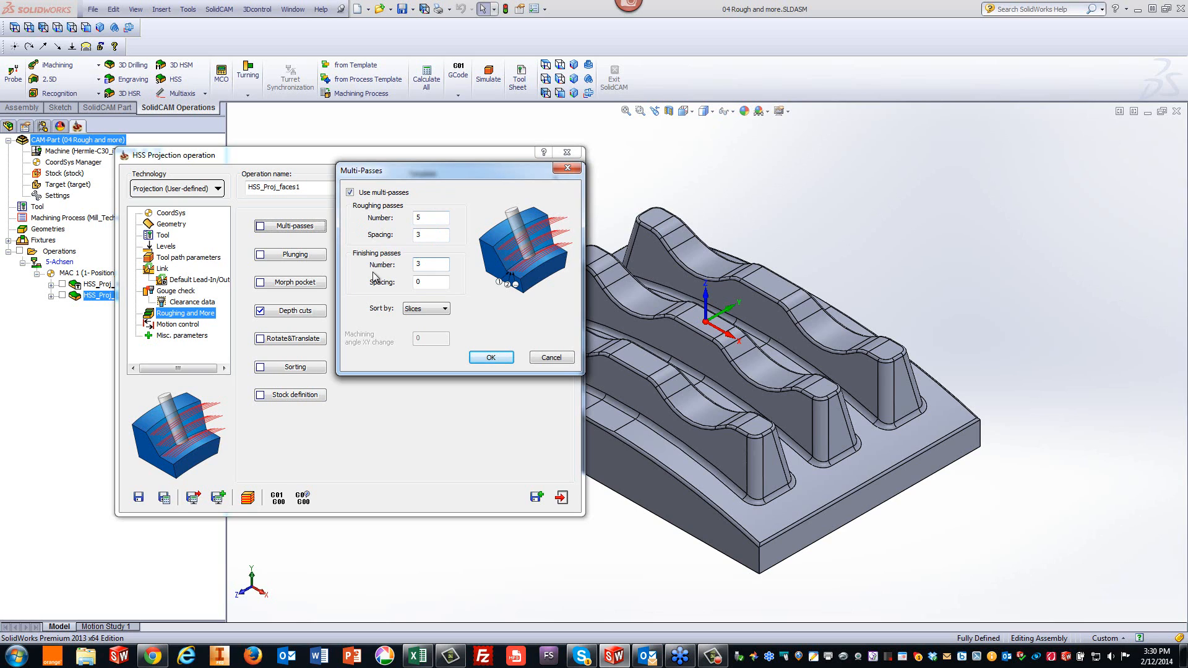
left_click(425, 282)
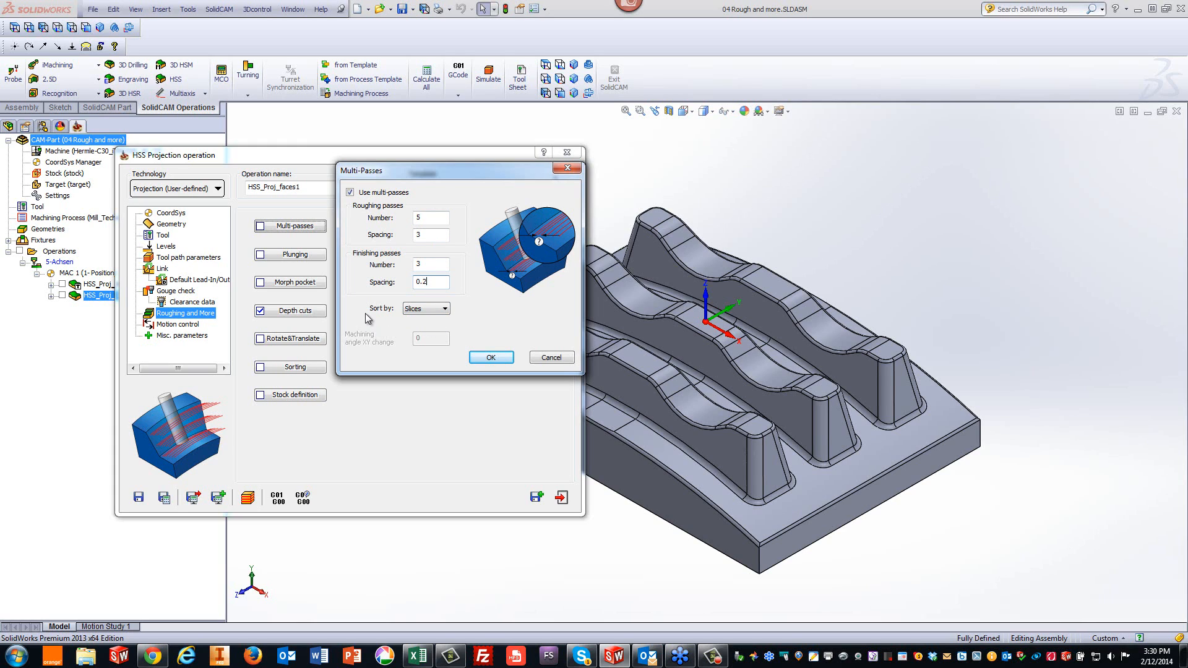
left_click(421, 311)
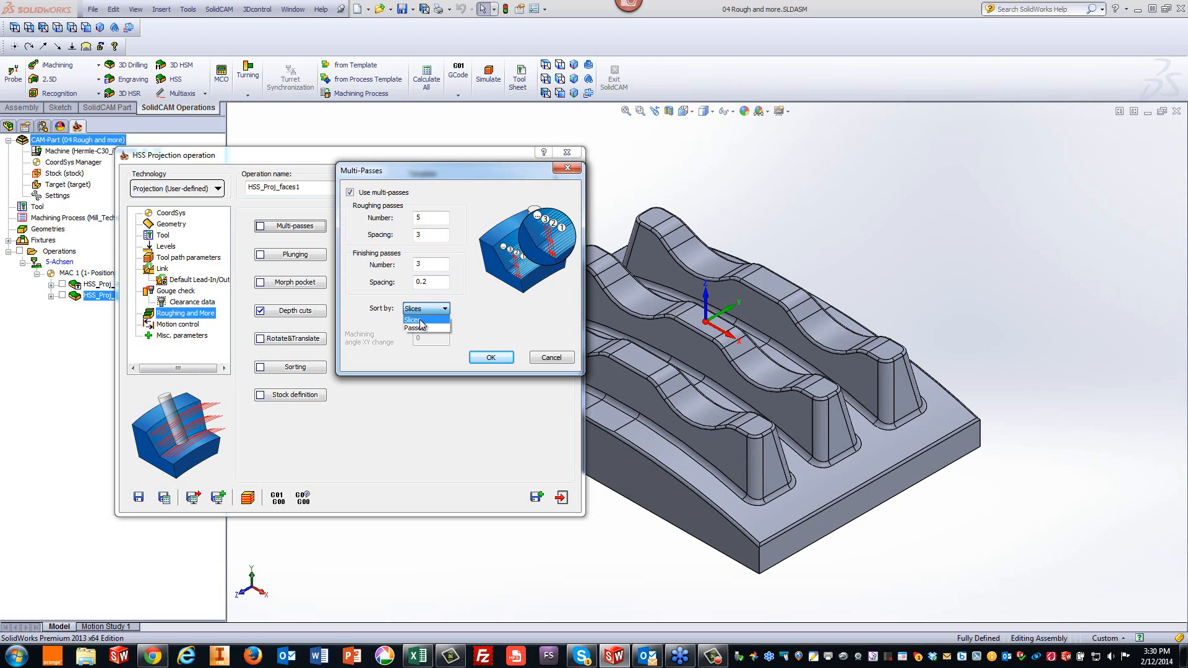
left_click(420, 321)
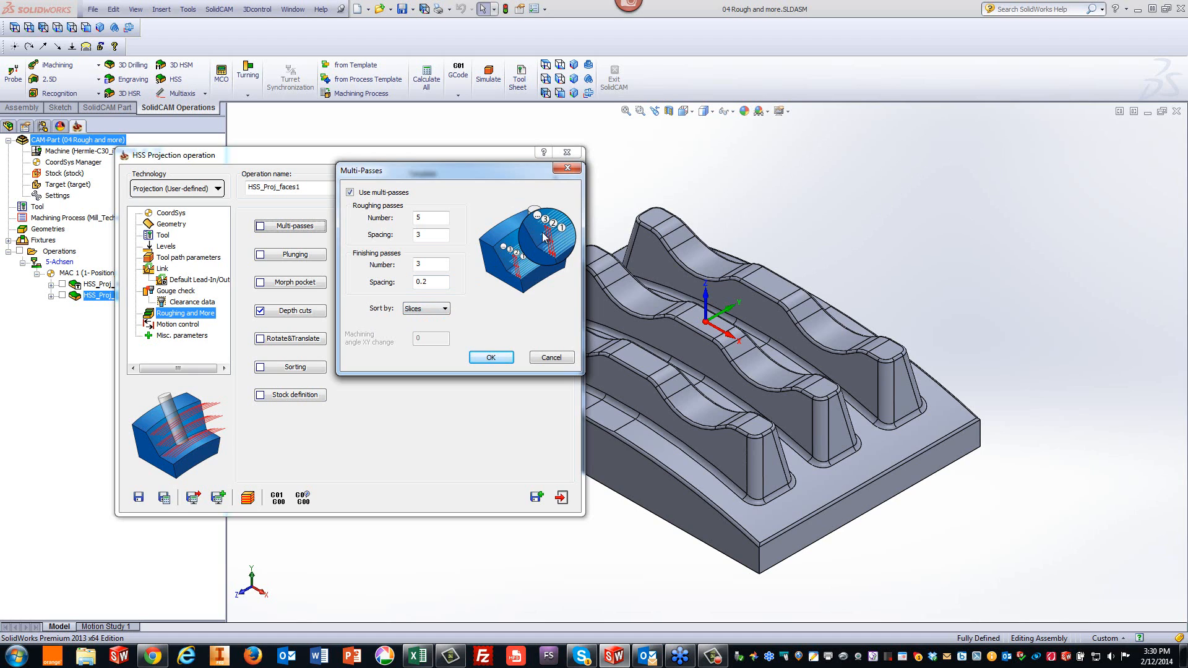
left_click(415, 309)
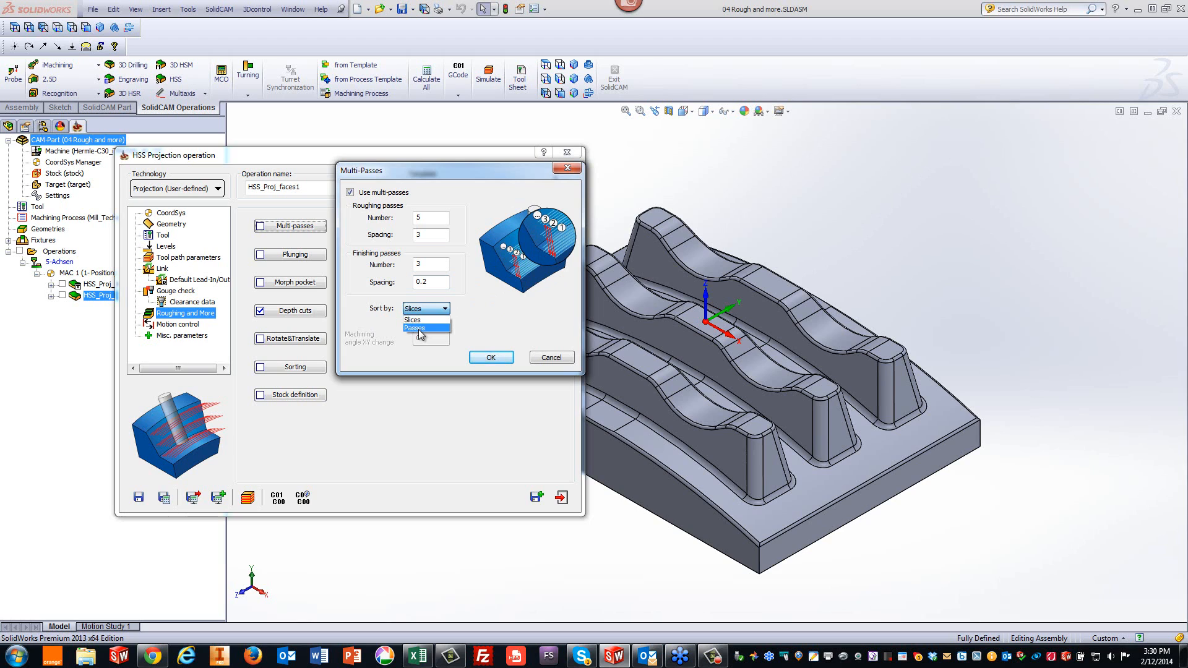
left_click(418, 329)
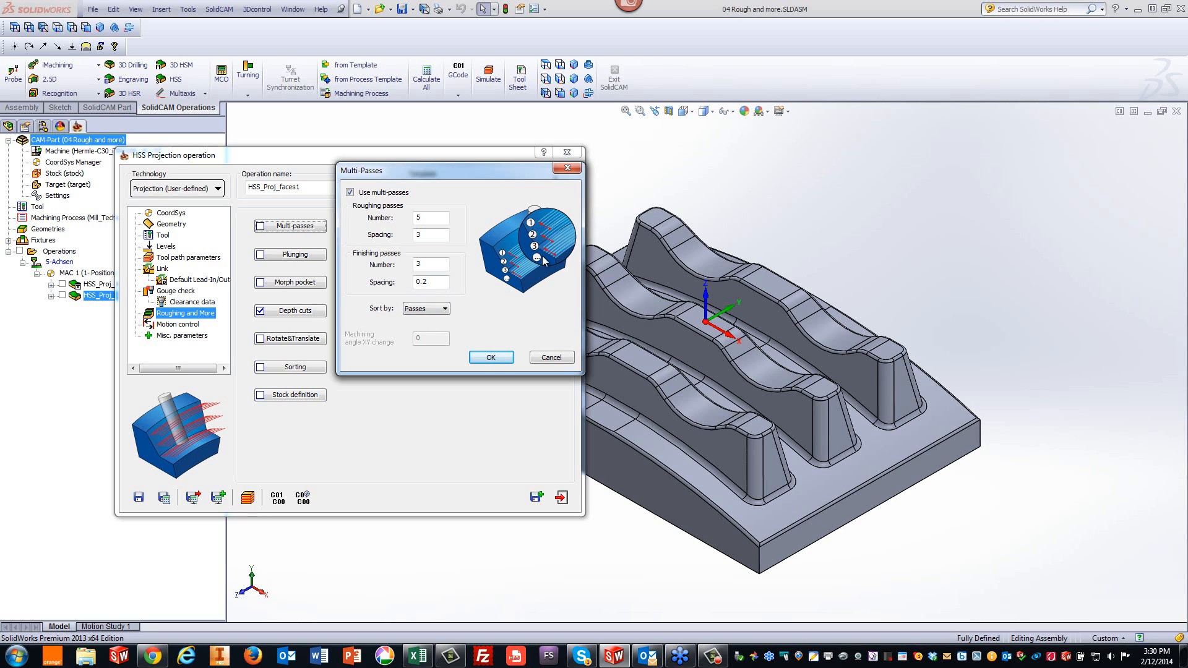
left_click(491, 359)
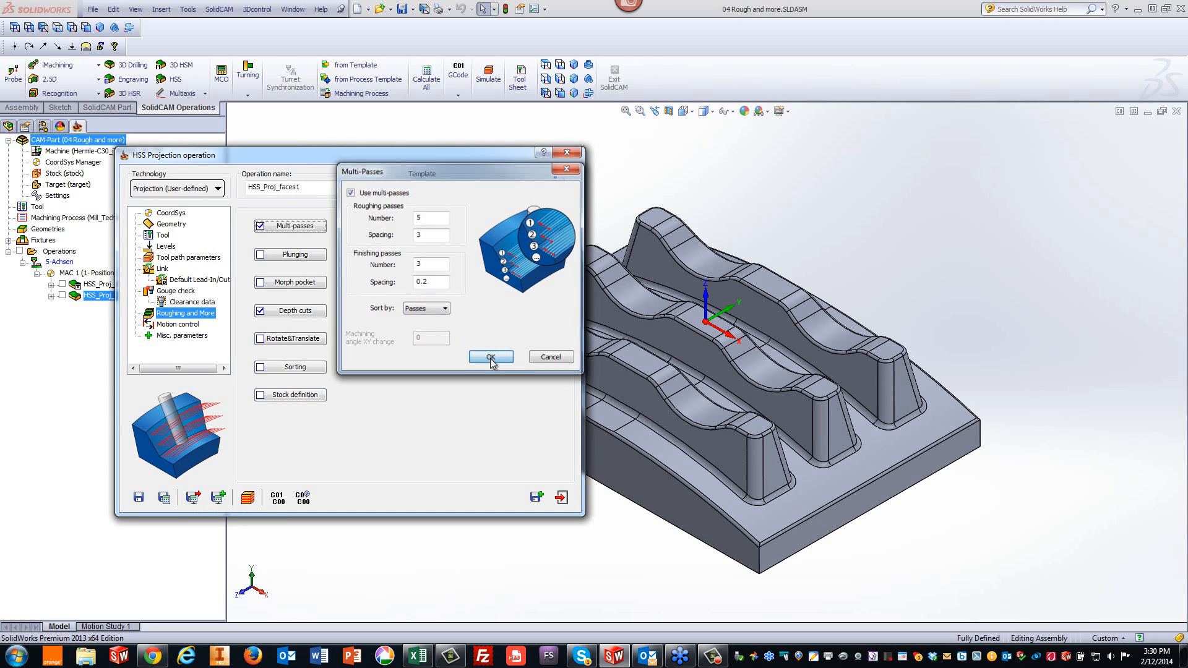
left_click(164, 497)
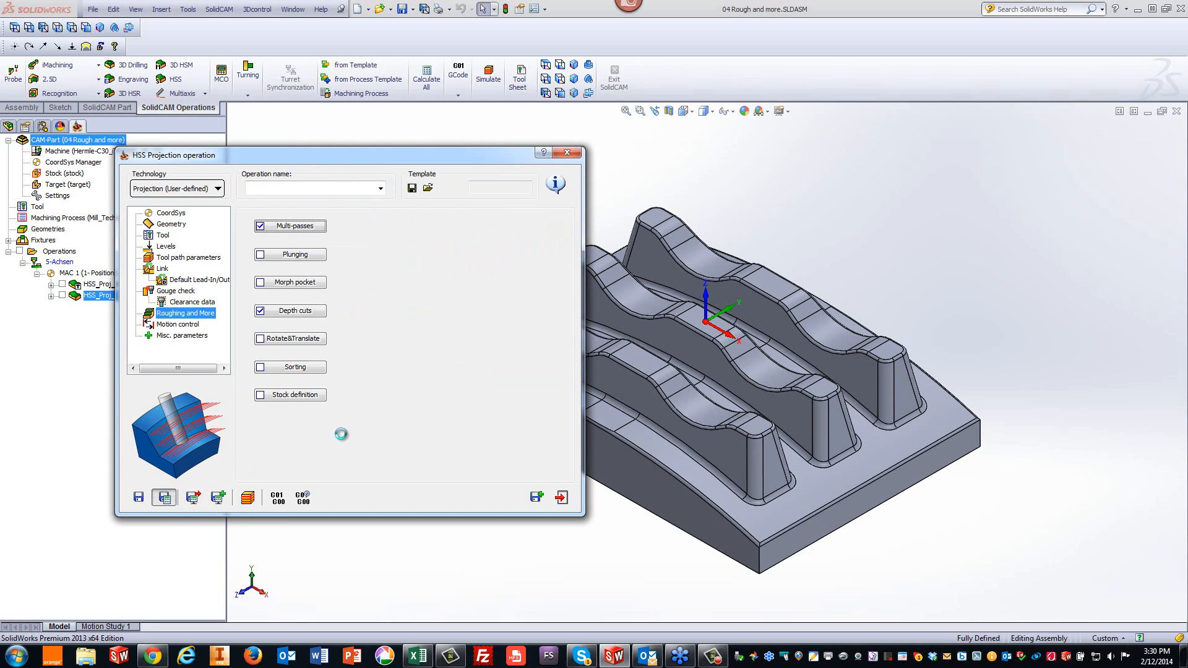
- Simulate the multi-pass toolpath in Host CAD mode at maximum simulation speed
left_click(248, 498)
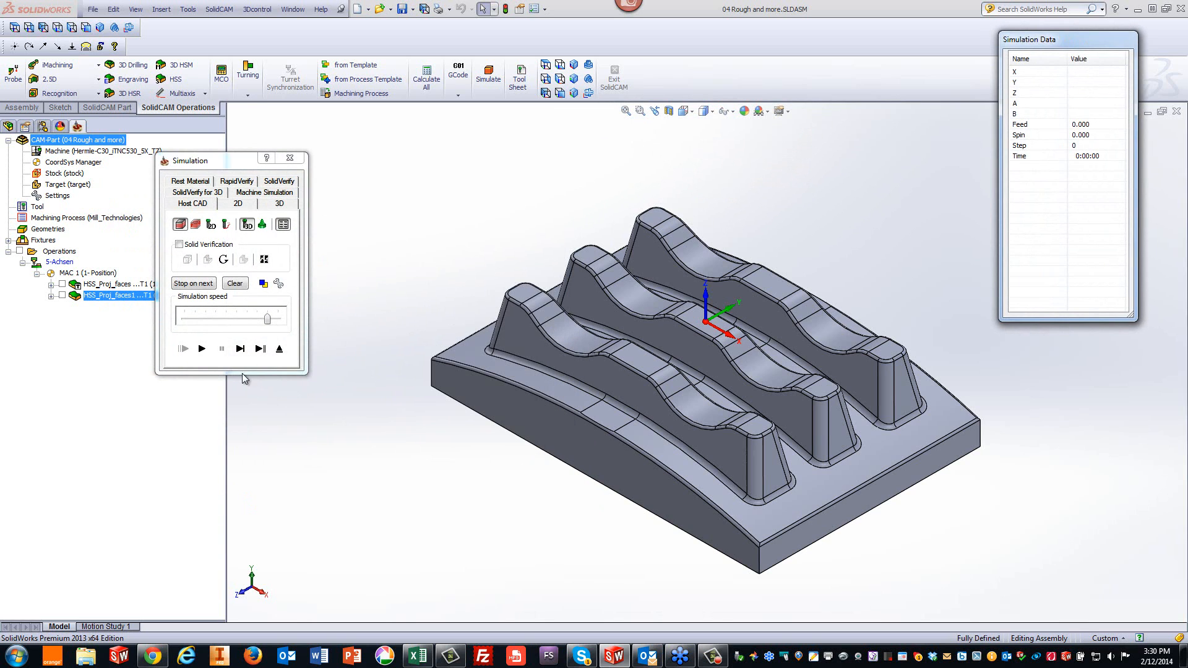
left_click(207, 319)
left_click(202, 349)
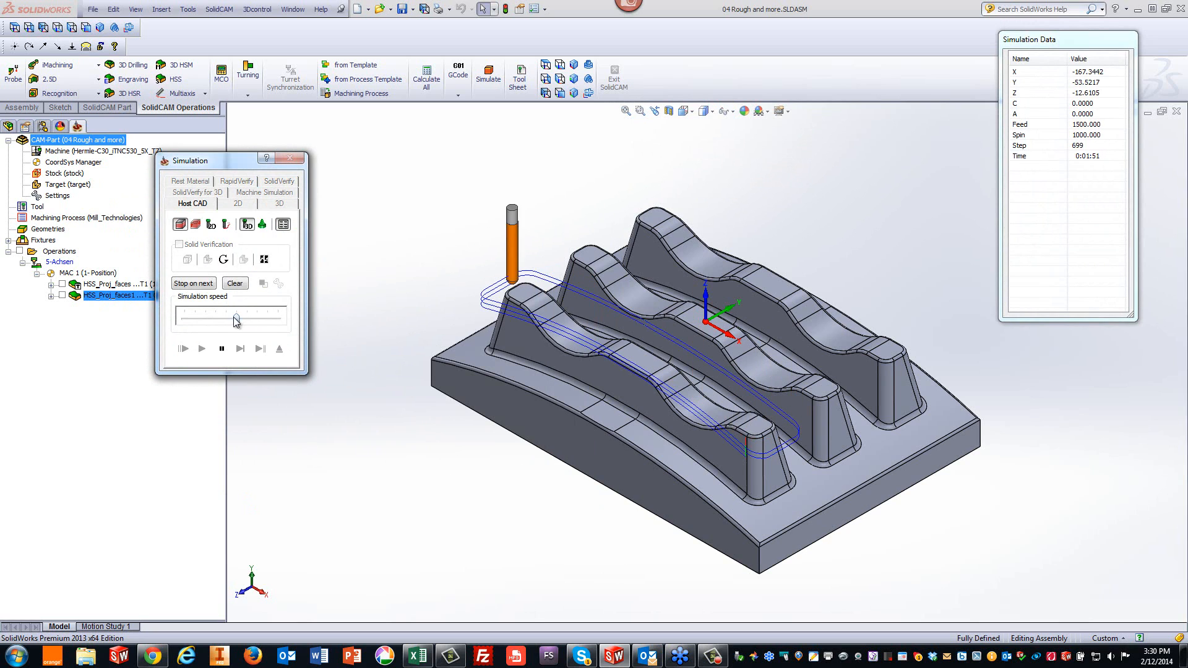
left_click_drag(236, 319, 288, 321)
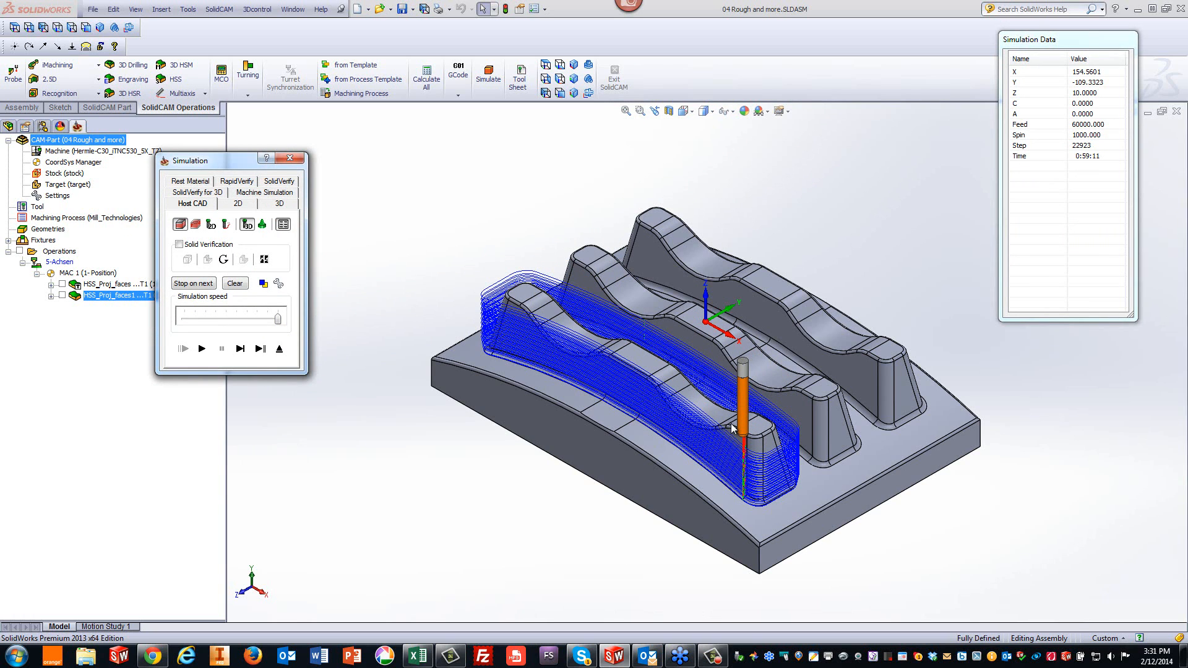
- Zoom in and switch views to inspect the multi-pass toolpath lines closely, then close the simulation and the operation dialog
left_click(489, 224)
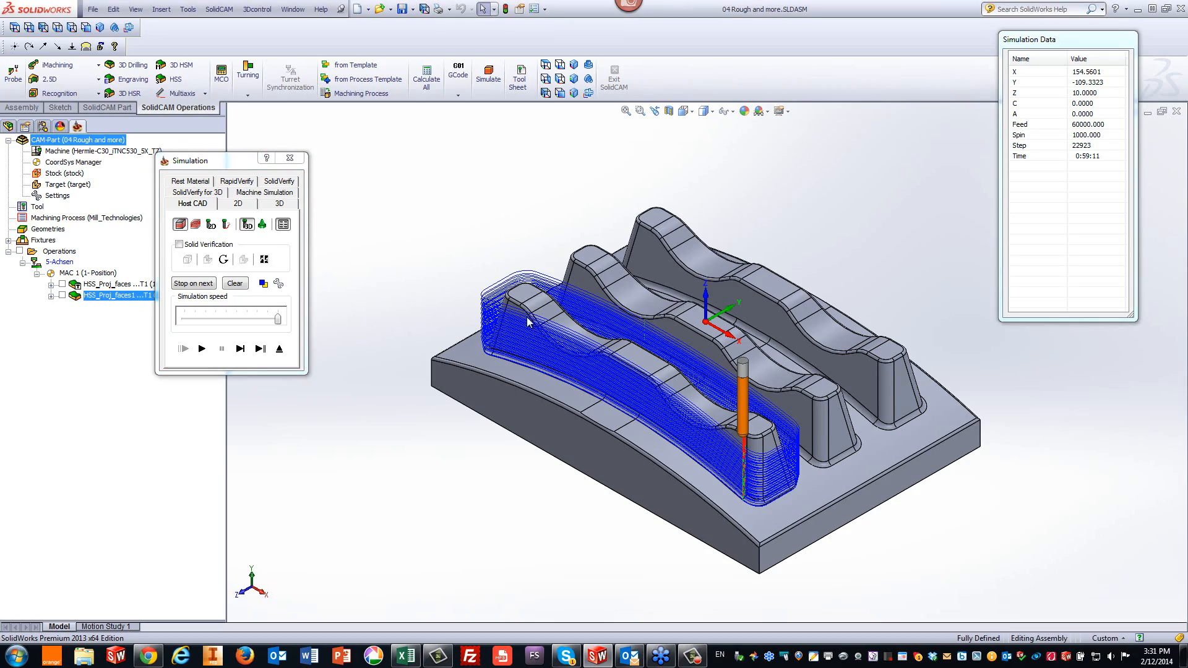
middle_click_drag(527, 321, 975, 461)
scroll(966, 456, "down", 3)
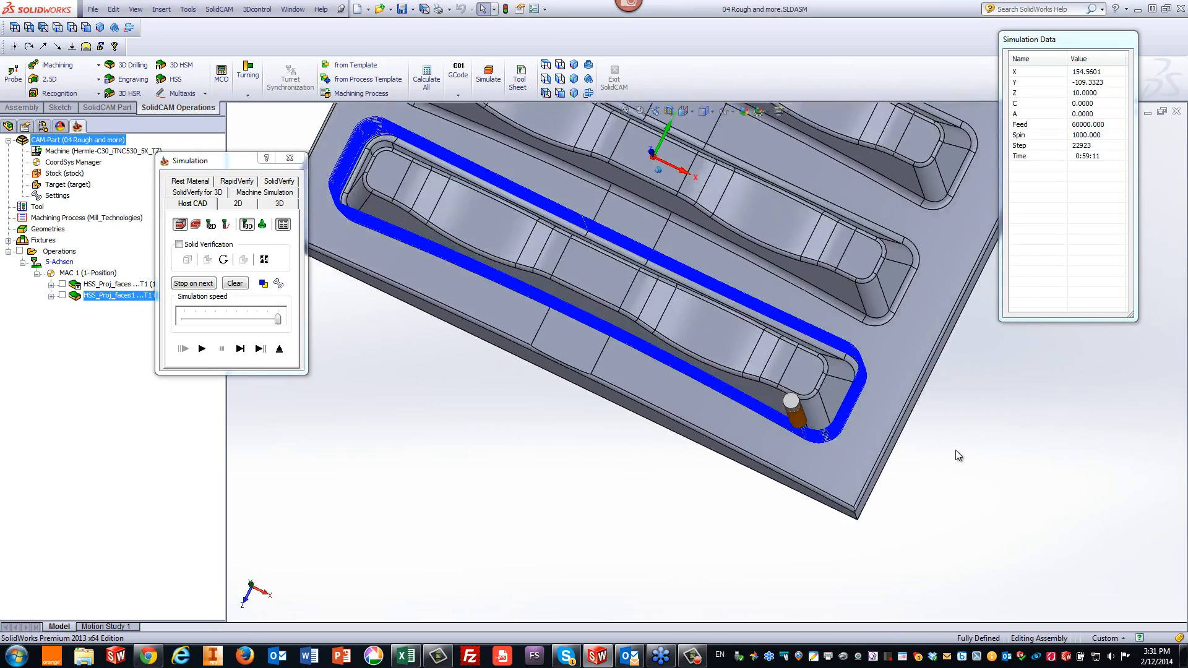
scroll(956, 451, "down", 10)
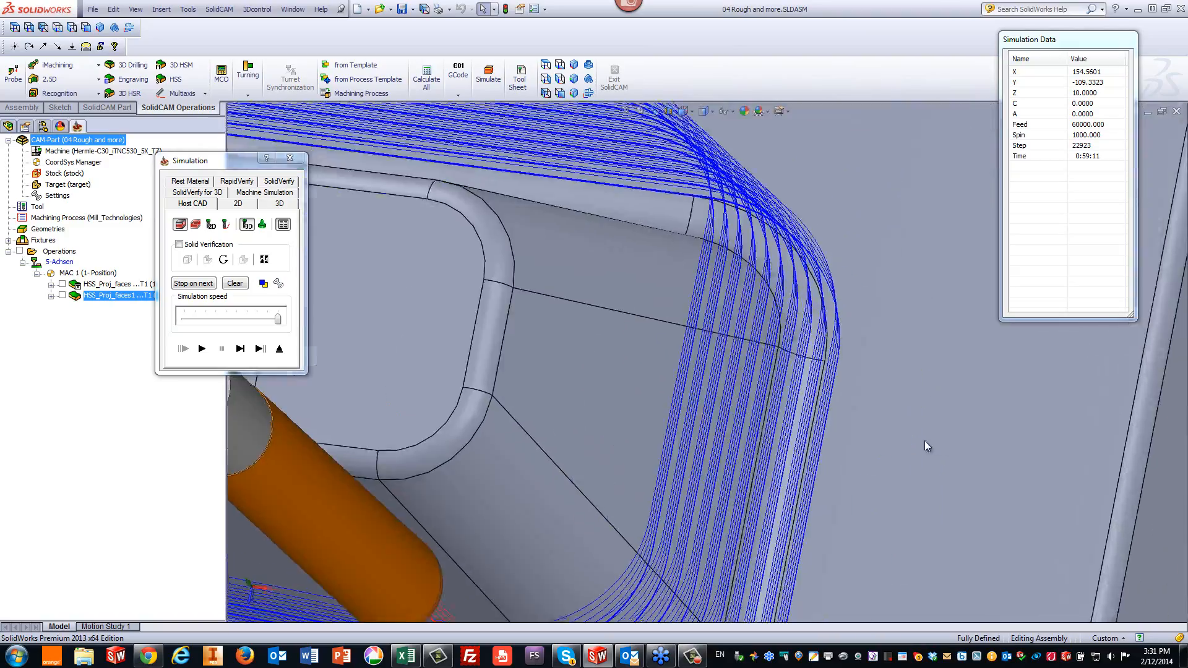
scroll(833, 437, "down", 10)
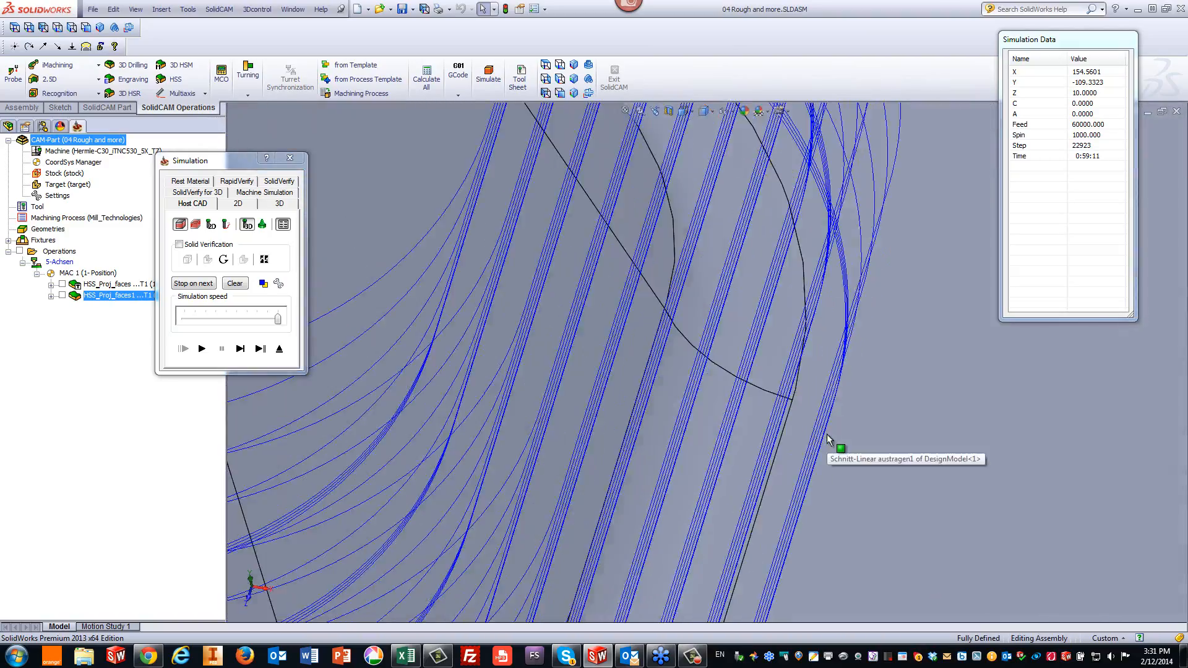
middle_click_drag(829, 439, 795, 432)
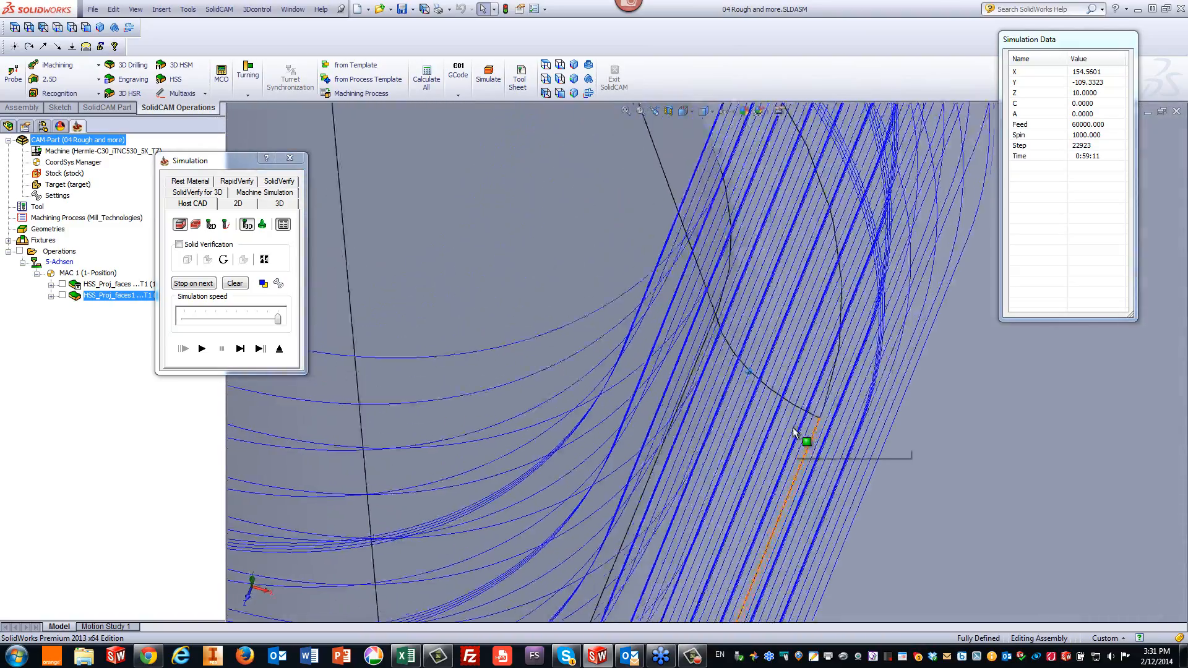
scroll(792, 428, "up", 5)
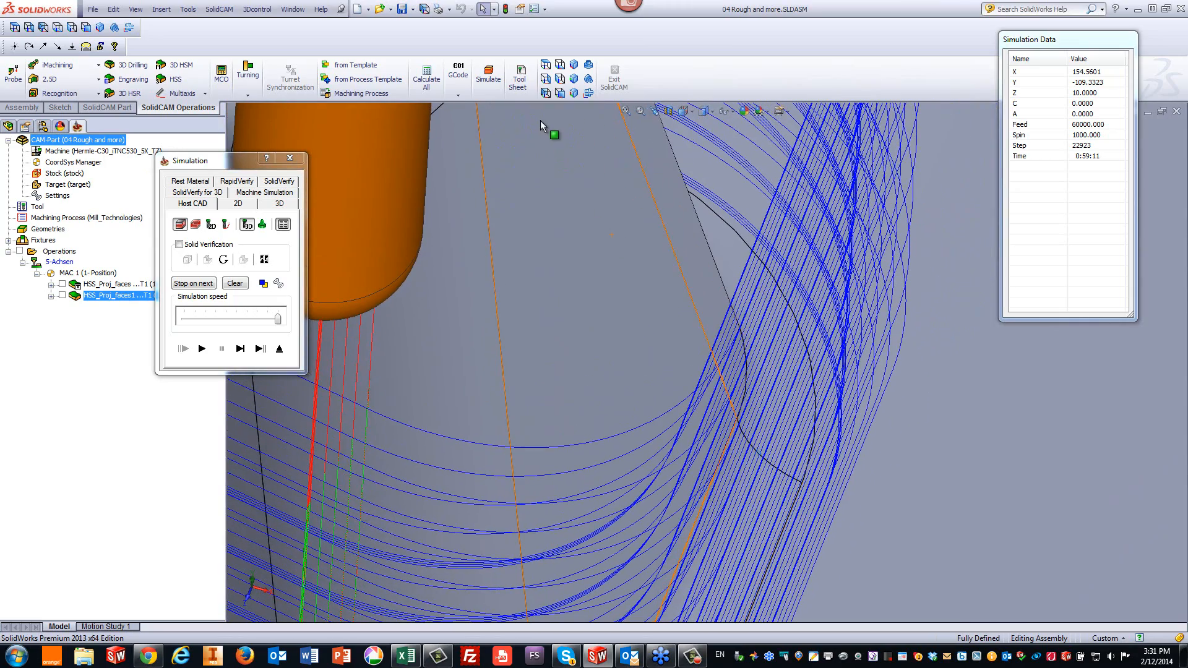
left_click(546, 79)
scroll(872, 479, "down", 3)
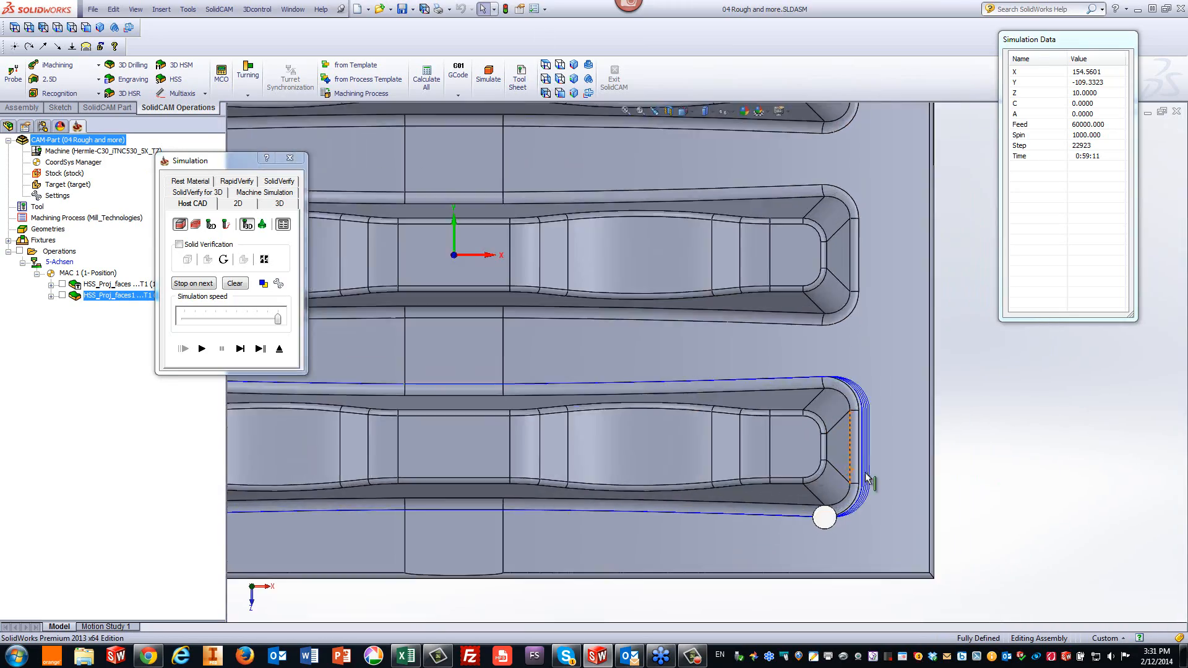
scroll(865, 473, "down", 8)
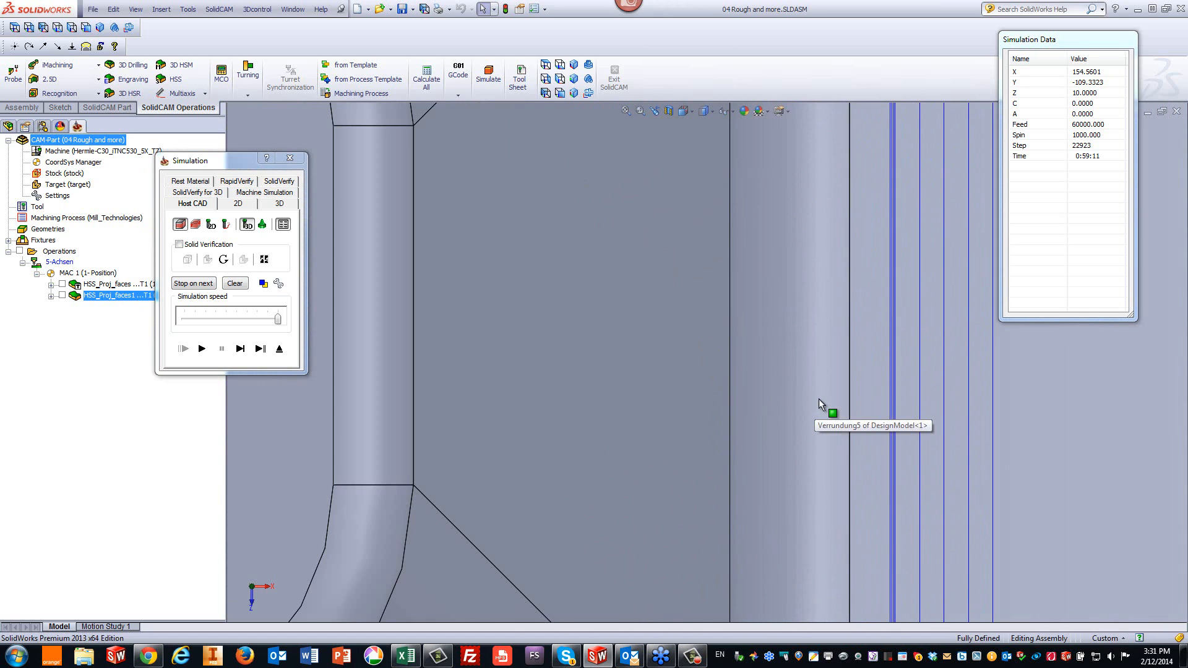
scroll(863, 395, "down", 3)
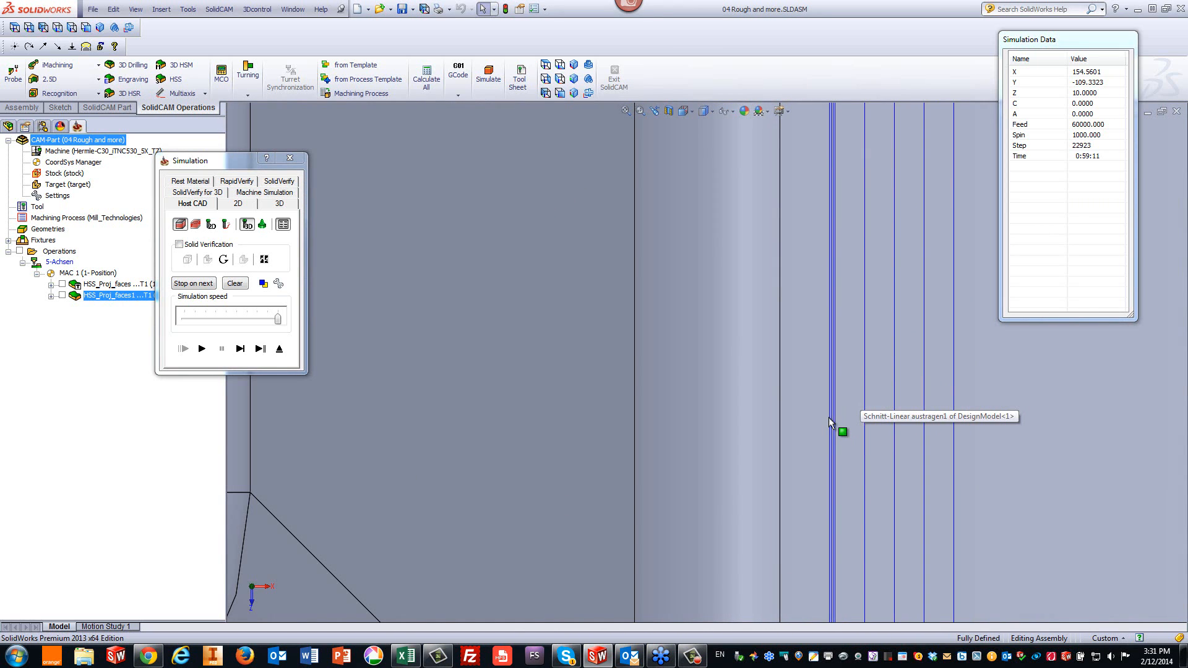
scroll(857, 429, "down", 2)
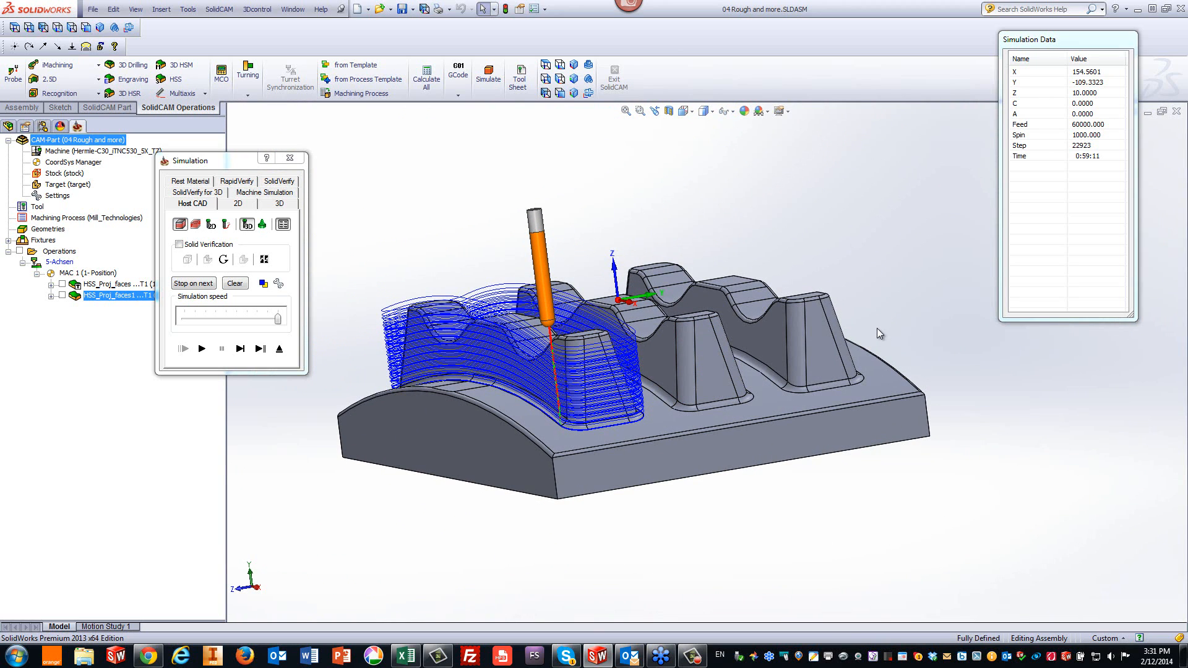
left_click(279, 349)
left_click(560, 498)
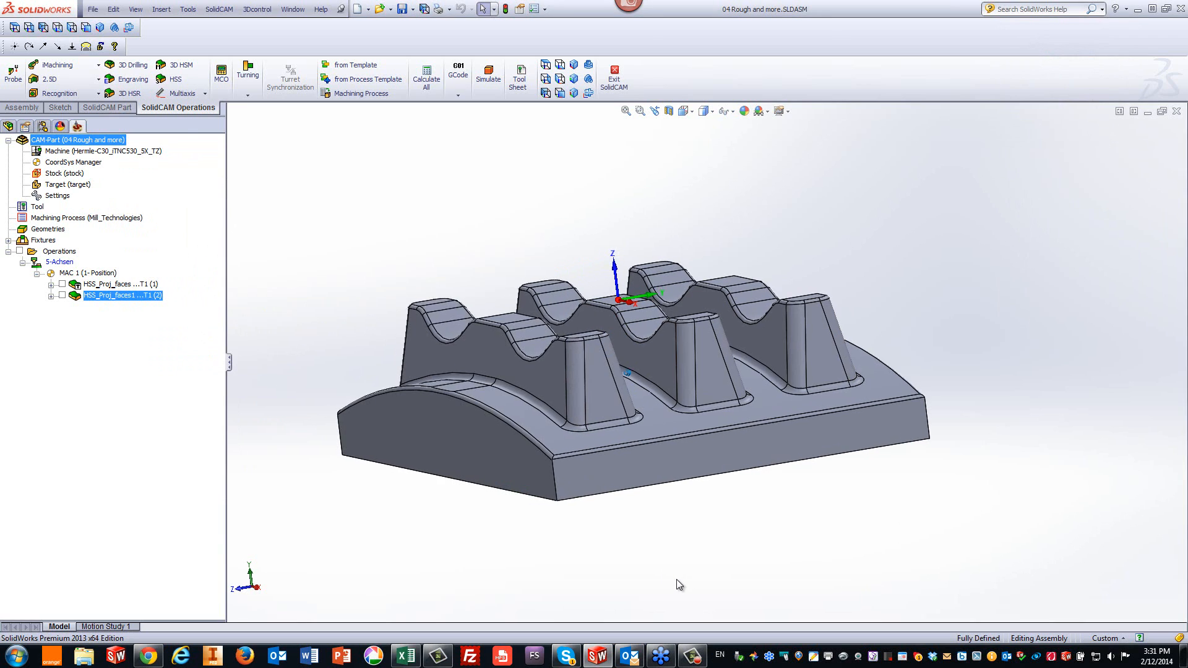
- Measure the distance between two neighbouring ribs, then add a Translate matrix transformation with 3 copies on Y at an 80 step
left_click(594, 444)
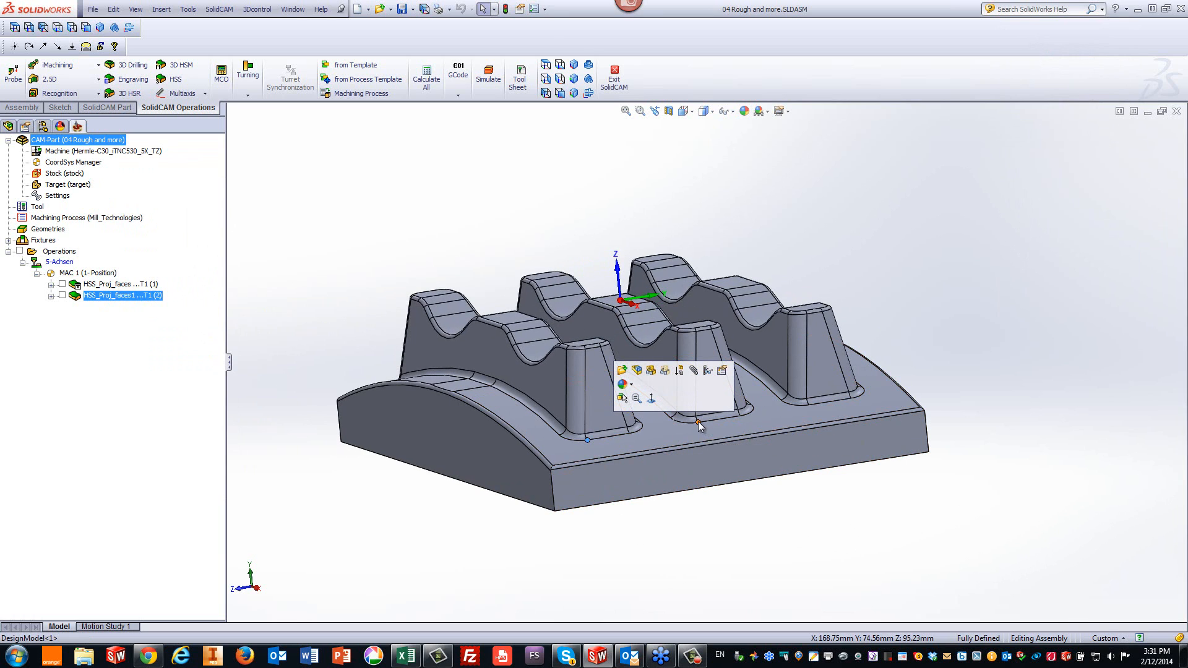
left_click(700, 422)
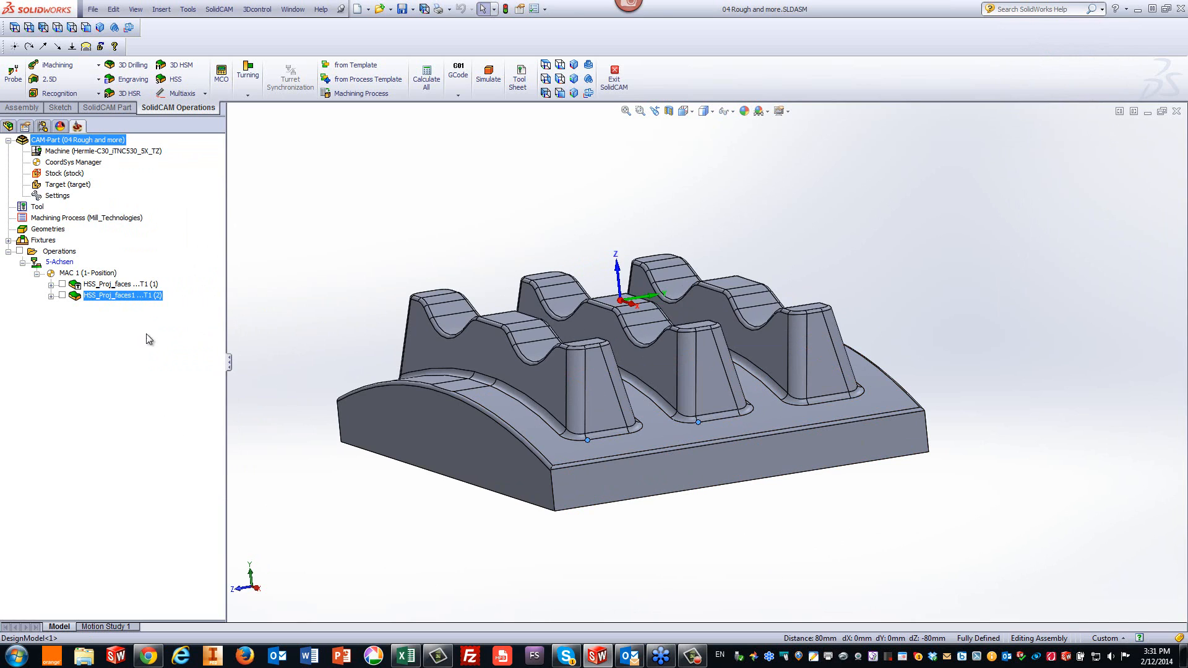
right_click(135, 294)
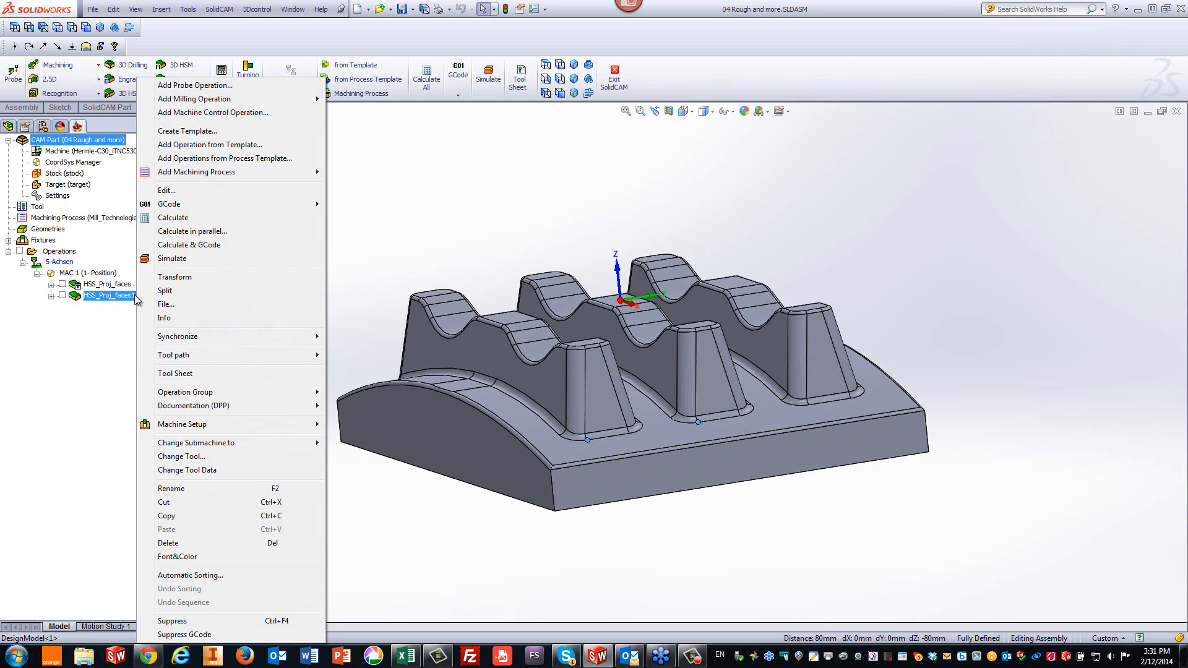
left_click(165, 281)
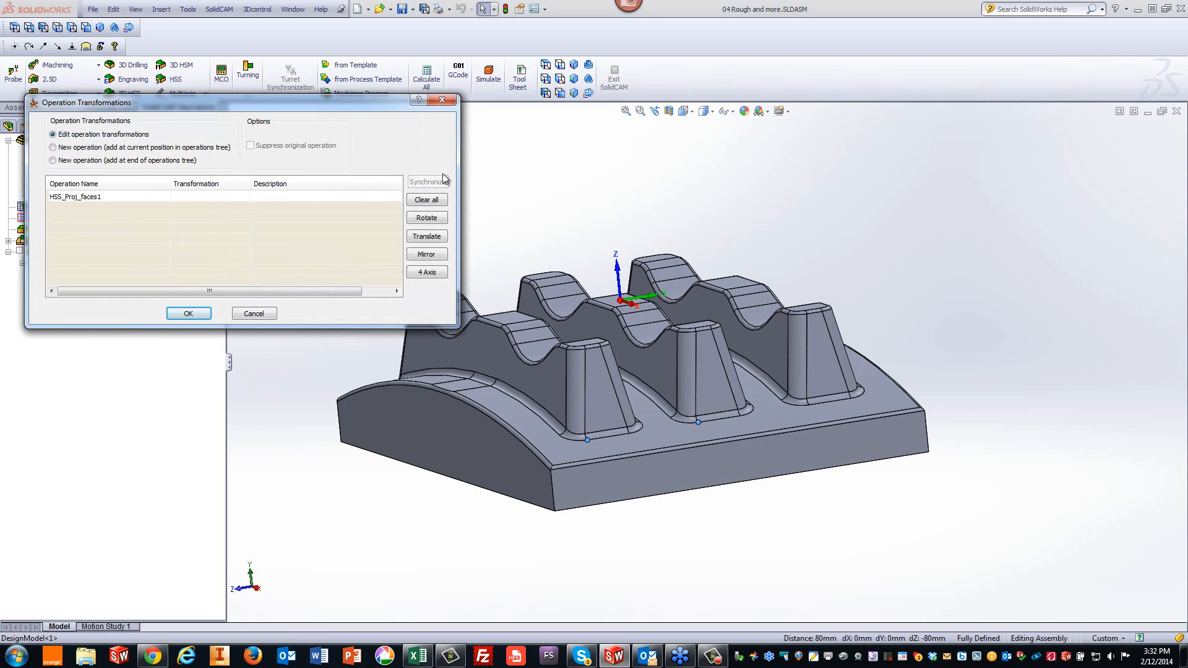
left_click(426, 236)
left_click(460, 244)
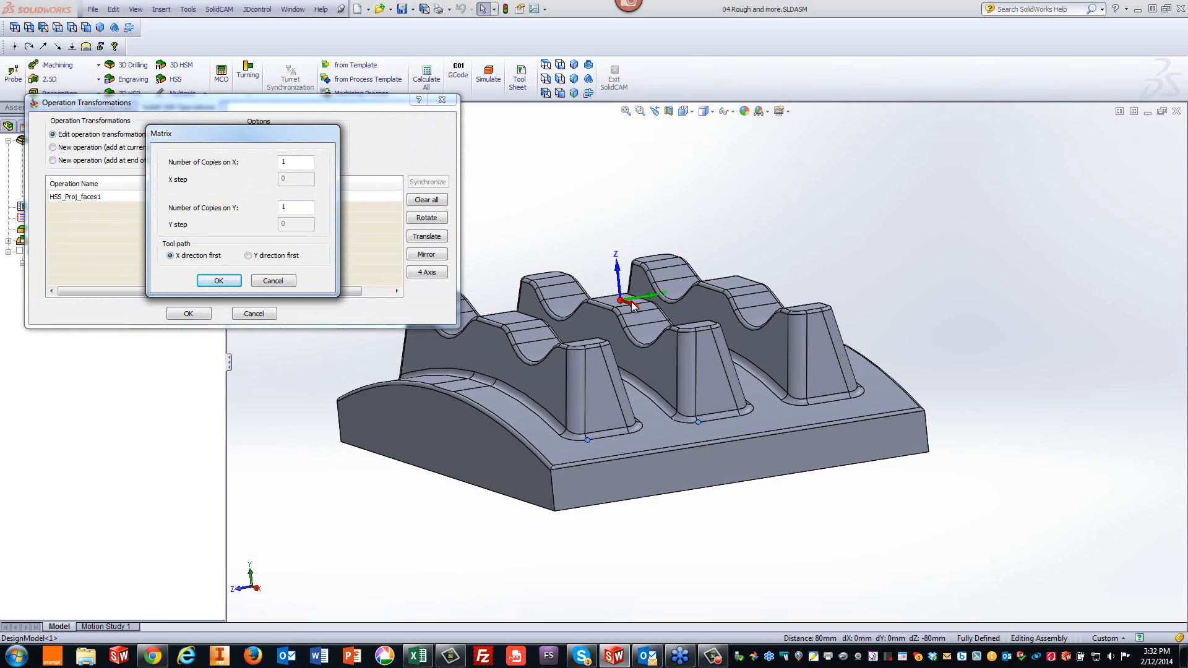
double_click(295, 206)
type("3")
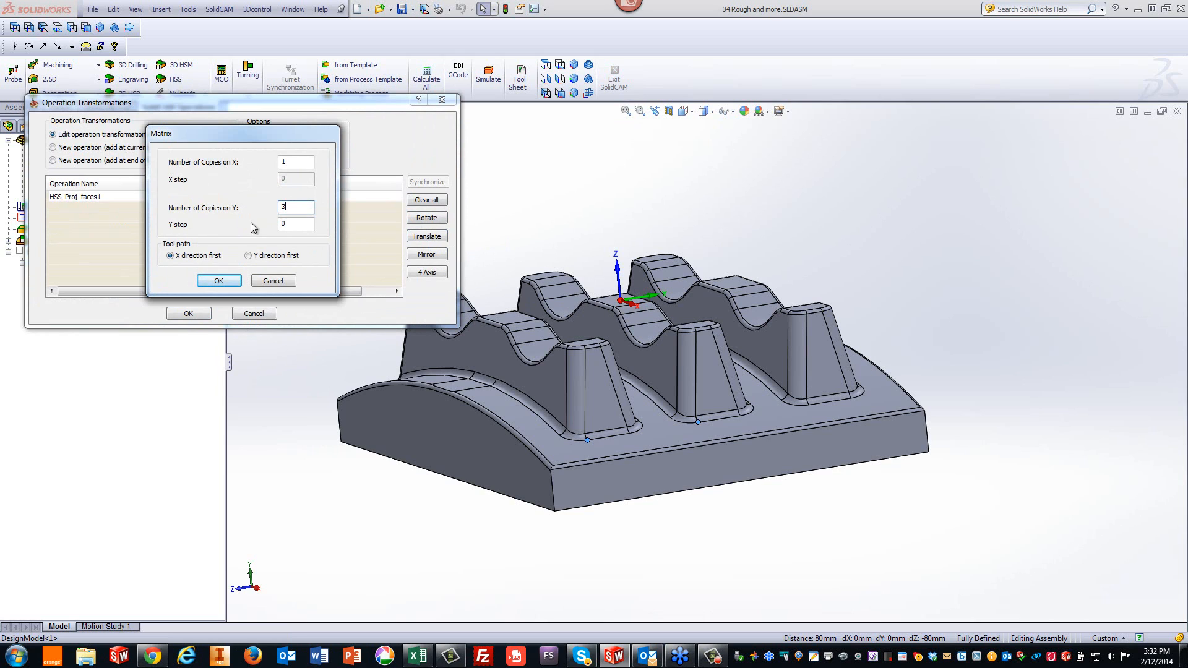
key("Tab")
type("80")
left_click(220, 282)
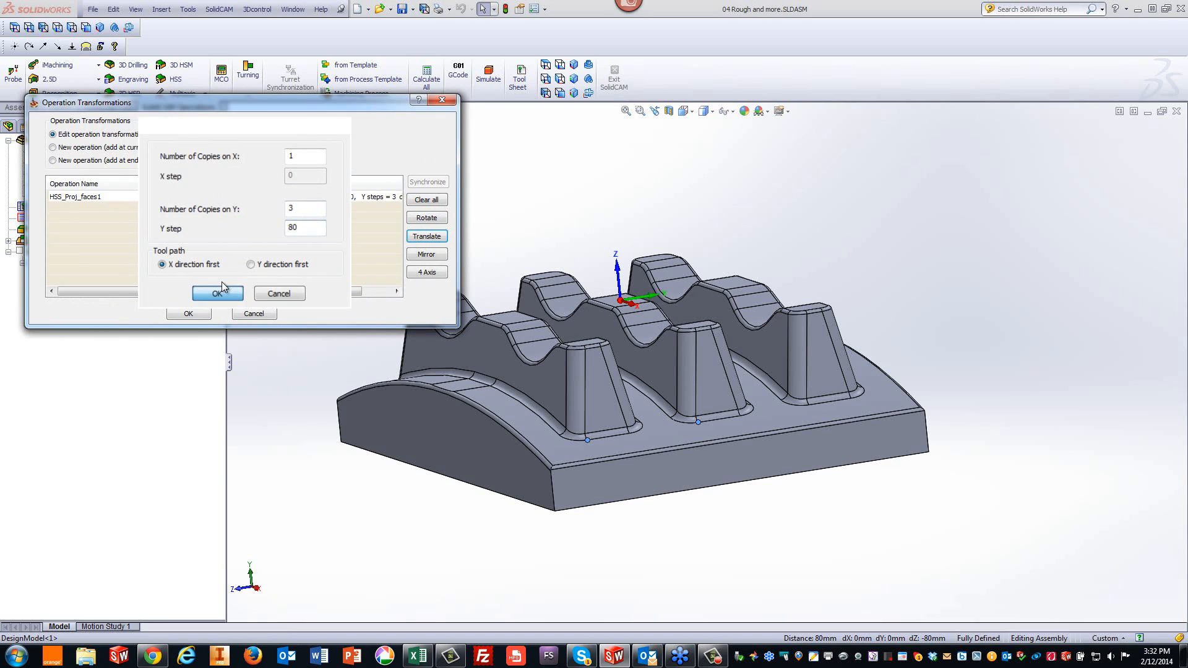
left_click(189, 314)
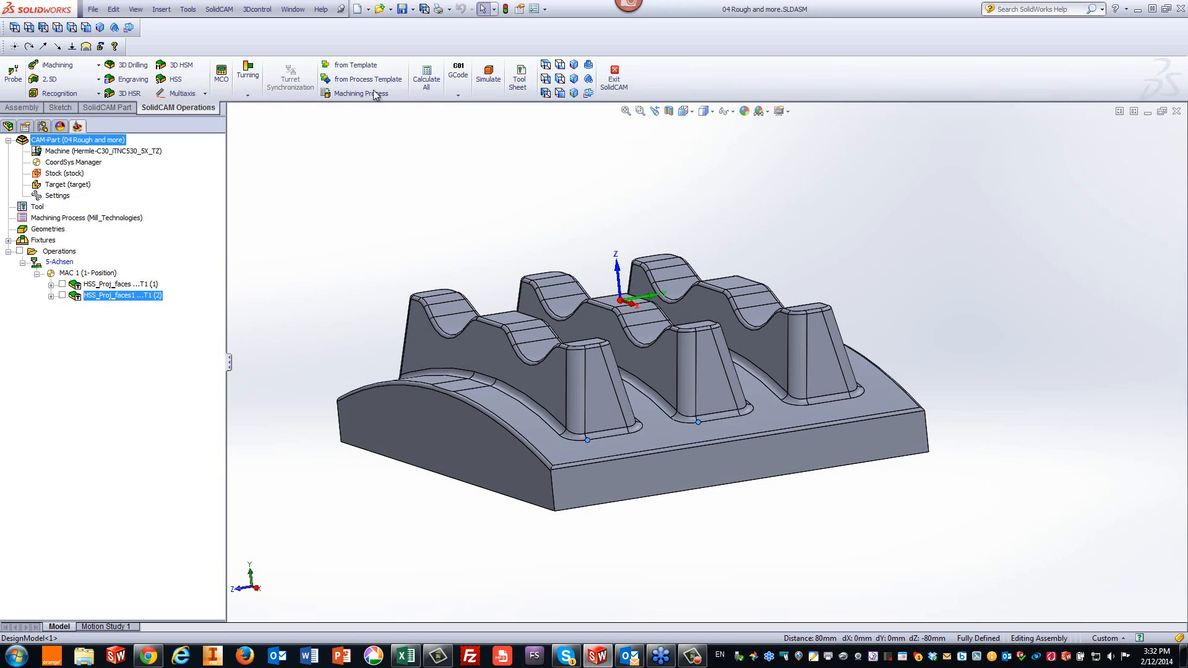
- Simulate the transformed operation in Host CAD mode from the isometric view
left_click(489, 77)
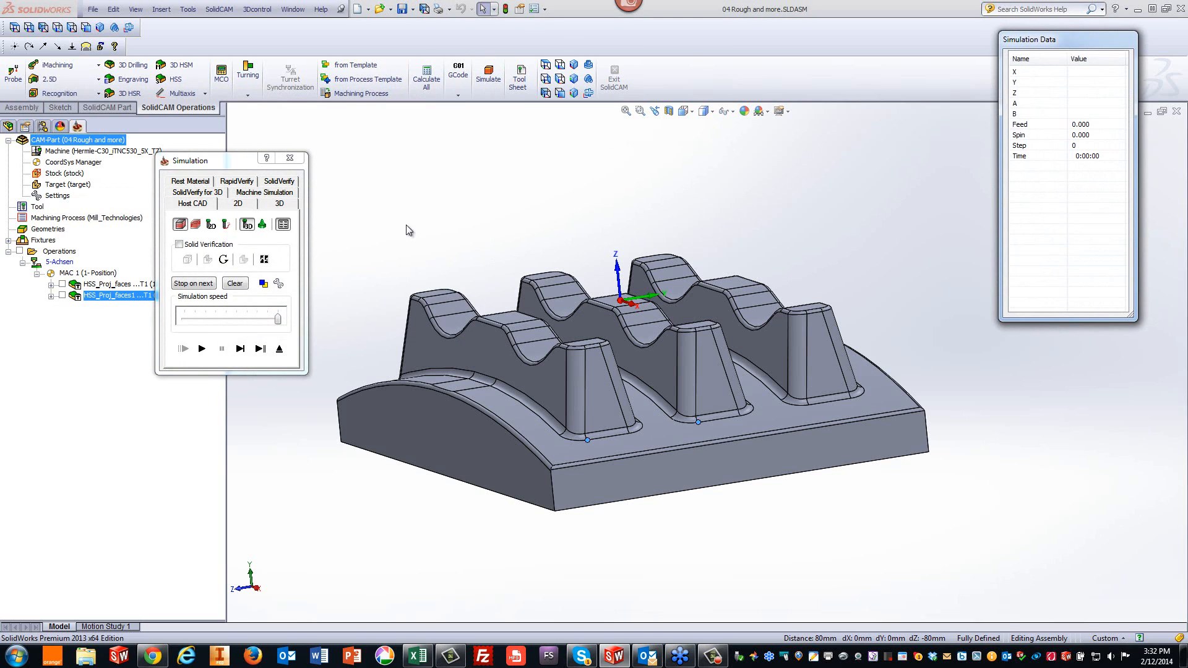
left_click(574, 64)
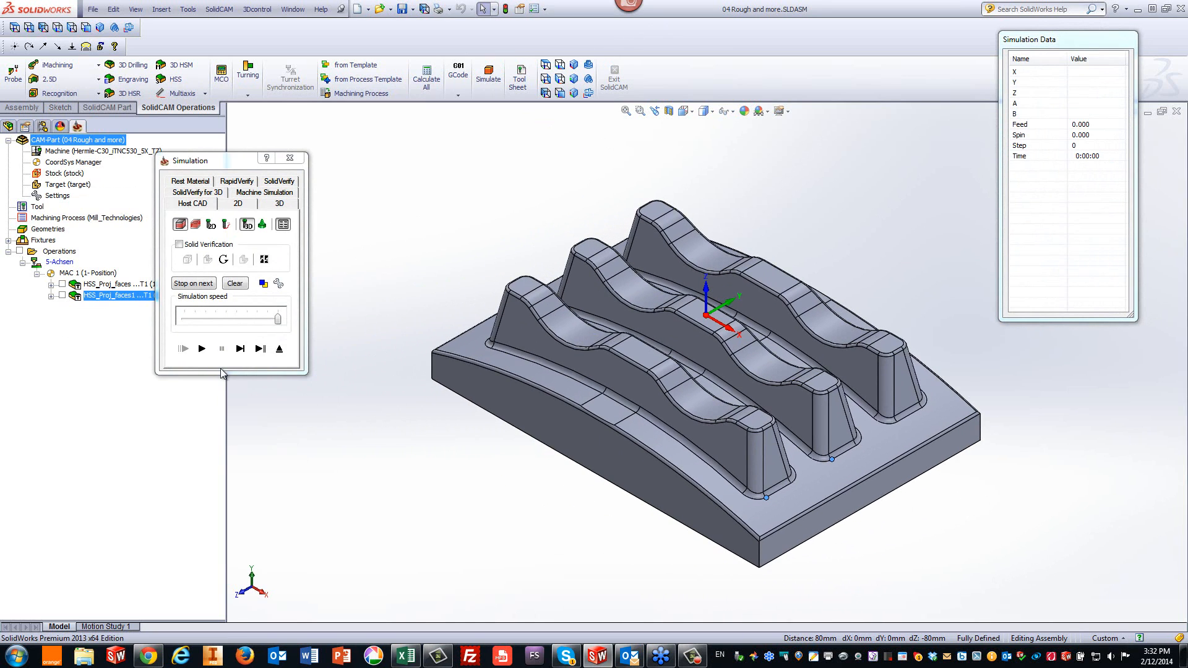
left_click(208, 347)
left_click(202, 349)
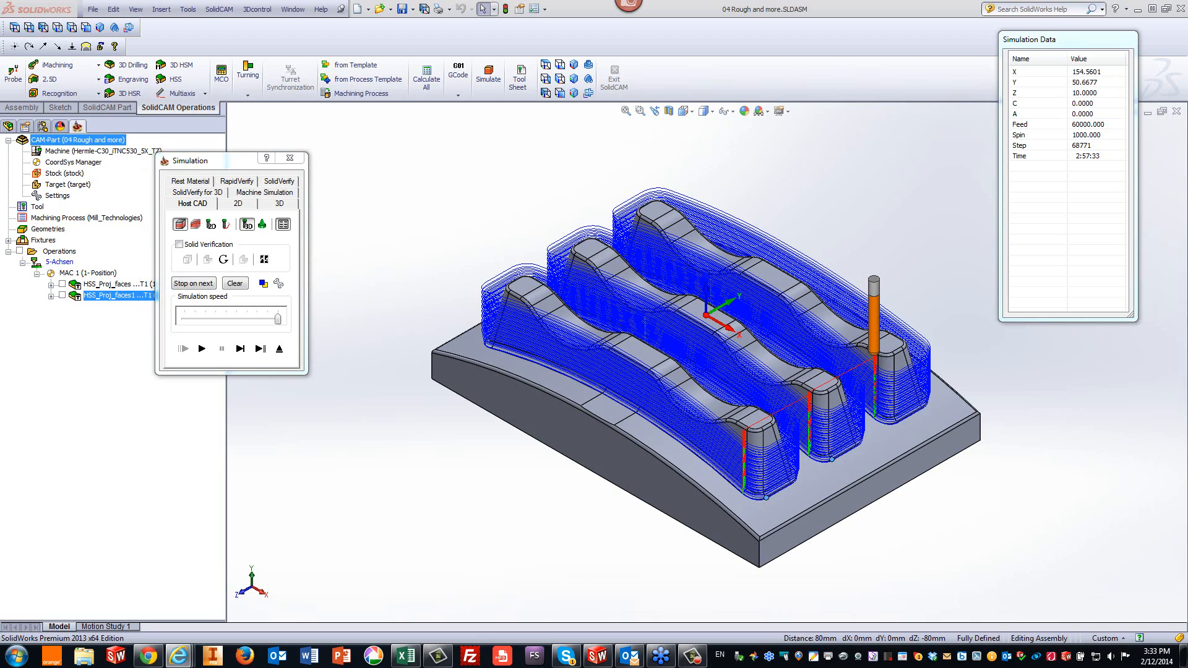
- Switch to the web browser and open the Tips & Tricks in HSR/HSM webinar recording on the SolidCAM website
mouse_move(1079, 175)
left_mouse_down()
mouse_move(733, 180)
mouse_move(461, 15)
left_mouse_up()
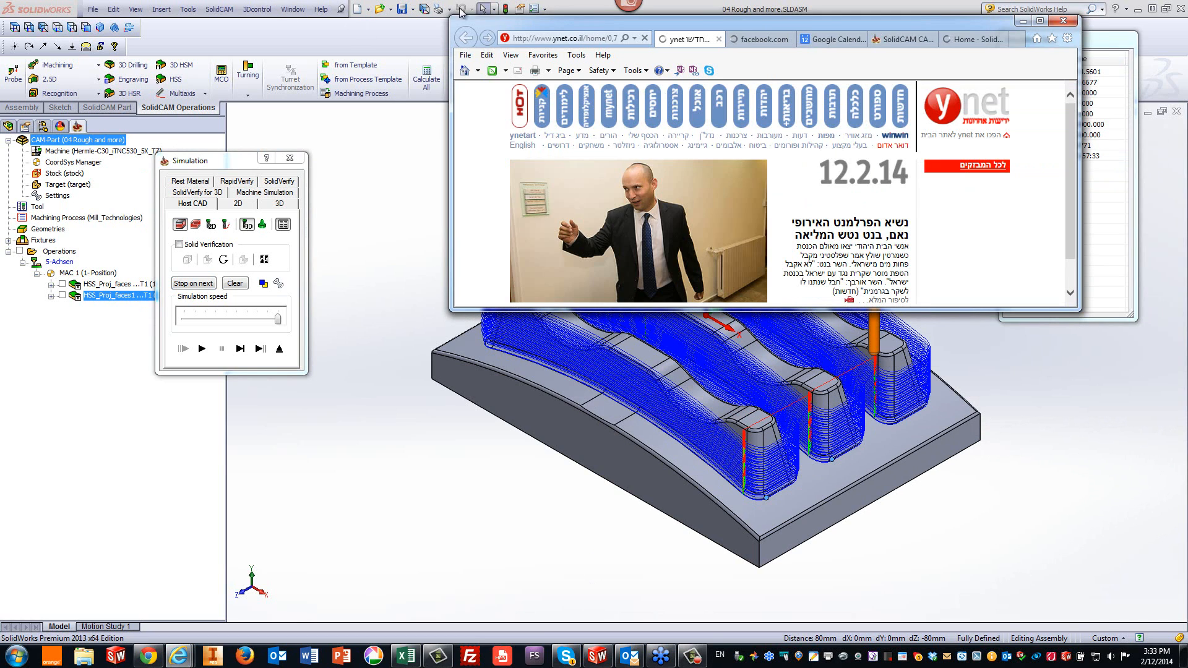
double_click(720, 20)
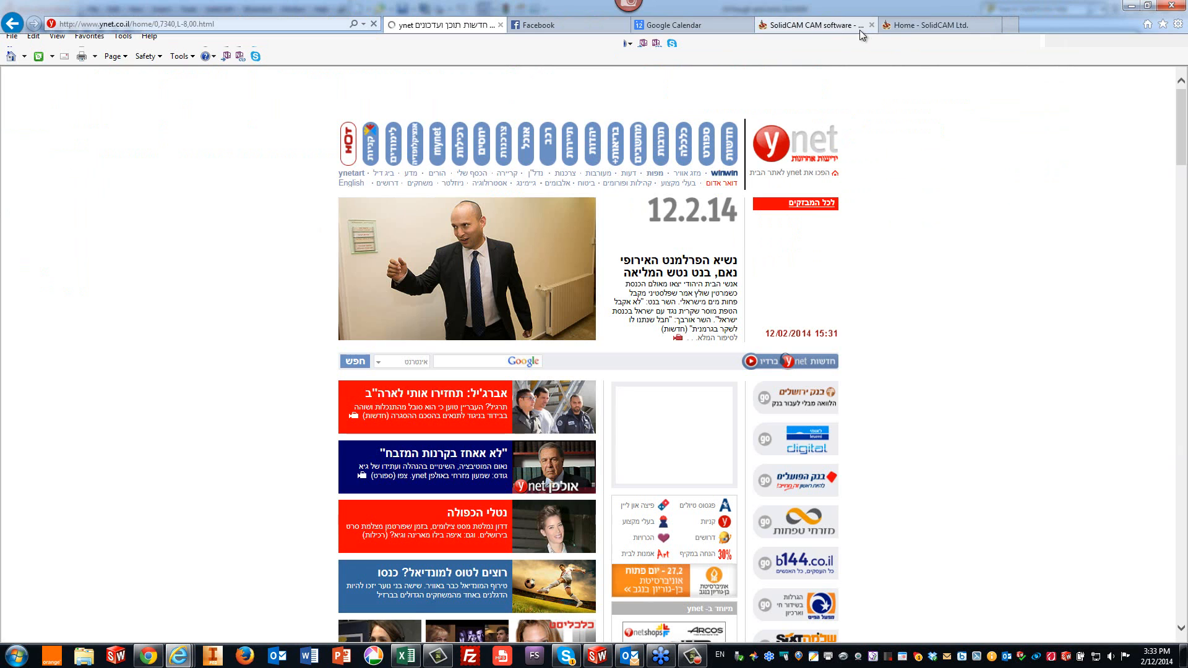
left_click(845, 30)
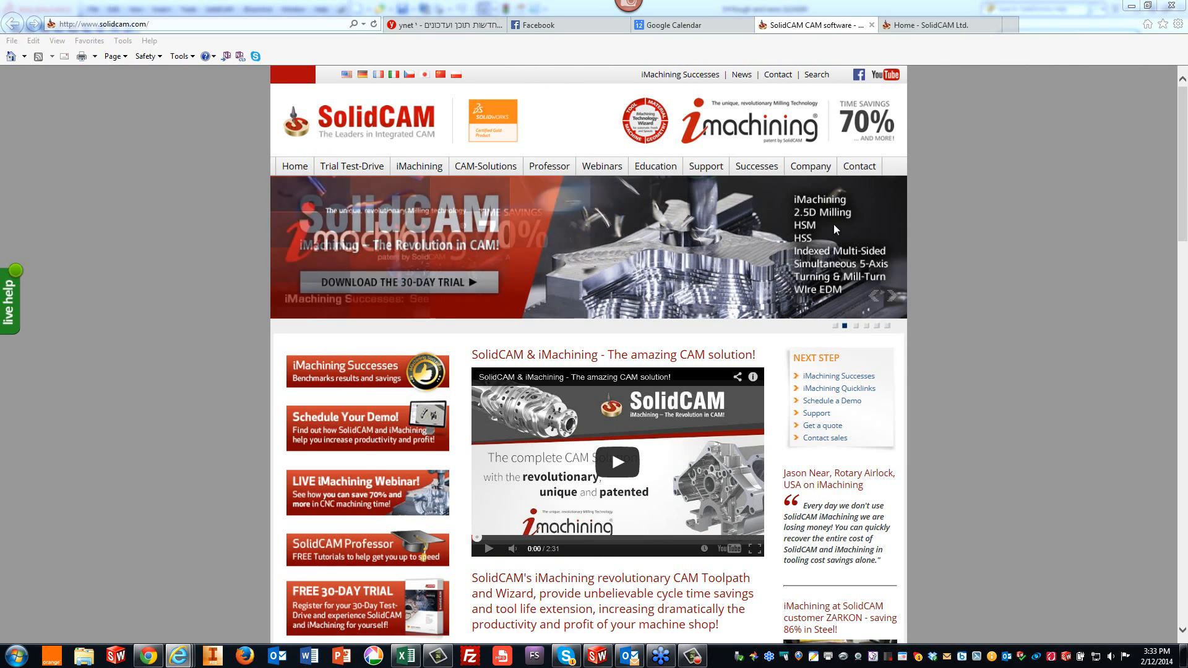
mouse_move(612, 177)
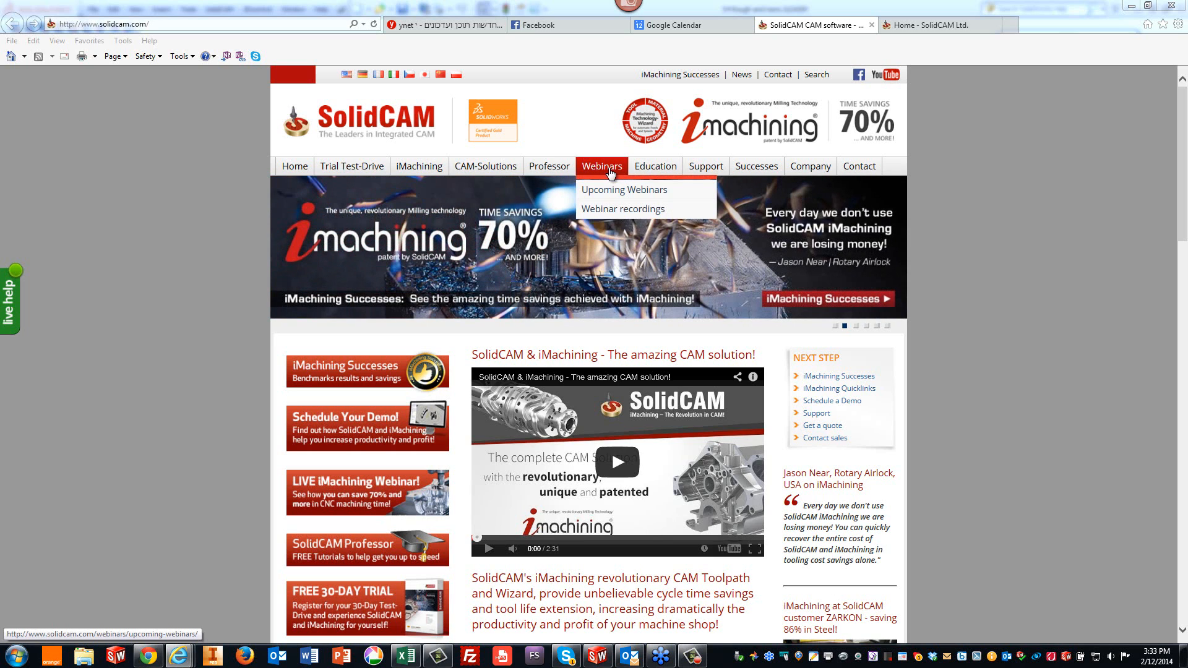
left_click(602, 210)
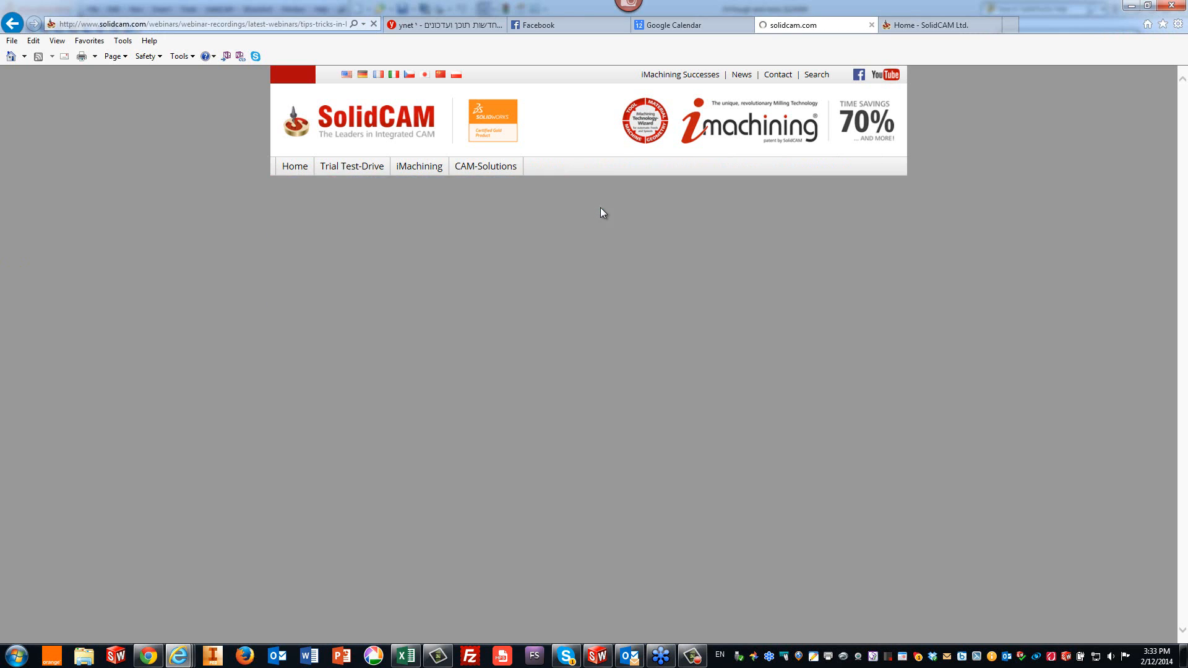
scroll(1051, 304, "down", 3)
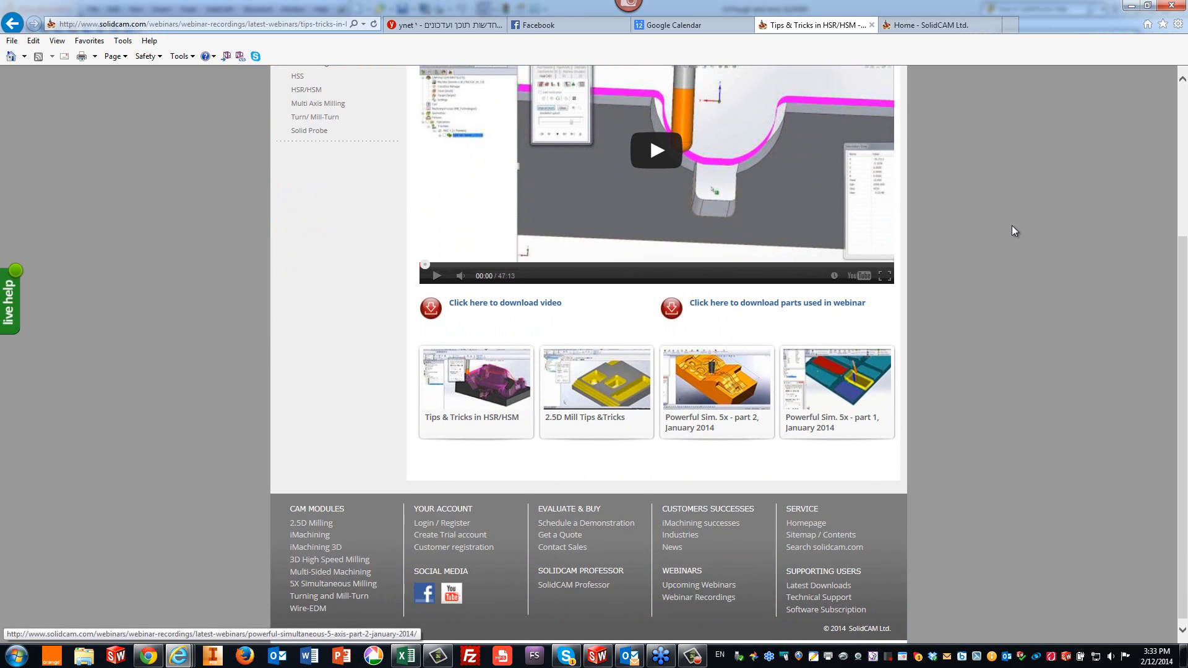
scroll(1013, 228, "up", 1)
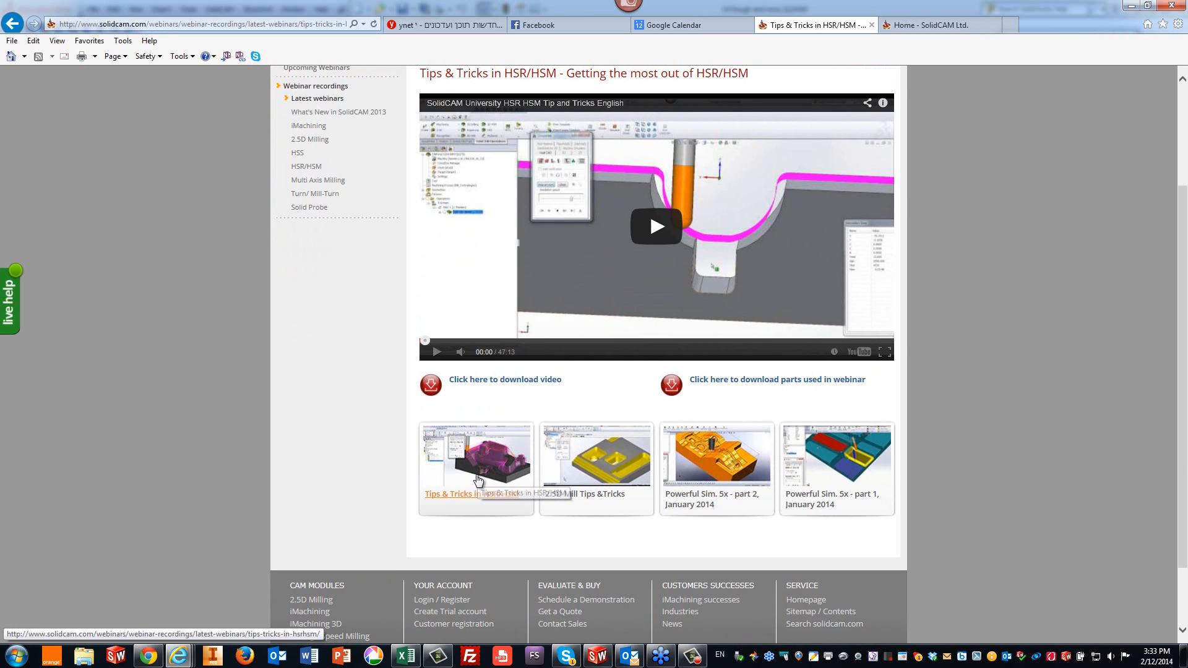
left_click(478, 478)
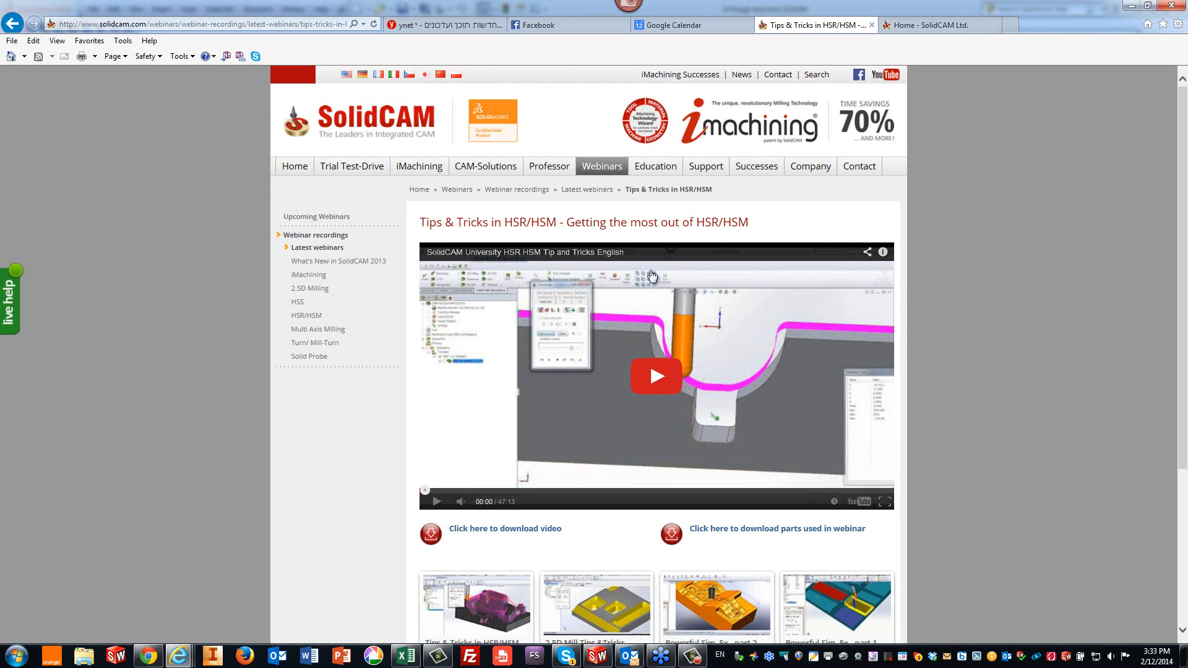